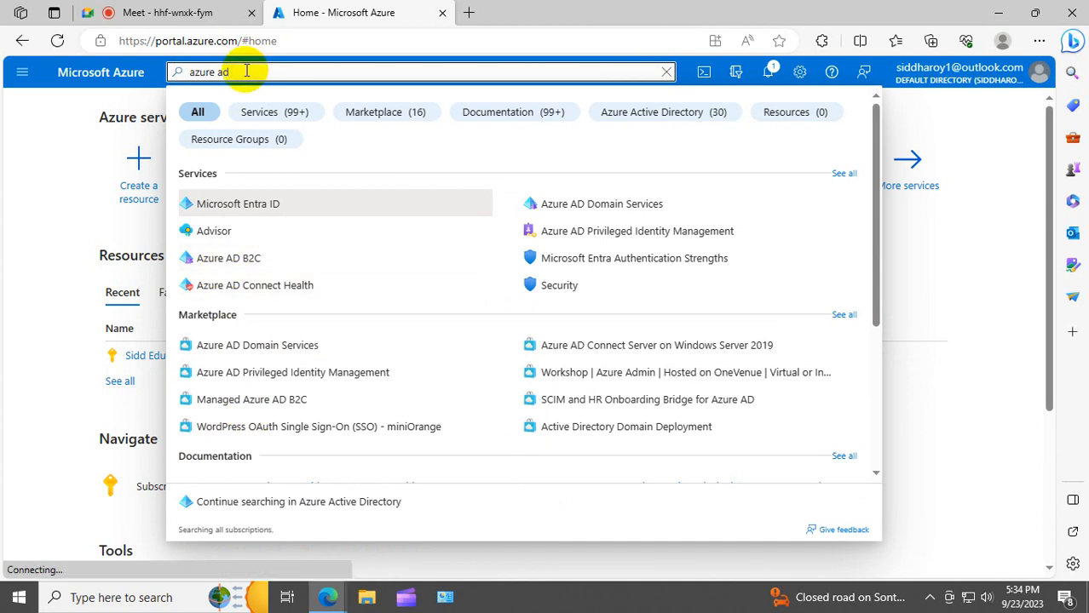
In Microsoft Entra ID's Users list, copy the only user's principal name and open their profile
key(Return)
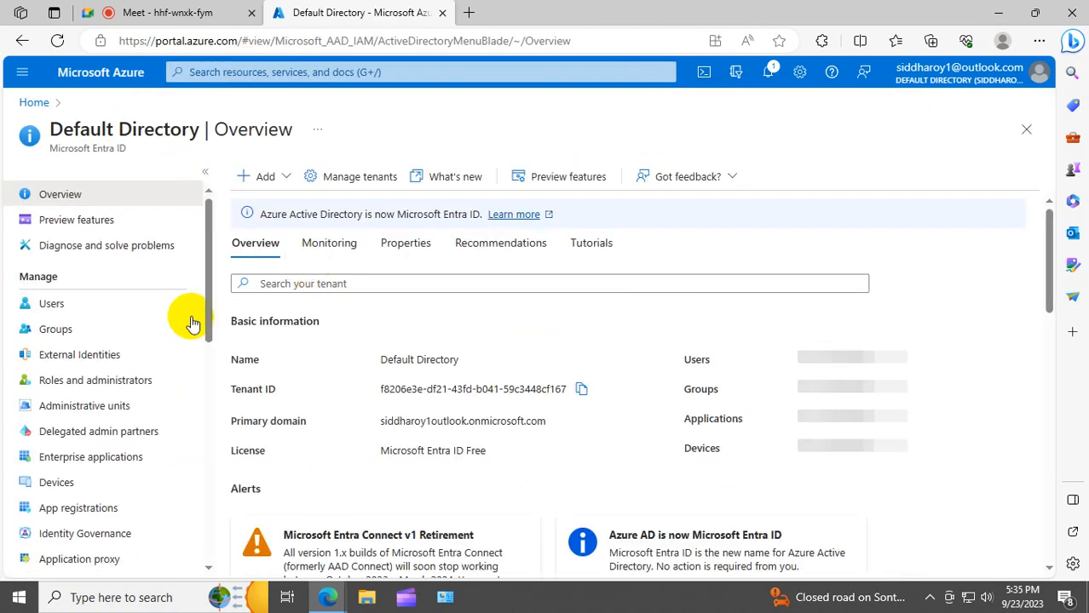
click(68, 307)
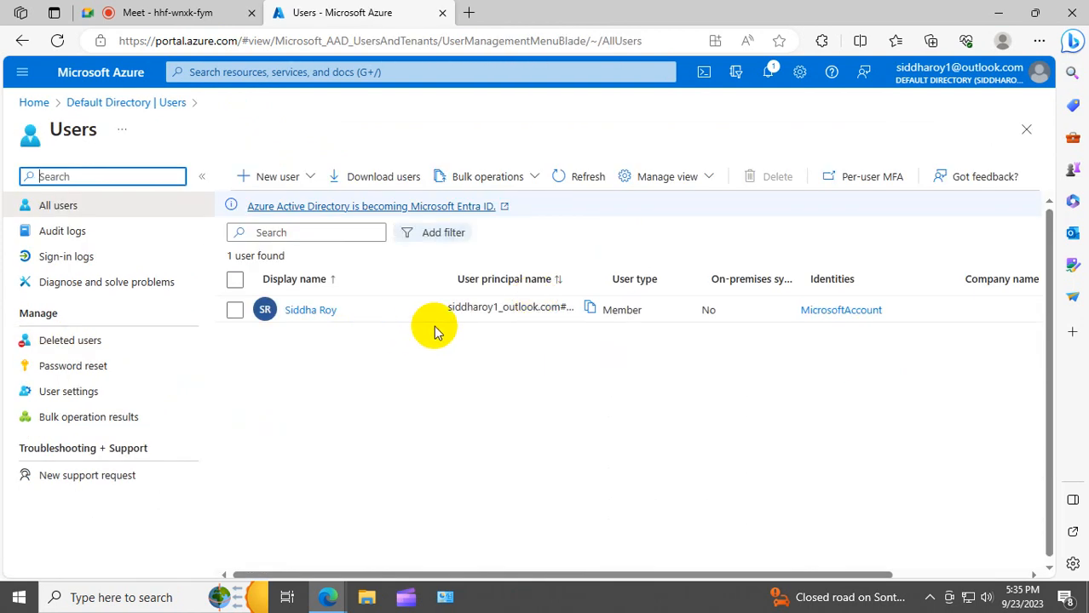
click(590, 310)
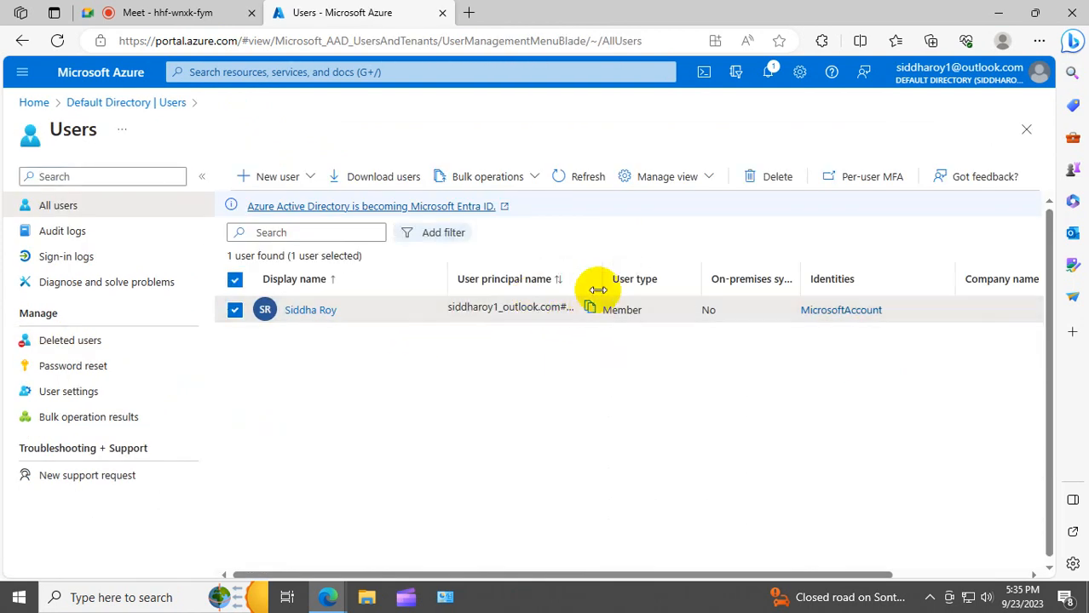
click(305, 310)
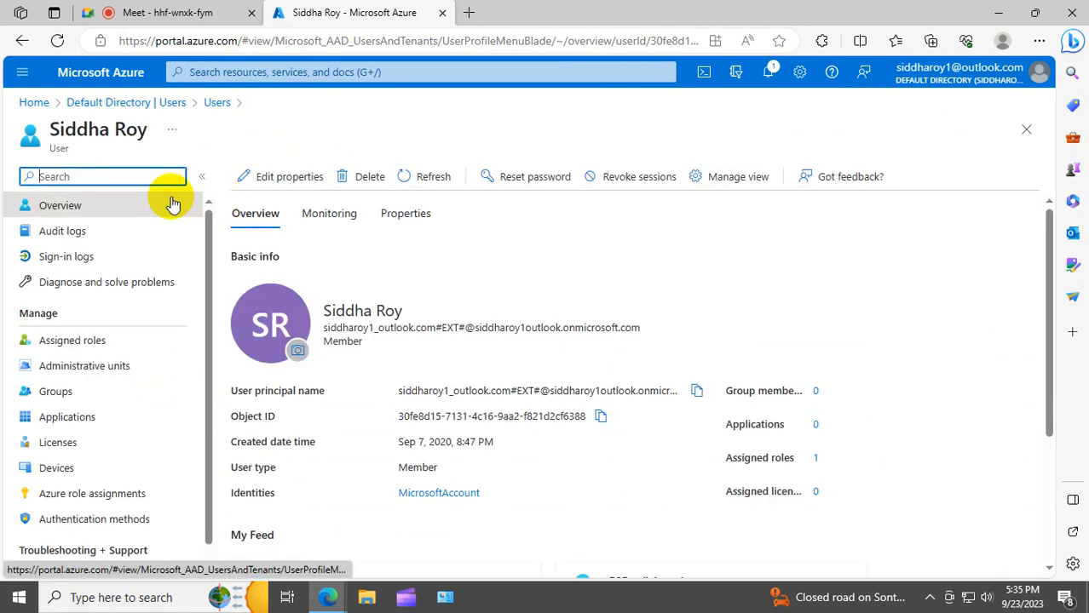
Check that the user's assigned roles show Global Administrator, then open the Windows Run box
click(93, 348)
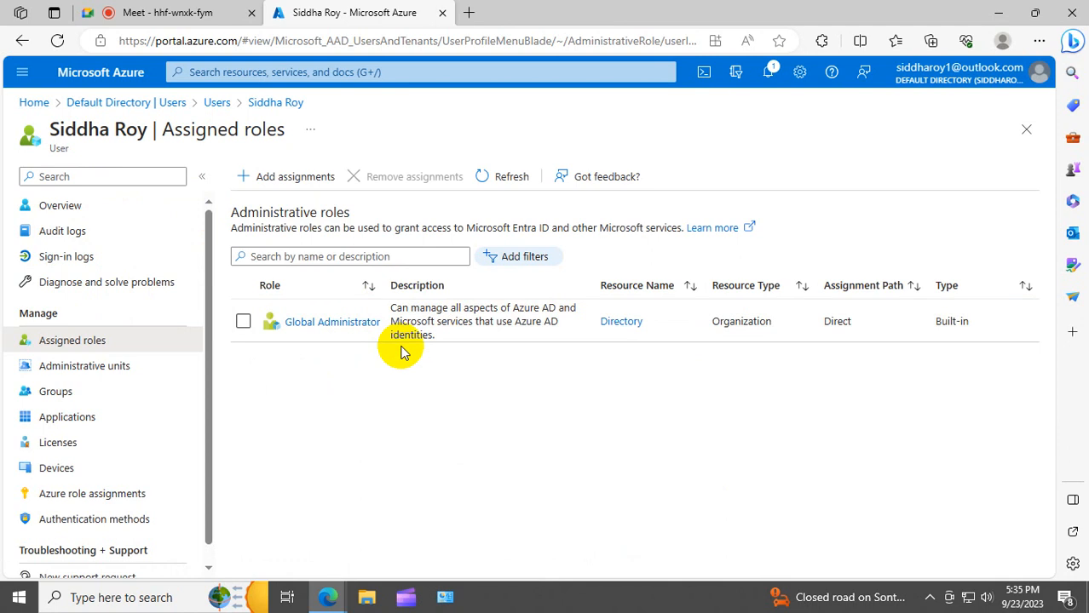
right_click(19, 597)
click(133, 521)
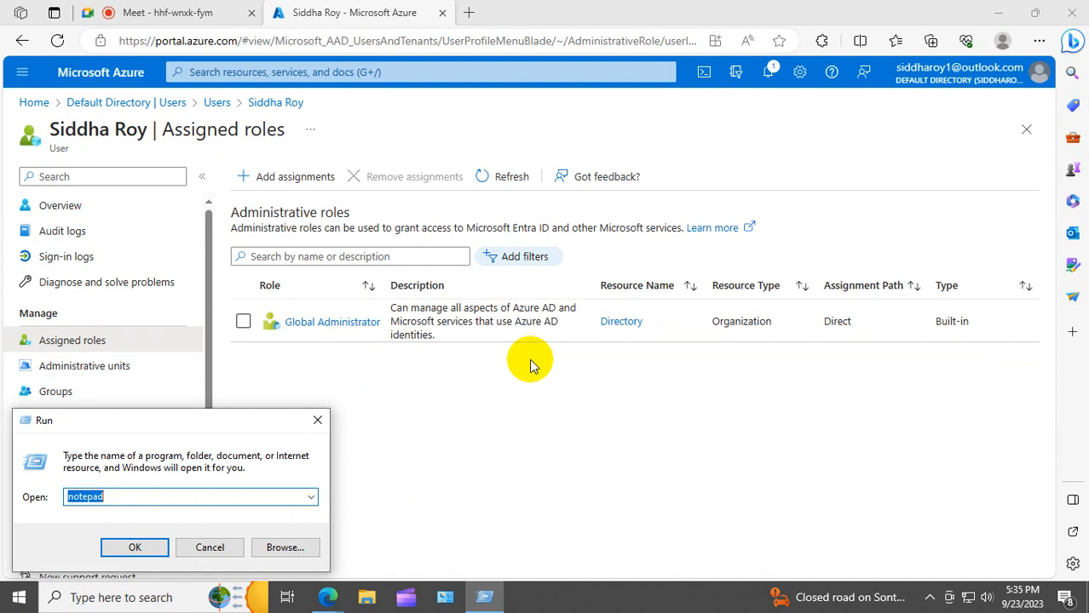
Launch Notepad, paste the copied user principal name, and bring the Azure portal back
key(Return)
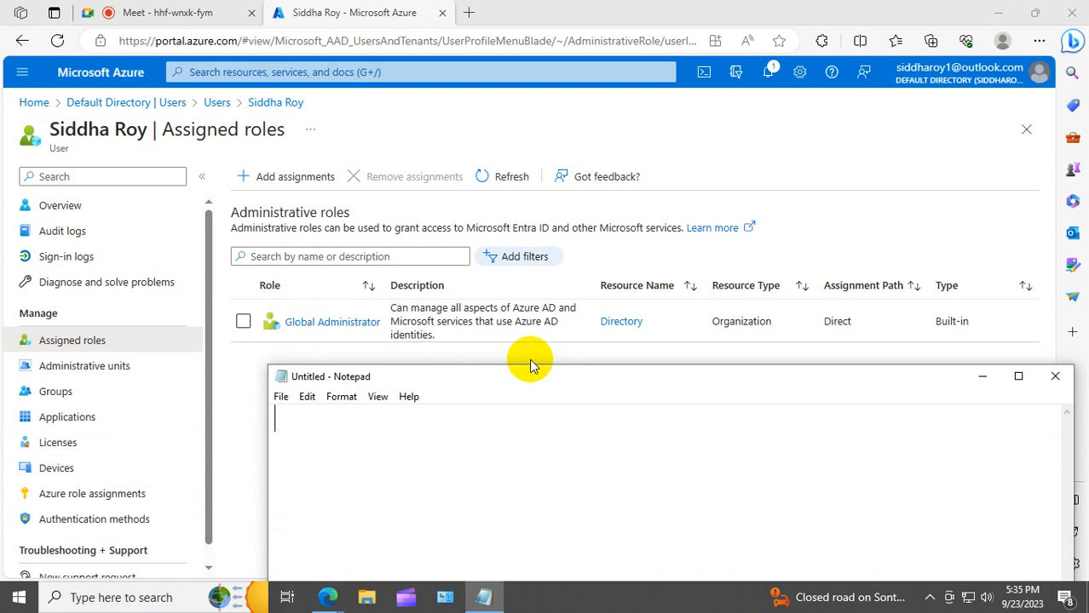
key(ctrl+v)
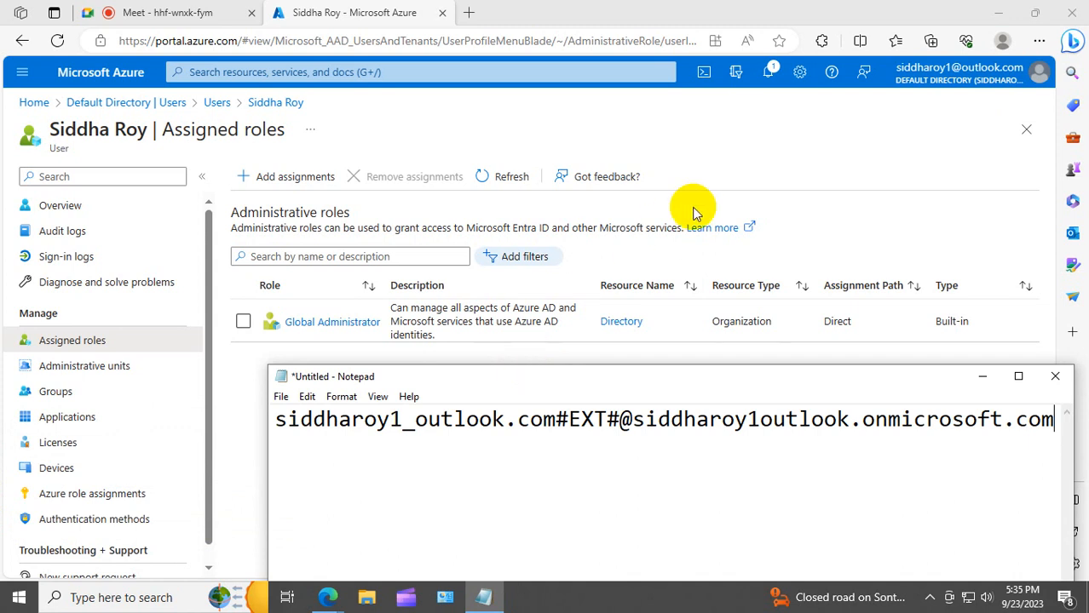
click(757, 154)
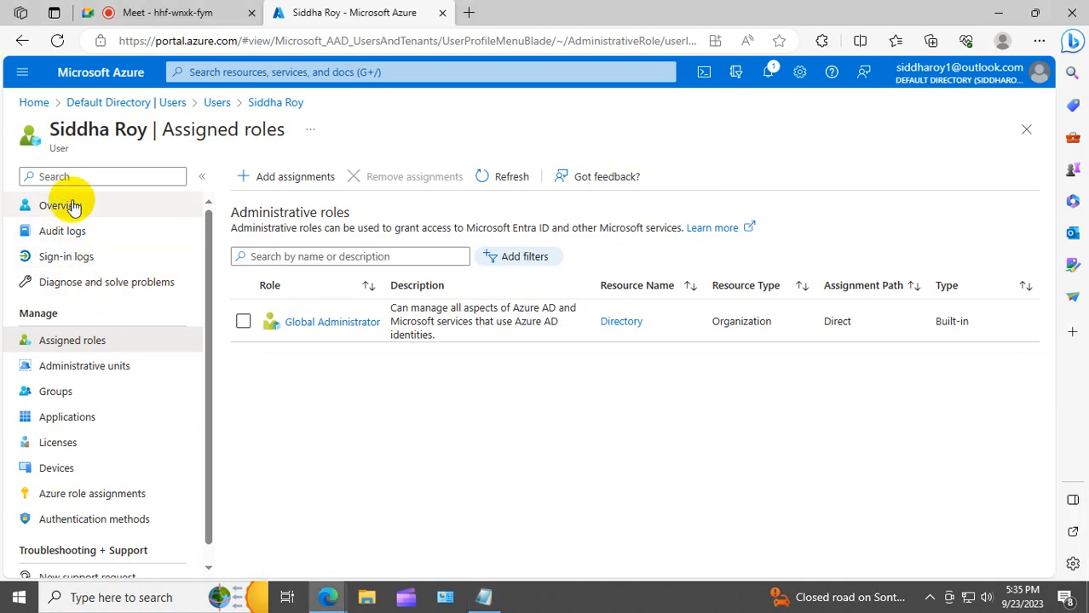
Start a new internal user and fill in its principal name and matching display name
click(218, 103)
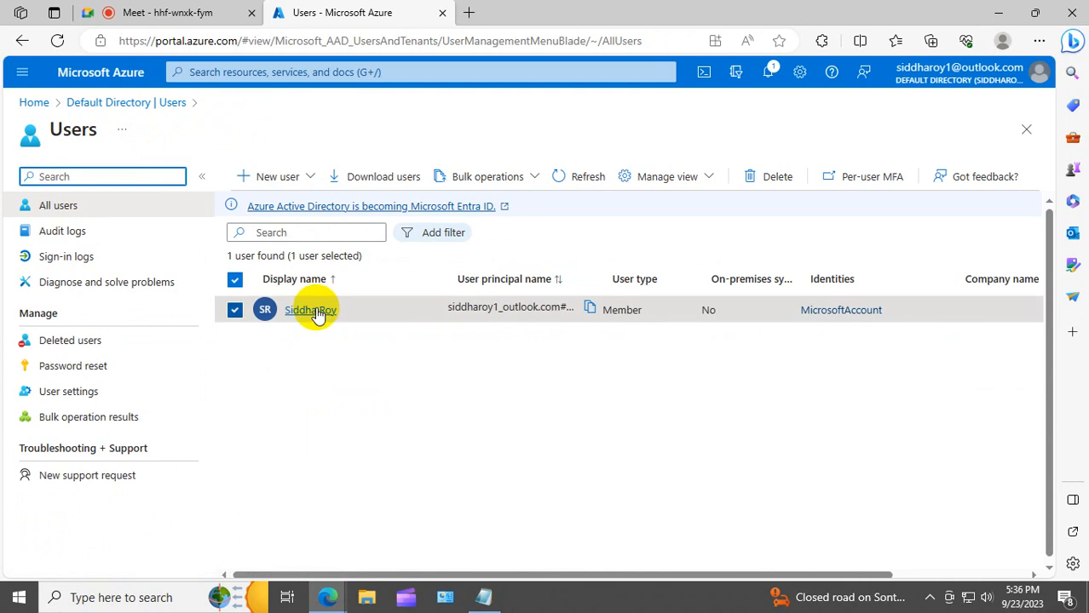
click(281, 178)
click(281, 219)
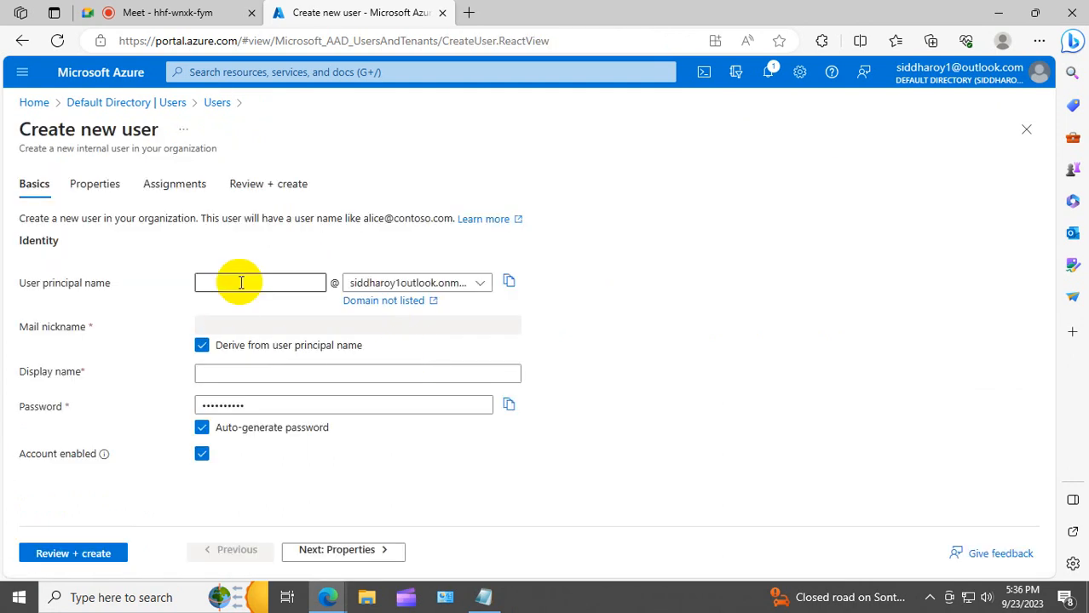
click(241, 283)
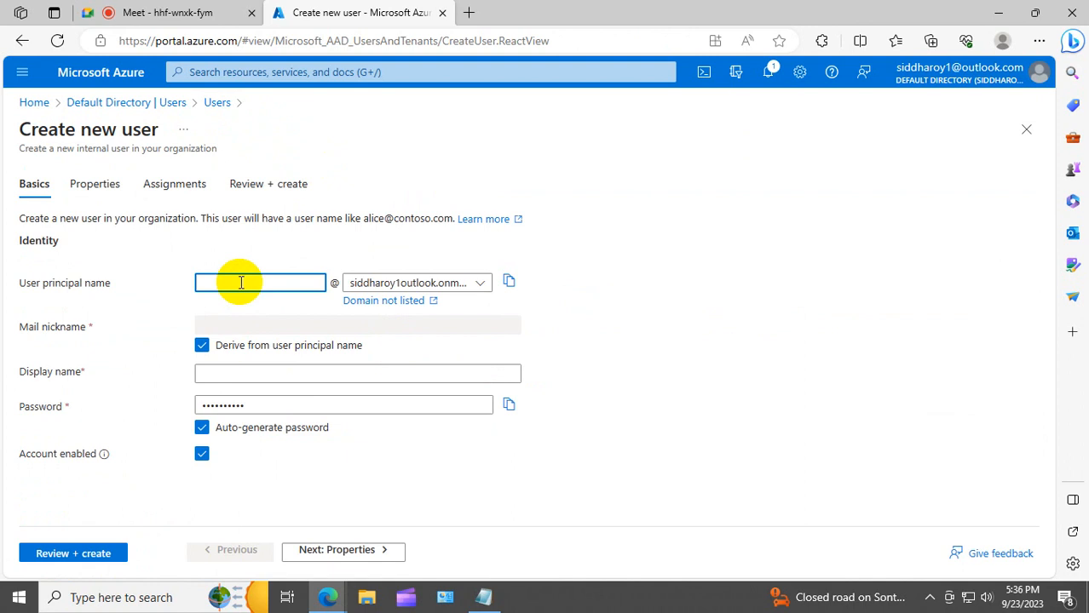
click(231, 372)
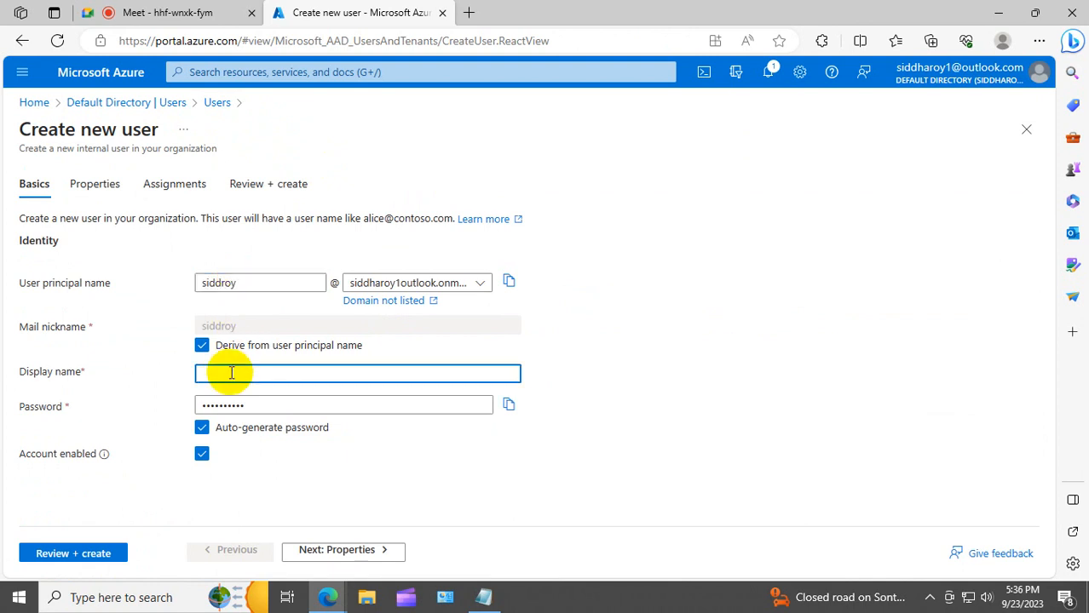
text(sidd)
key(BackSpace)
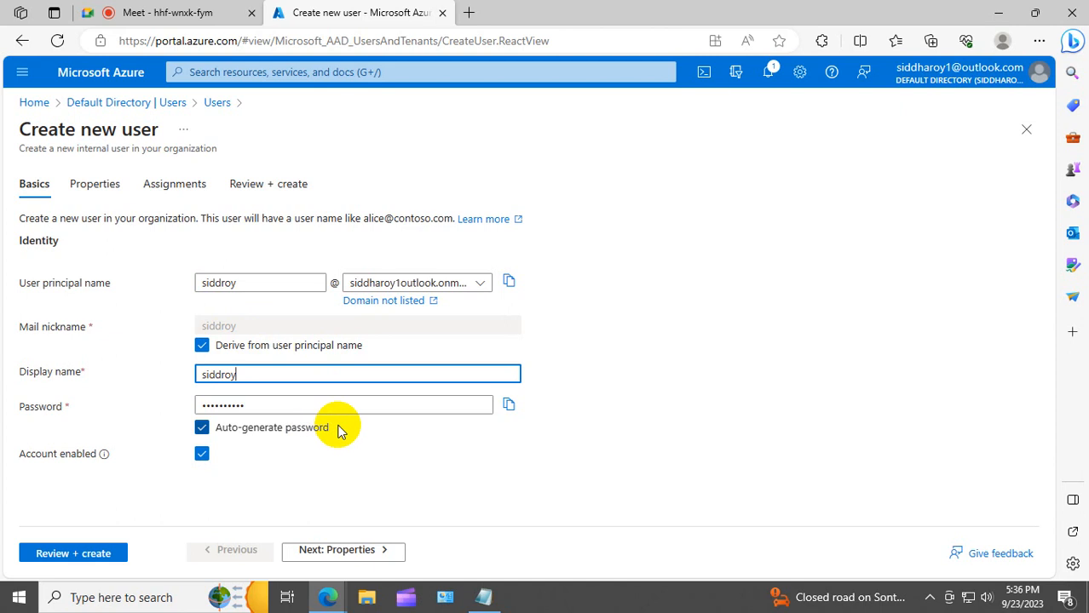
Turn off auto-generated password and enter a custom password for the new user
click(267, 414)
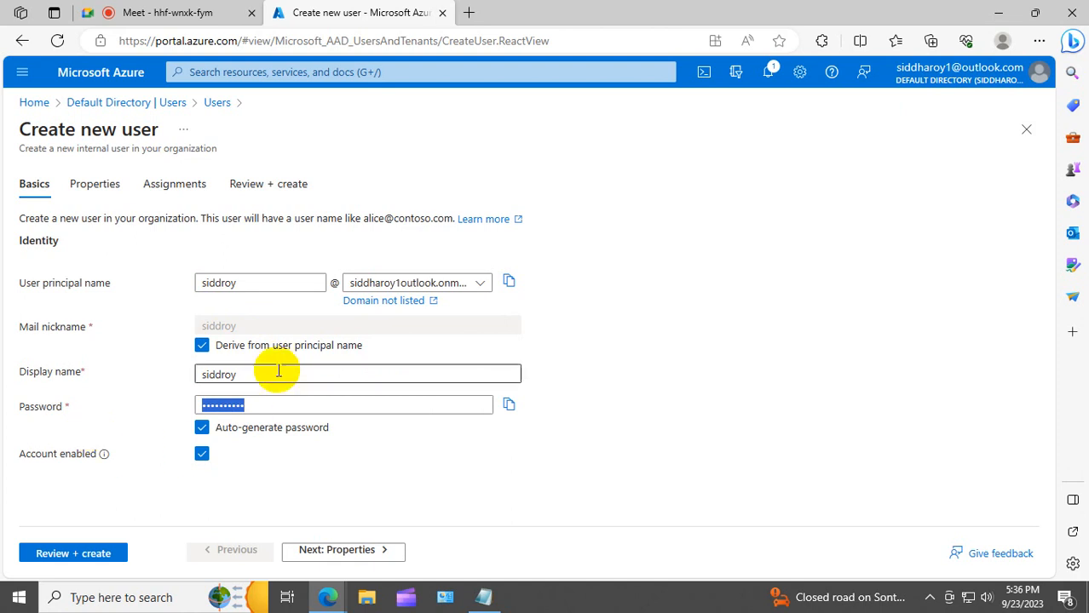
click(283, 402)
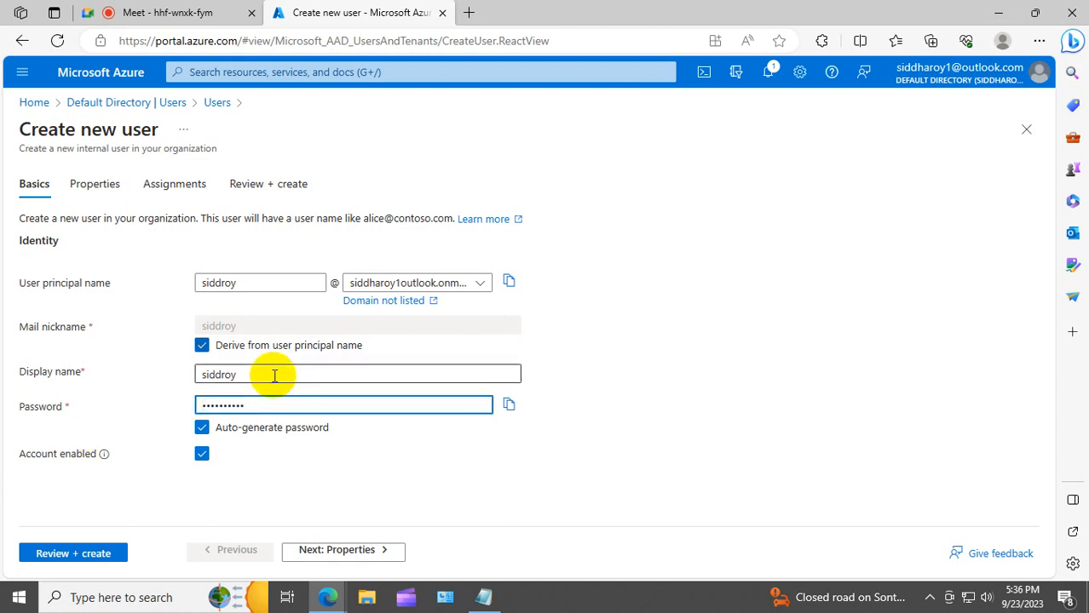
click(201, 430)
click(219, 408)
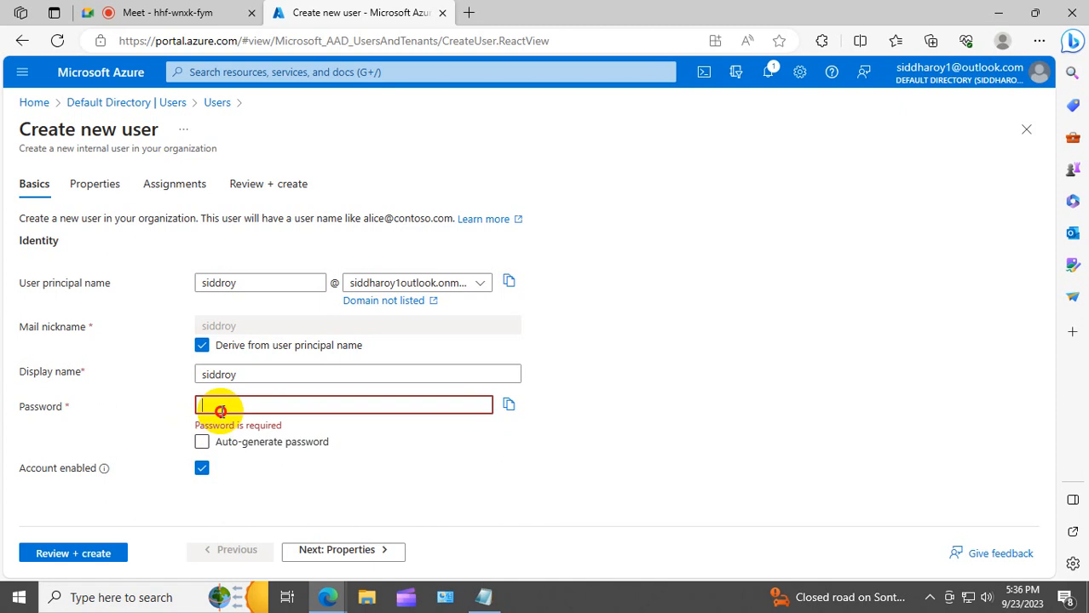
text(••••)
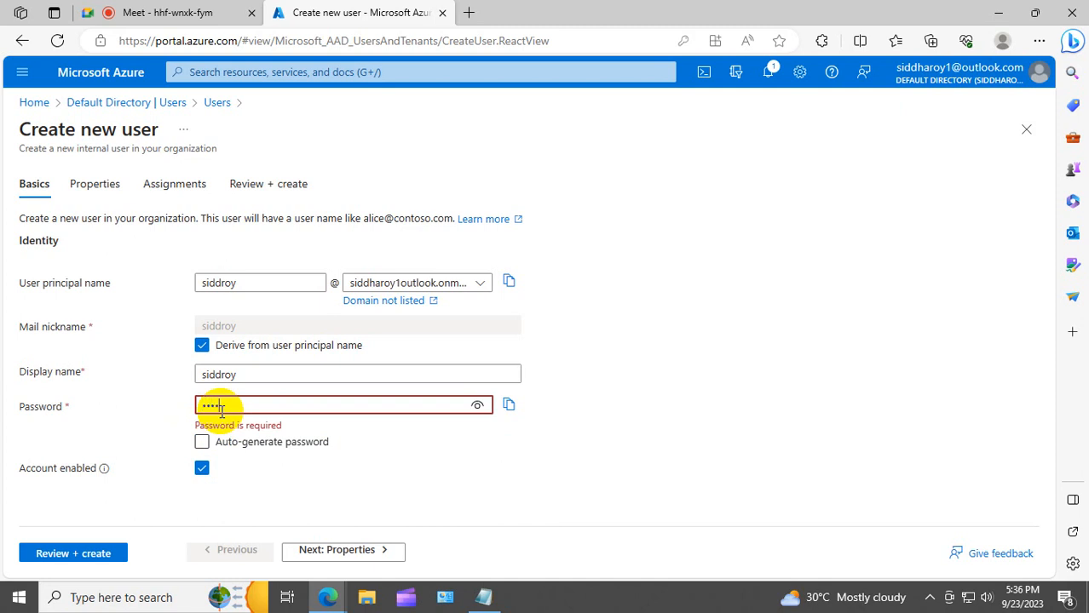
text(••••••)
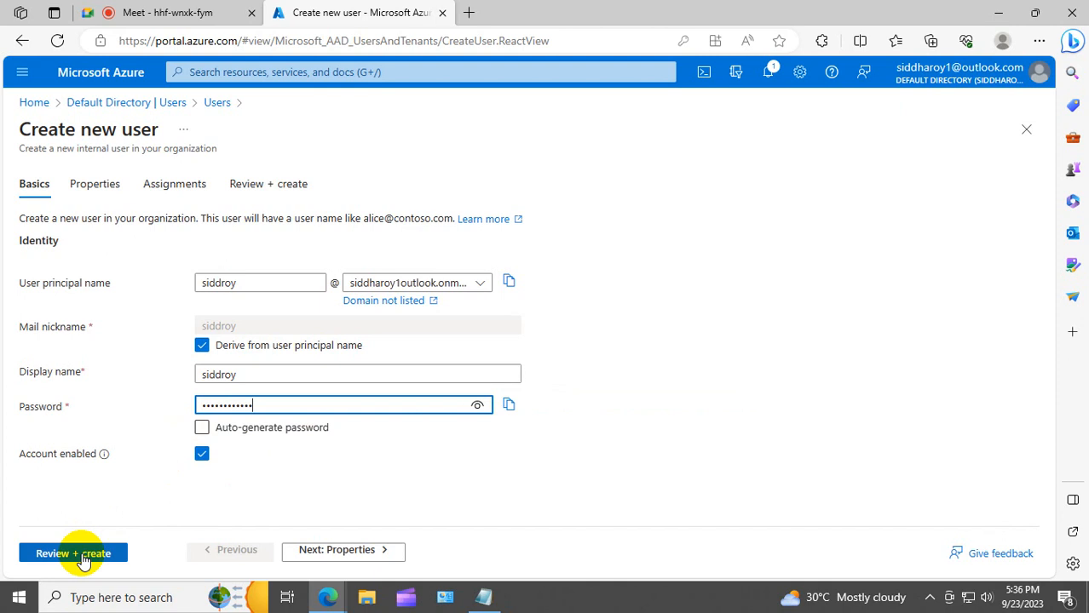
Review and create the new user, refresh until two users are listed, then return Home
click(83, 555)
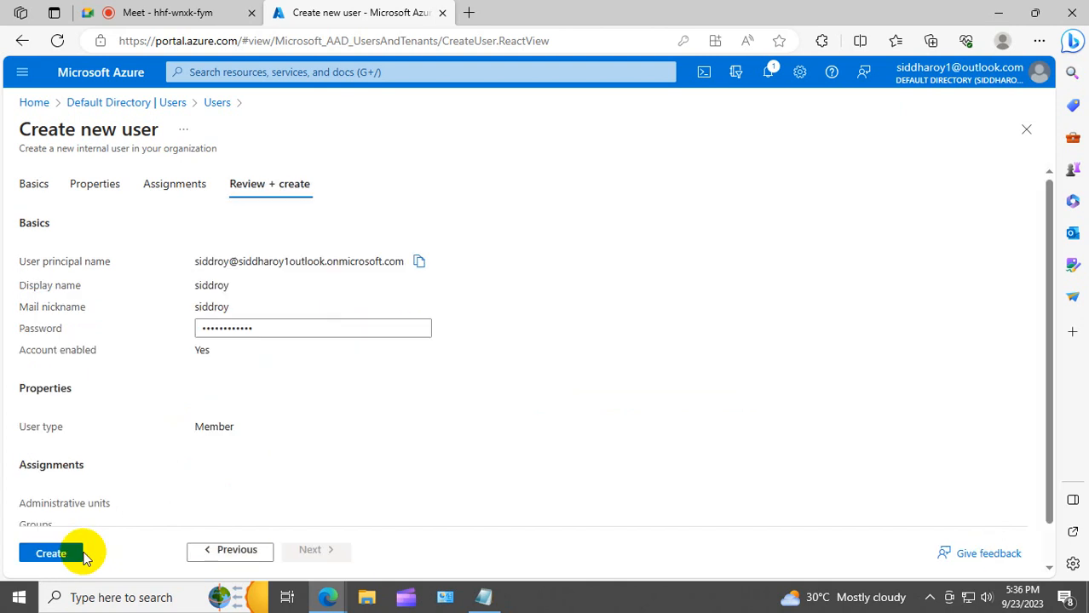
click(60, 559)
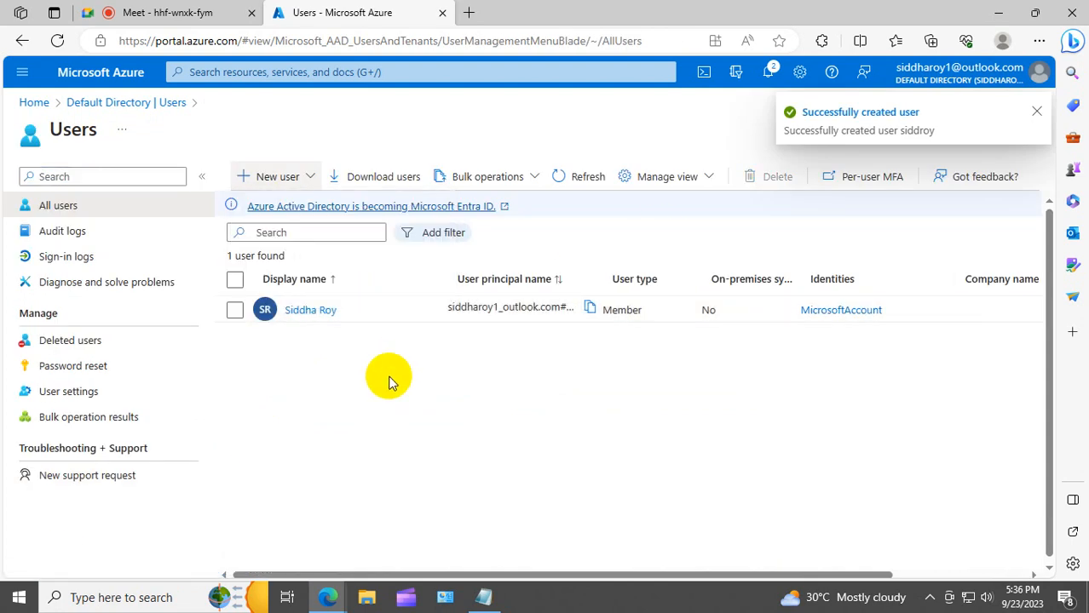
click(588, 184)
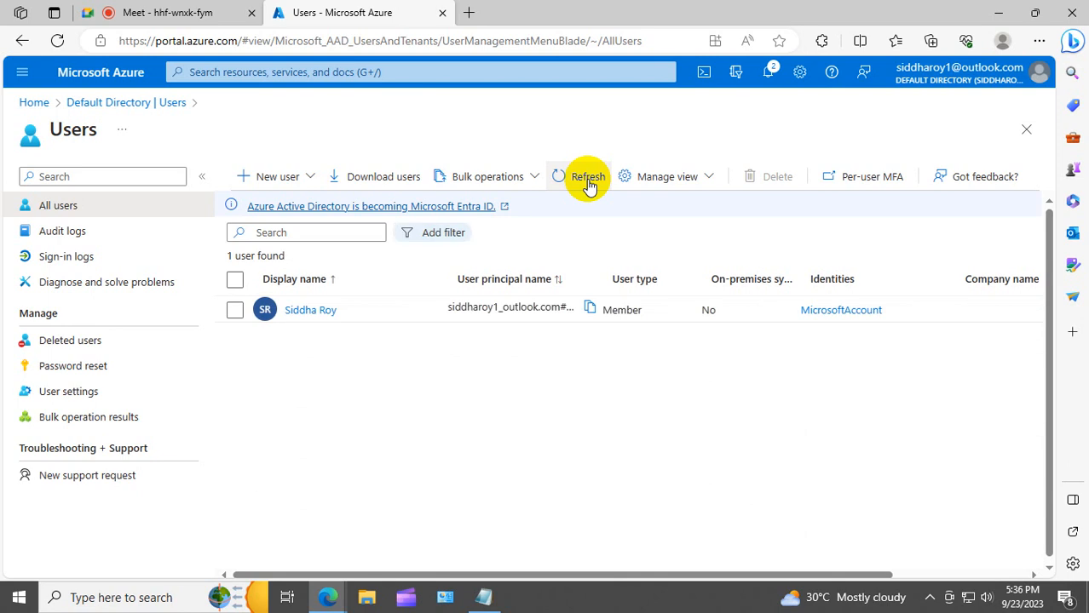
click(588, 181)
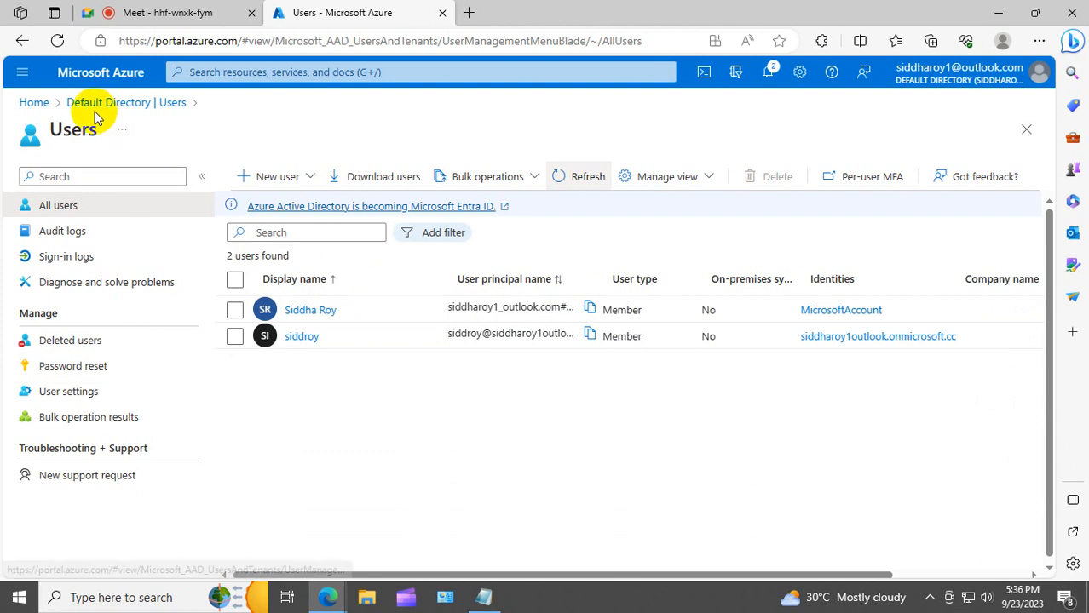
click(34, 103)
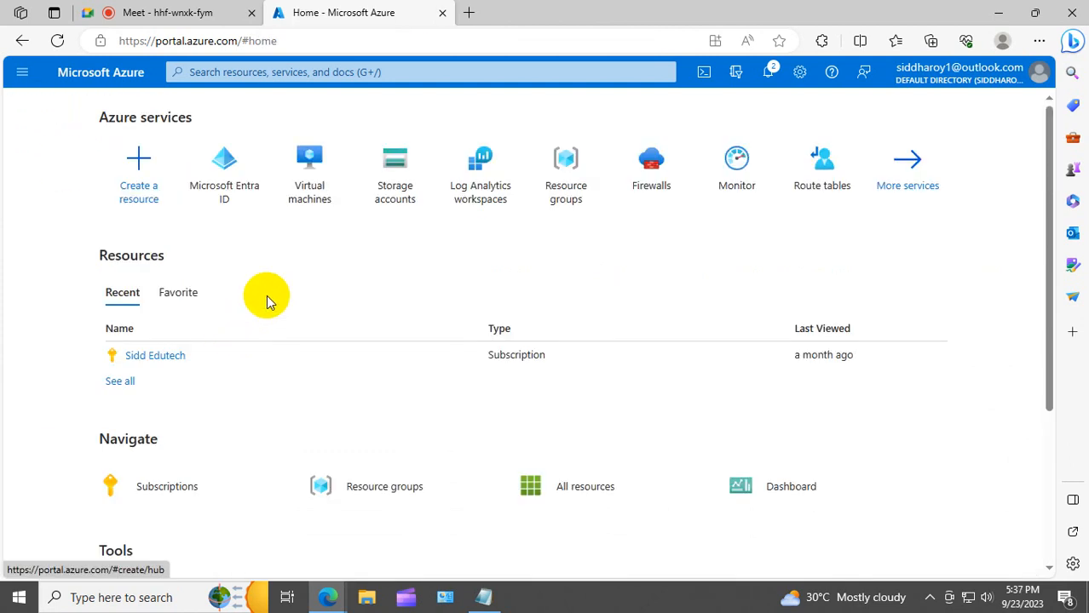
In Entra ID's Roles and administrators, search 'global' and open the Global Administrator role
click(226, 185)
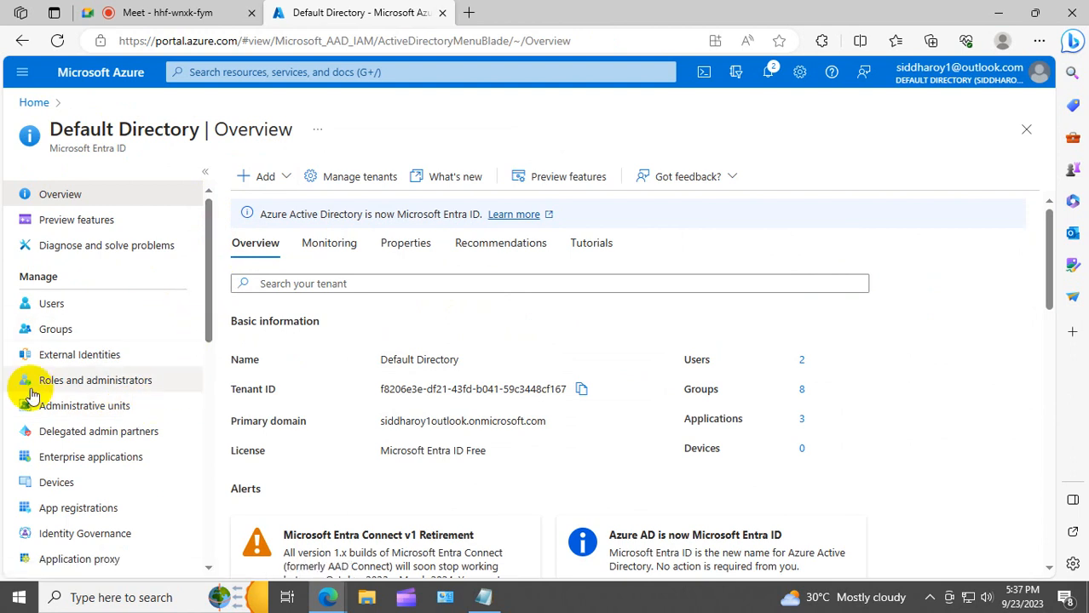
scroll(204, 294, down, 2)
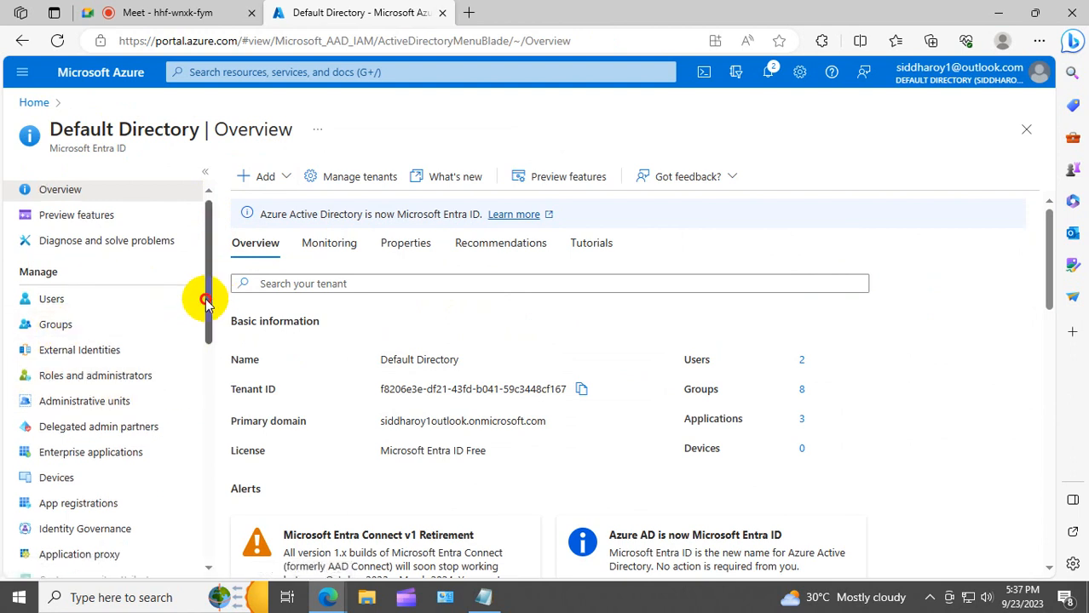
click(115, 303)
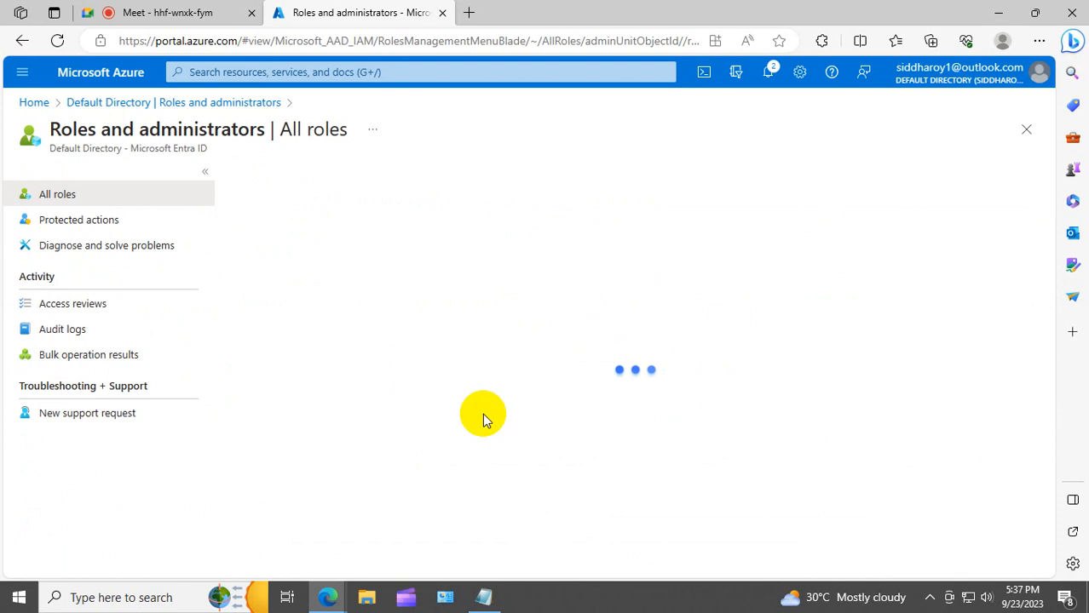
click(329, 366)
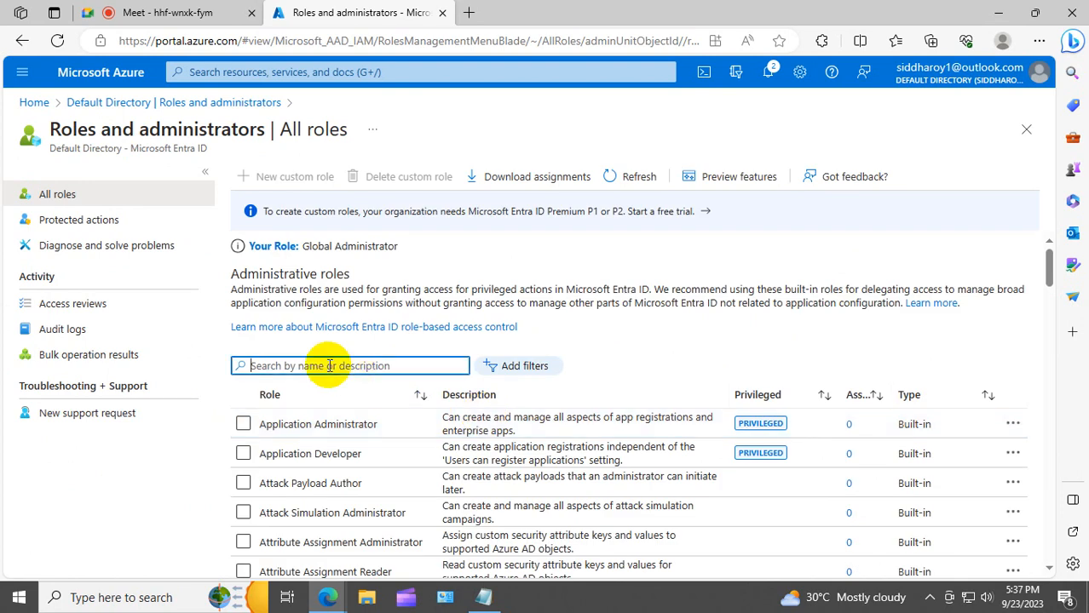
text(global)
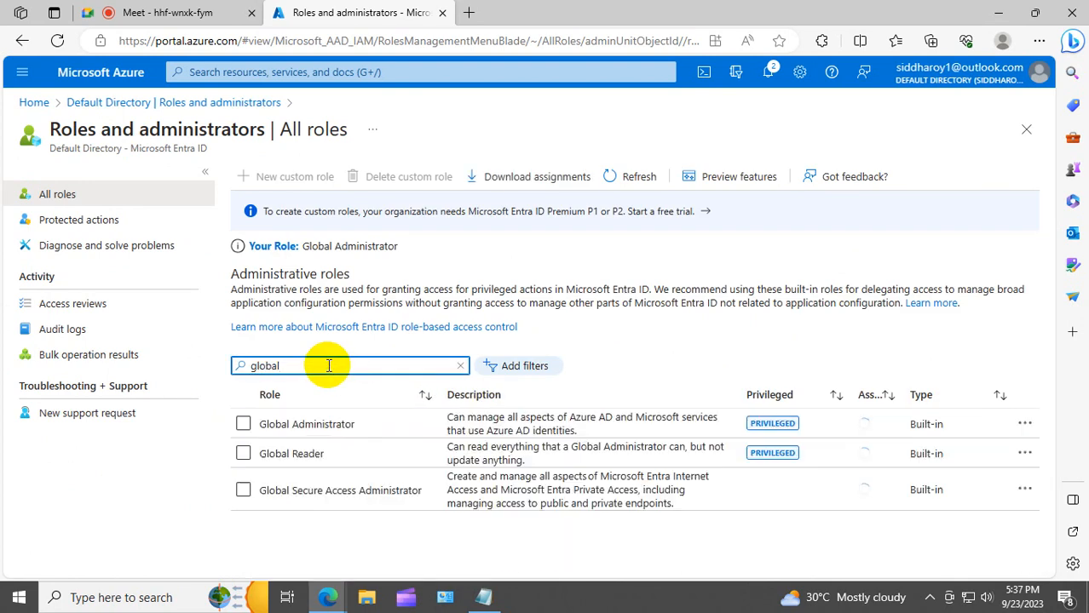
click(321, 422)
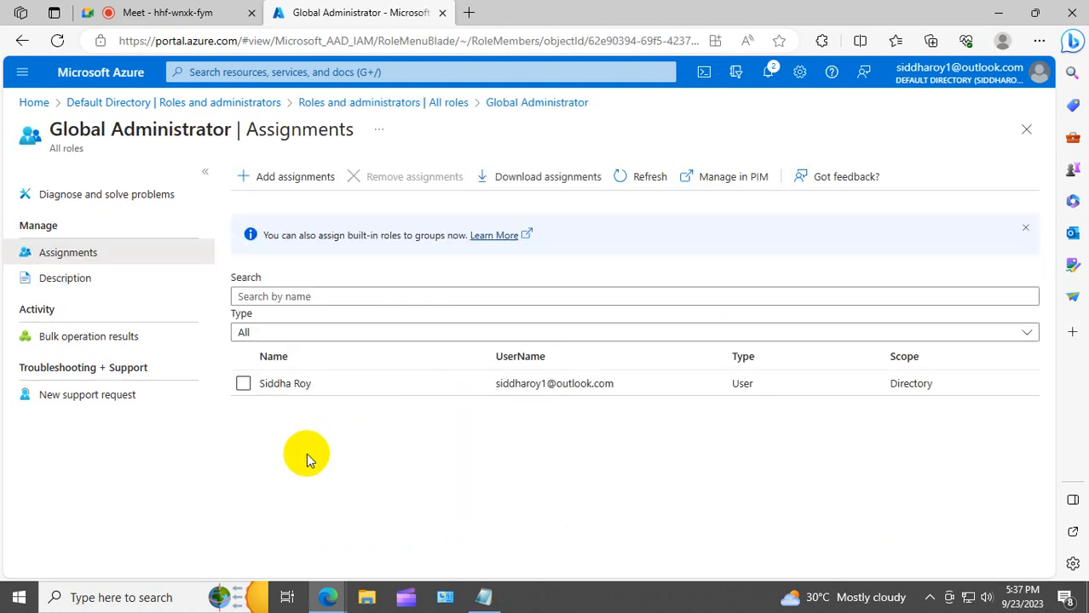
Assign Global Administrator to the onmicrosoft.com user, then copy that user's user name
click(284, 181)
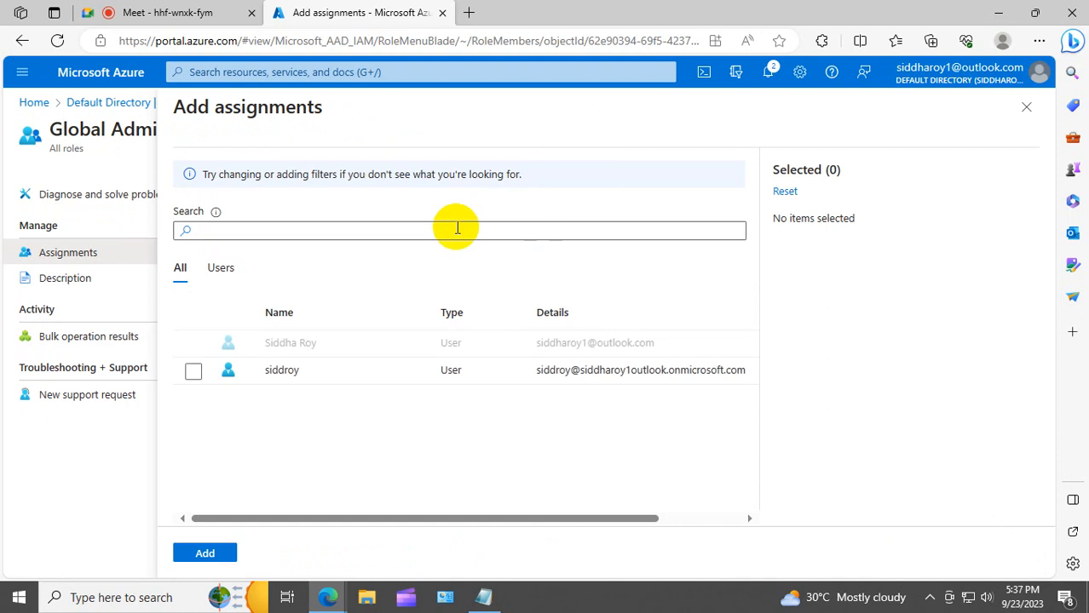
click(194, 372)
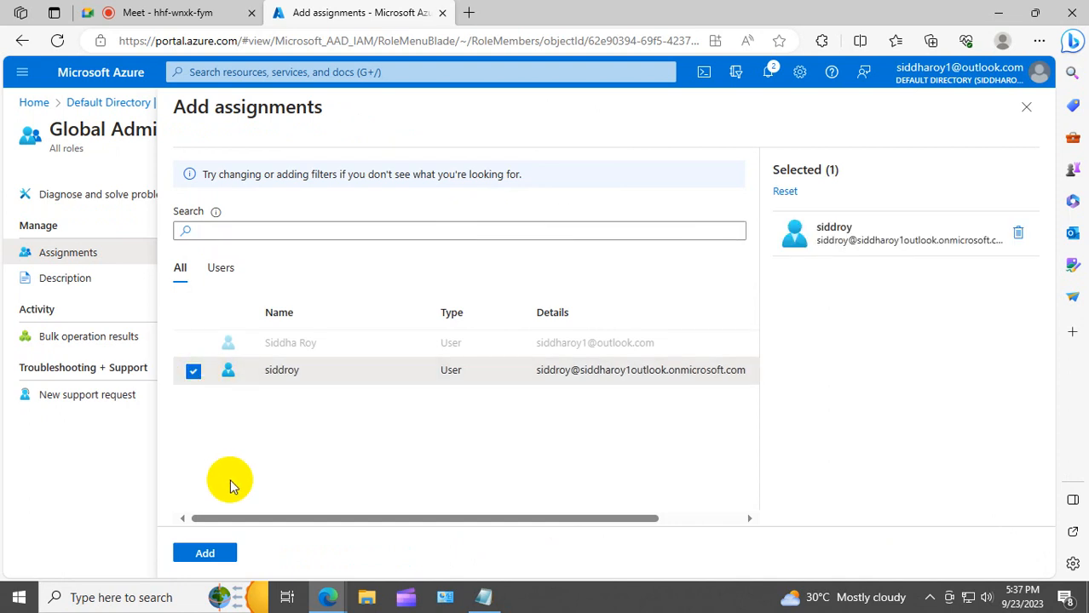
click(213, 551)
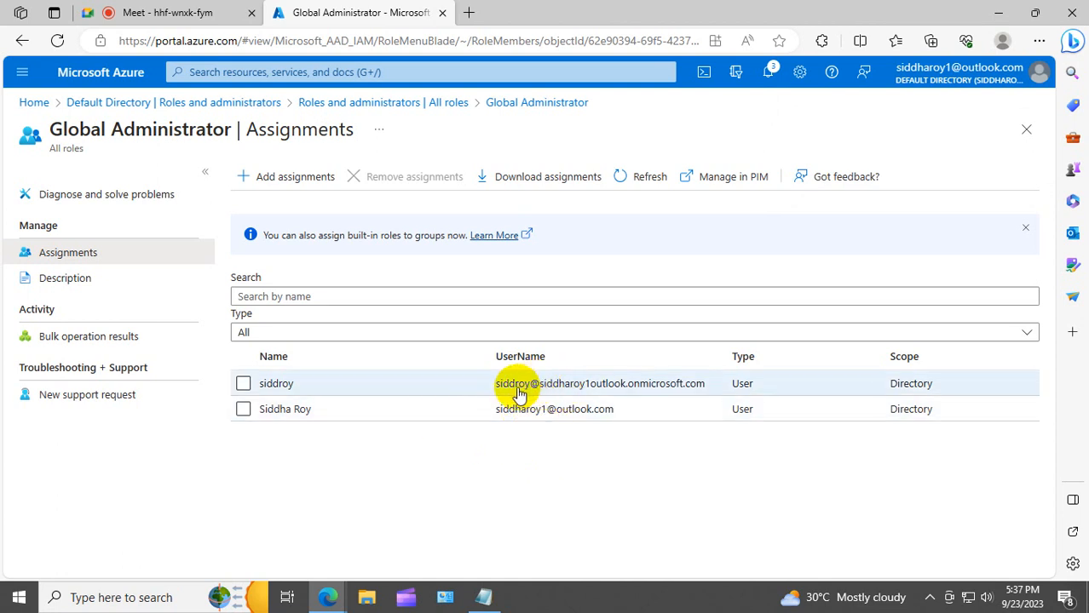
drag(487, 388, 712, 391)
key(ctrl+c)
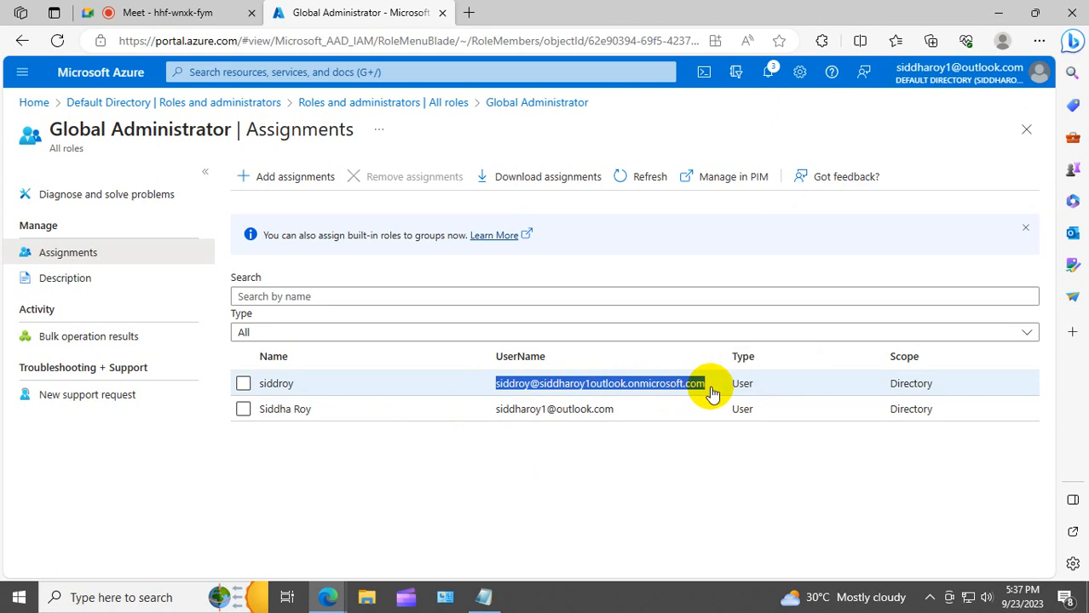
Paste the new admin's user name on a second Notepad line, copy it again, and return to Edge
click(486, 599)
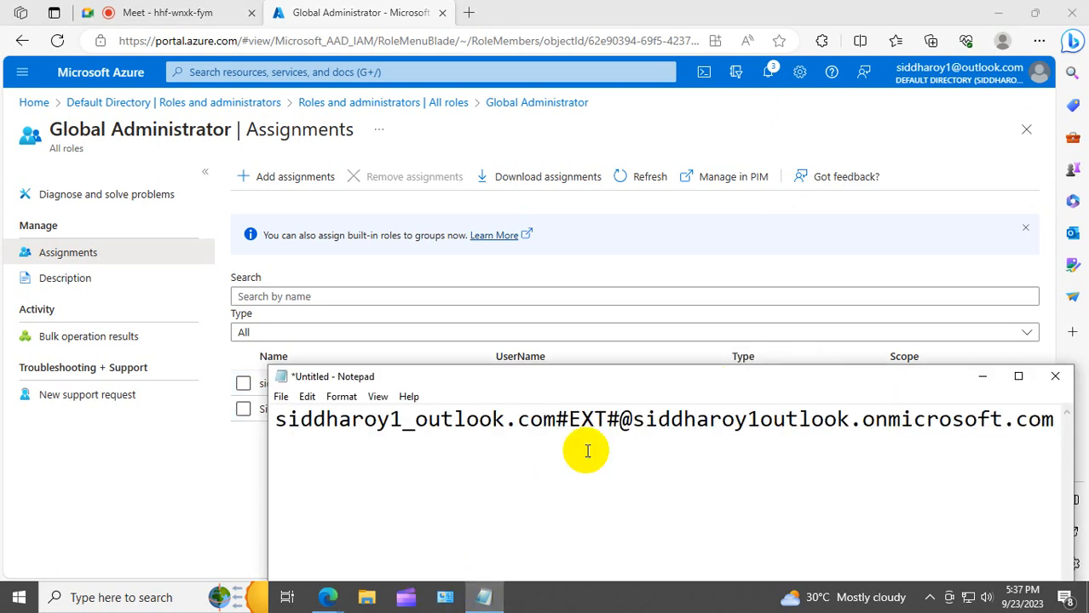
key(Return)
key(Return)
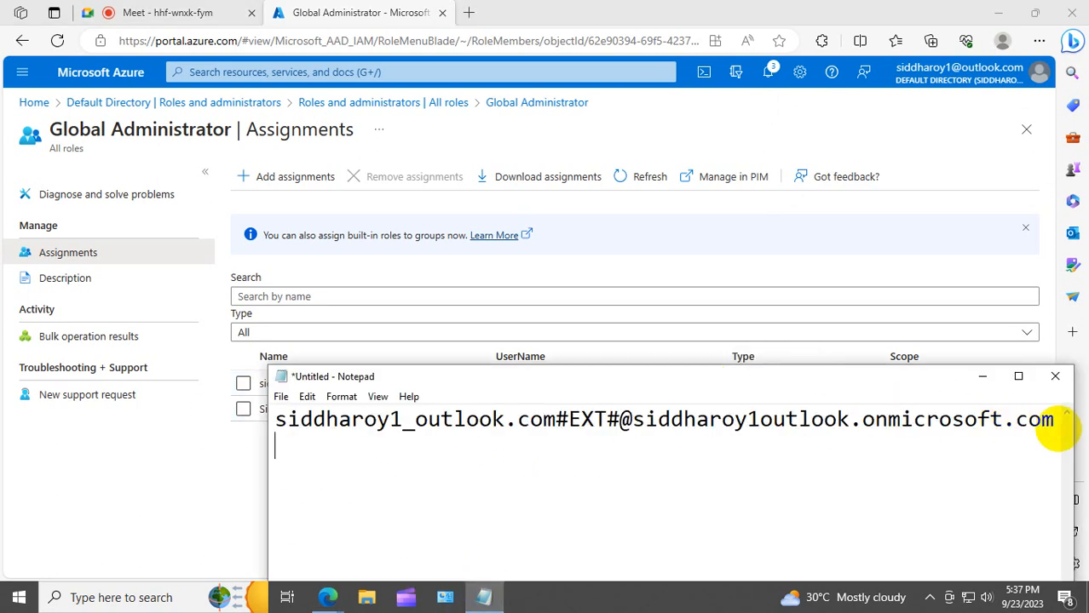
key(ctrl+v)
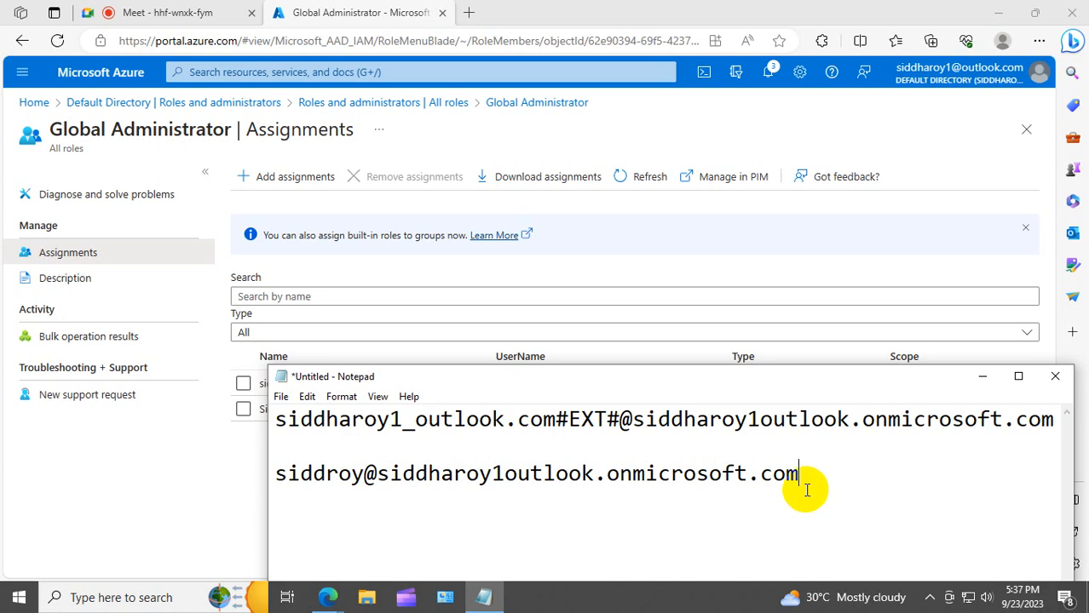
drag(802, 487, 279, 499)
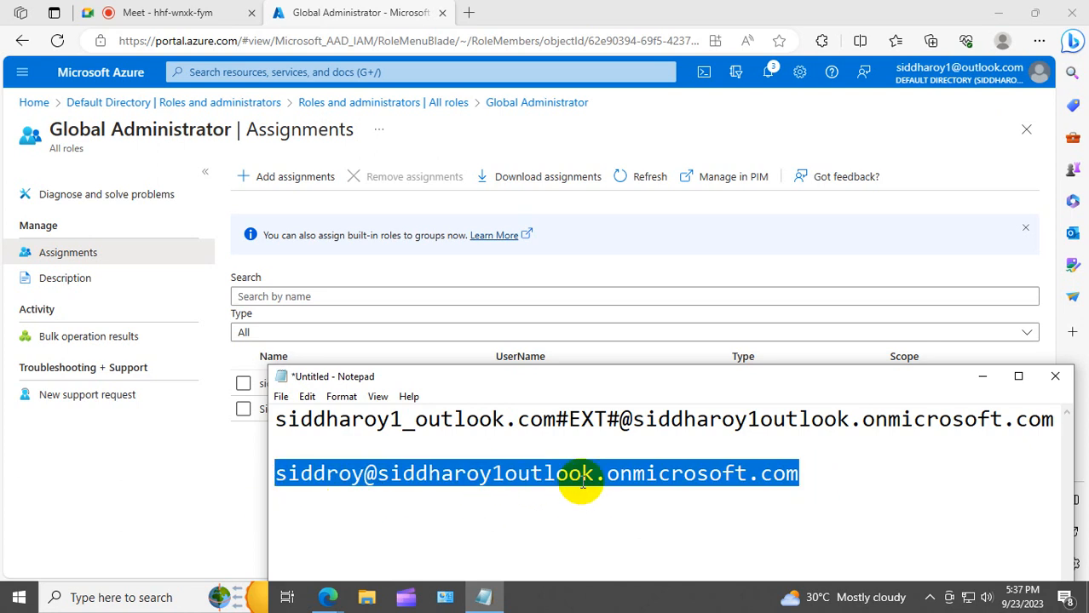
right_click(540, 474)
click(438, 278)
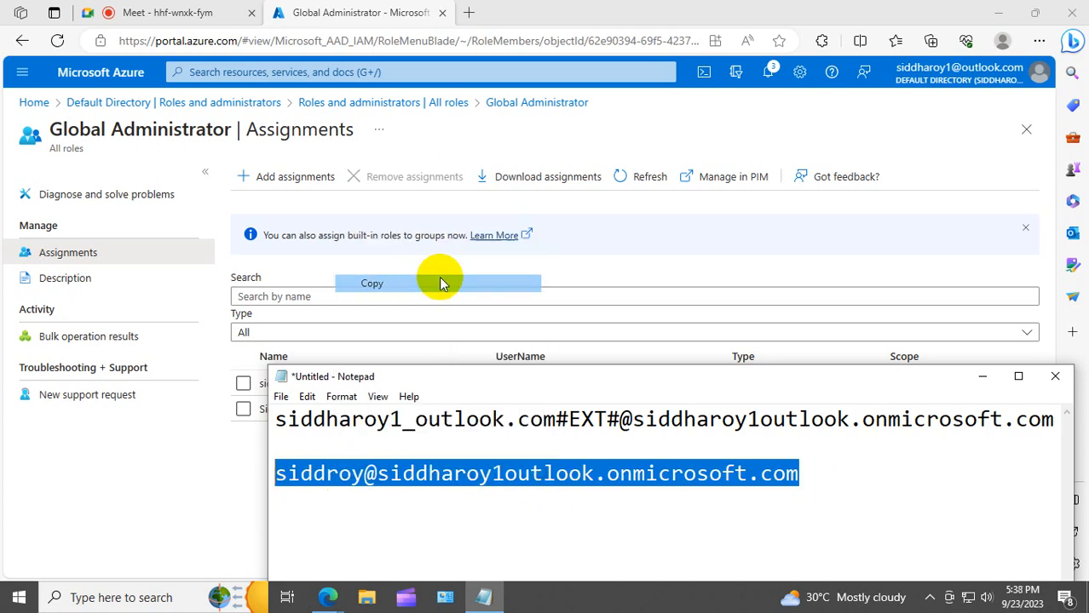
click(656, 278)
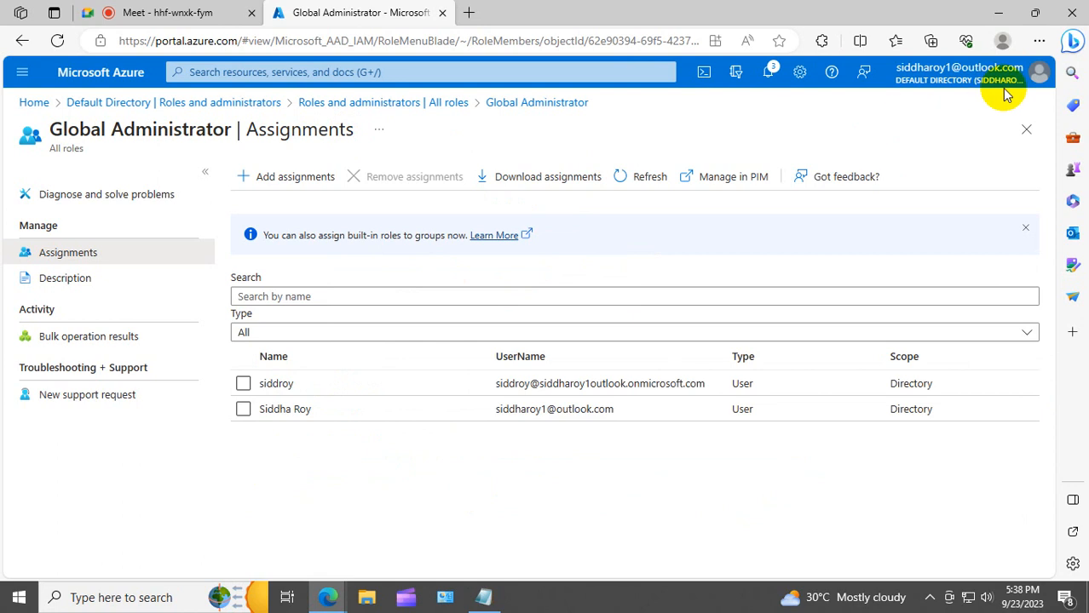
Sign in with a different account, entering the new admin's onmicrosoft.com user name
click(1035, 76)
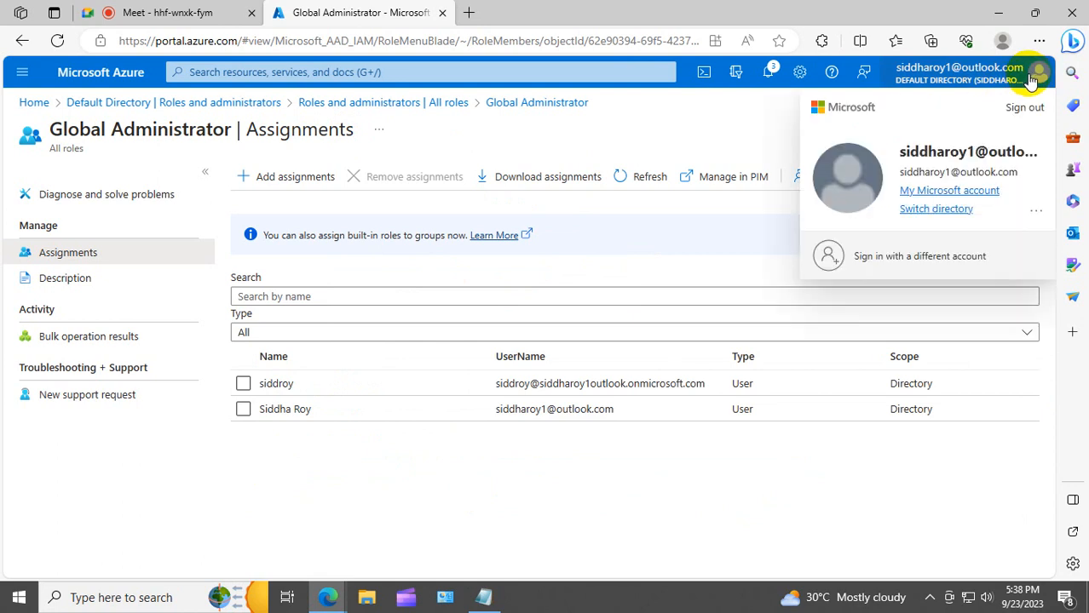
click(927, 259)
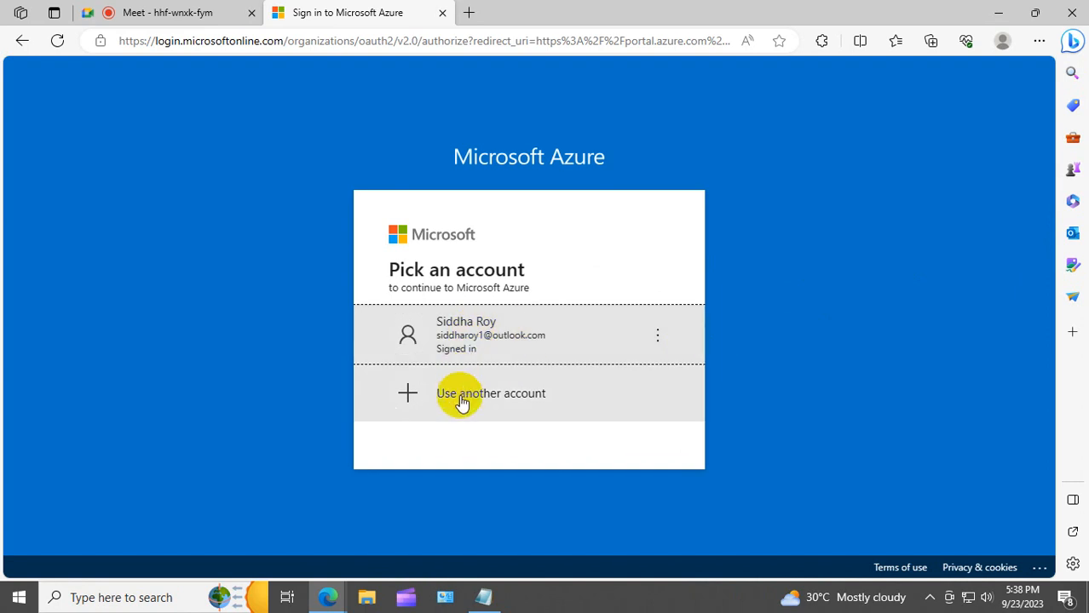
click(461, 397)
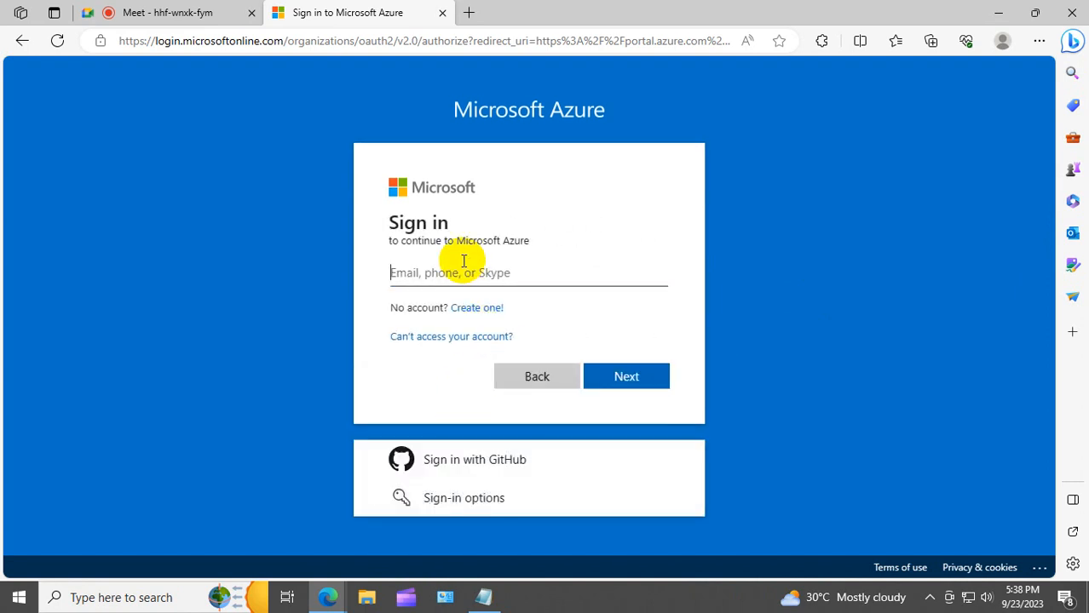
click(463, 271)
key(ctrl+v)
click(539, 219)
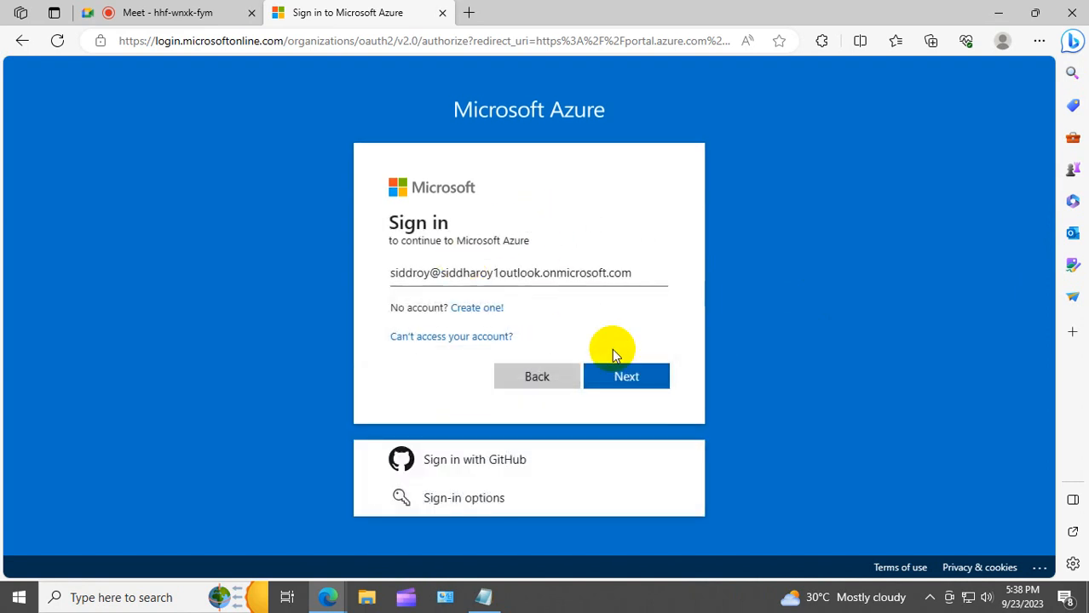
click(630, 376)
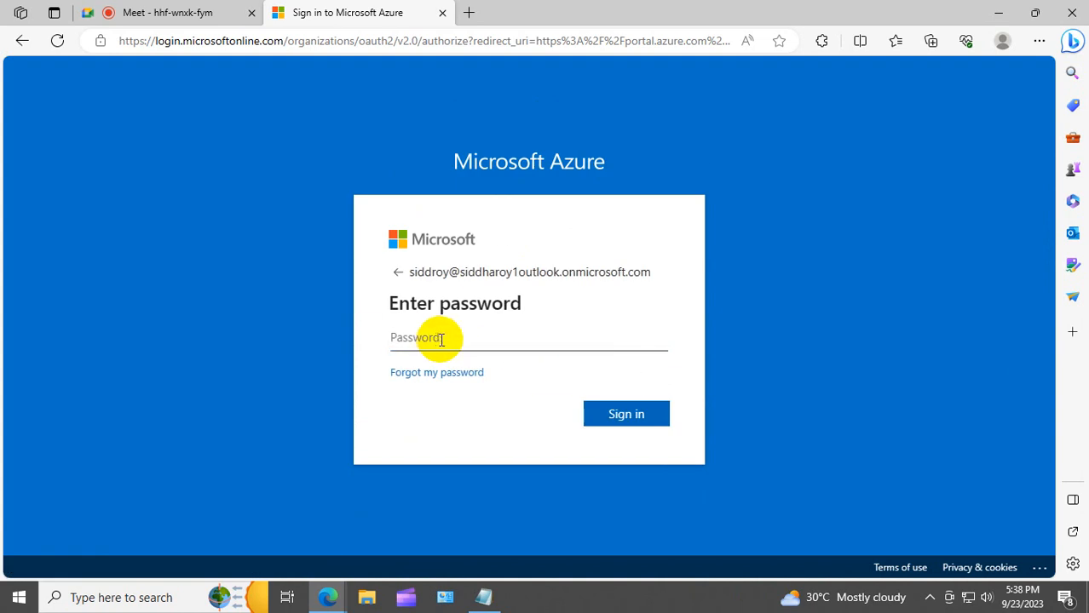
Submit the temporary password, then enter it again as the current password
text(••••••••••••)
key(Return)
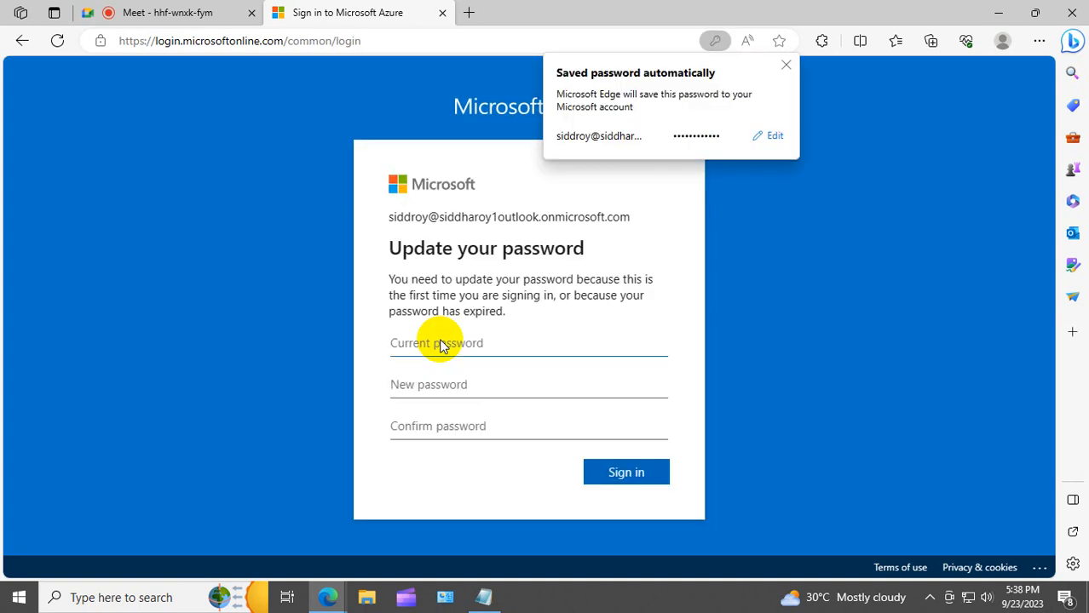
click(464, 348)
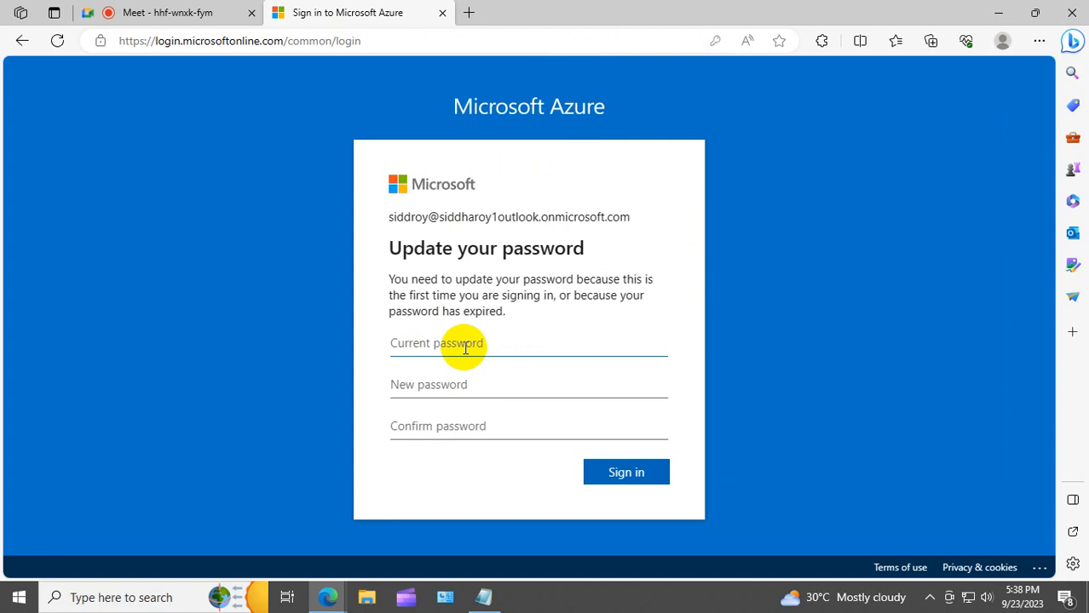
text(•••••••••••)
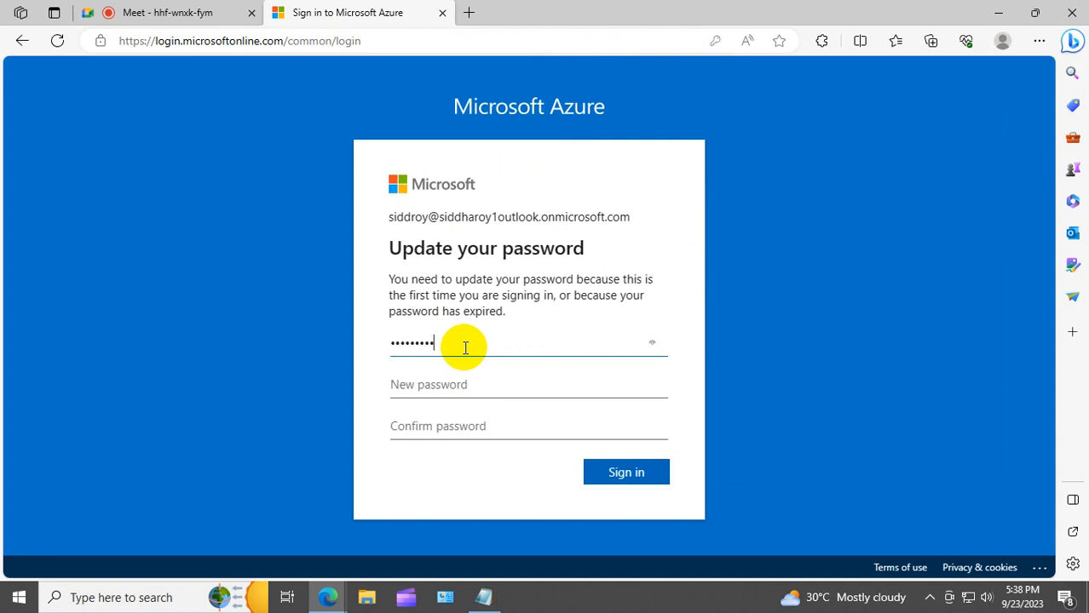
Enter and confirm a new password, revealing both to check, and sign in
click(426, 385)
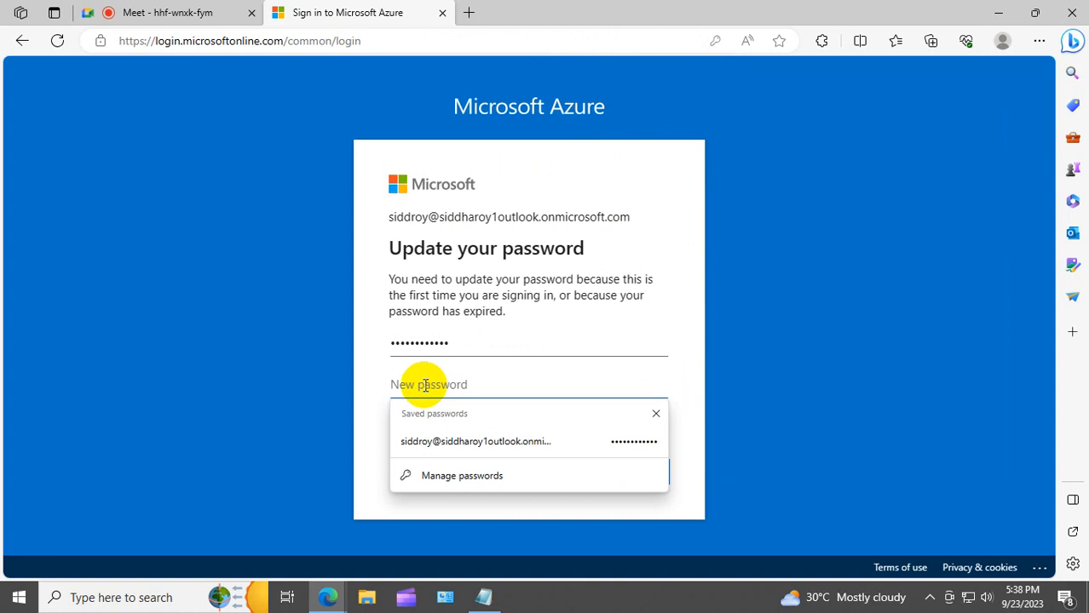
text(•••••••)
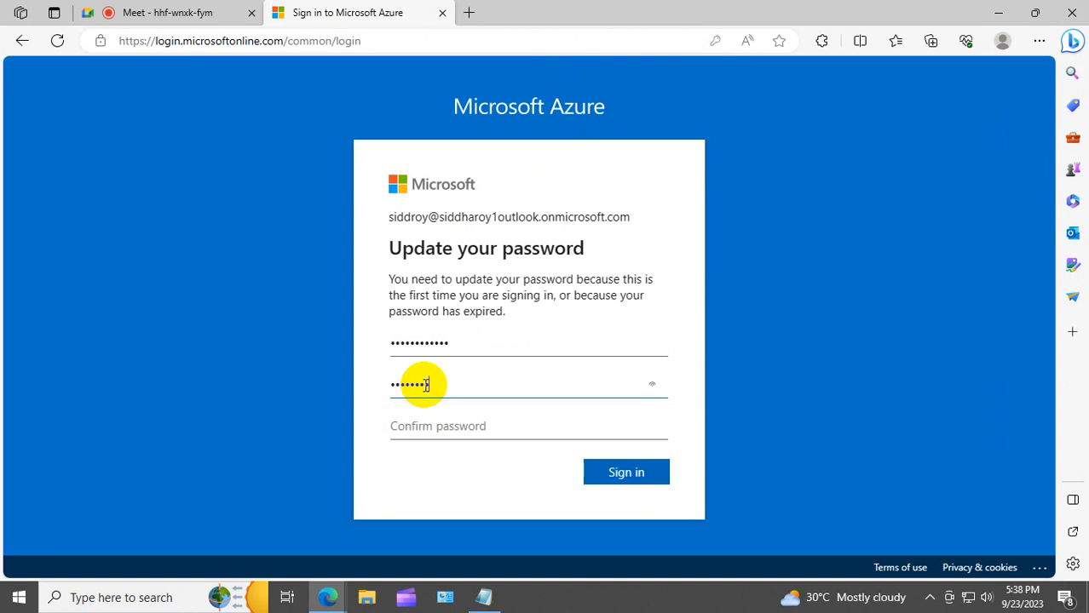
text(••••)
click(652, 385)
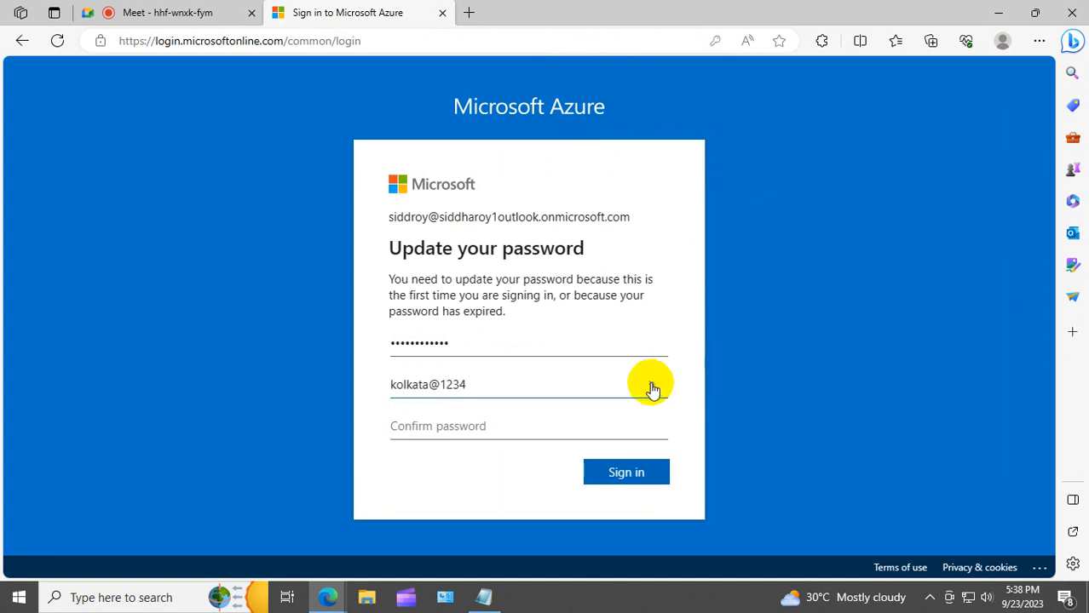
click(453, 427)
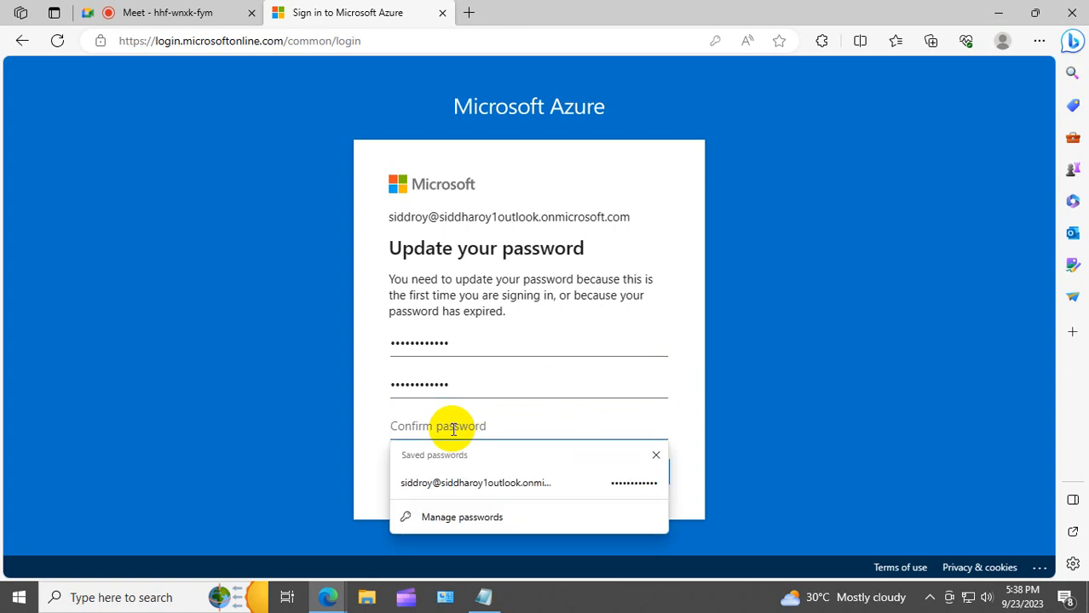
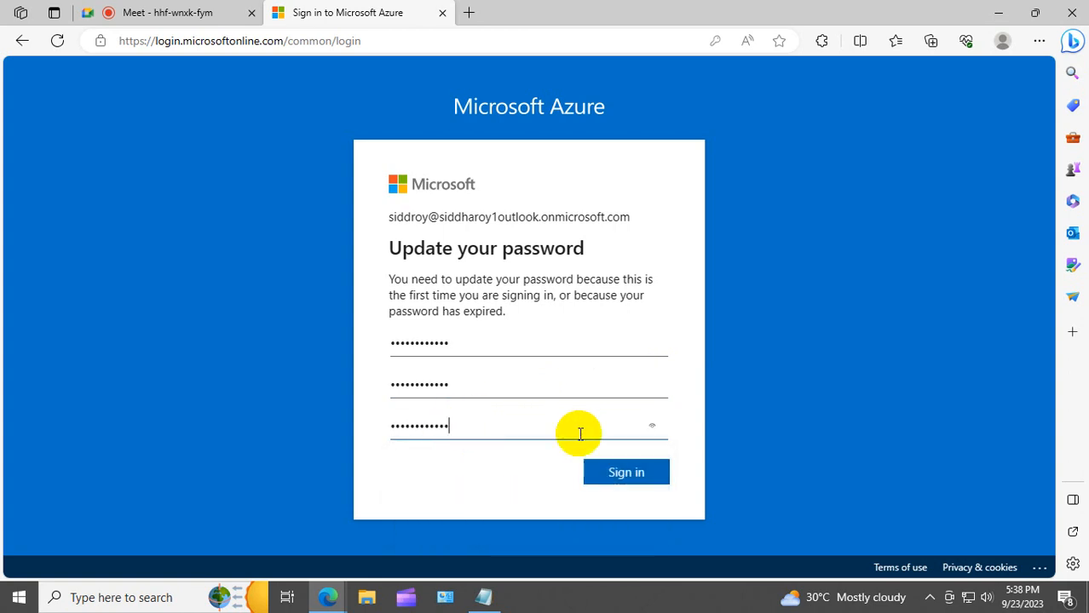
click(655, 428)
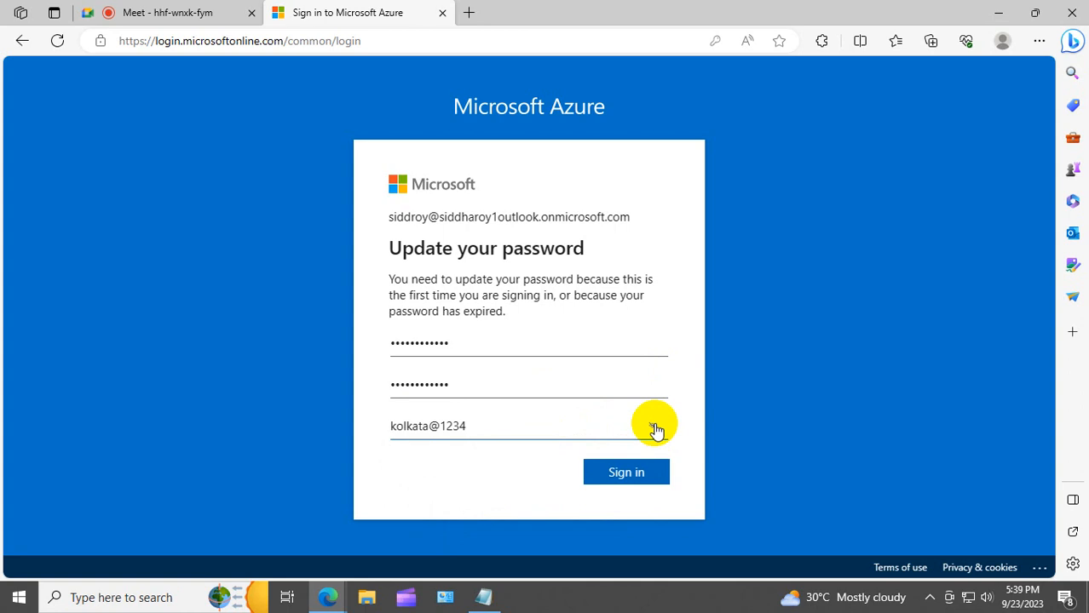
click(630, 471)
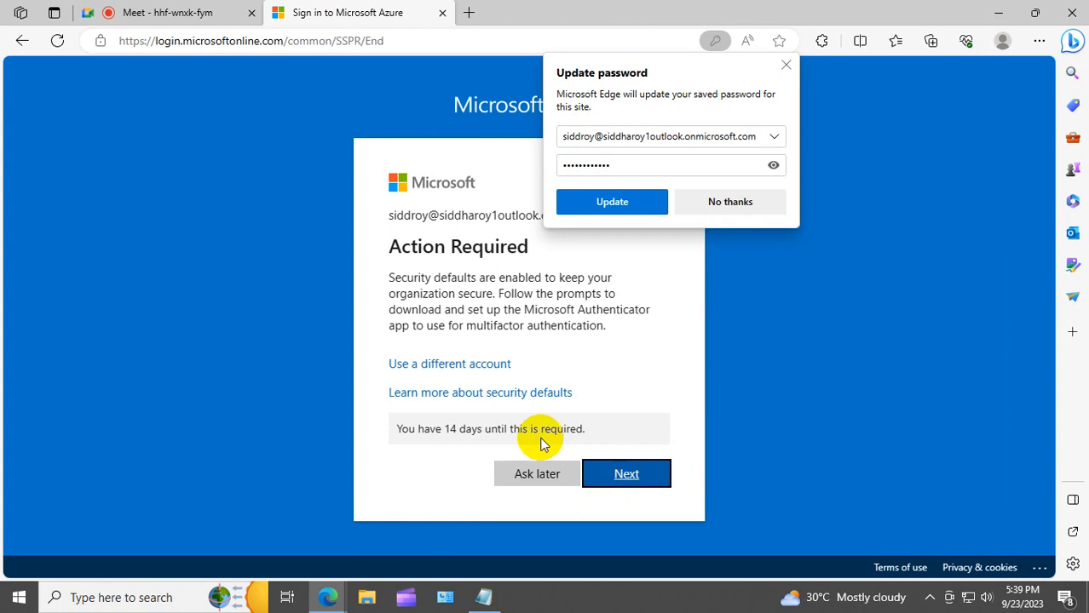
Continue past the Action Required card and decline updating Edge's saved password
click(630, 474)
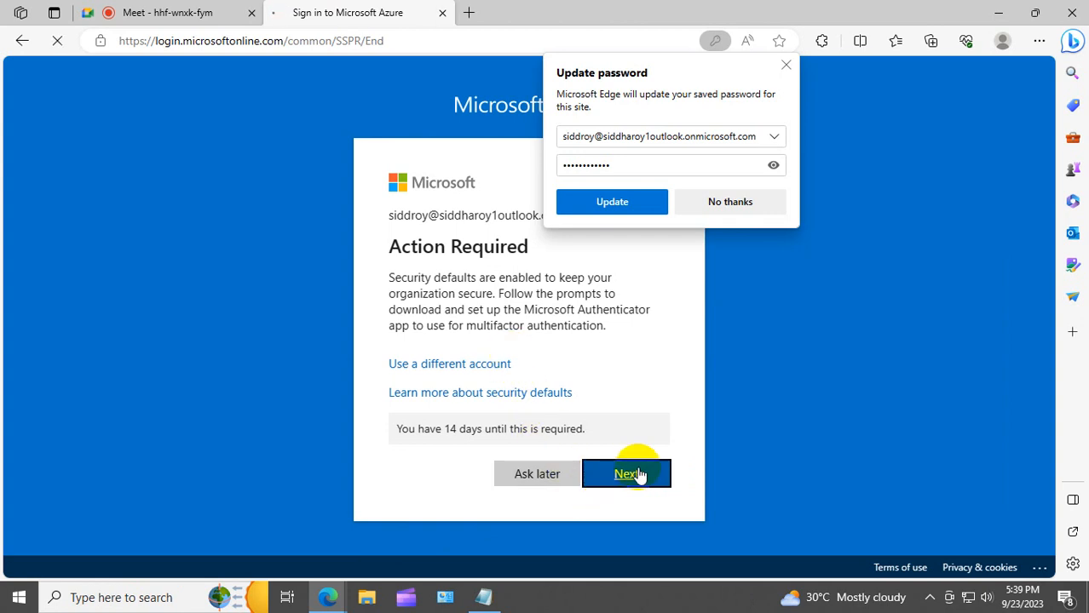
click(757, 195)
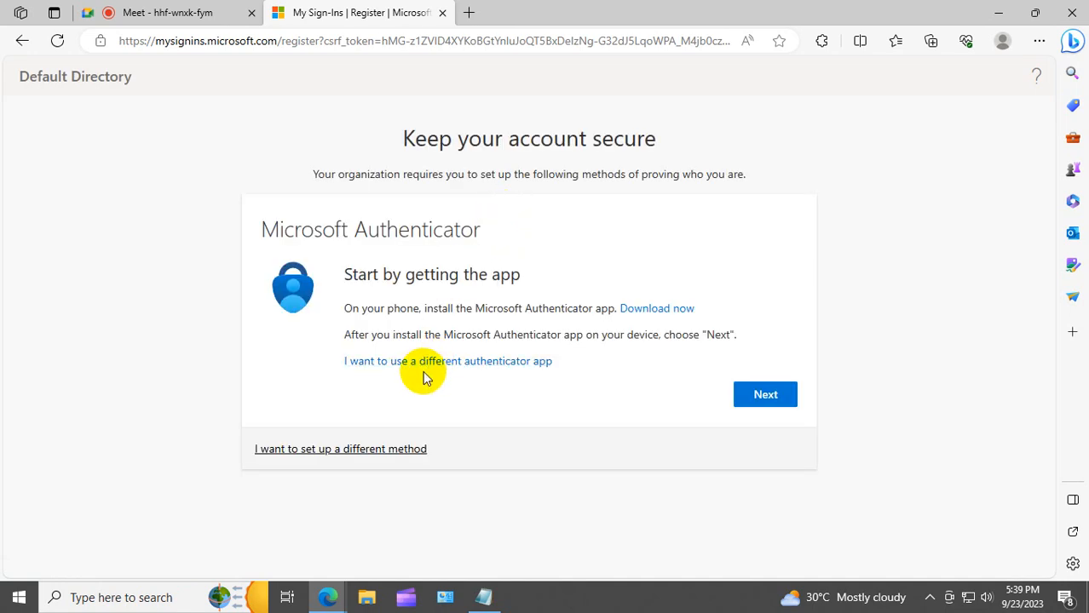
Switch the verification method from Microsoft Authenticator to Phone
click(378, 450)
click(528, 327)
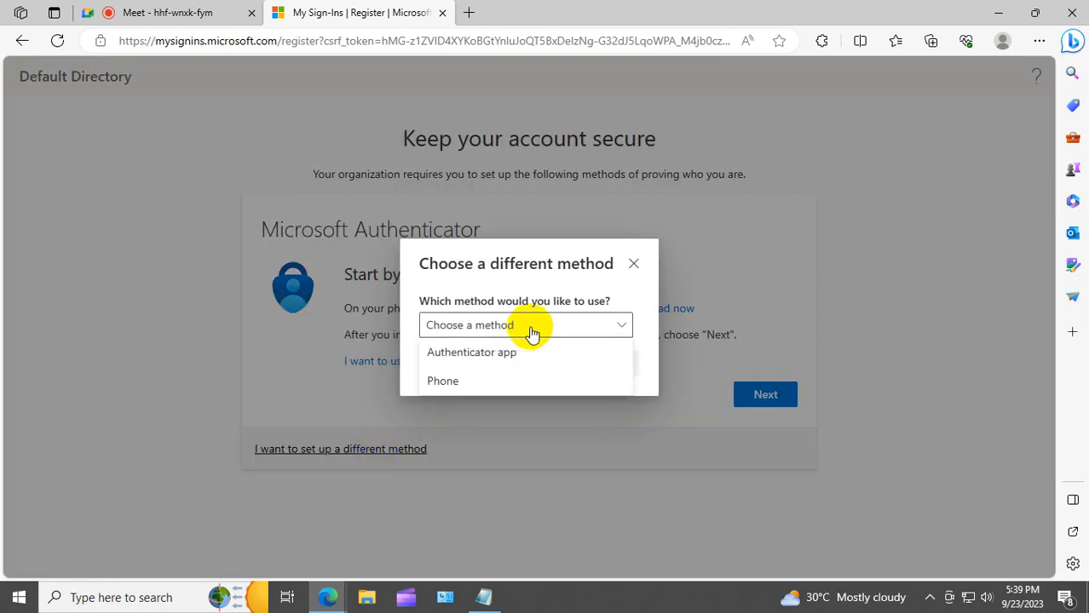
click(475, 379)
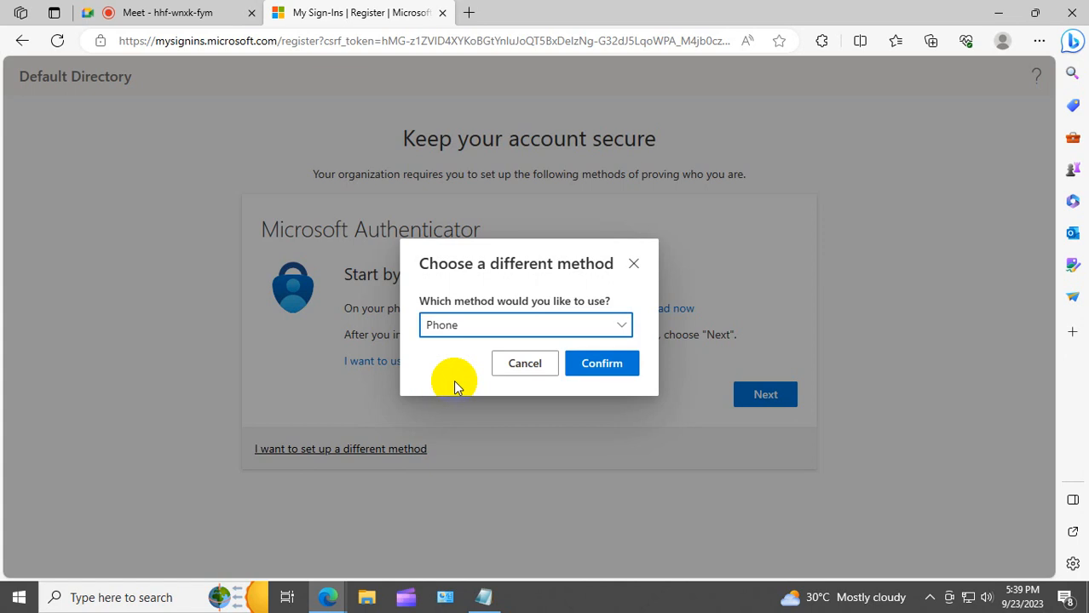
click(600, 363)
Enter the user's phone number with India (+91) and request the 6-digit code
click(426, 336)
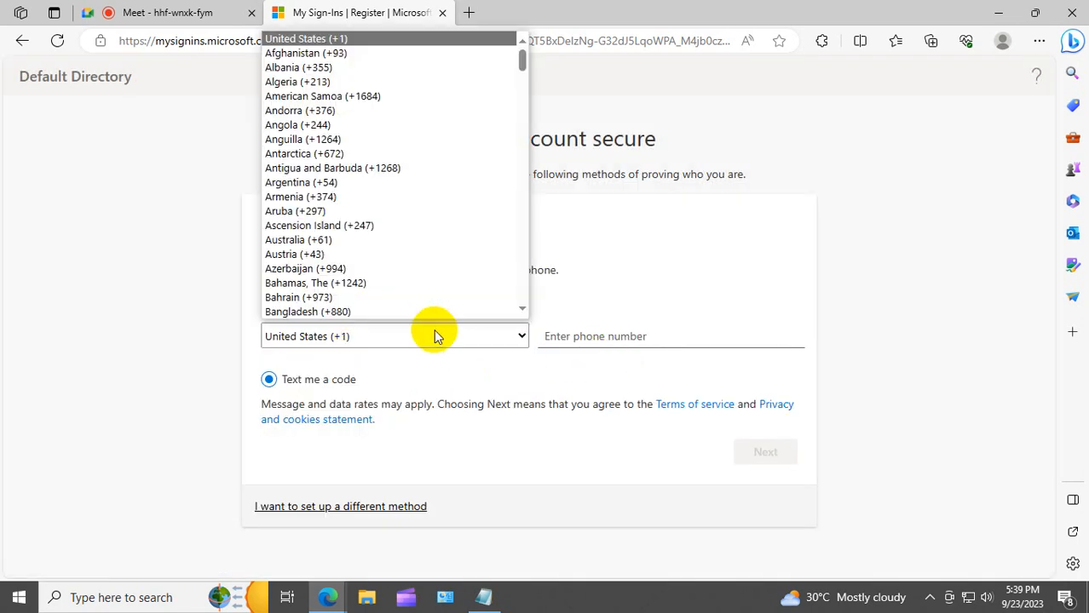
text(in)
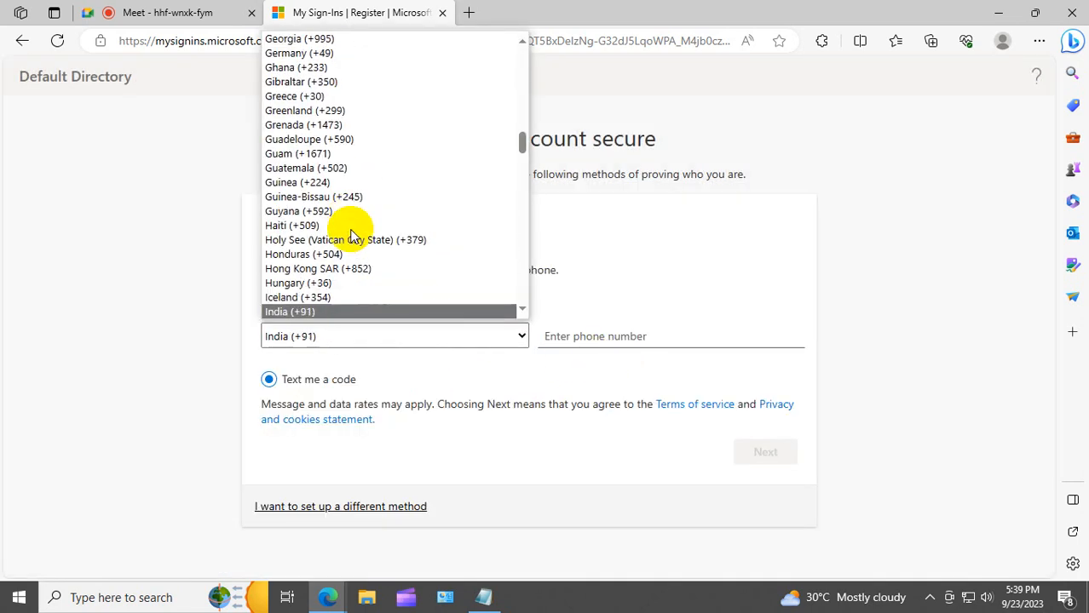
click(281, 311)
click(604, 341)
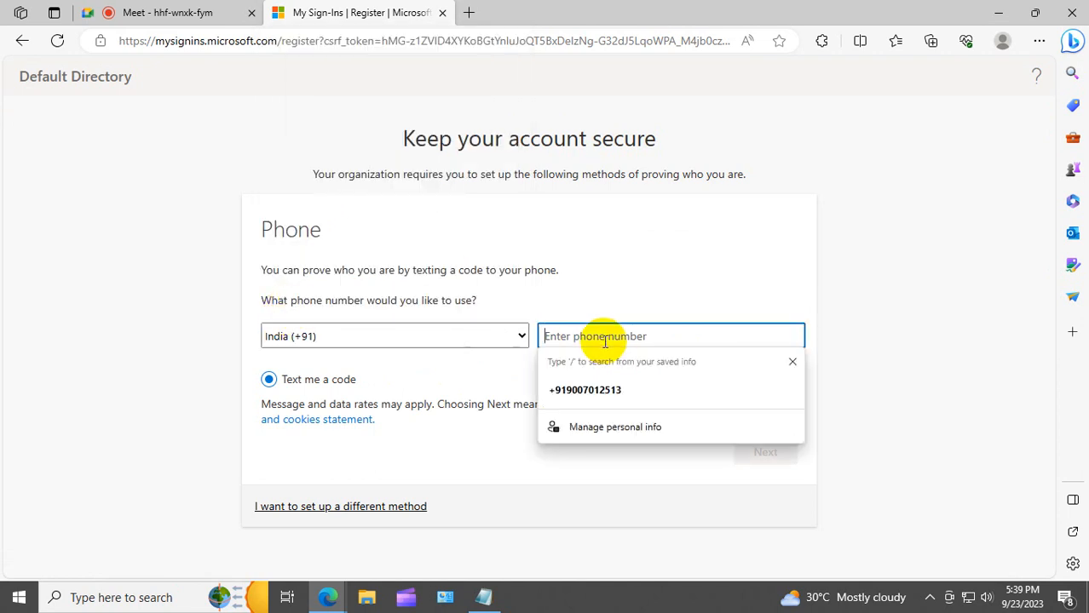
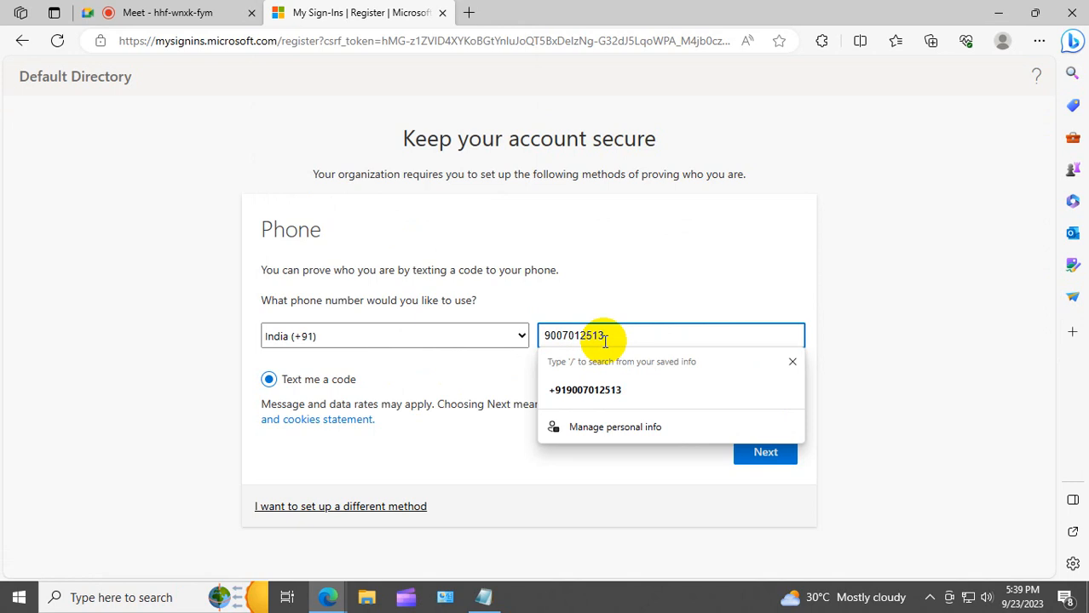
click(651, 242)
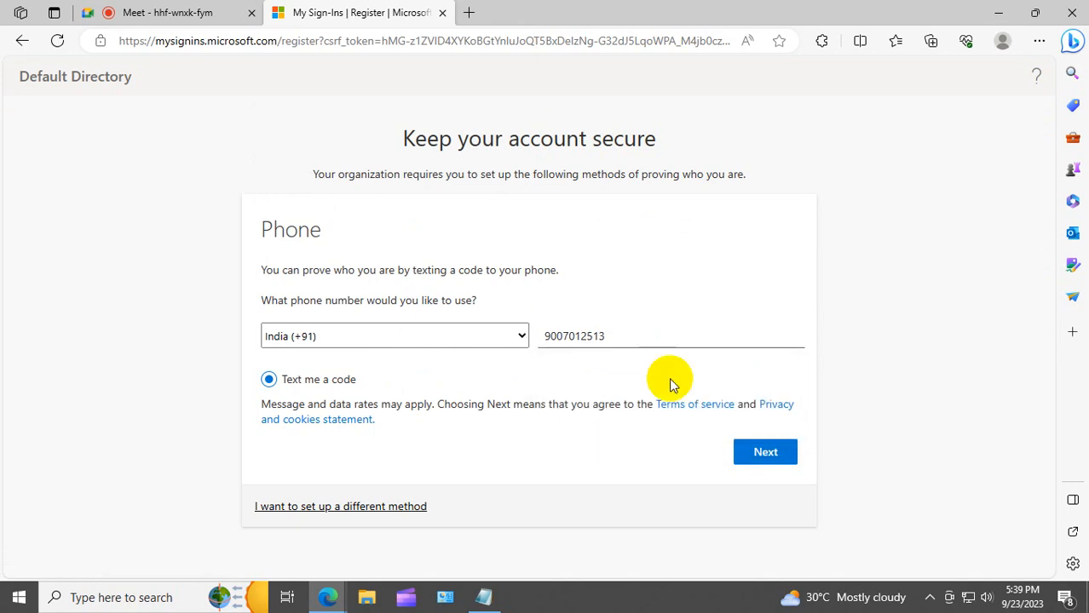
click(748, 451)
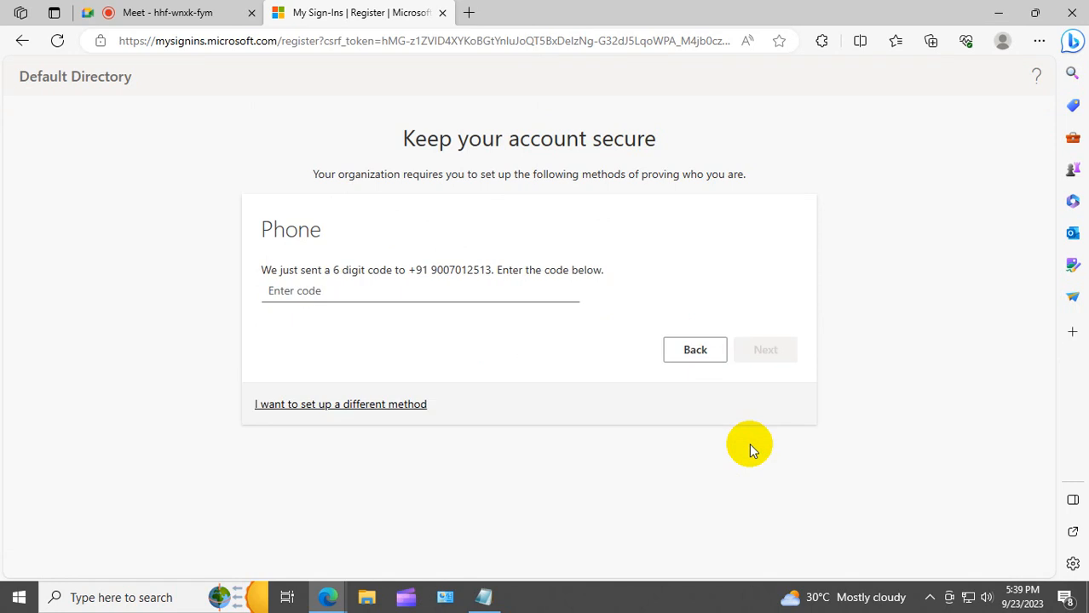
Enter the texted verification code, confirm the phone registration, and finish security setup
click(386, 290)
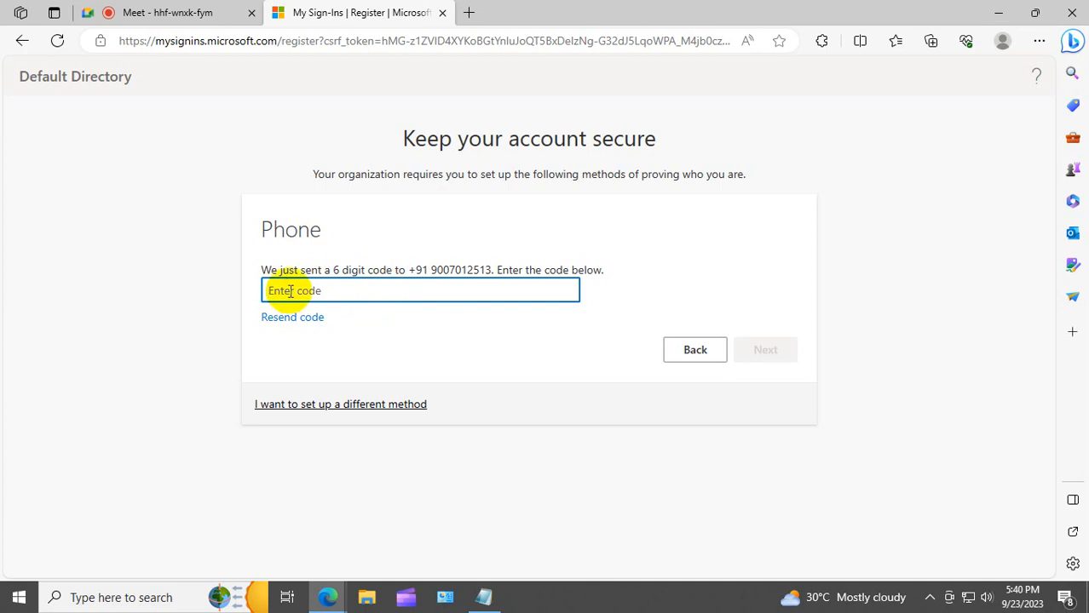
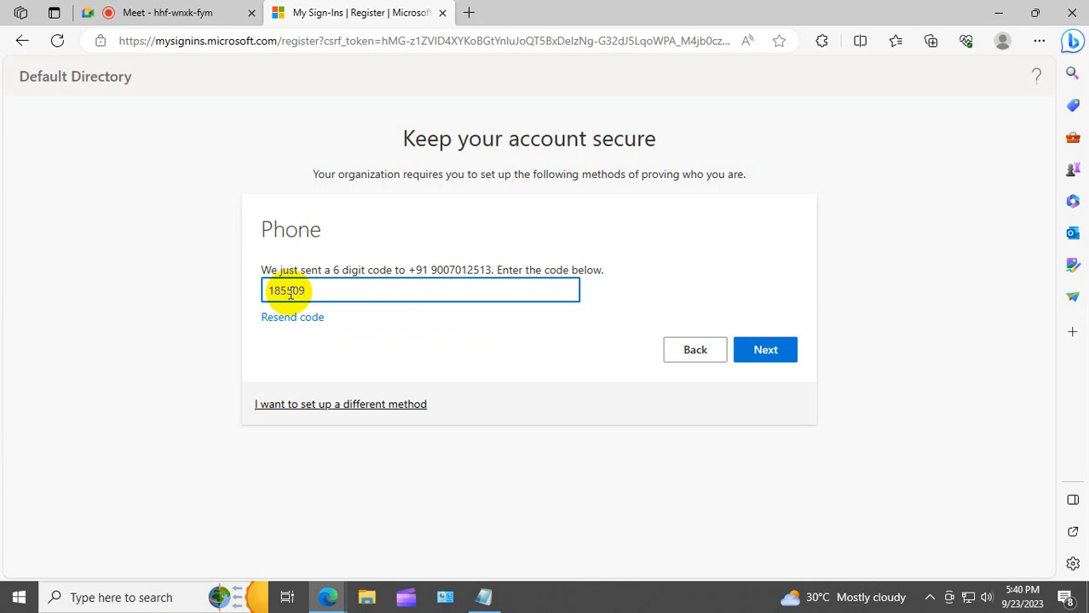
click(765, 352)
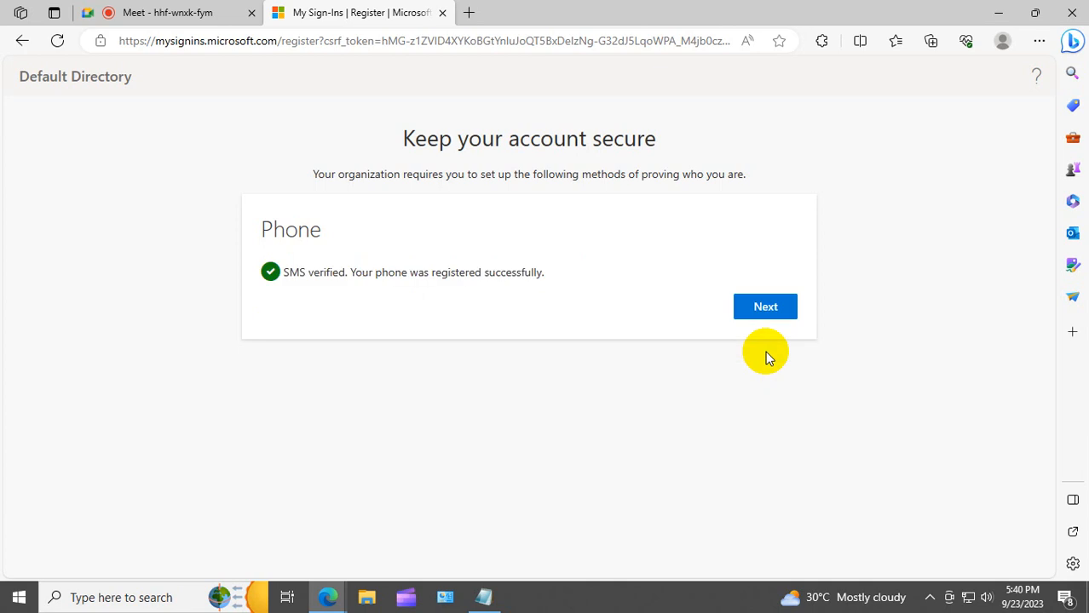
click(762, 313)
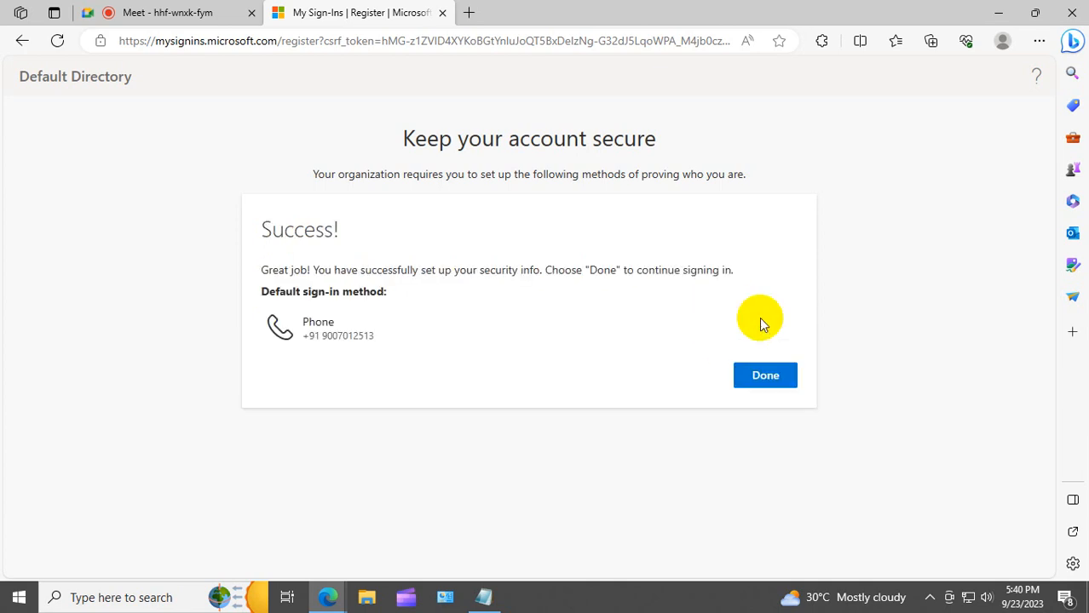
click(764, 377)
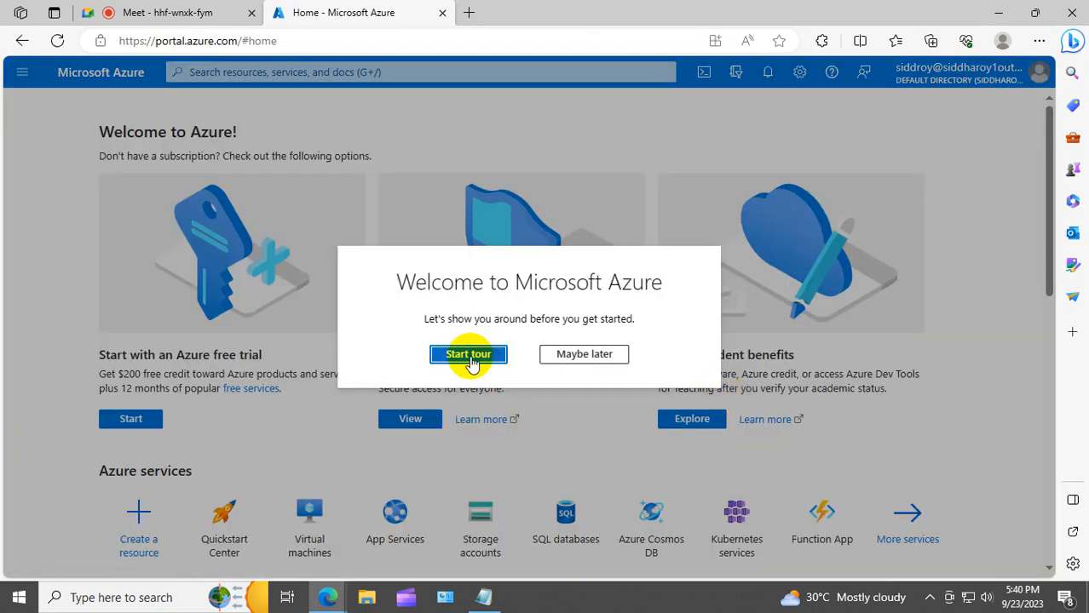
Skip the welcome tour and search 'azure ad' to open Microsoft Entra ID's Default Directory overview
click(587, 357)
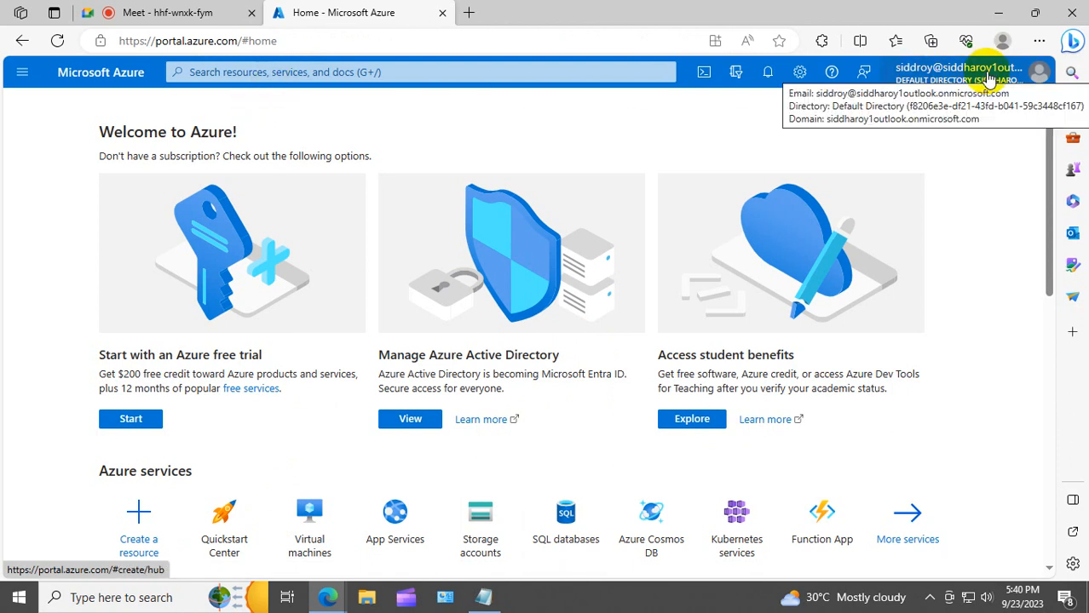
click(398, 71)
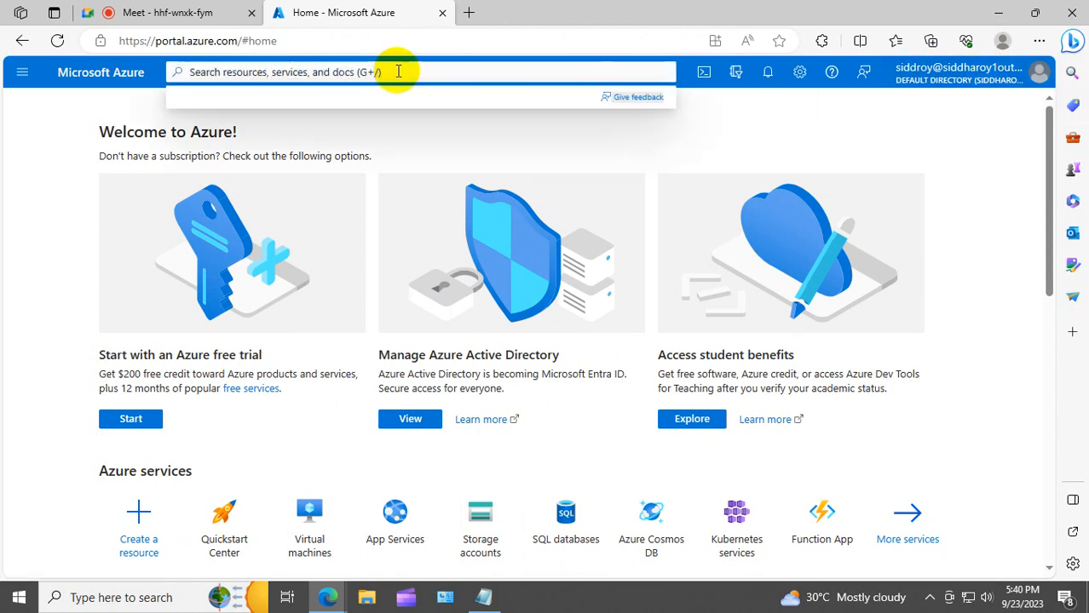
text(azure ad)
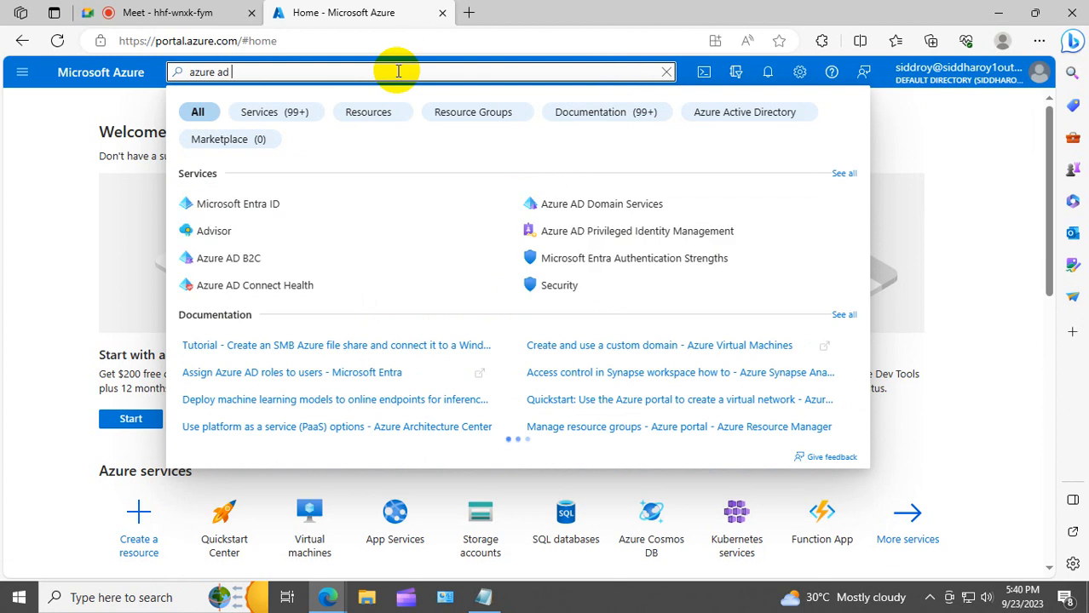
key(Down)
key(Return)
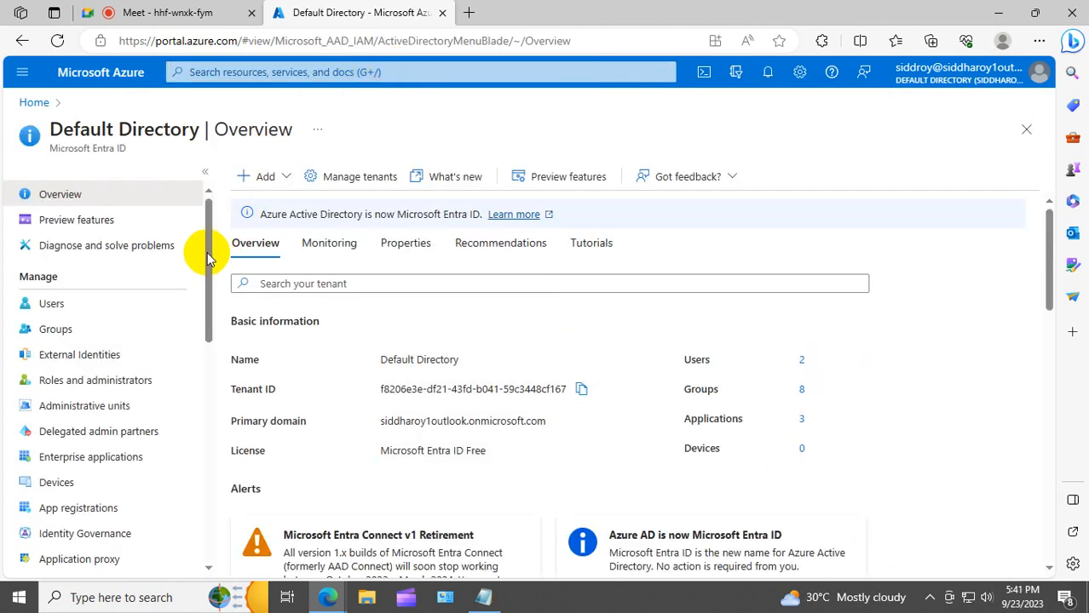
mouse_move(207, 254)
mouse_down()
mouse_move(272, 442)
mouse_move(271, 482)
mouse_move(253, 357)
mouse_move(260, 302)
mouse_up()
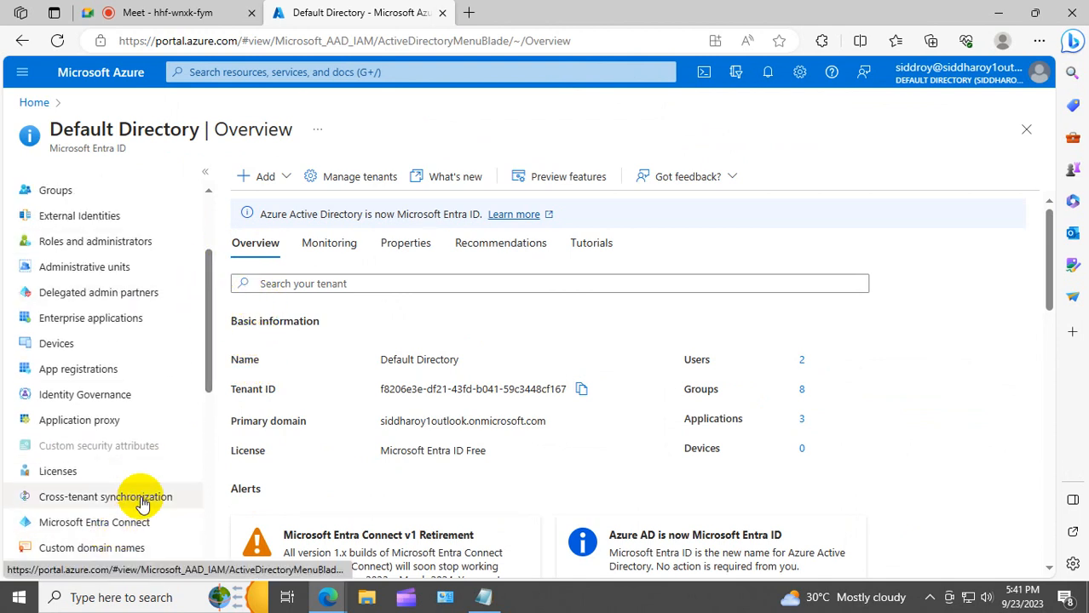
Go to Microsoft Entra Connect > Cloud Sync > Agents, which lists no agents yet
click(142, 524)
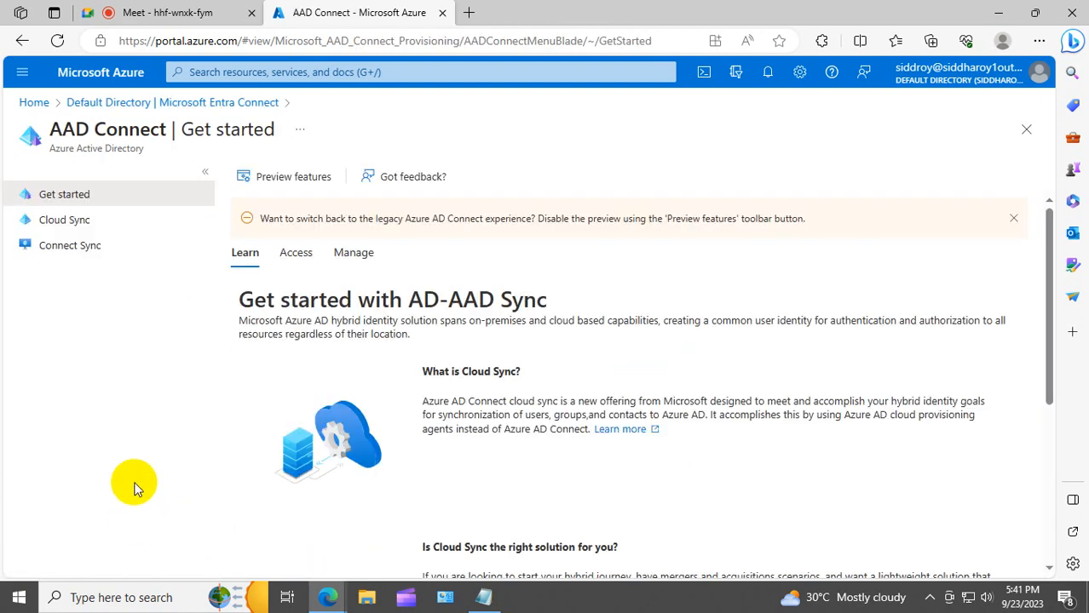
drag(1044, 291, 1050, 377)
click(80, 223)
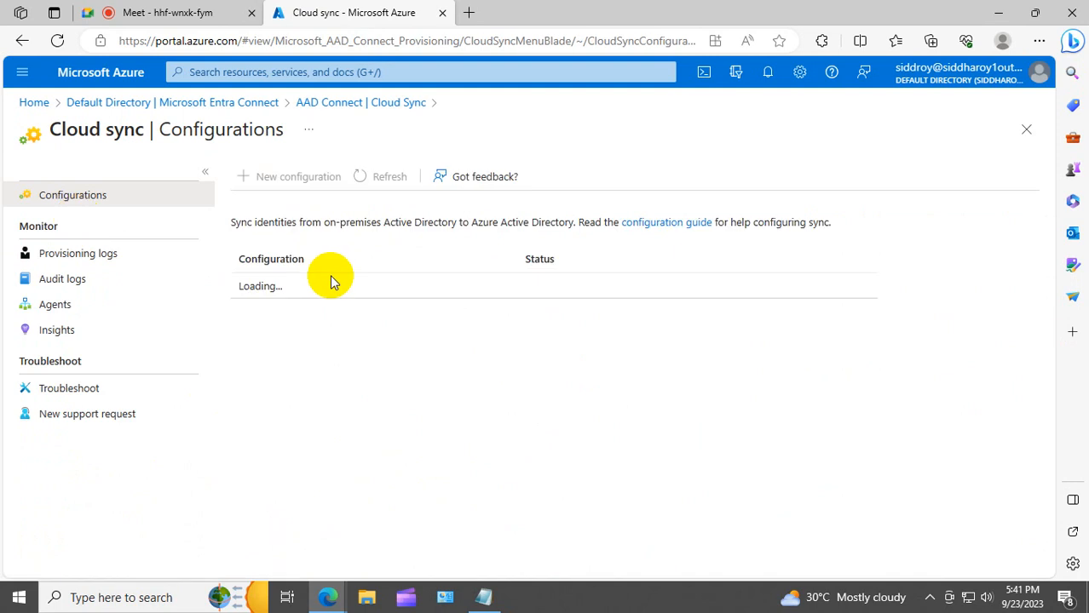
click(68, 307)
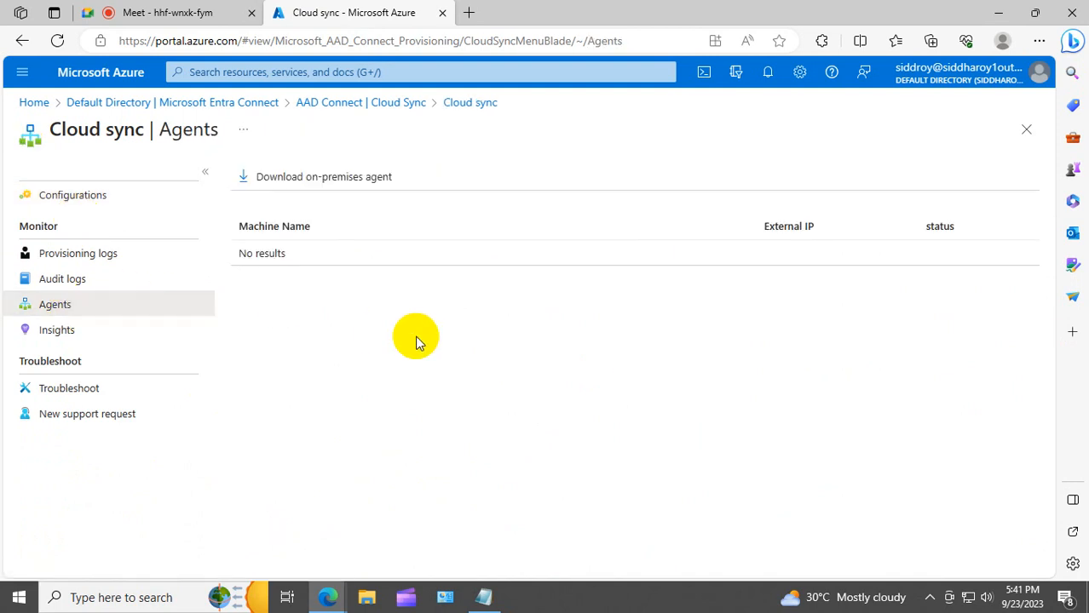
Accept the terms to download the on-premises provisioning agent, then view Connect Sync status
click(333, 181)
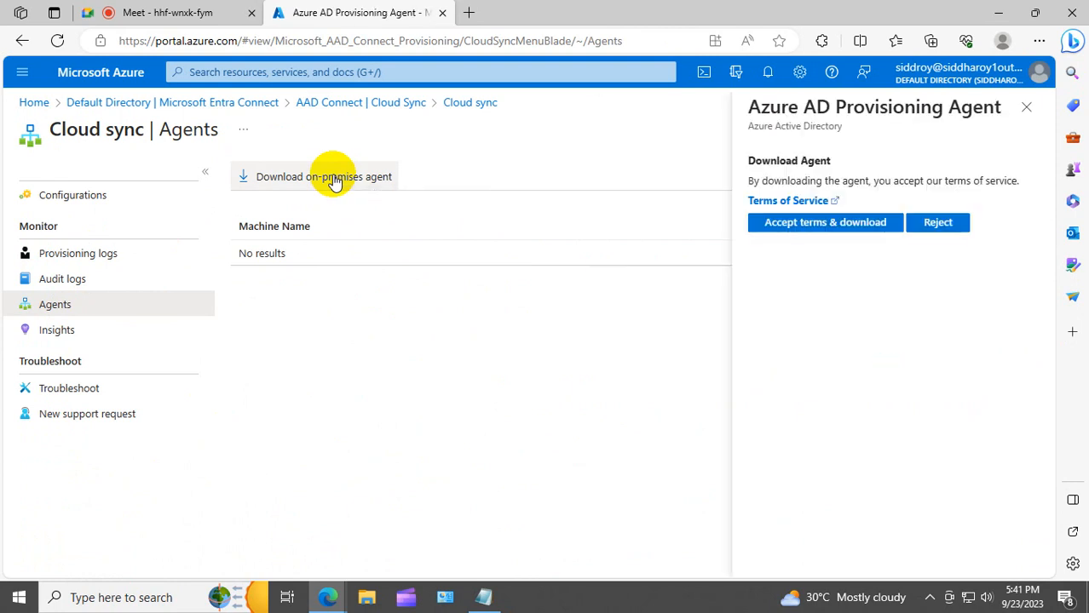
click(845, 232)
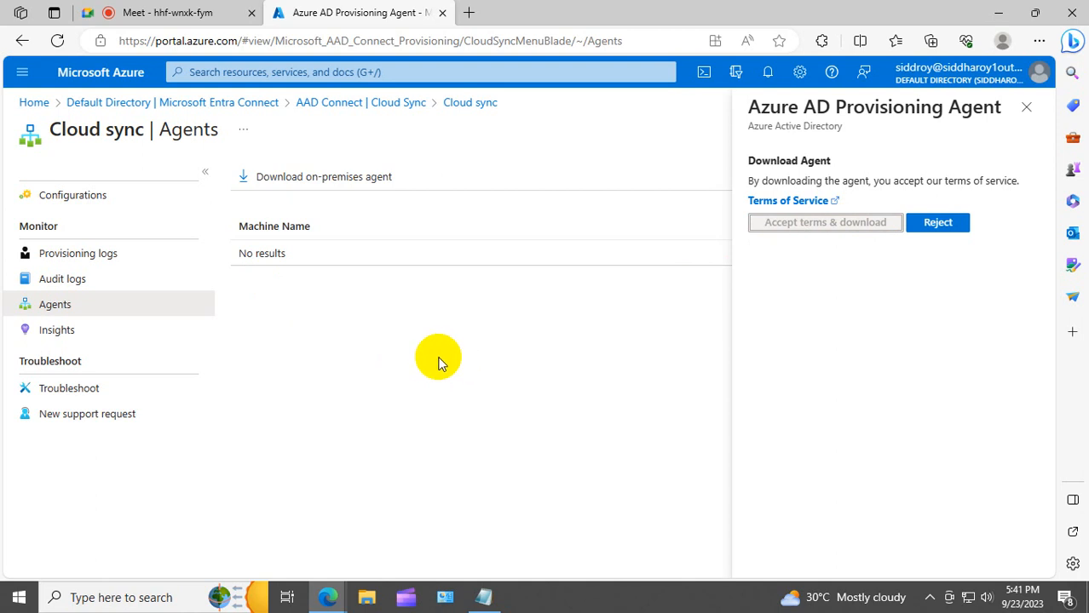
click(397, 103)
click(81, 247)
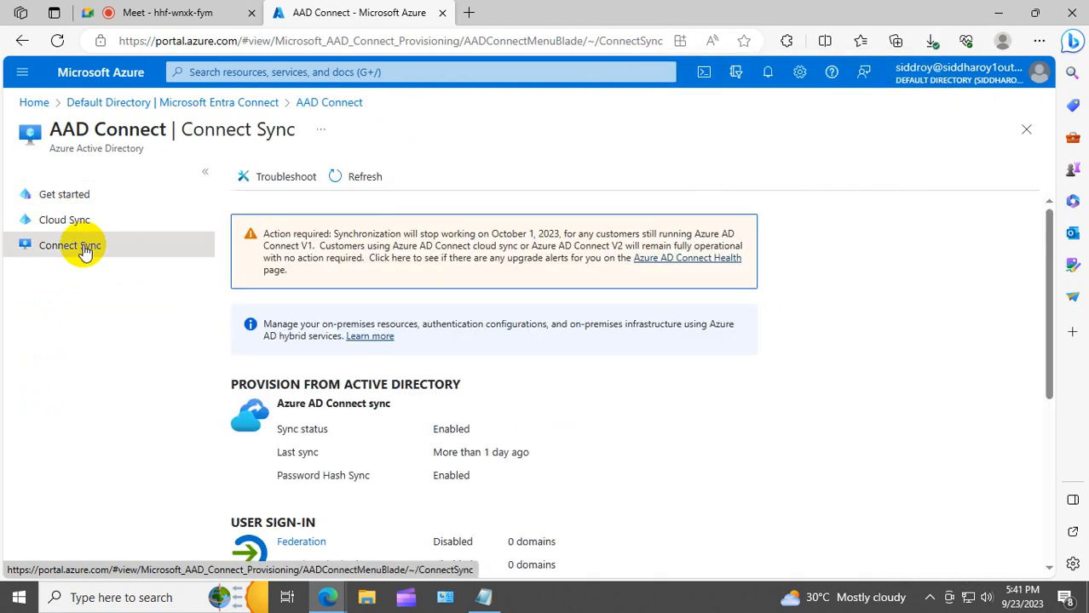
Open File Explorer from the taskbar over the Azure portal's Connect Sync page
drag(1045, 268, 1039, 474)
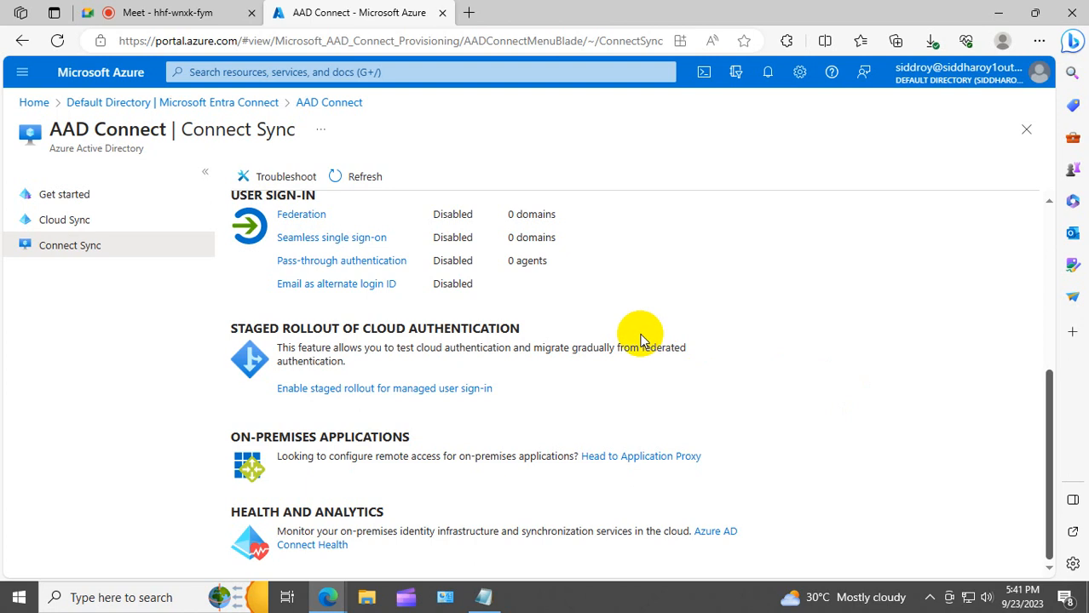
drag(1051, 495, 1049, 326)
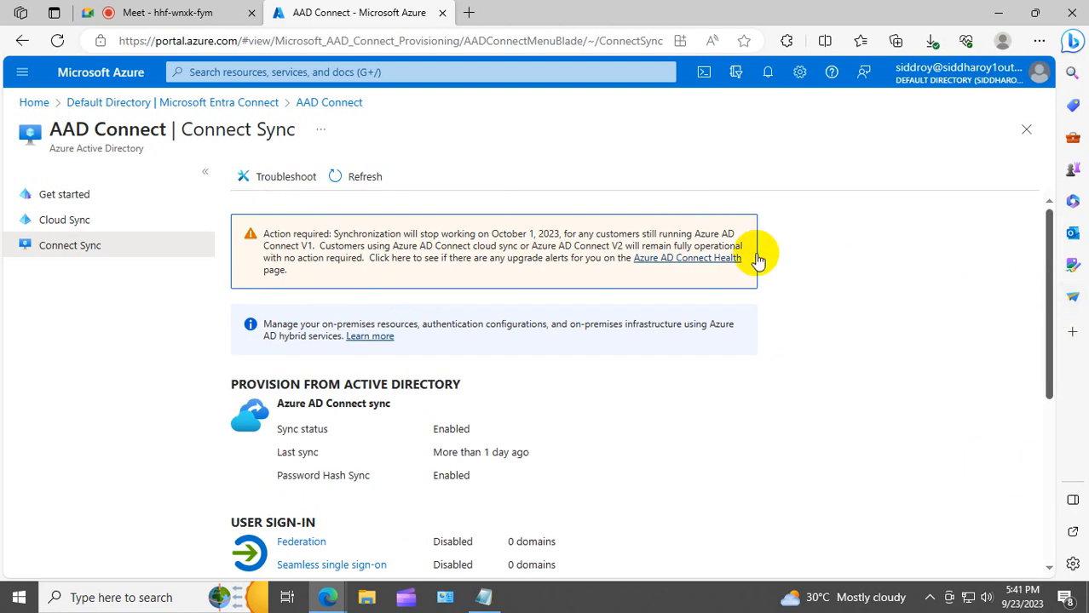
click(363, 600)
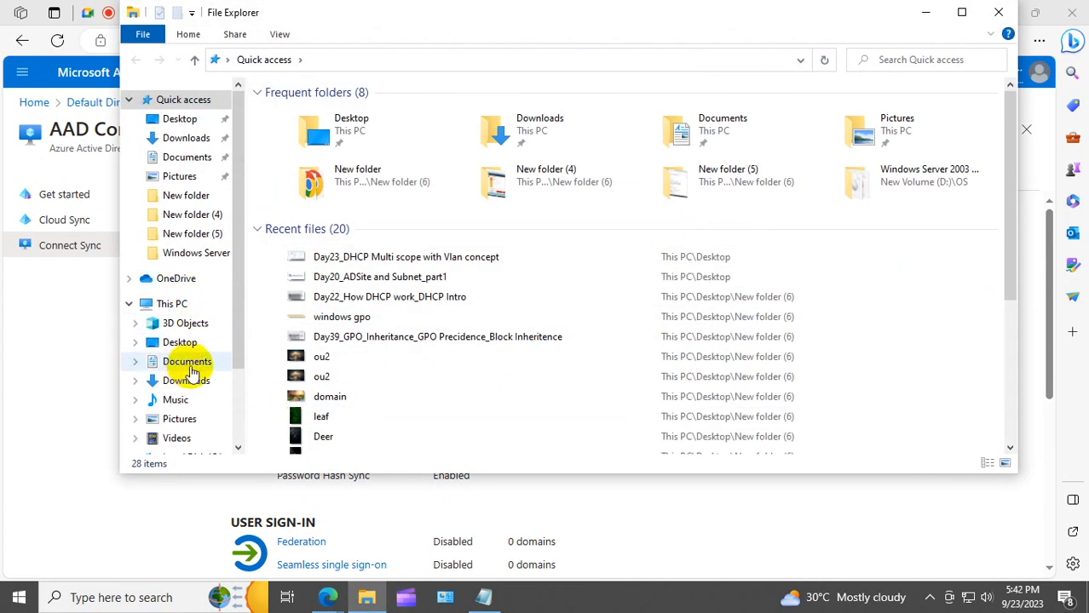
Check AADConnectProvisioningAgentSetup in Downloads, then minimize File Explorer and Edge to reveal the desktop
click(189, 380)
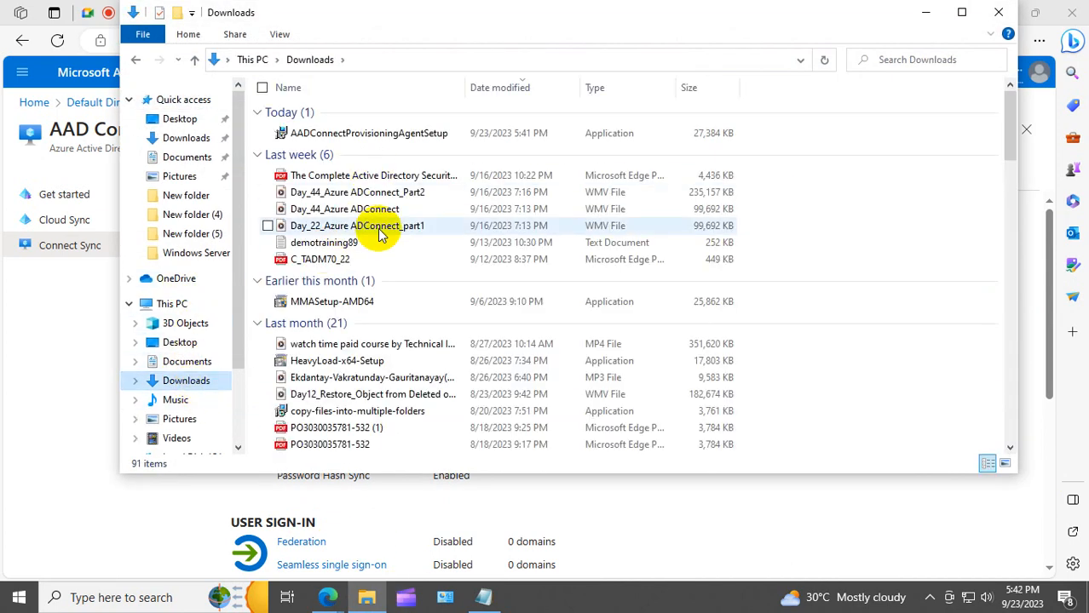
click(394, 136)
right_click(395, 137)
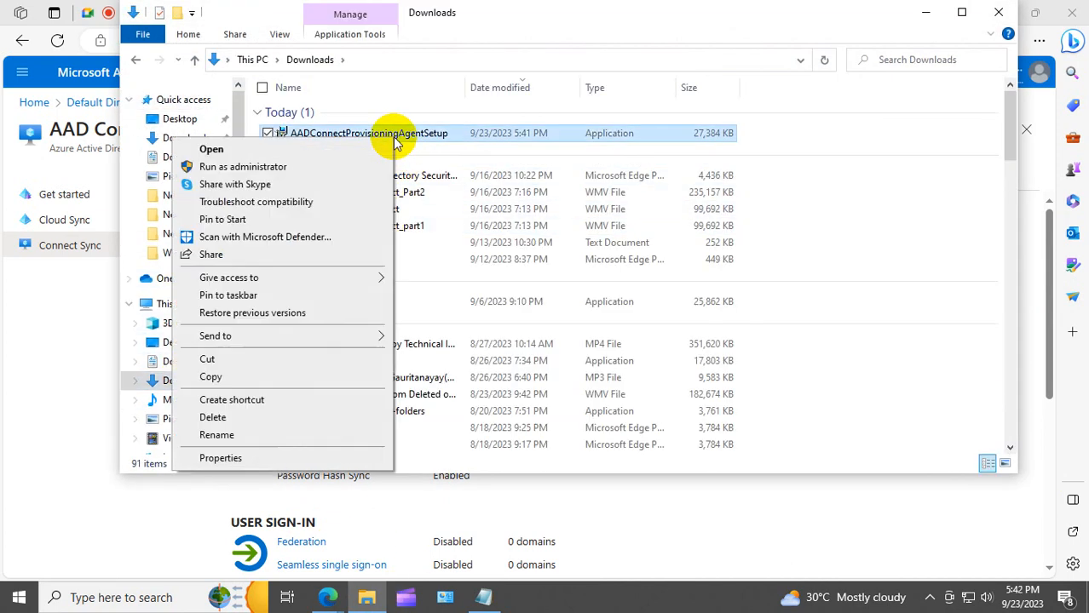
click(239, 378)
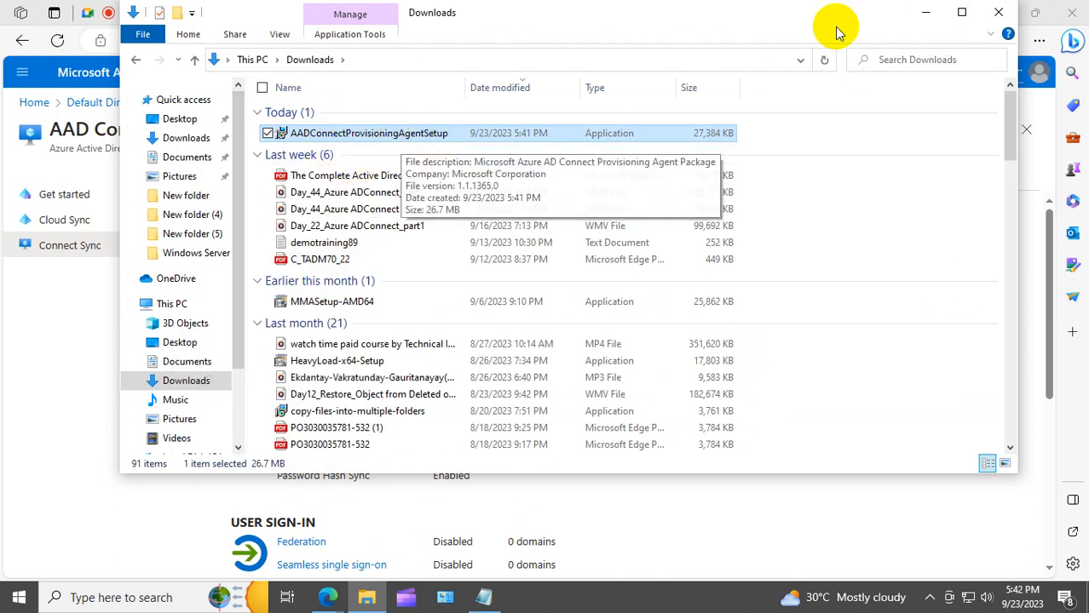
click(925, 12)
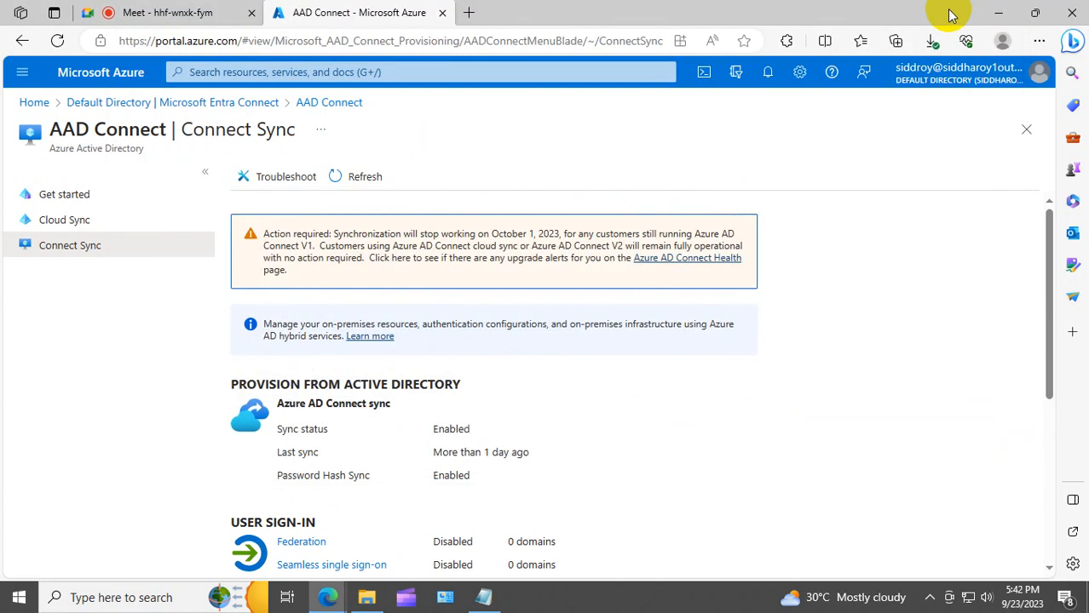
click(1000, 14)
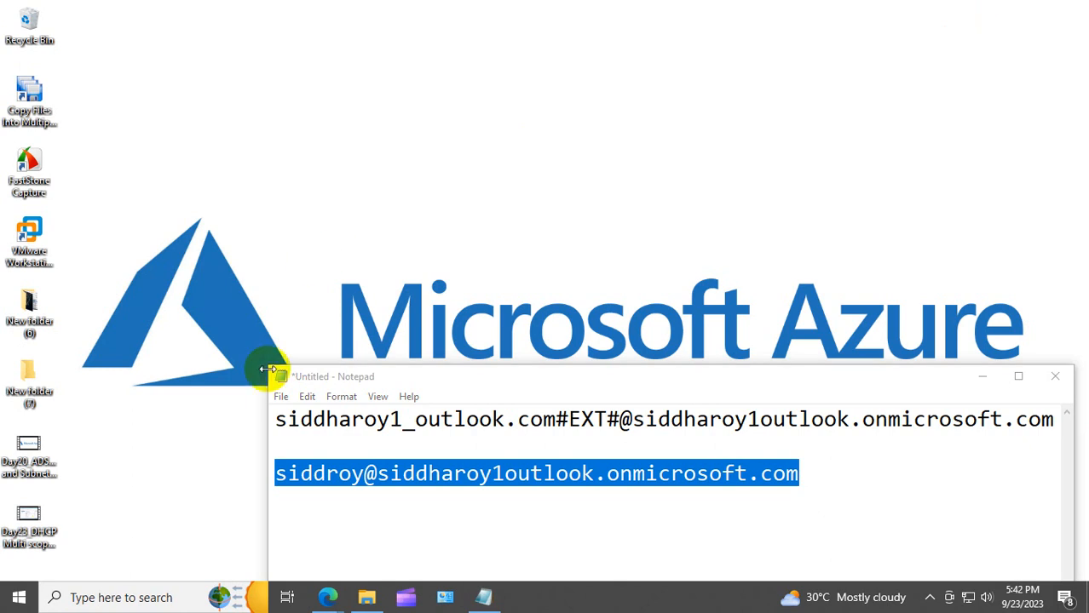
Launch VMware Workstation from its desktop shortcut
click(45, 254)
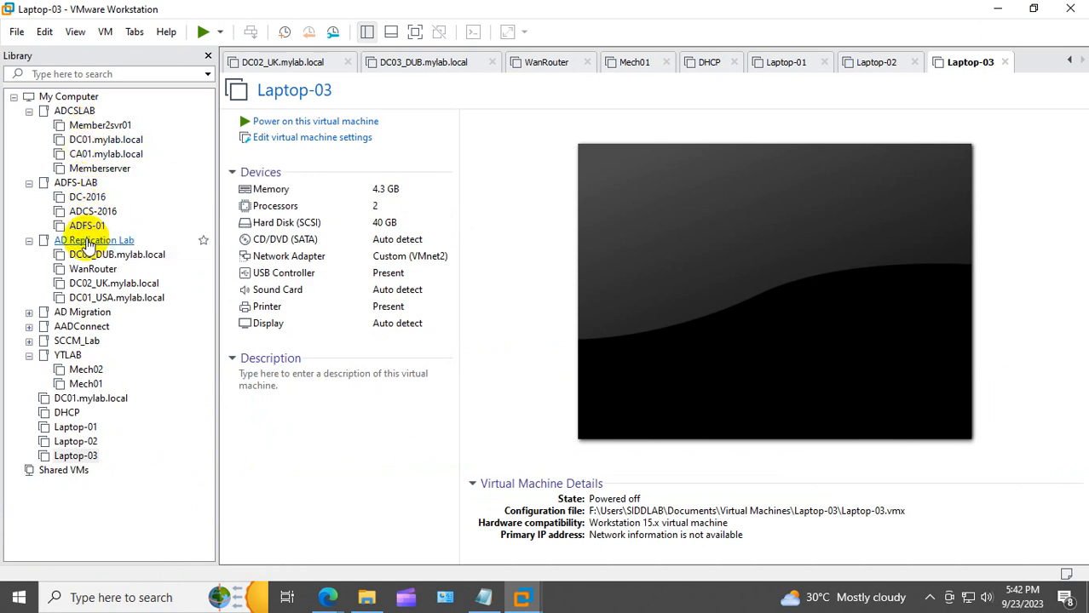
Power on NAT_Router in the AADConnect folder, cancel its Shutdown Event Tracker, then open DC01.mylab.local
click(29, 326)
click(98, 341)
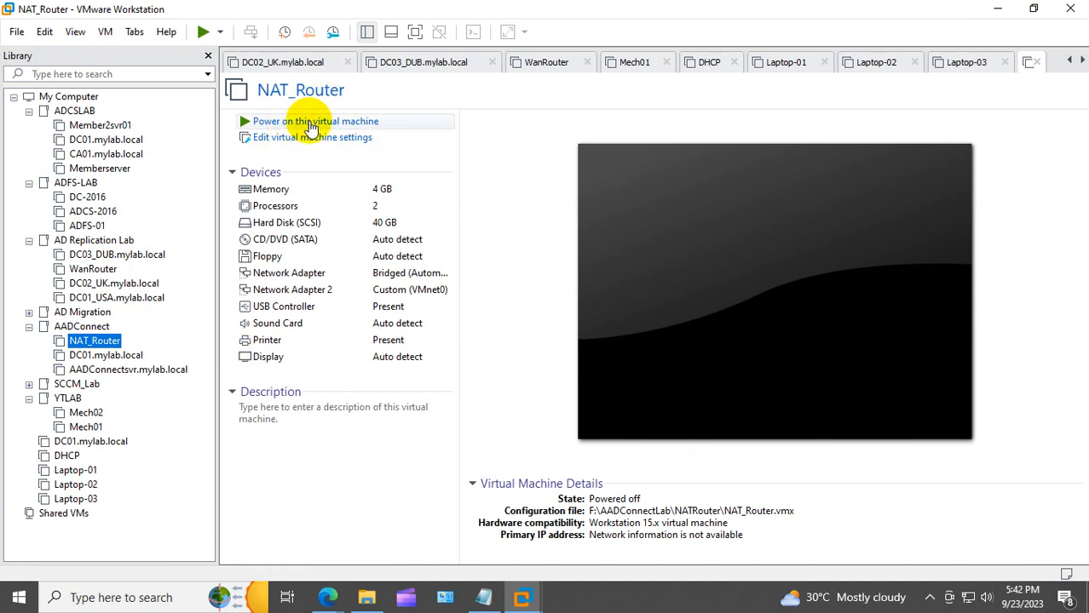
click(310, 127)
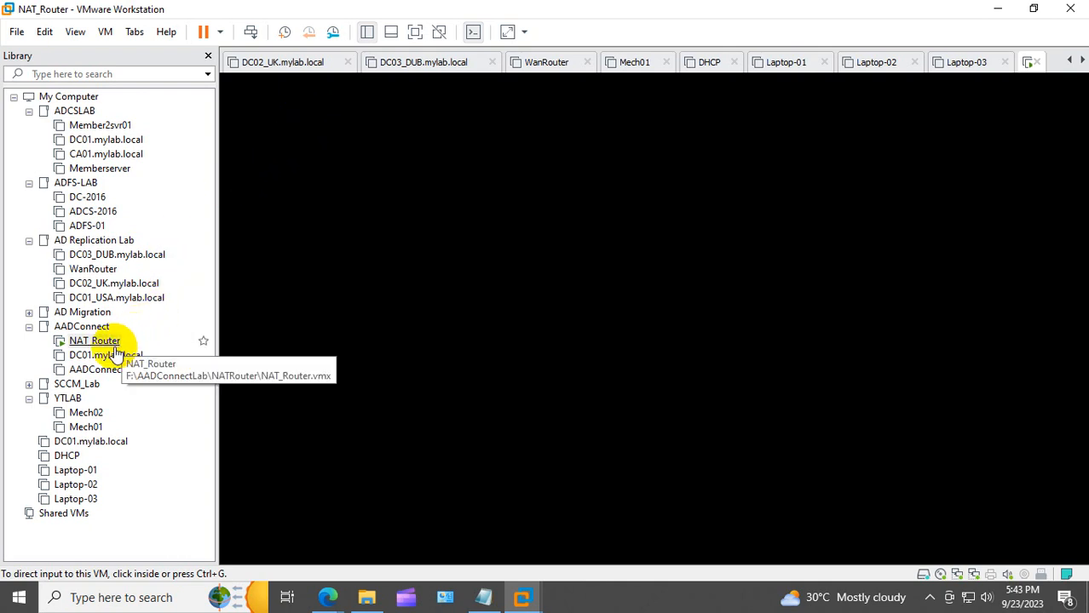
click(342, 294)
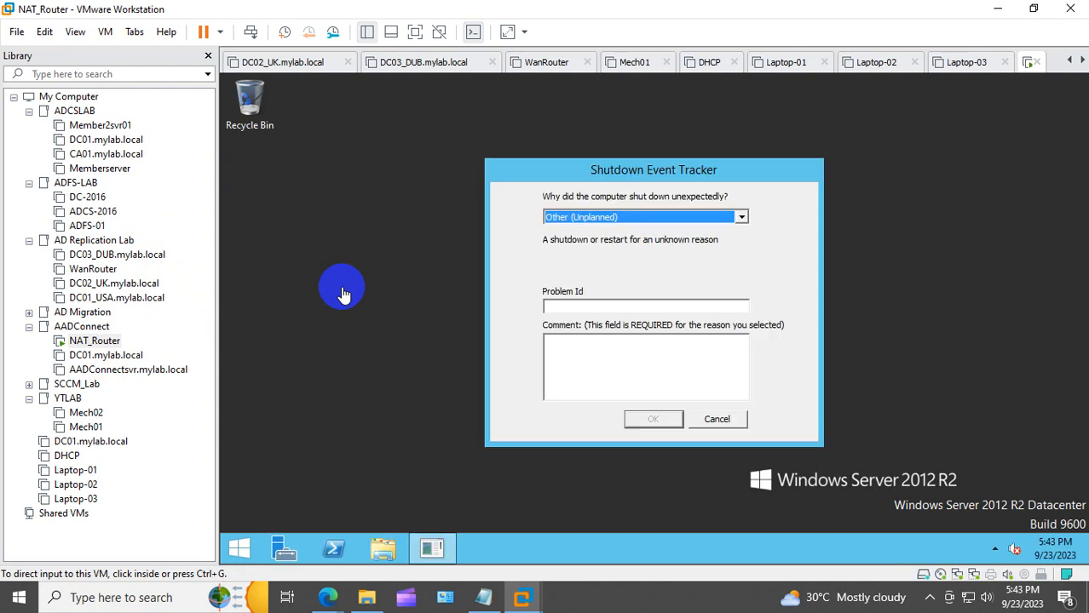
click(723, 418)
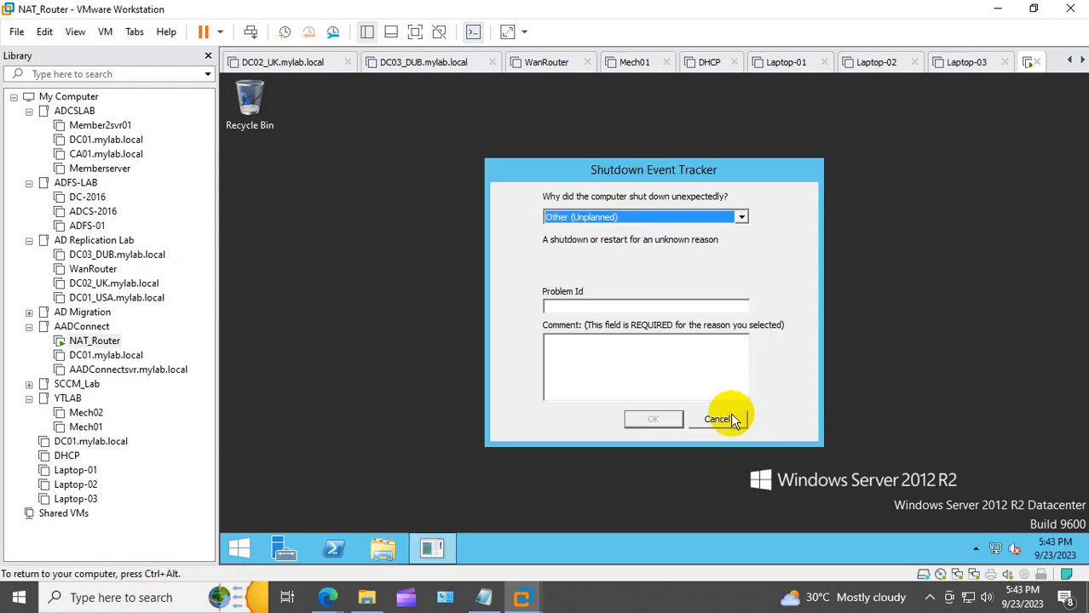
click(102, 356)
double_click(104, 356)
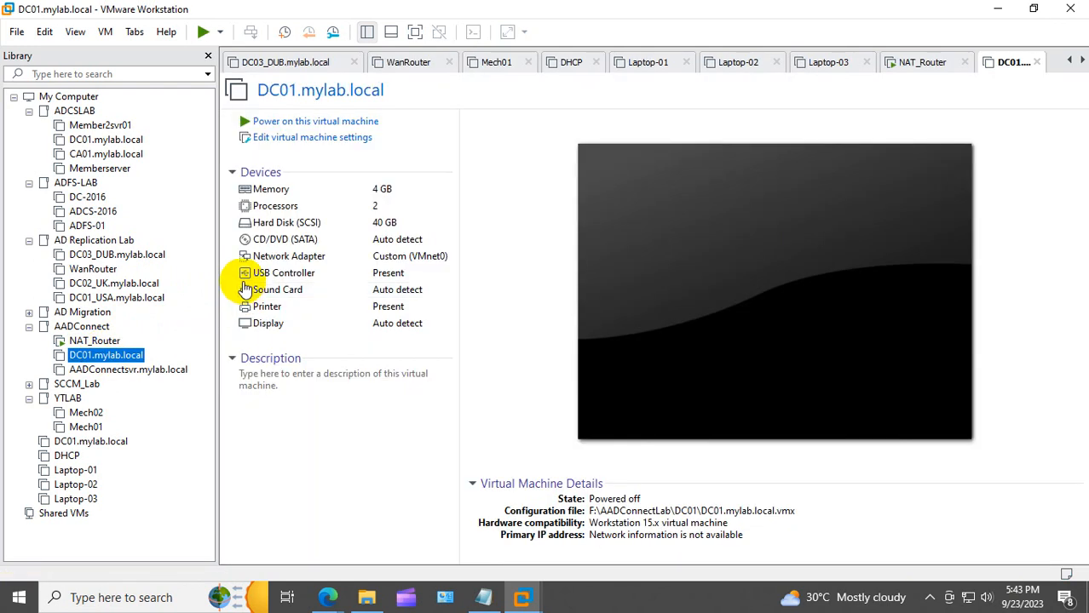
Power on DC01.mylab.local, dismiss the printing notification, and select AADConnectsvr.mylab.local
click(299, 124)
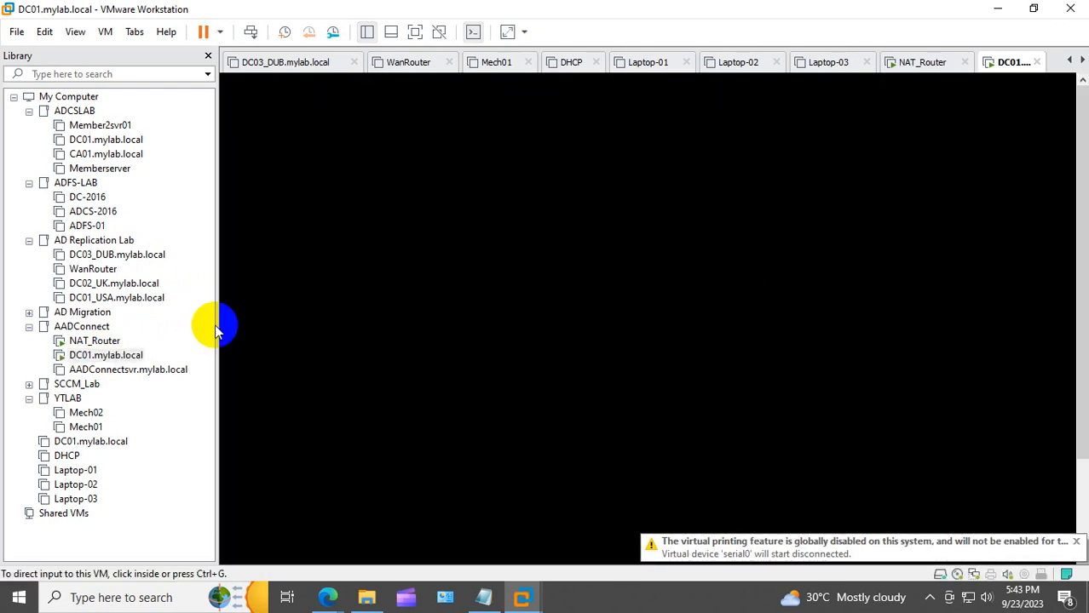
click(1075, 542)
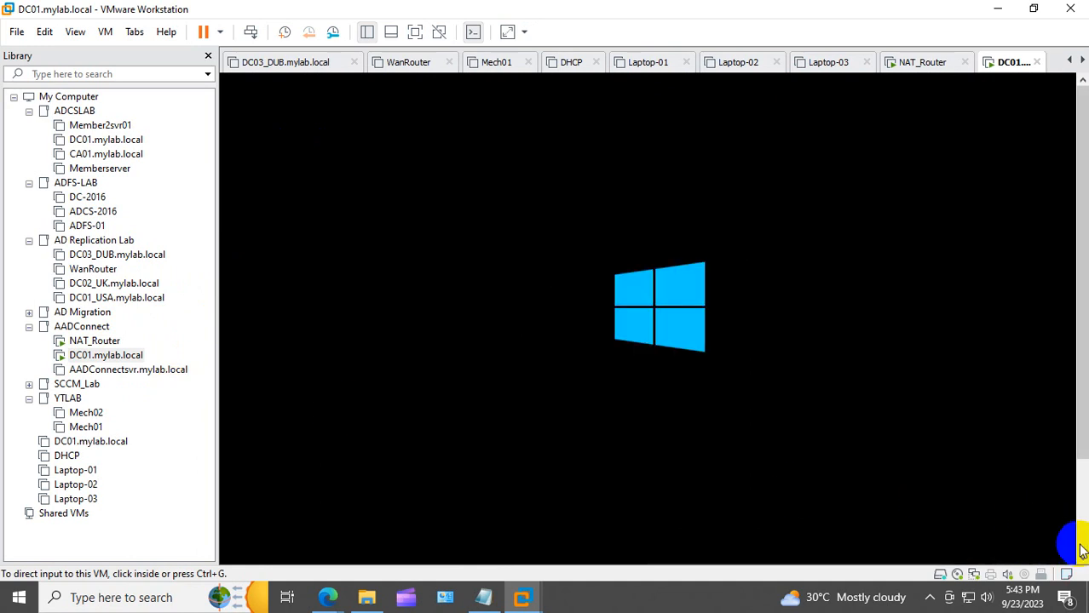
click(107, 372)
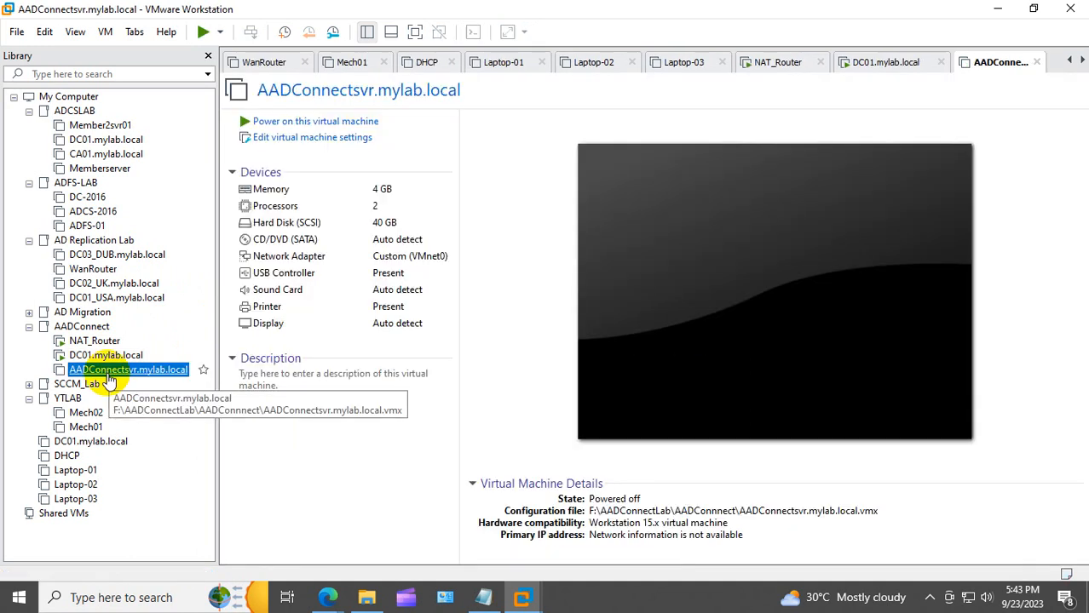
Power on AADConnectsvr, check the DC01 and NAT_Router consoles, then return to the Azure AAD Connect page
click(301, 127)
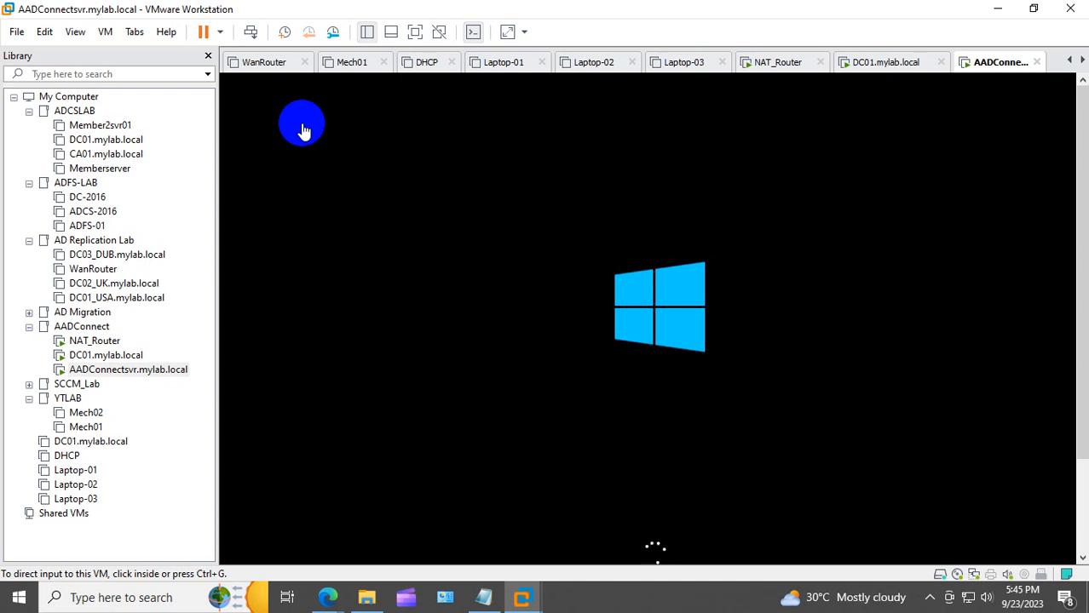
click(111, 355)
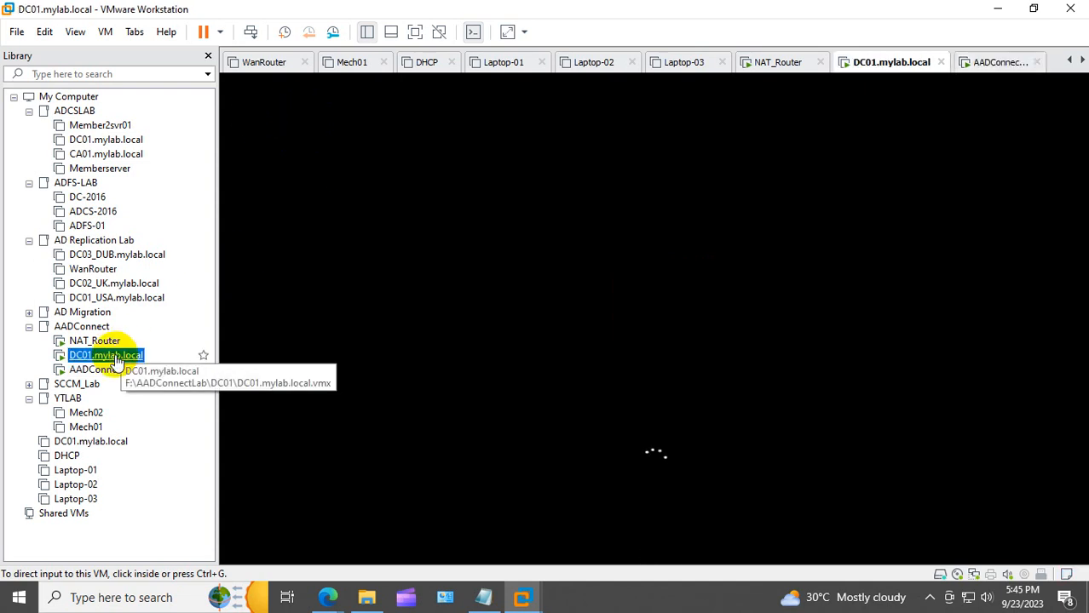
click(88, 328)
click(95, 342)
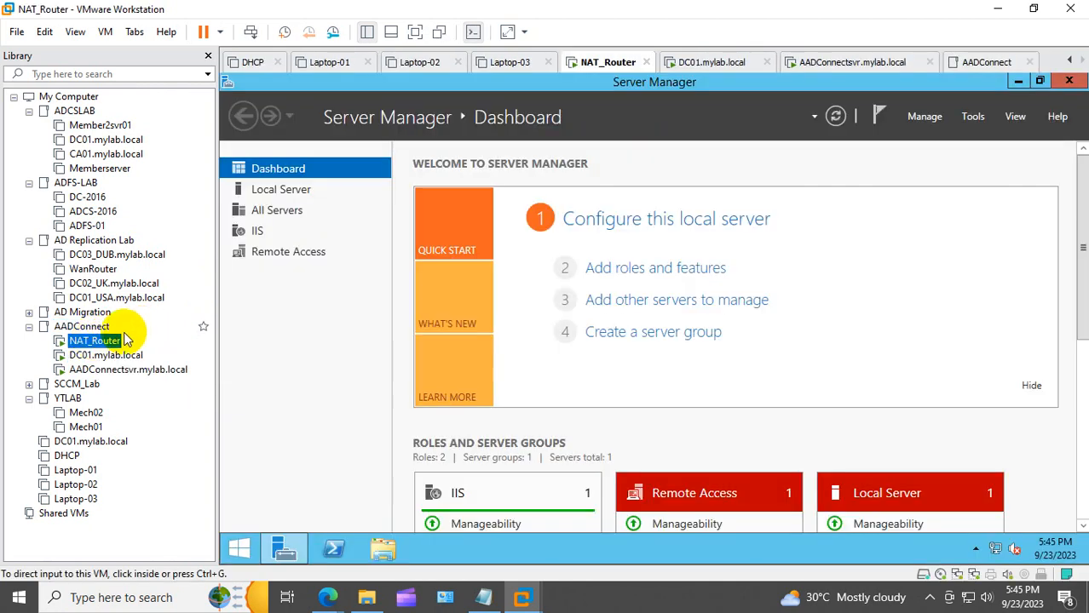
click(91, 358)
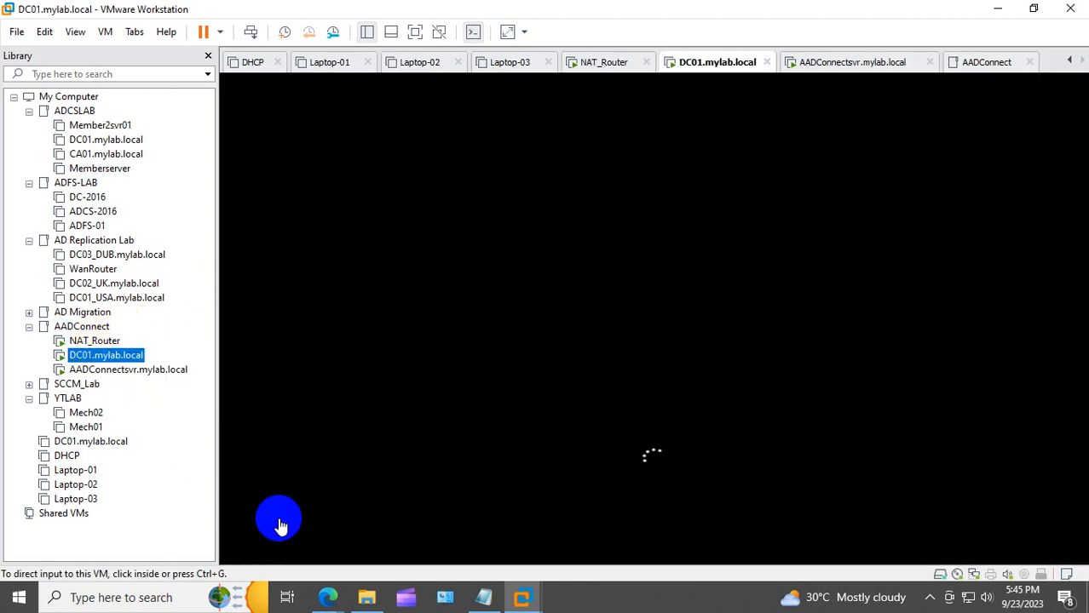
click(328, 599)
click(255, 558)
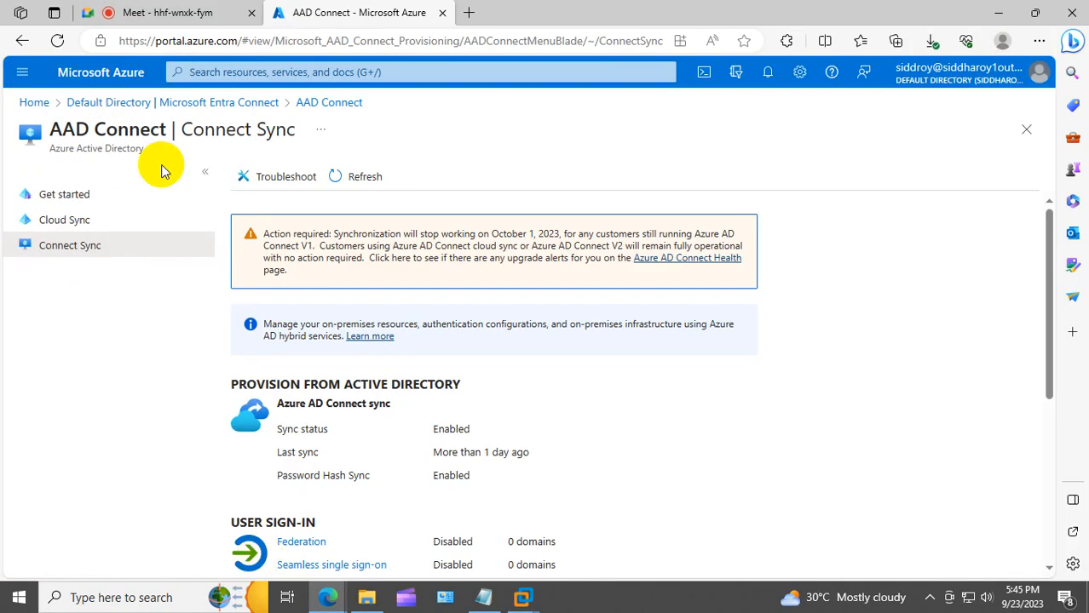
Go to Azure Home, open the Microsoft Entra ID overview, then minimize Edge
click(34, 104)
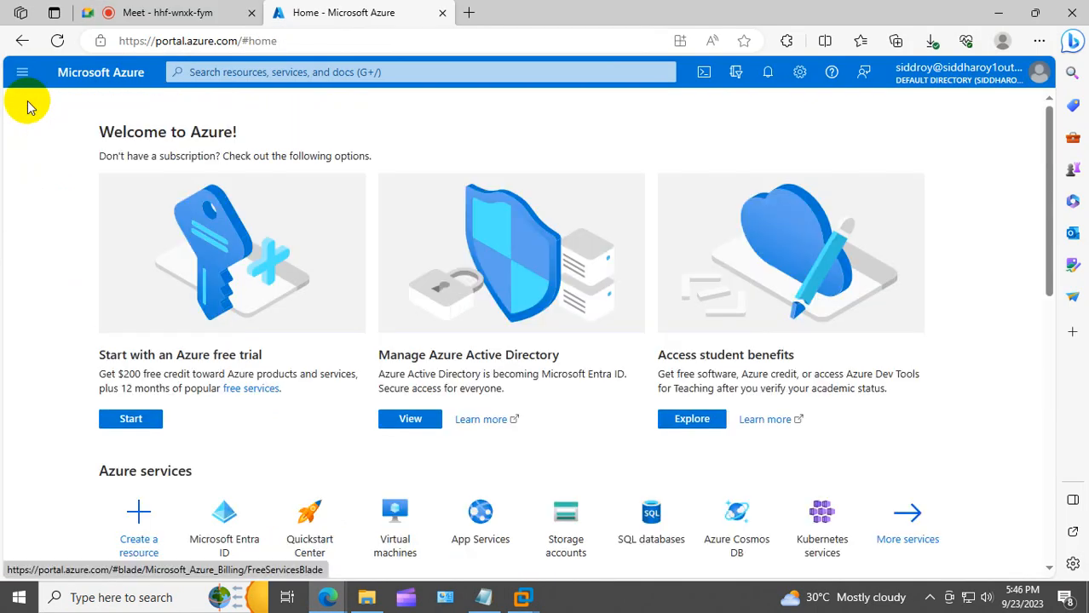
click(229, 509)
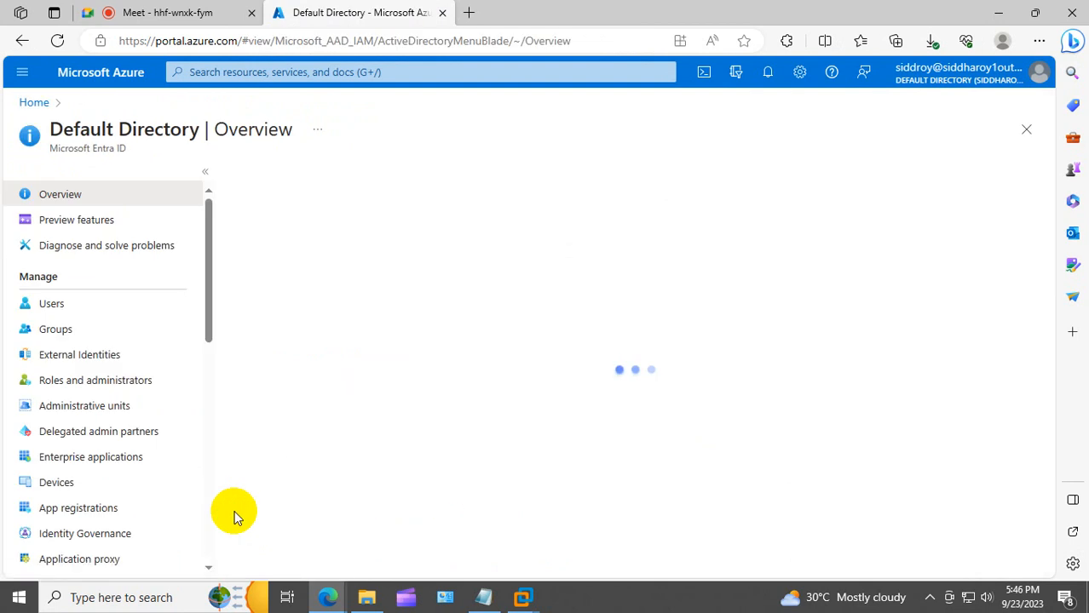
click(999, 12)
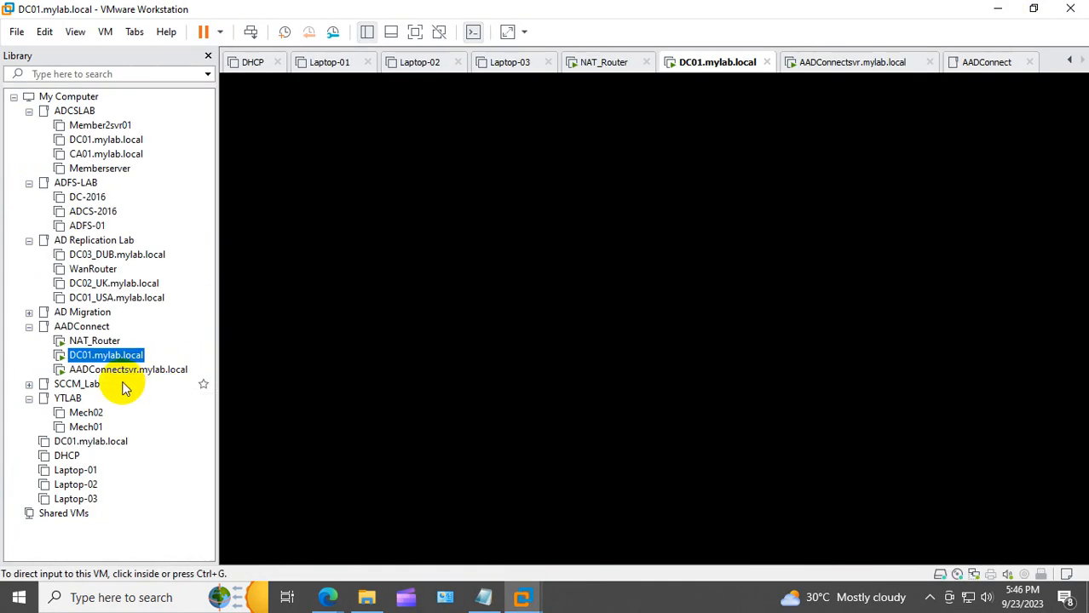
Switch to the AADConnectsvr.mylab.local console and let Windows finish booting
click(126, 370)
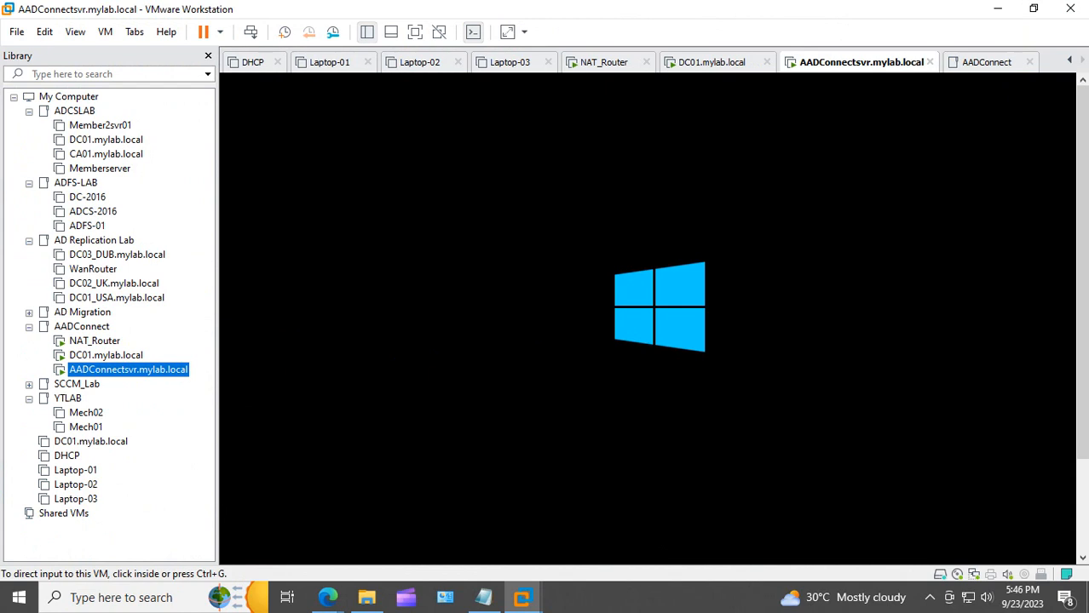
drag(1083, 312, 1082, 410)
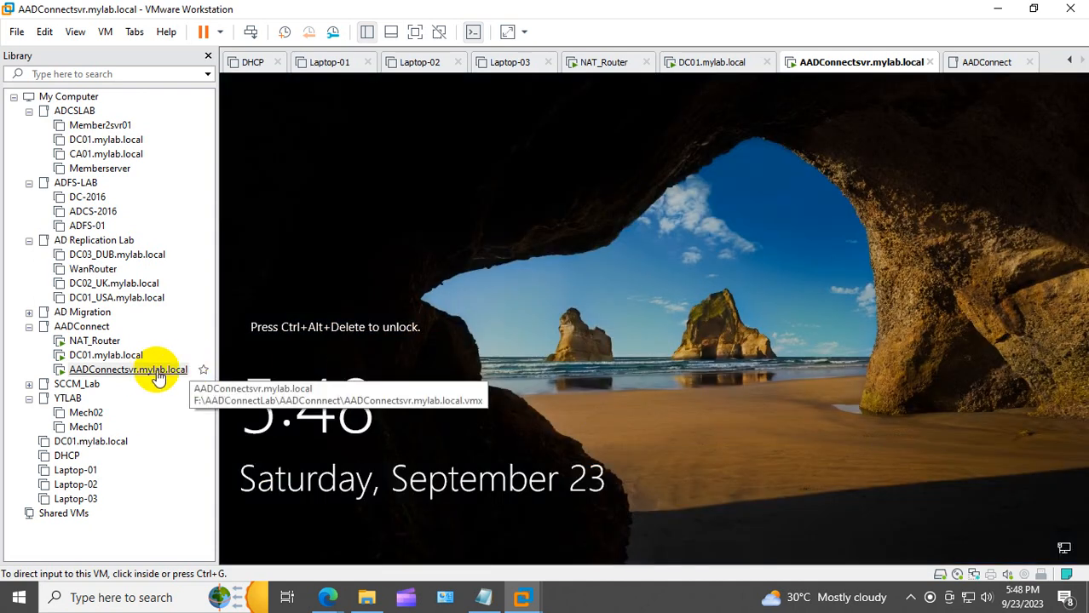
Sign in to AADConnectsvr with the aadconnect account password, then switch to DC01.mylab.local
right_click(149, 369)
click(253, 239)
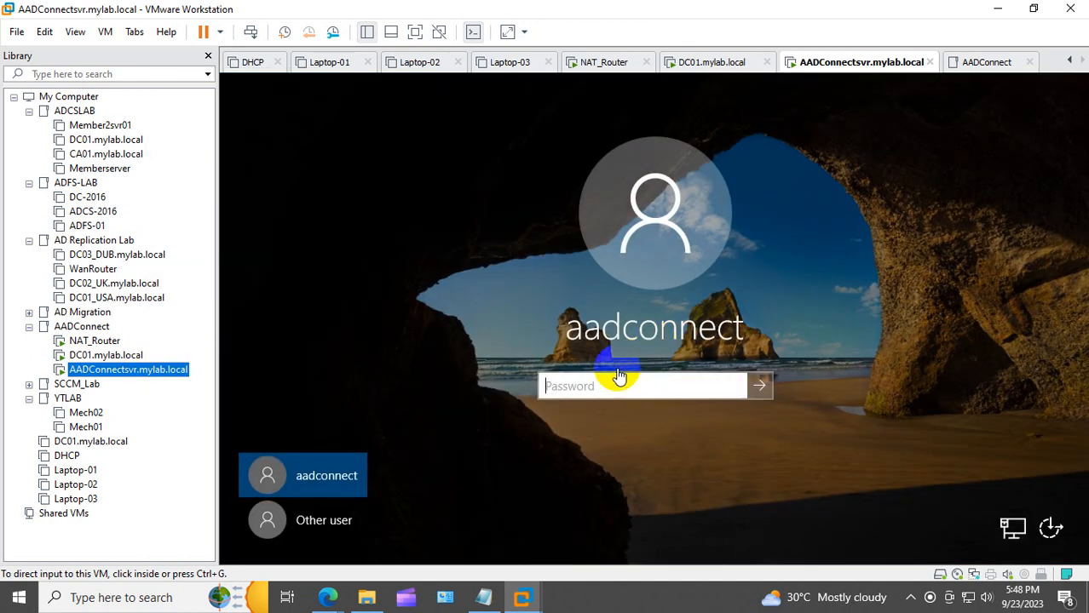
click(610, 385)
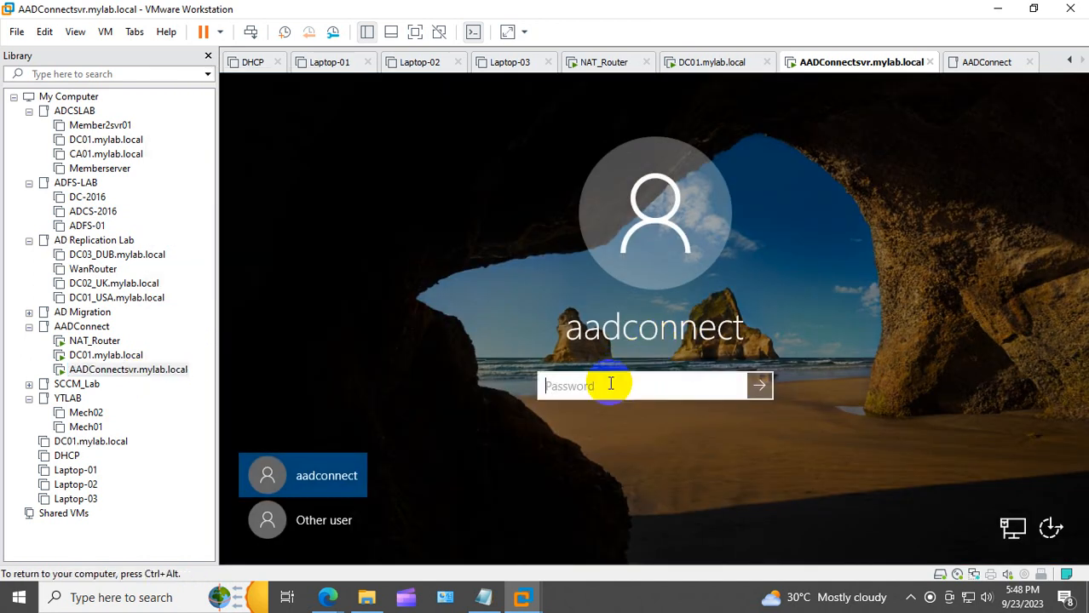
text(••)
key(Return)
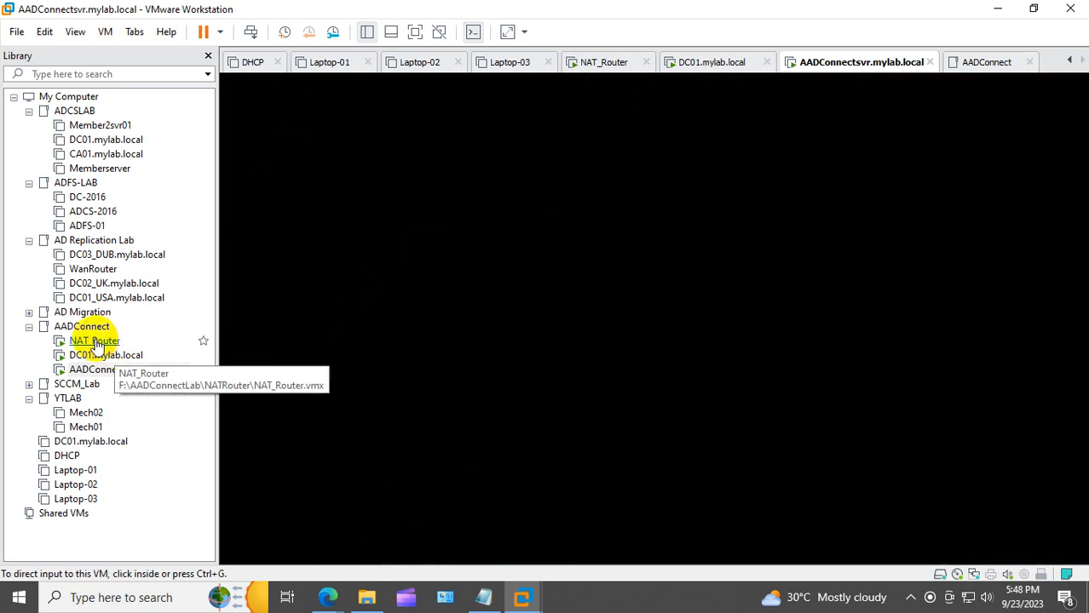
click(96, 355)
click(354, 323)
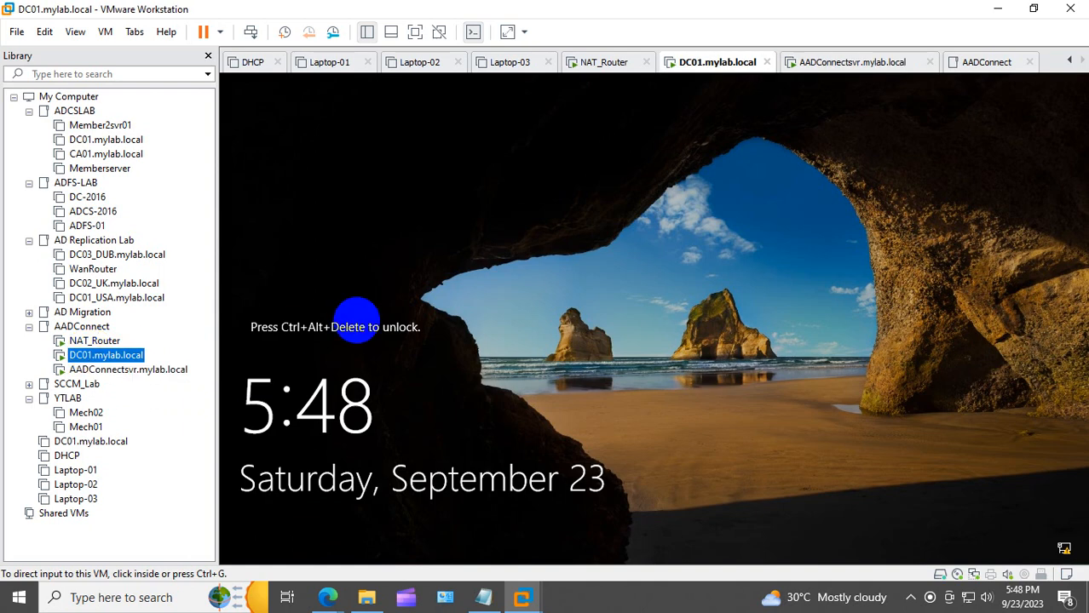
Send Ctrl+Alt+Del to DC01 and sign in with the account password
right_click(138, 353)
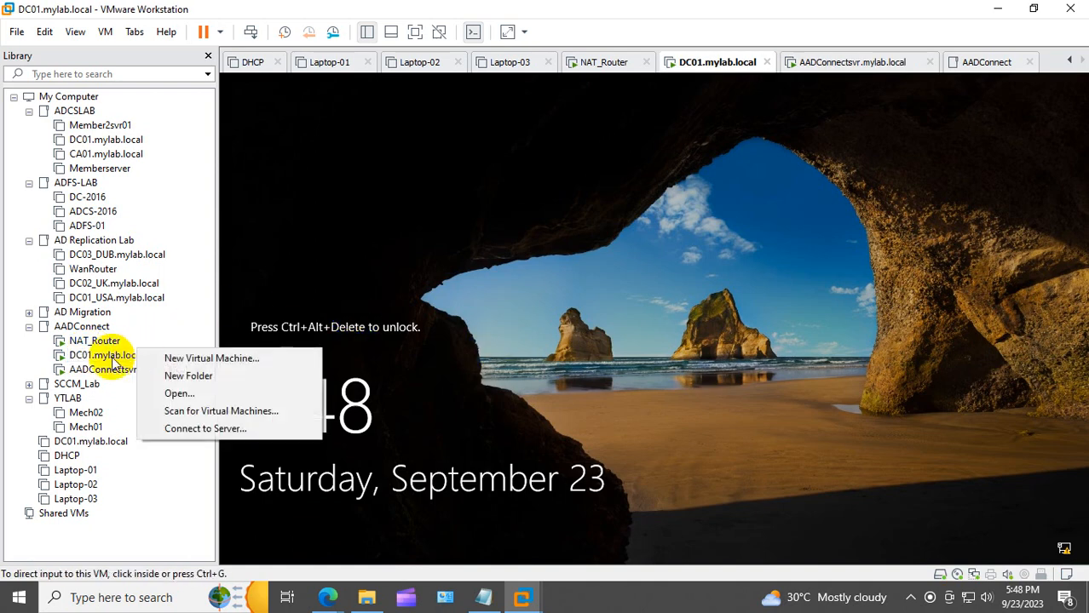
right_click(138, 352)
click(281, 223)
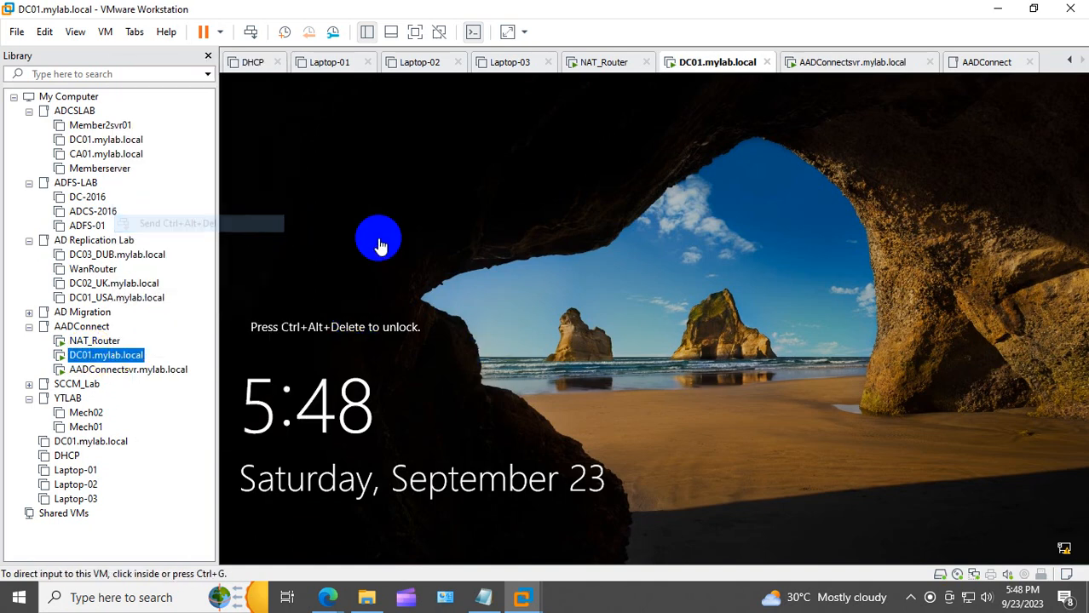
click(650, 287)
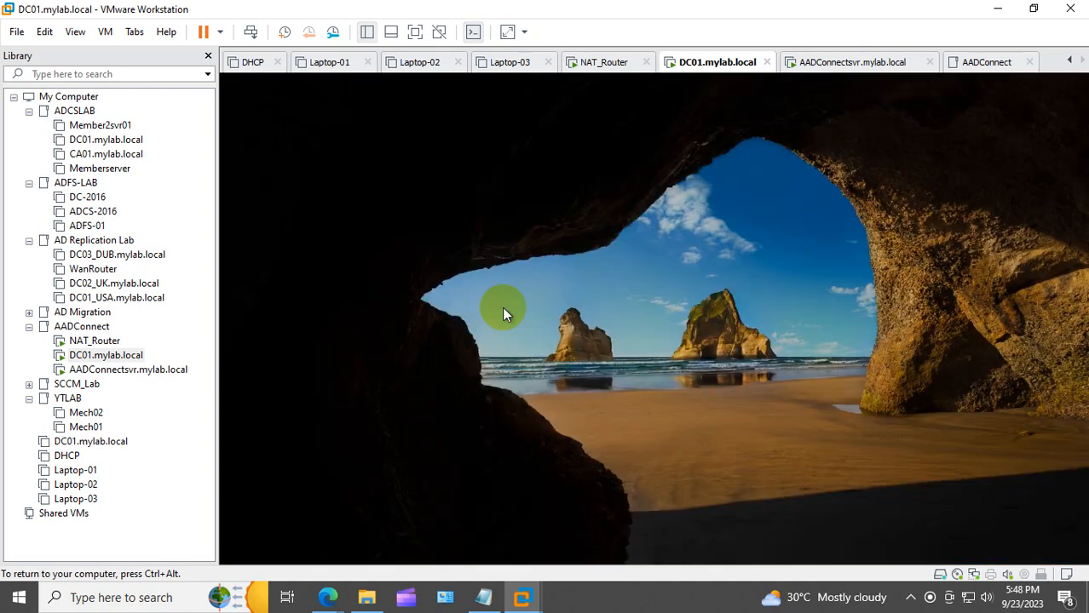
click(573, 336)
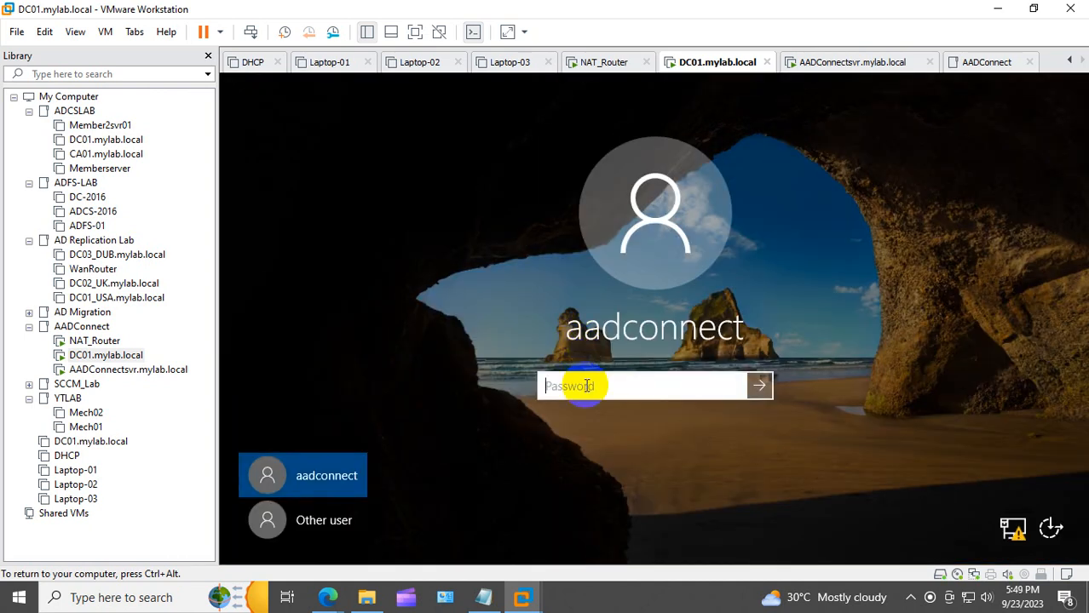
key(Return)
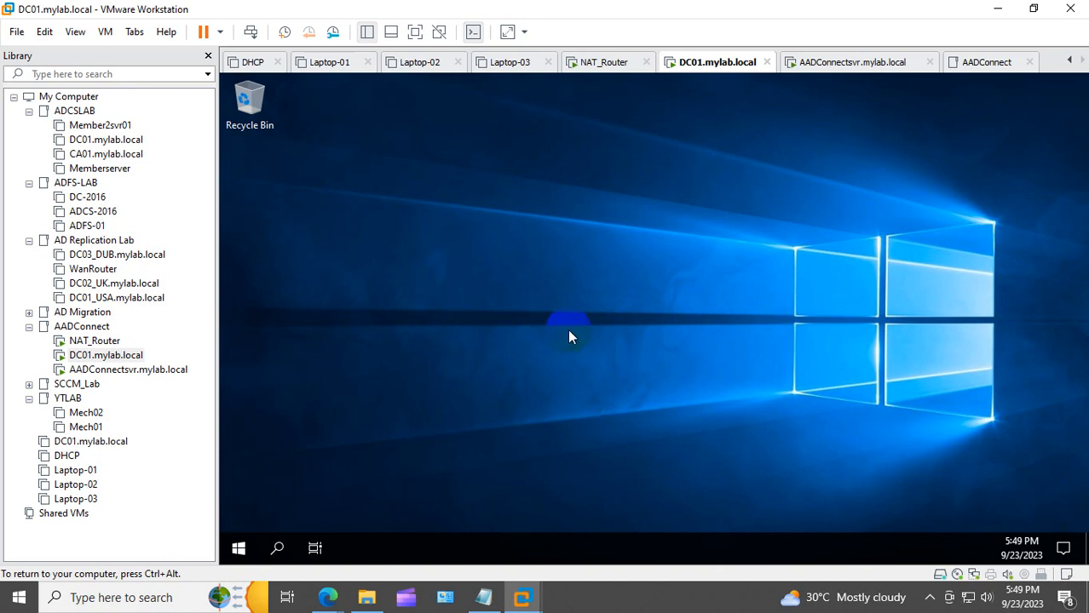
Open Network Connections via Run (ncpa.cpl) and dismiss the Shutdown Event Tracker prompt
click(238, 549)
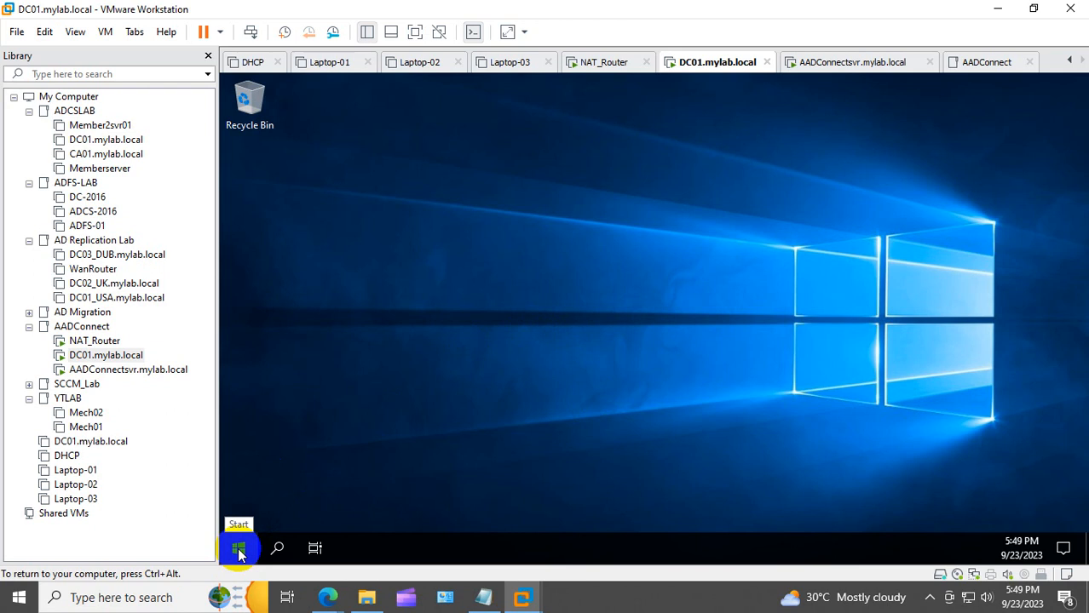
right_click(239, 552)
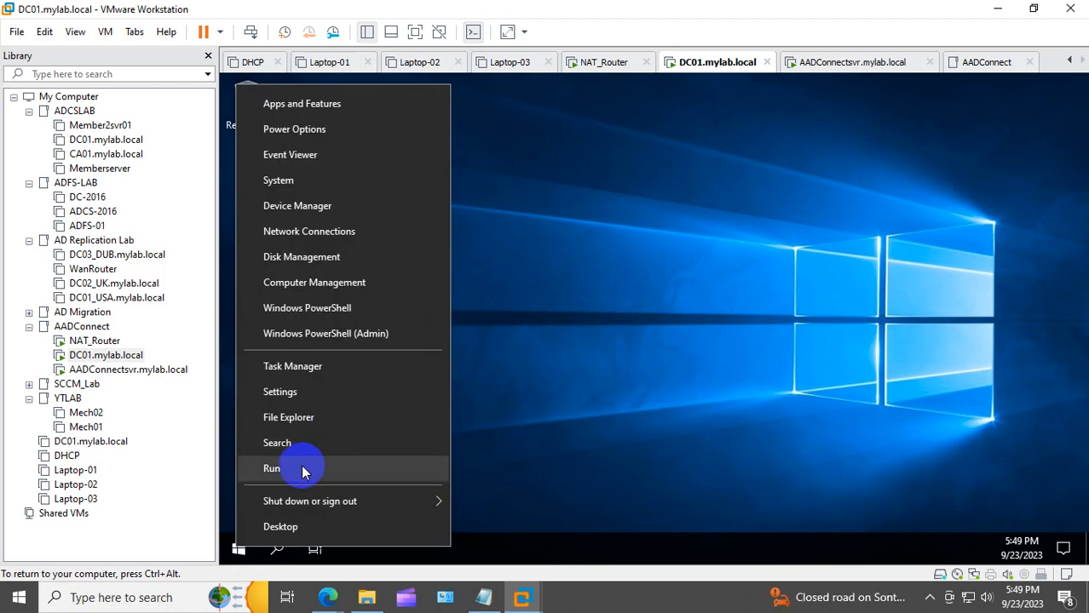
click(302, 467)
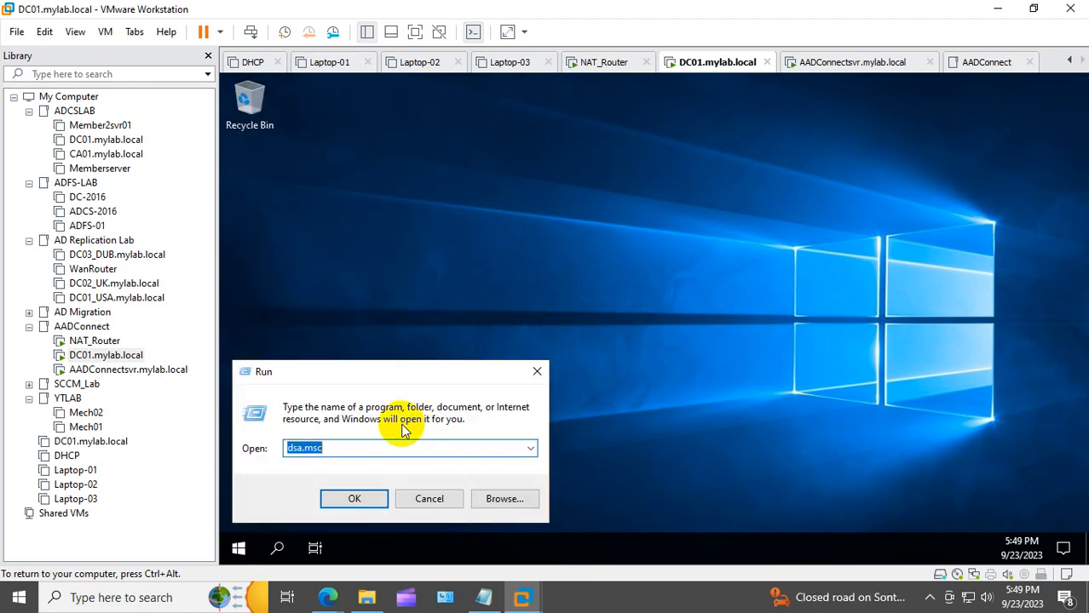
text(ncpa.cpl)
key(Return)
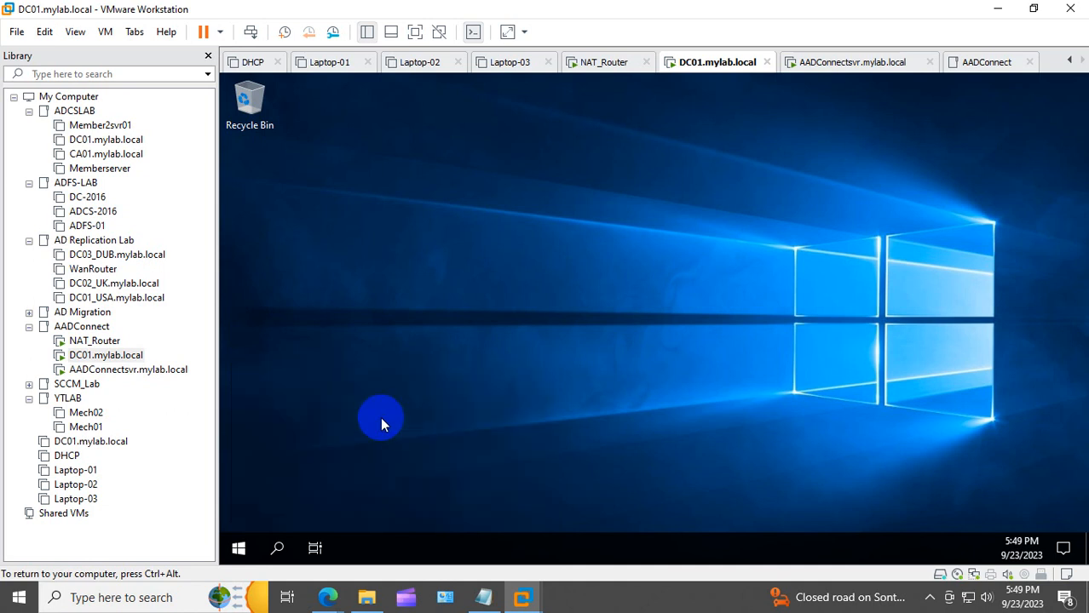
click(242, 548)
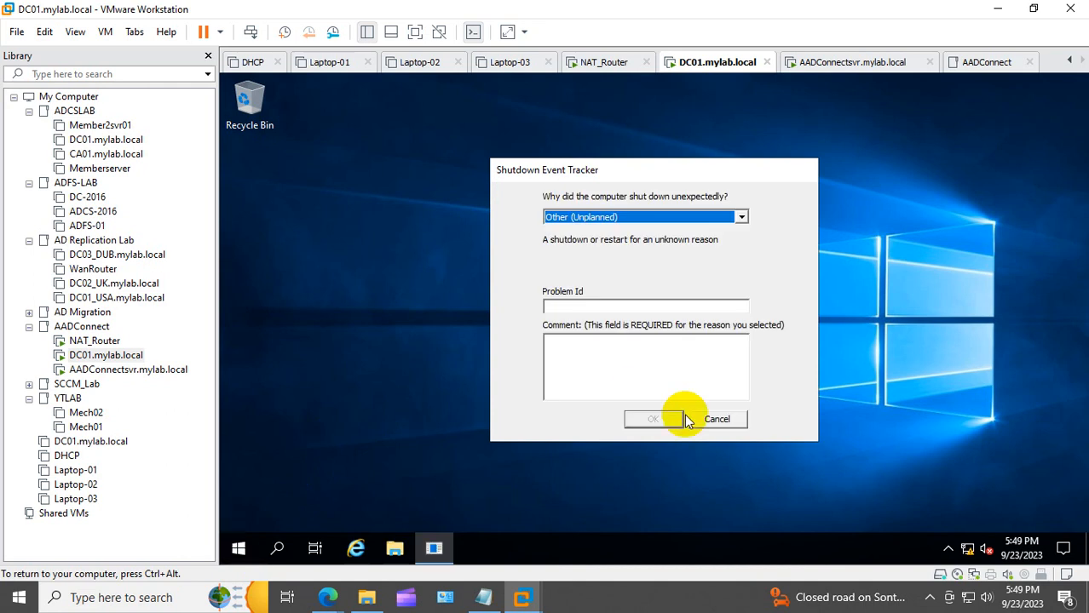
click(734, 423)
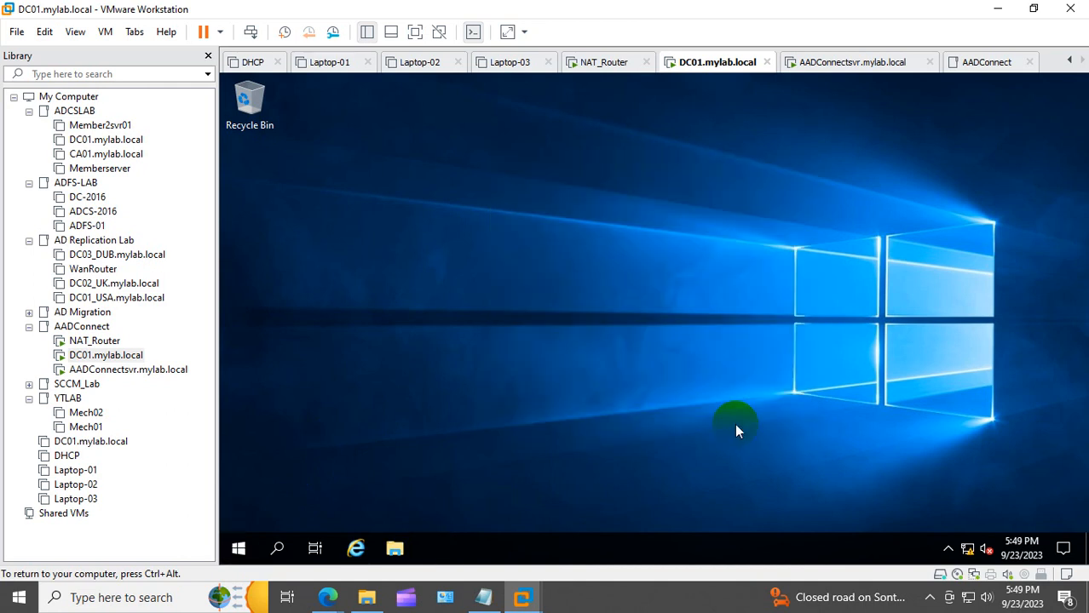
Close Network Connections and launch Active Directory Users and Computers with dsa.msc
right_click(240, 550)
click(367, 472)
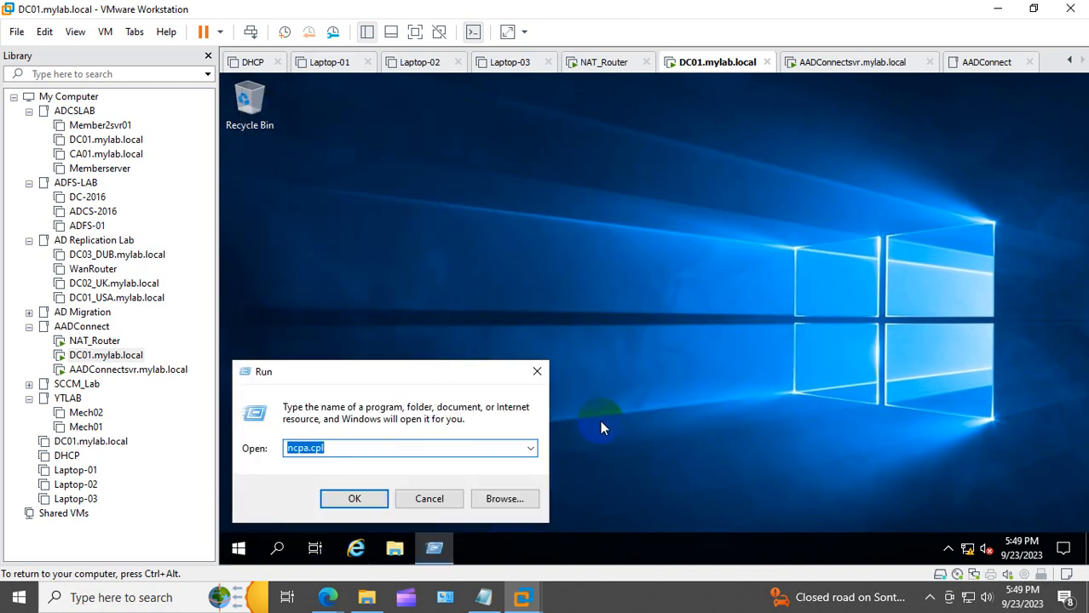
key(Return)
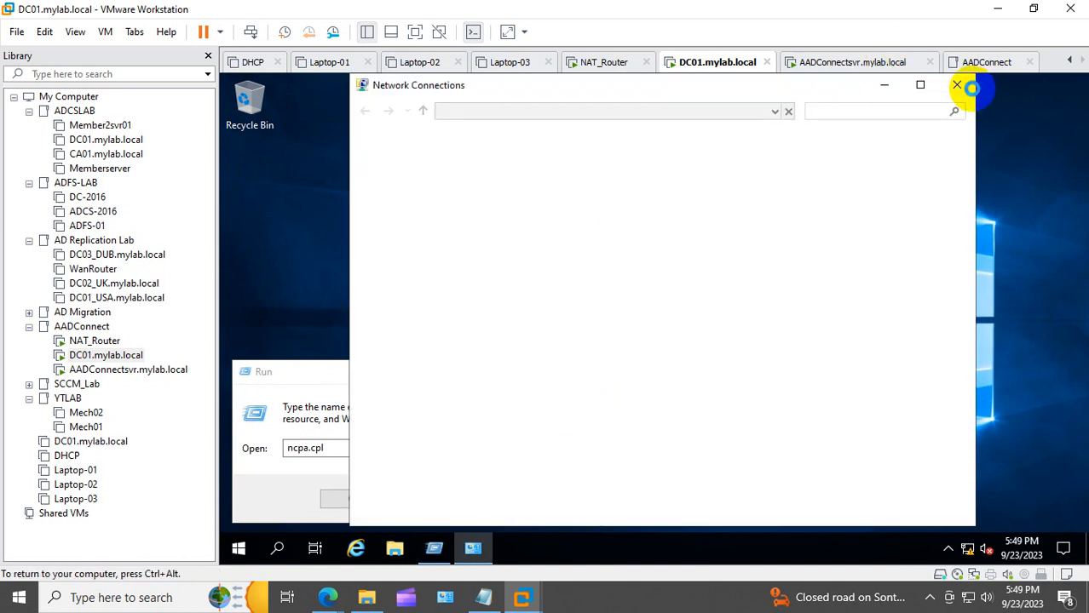
click(965, 86)
click(349, 448)
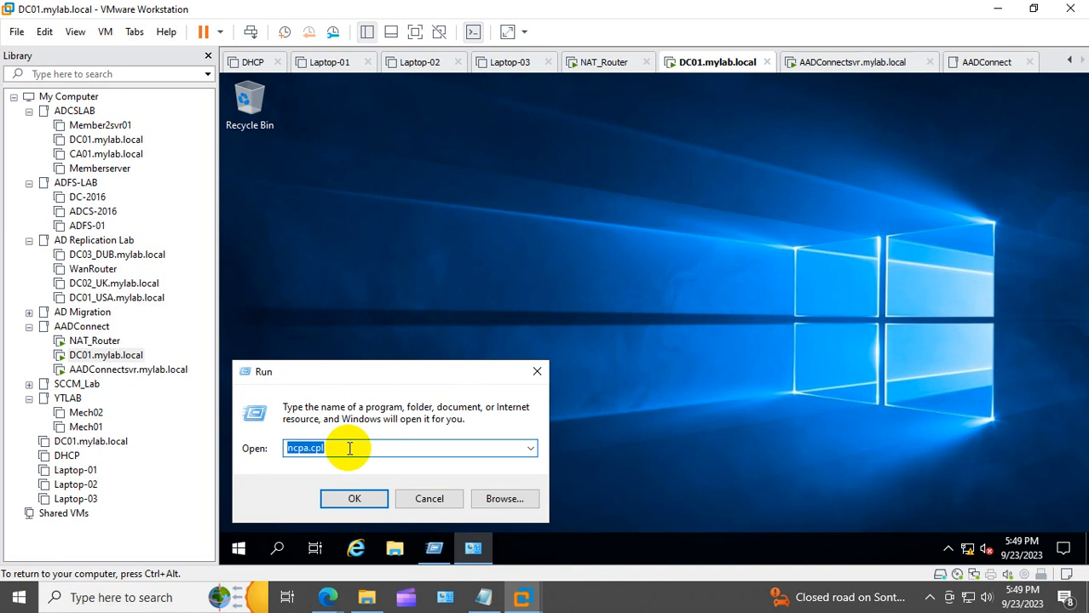
text(d)
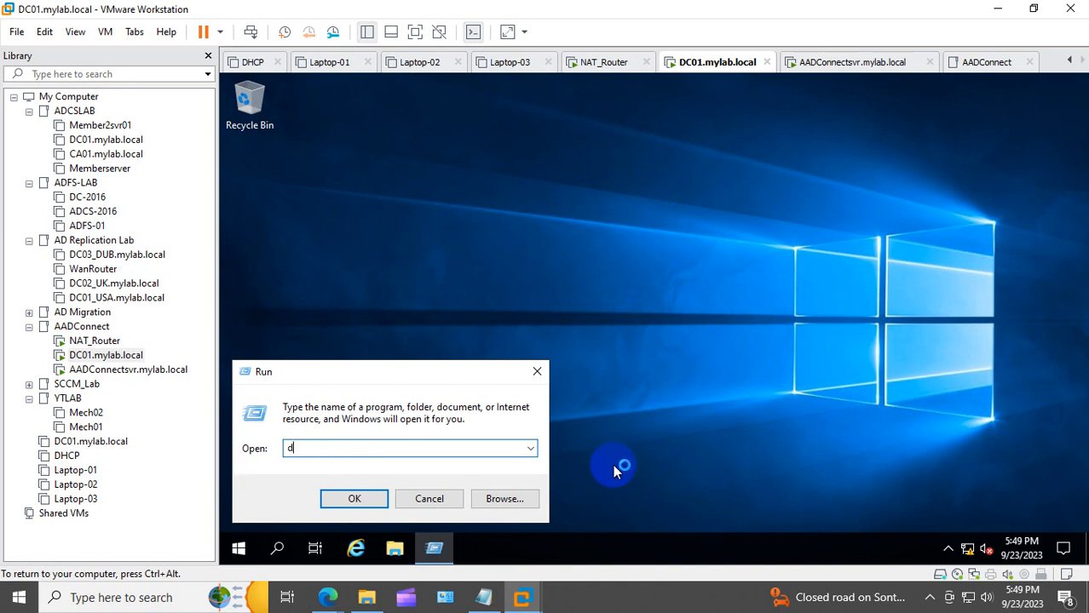
text(sa.msc)
key(Return)
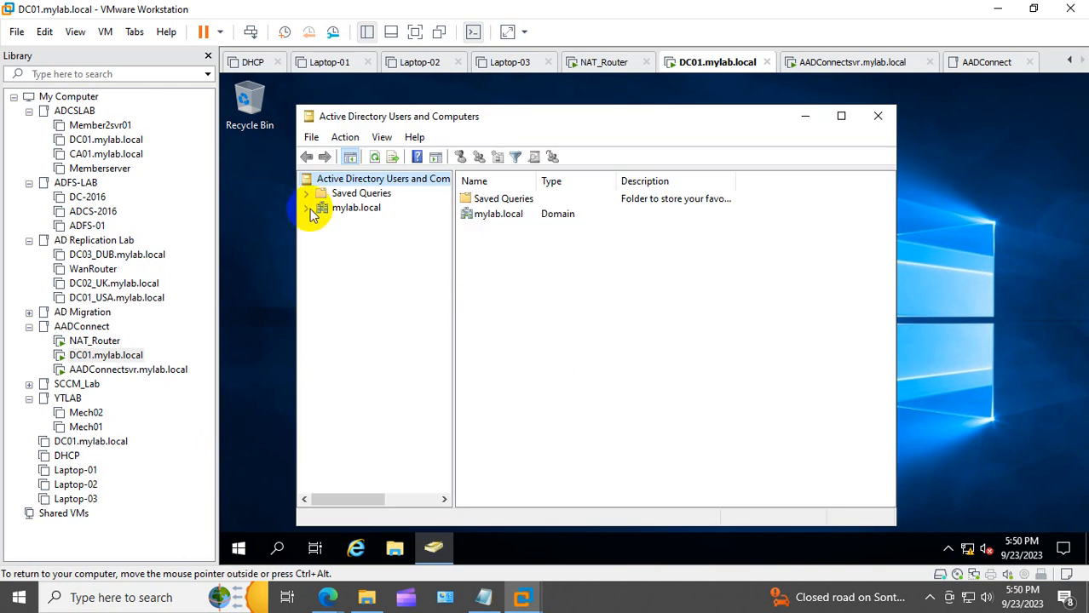
Maximize ADUC and confirm aadconnect belongs to Domain Admins and Enterprise Admins
click(308, 209)
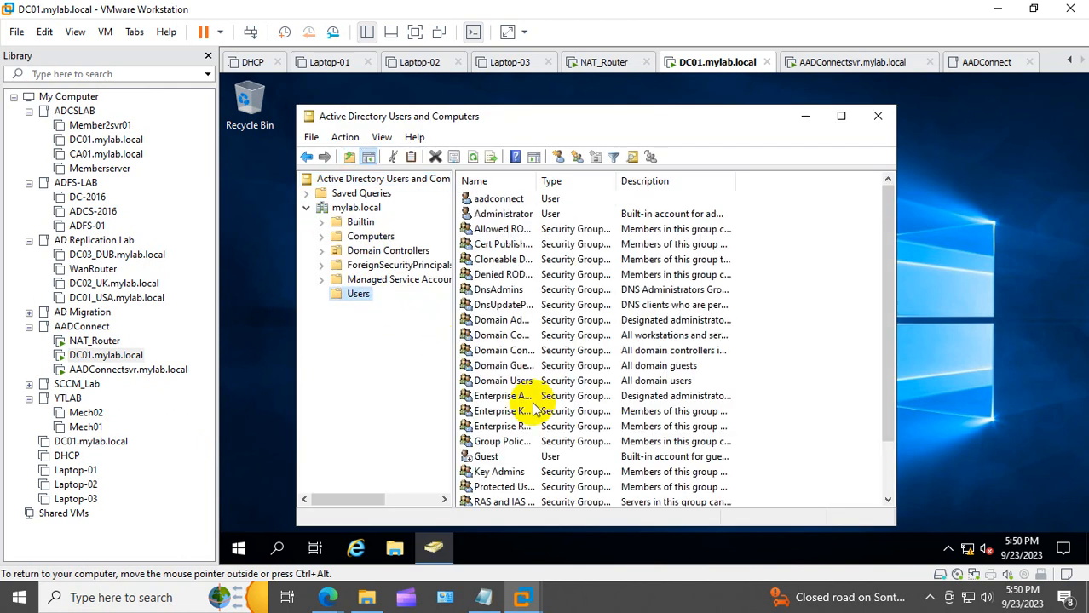
click(840, 117)
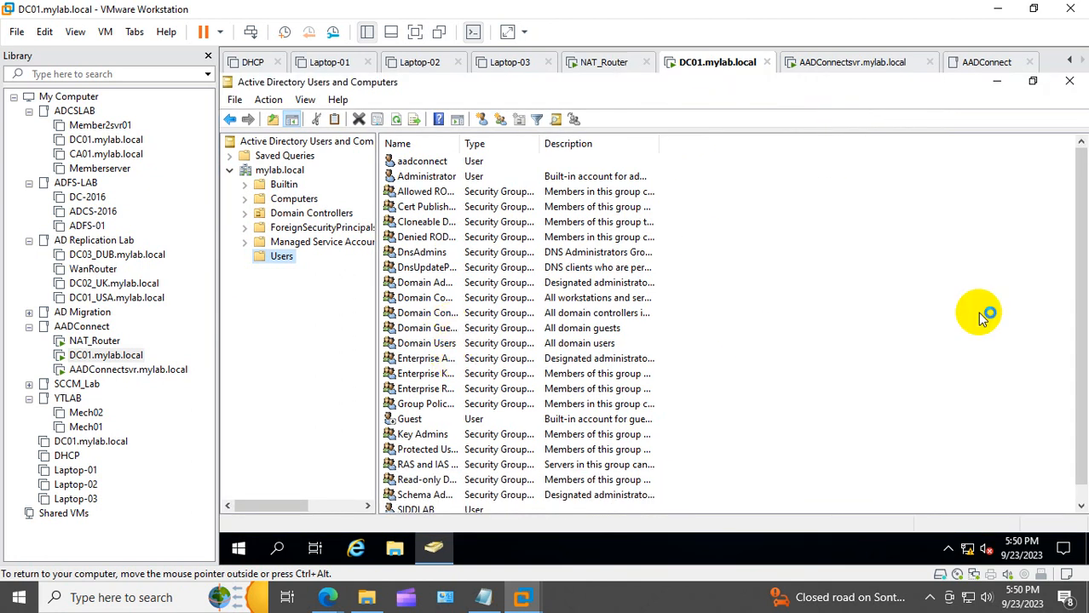
click(420, 161)
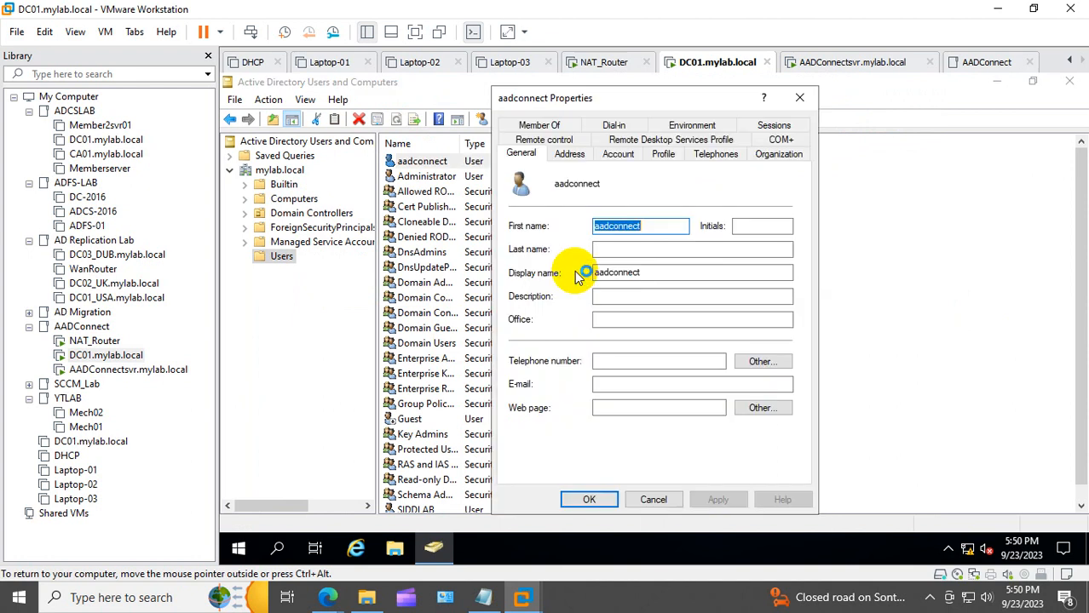
key(Return)
click(540, 125)
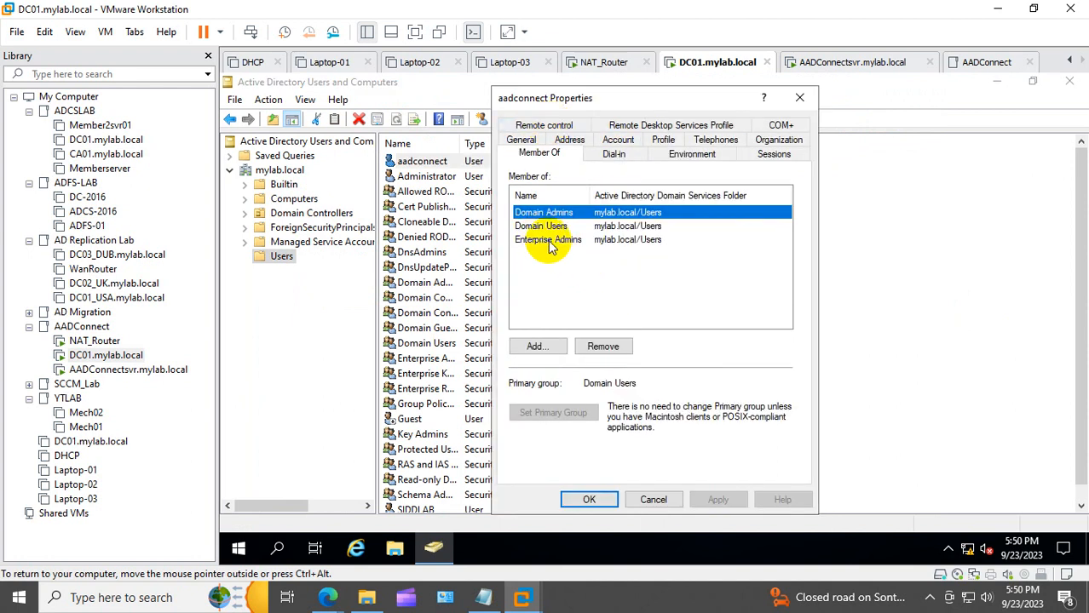
click(584, 247)
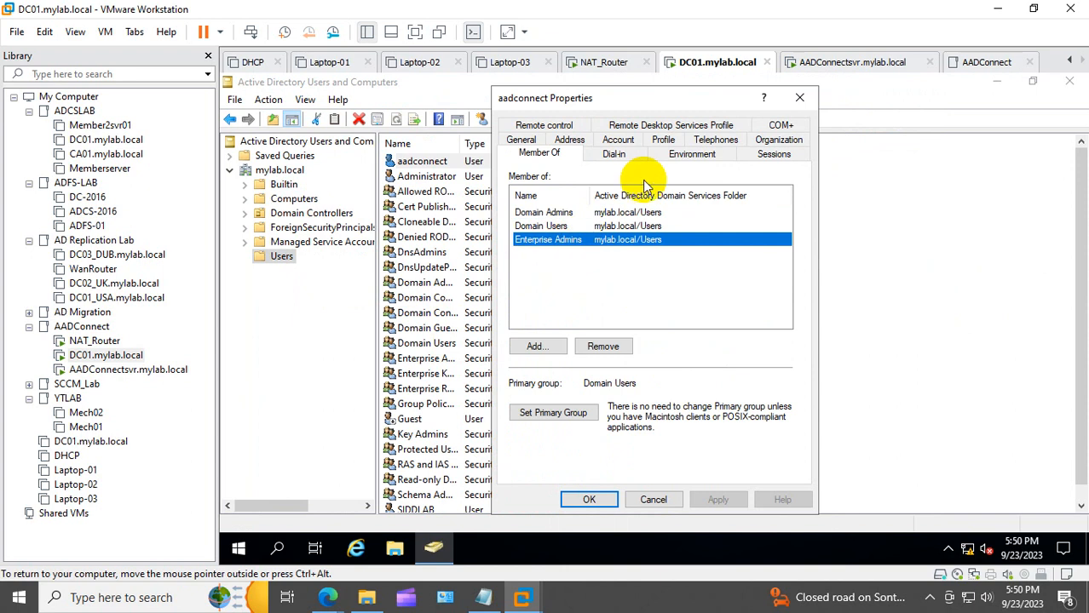
click(799, 97)
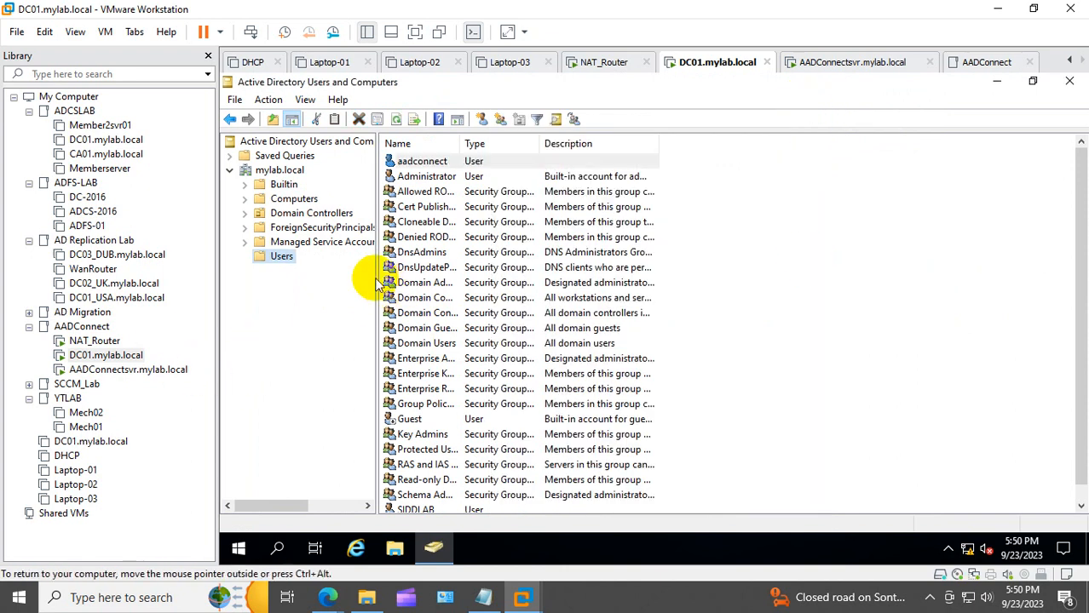
Create a HybridUser organizational unit under mylab.local
drag(372, 267, 687, 264)
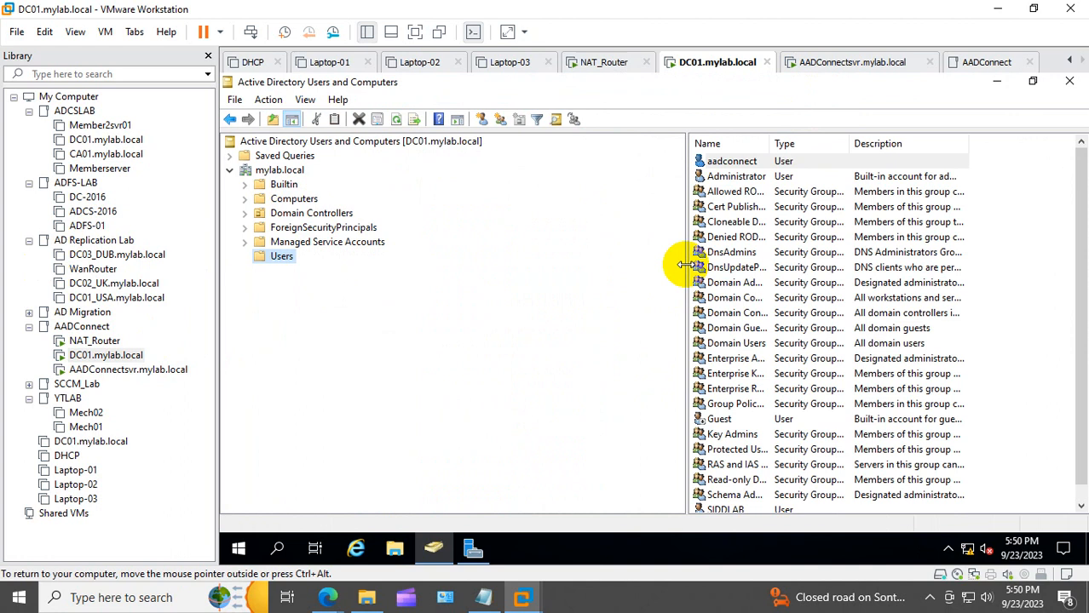
right_click(276, 171)
mouse_move(370, 293)
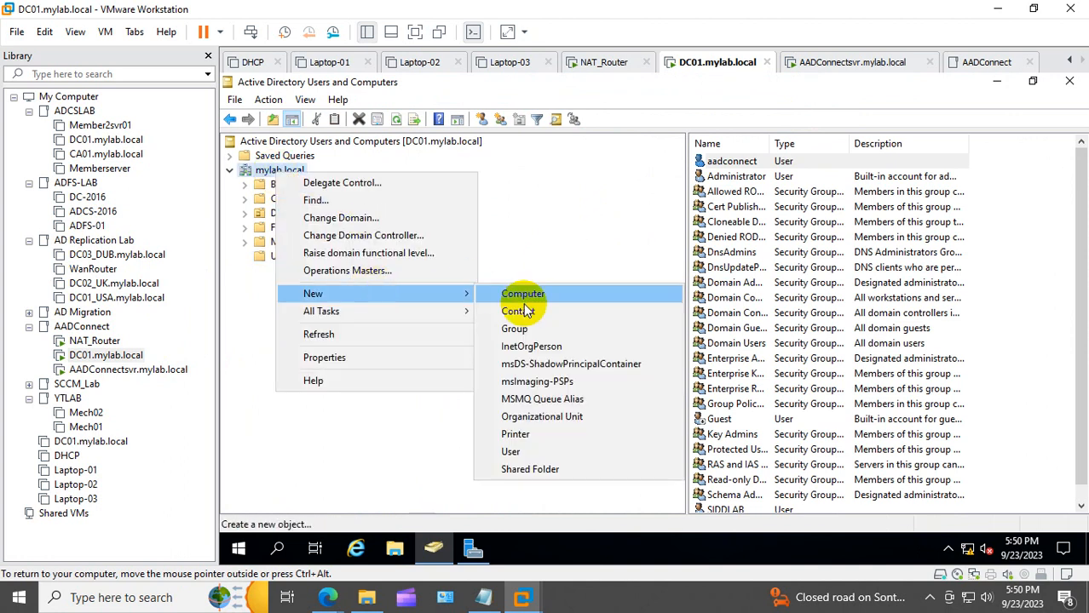
click(543, 416)
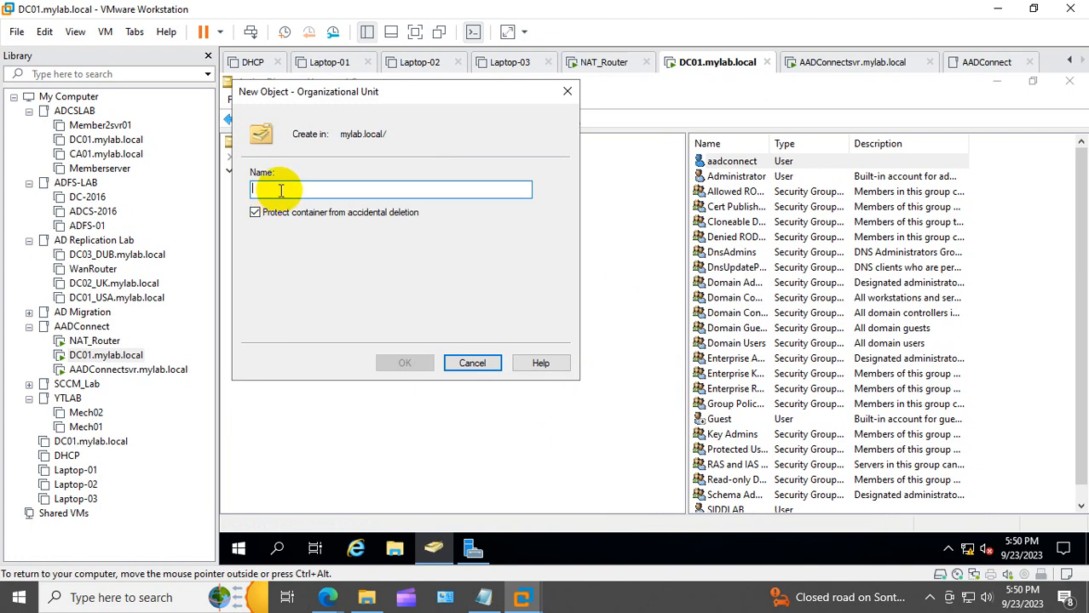
text(HybridUser)
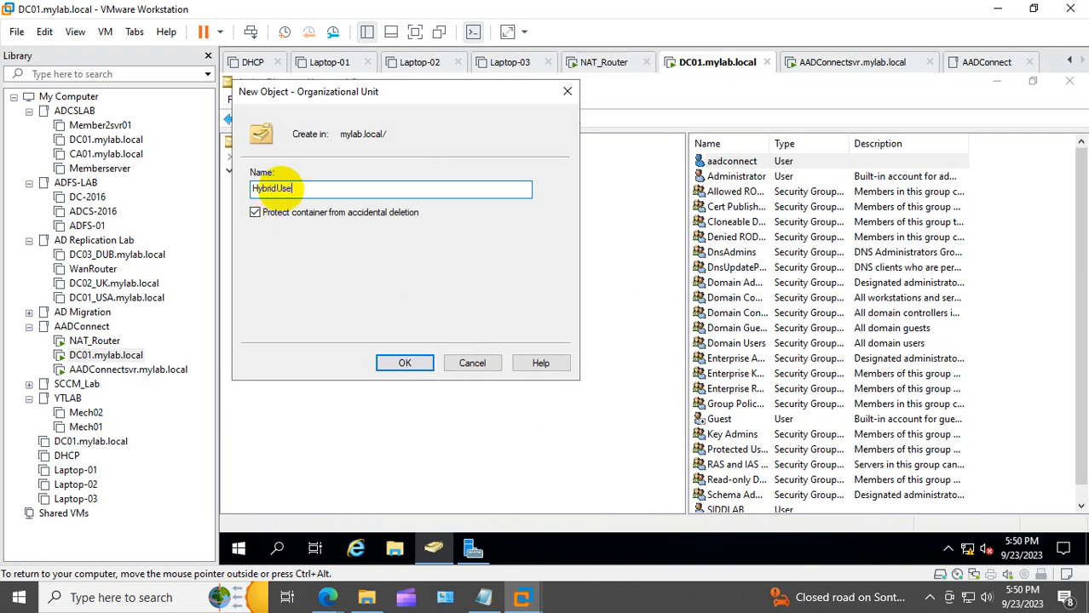
click(406, 362)
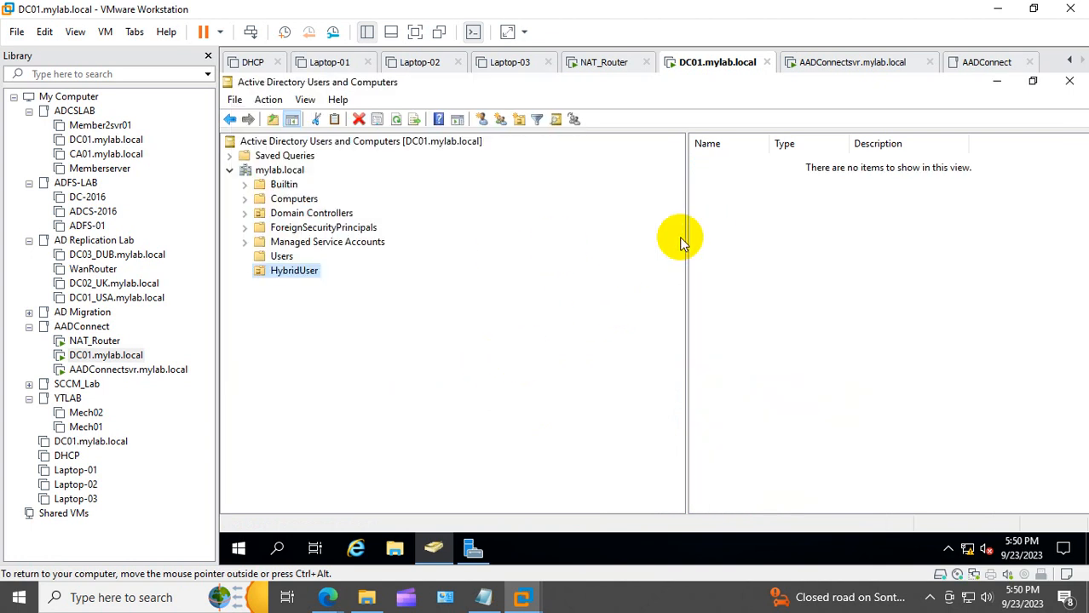
Open the New Object - User form inside the HybridUser OU
drag(686, 241, 442, 264)
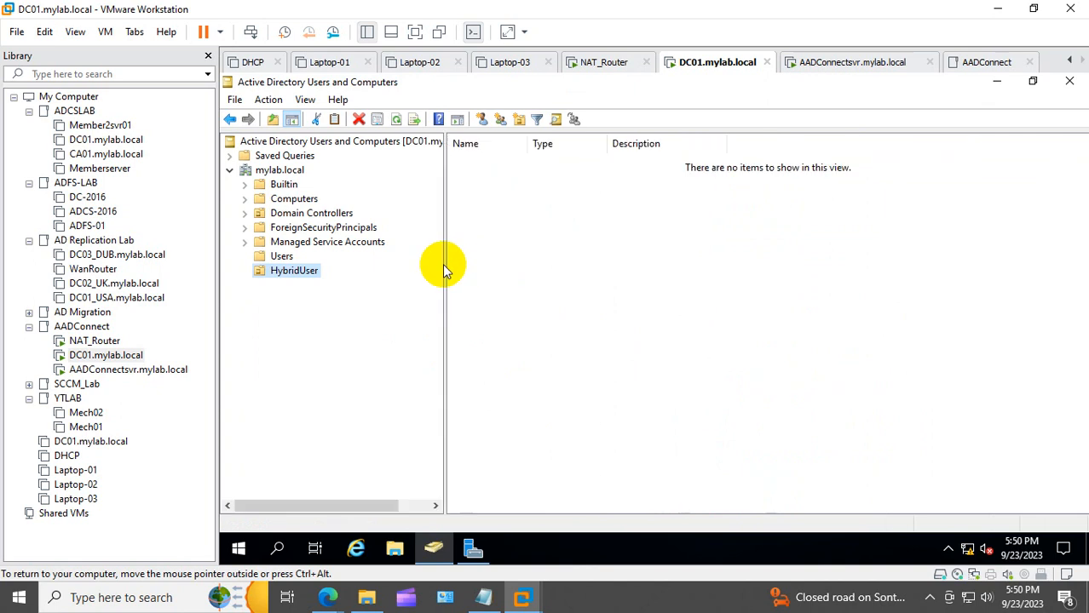
right_click(281, 273)
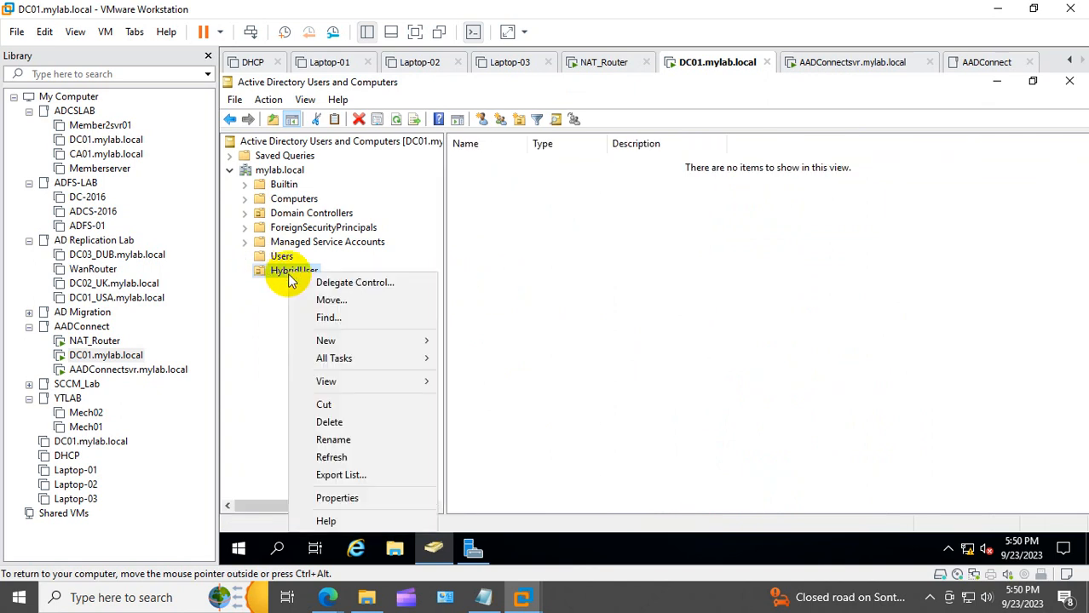
mouse_move(384, 342)
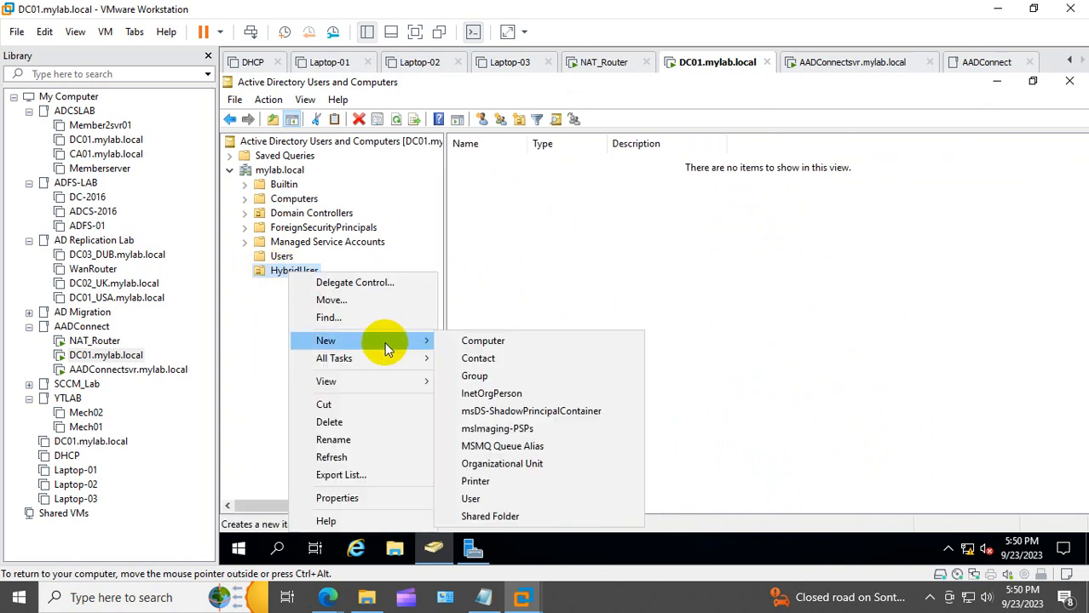
click(506, 498)
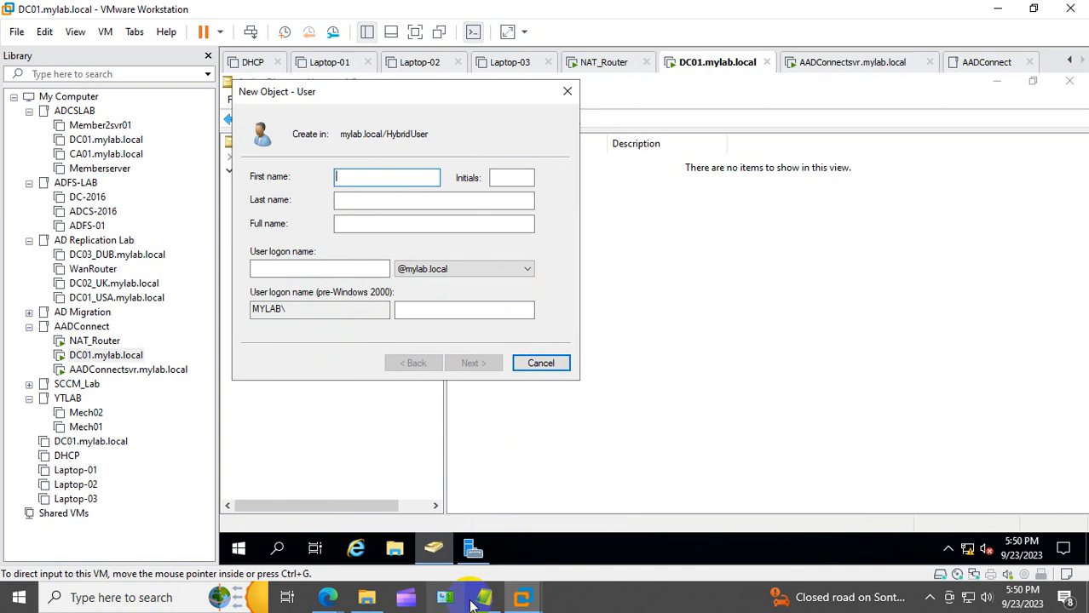
Open Paint and draw a triangle near the canvas centre
click(158, 598)
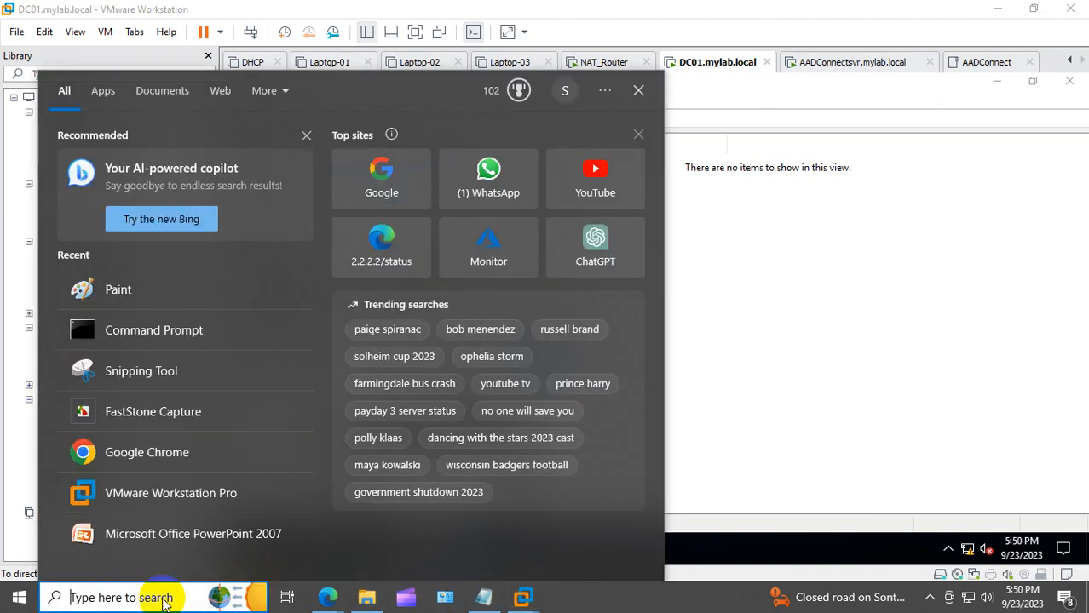
text(paint)
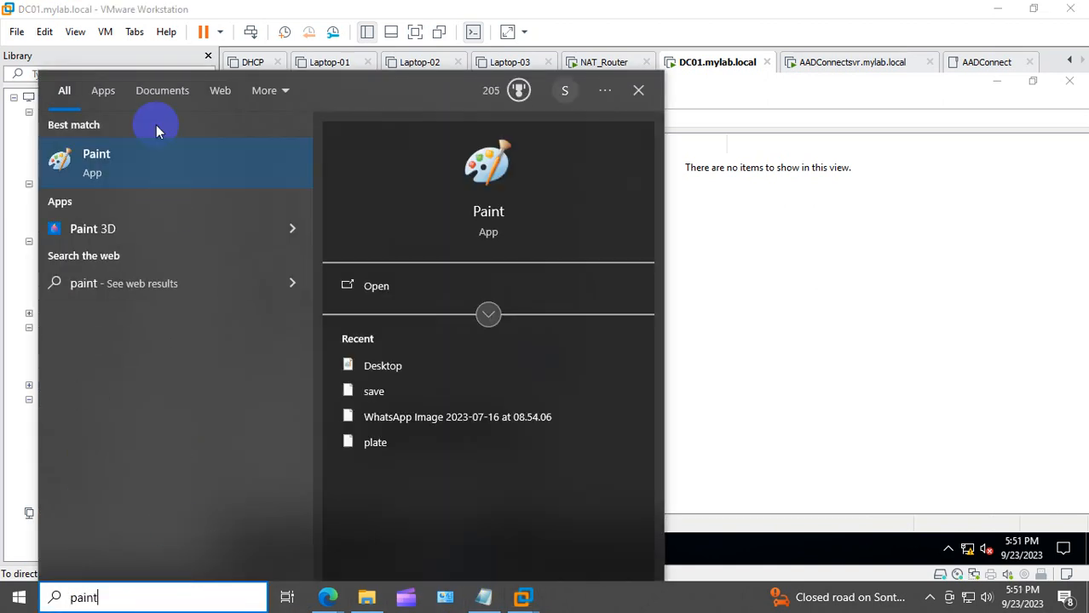
click(158, 153)
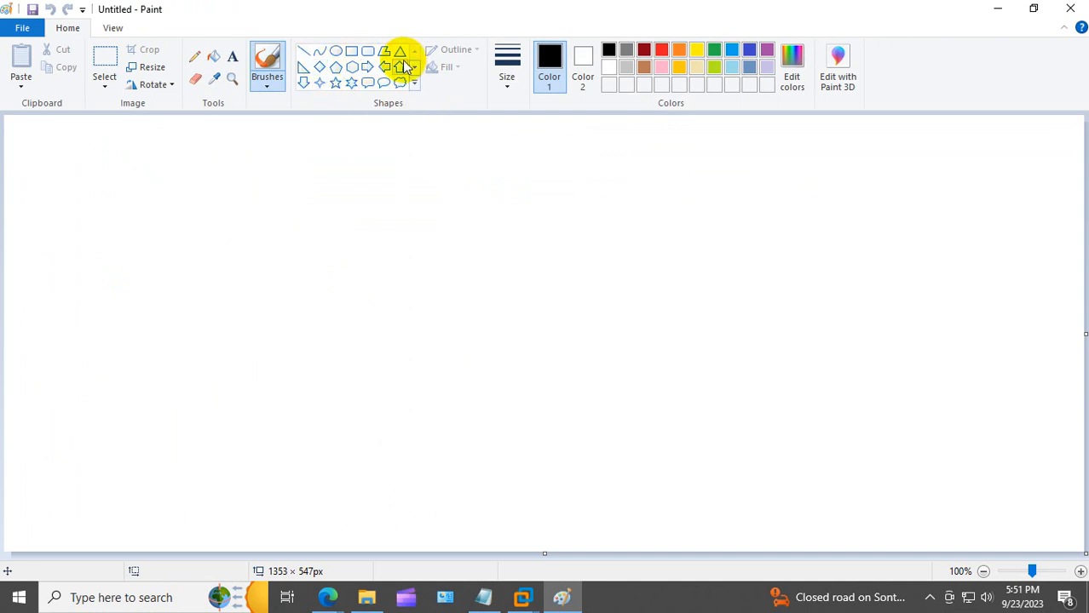
drag(330, 239, 458, 367)
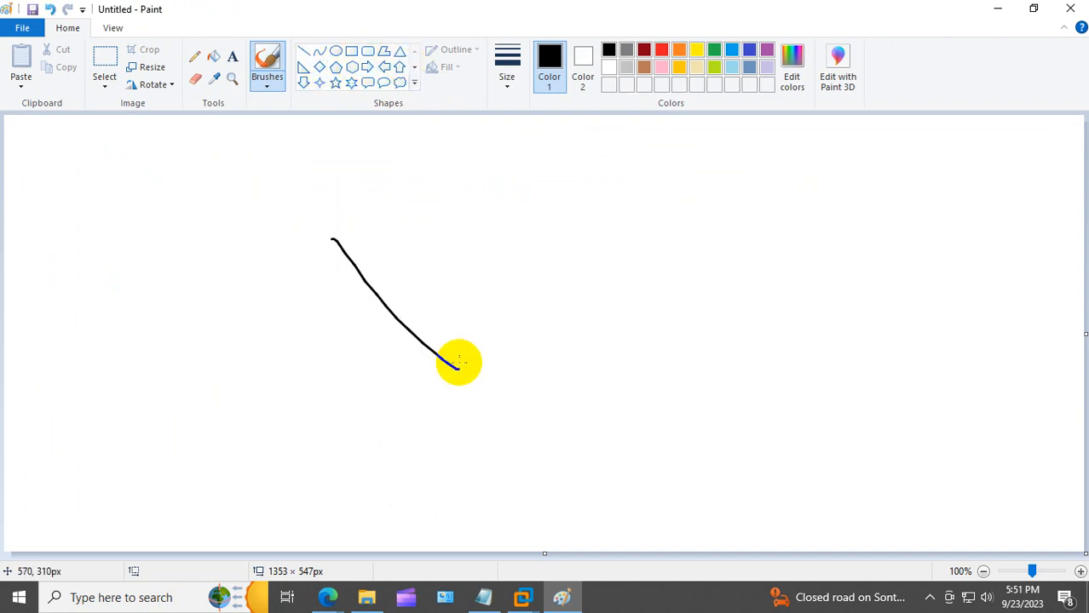
key(ctrl+z)
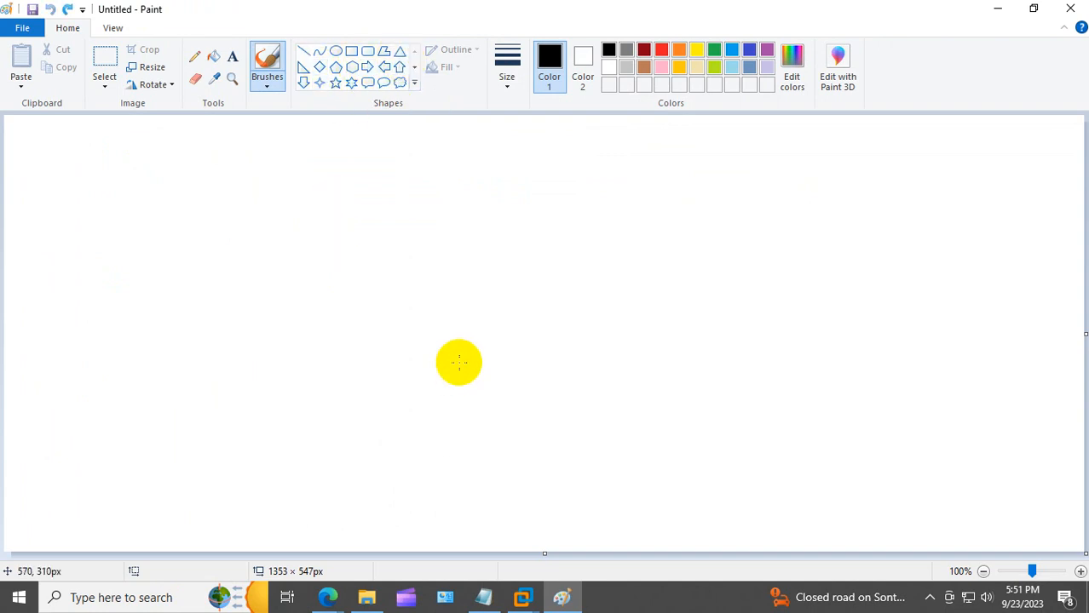
click(400, 51)
drag(457, 308, 584, 400)
click(581, 433)
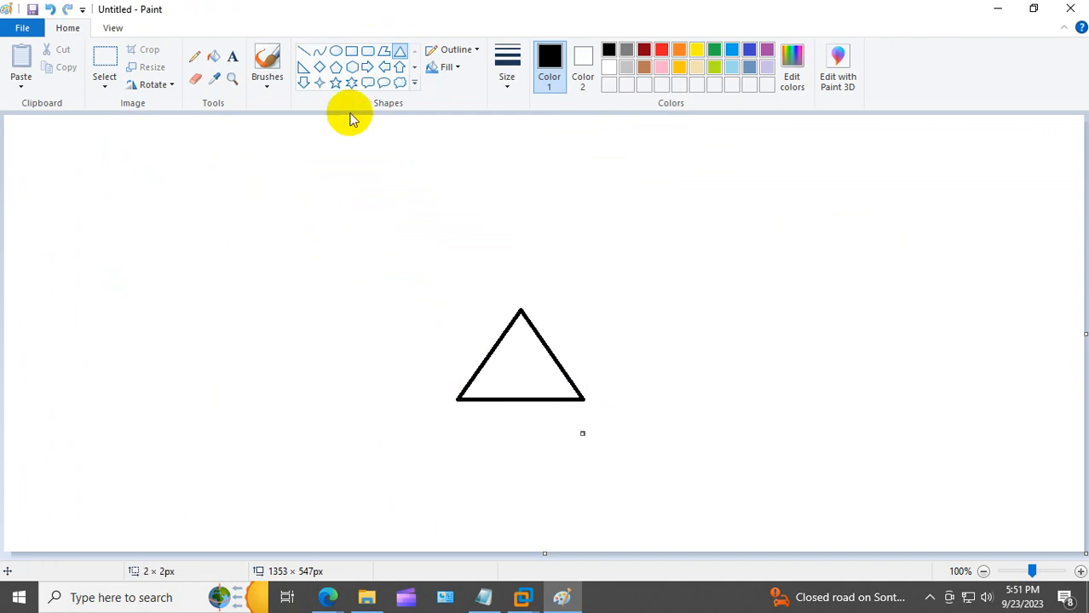
Draw five four-point stars in a row along the bottom of the canvas
click(320, 82)
drag(126, 474, 212, 511)
drag(269, 470, 346, 519)
drag(404, 474, 498, 526)
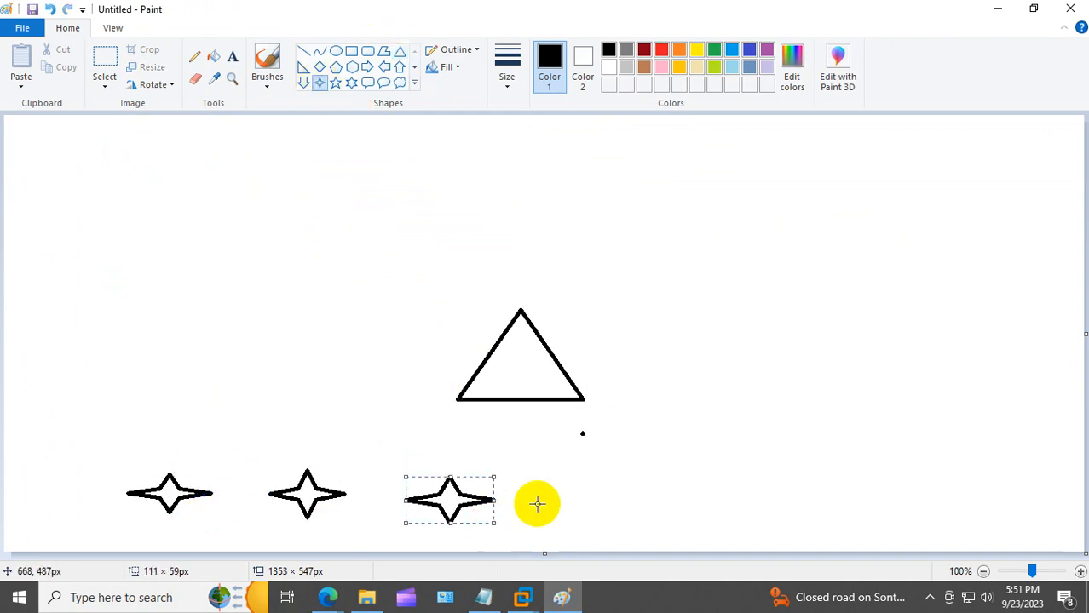
drag(556, 486, 661, 527)
drag(722, 482, 833, 533)
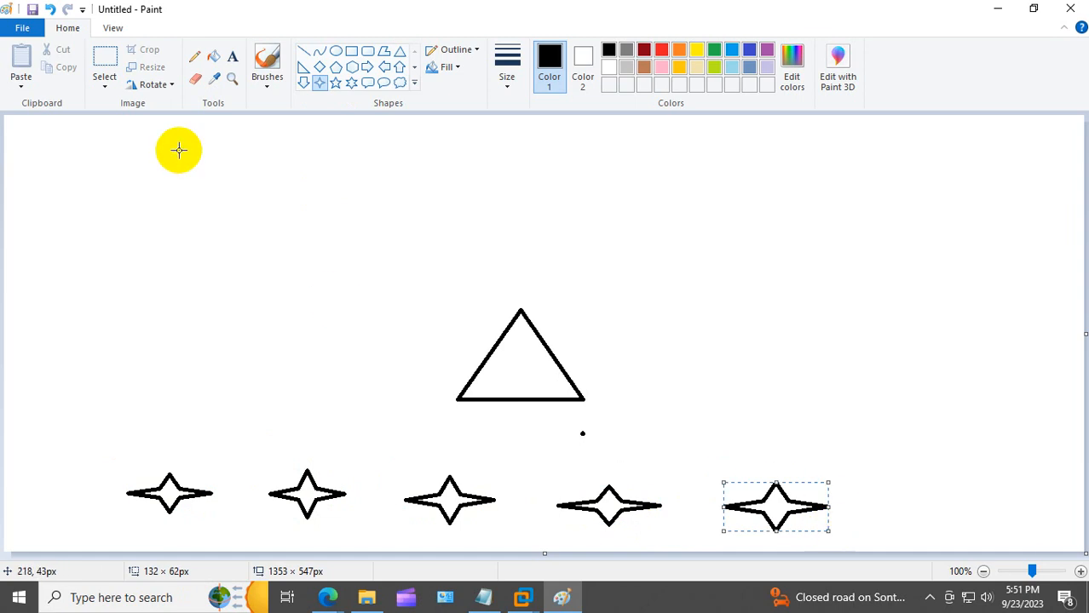
Add a rounded speech-bubble callout to the left of the triangle
click(195, 57)
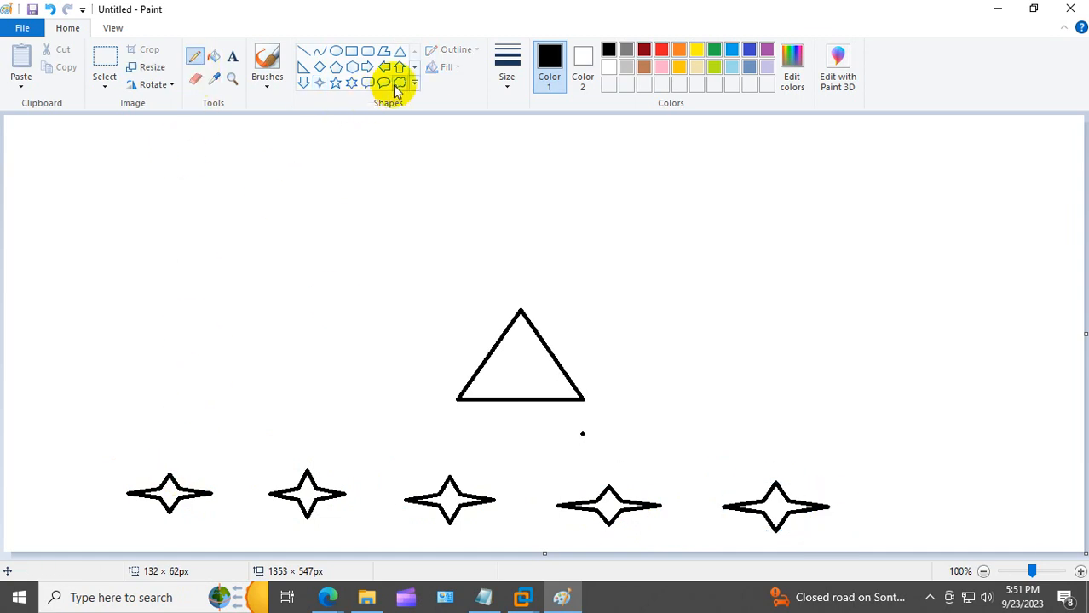
click(367, 82)
drag(170, 326, 309, 412)
drag(372, 402, 360, 380)
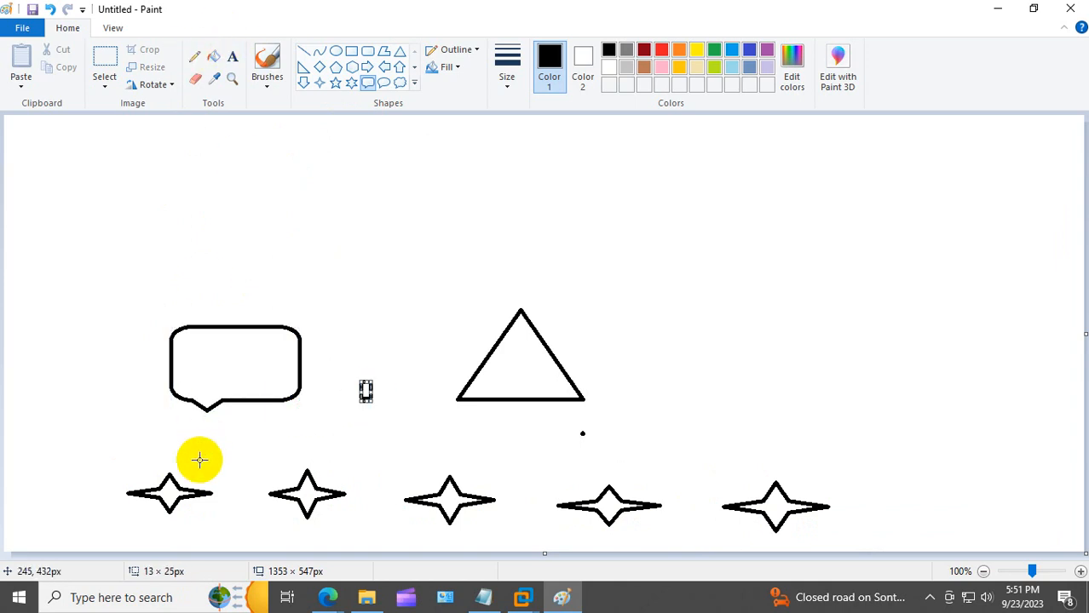
drag(171, 473, 204, 417)
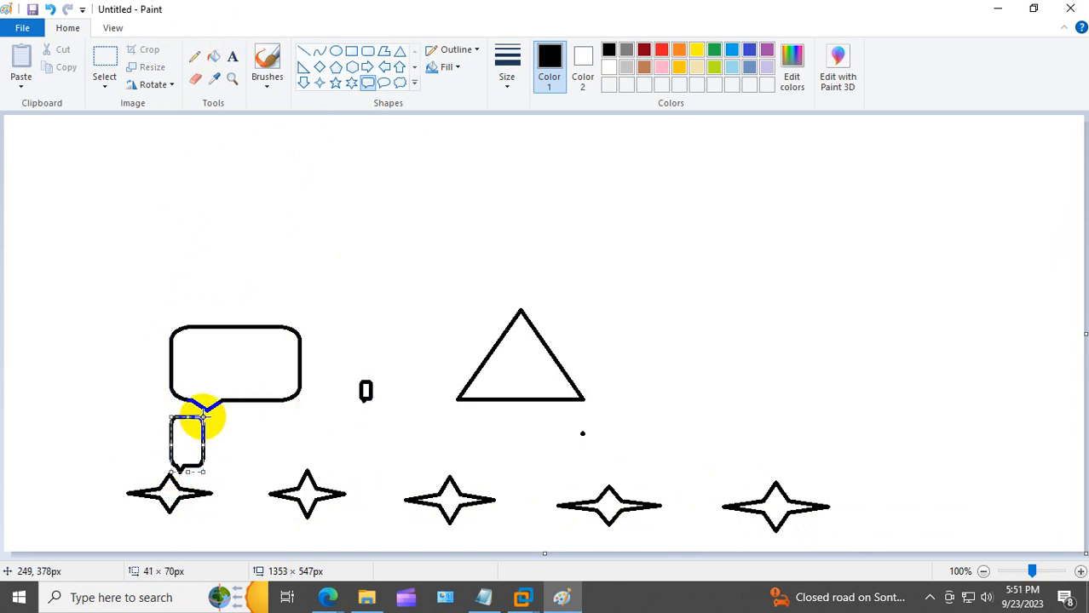
key(ctrl+z)
Draw thin pencil lines linking the callout to the first star and the triangle
click(195, 57)
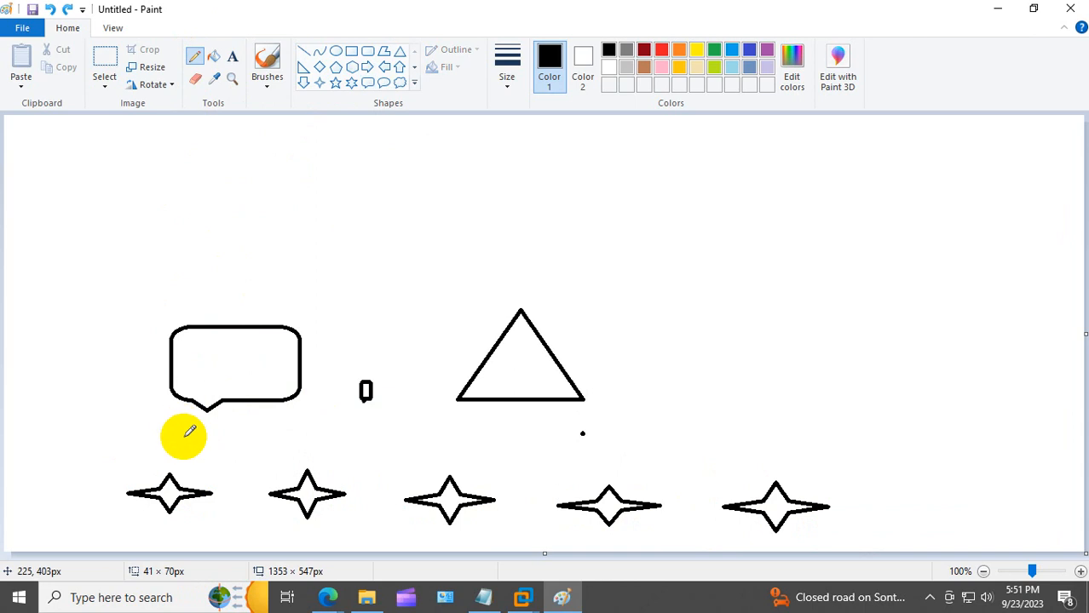
mouse_move(170, 469)
mouse_down()
mouse_move(216, 408)
mouse_move(244, 402)
mouse_up()
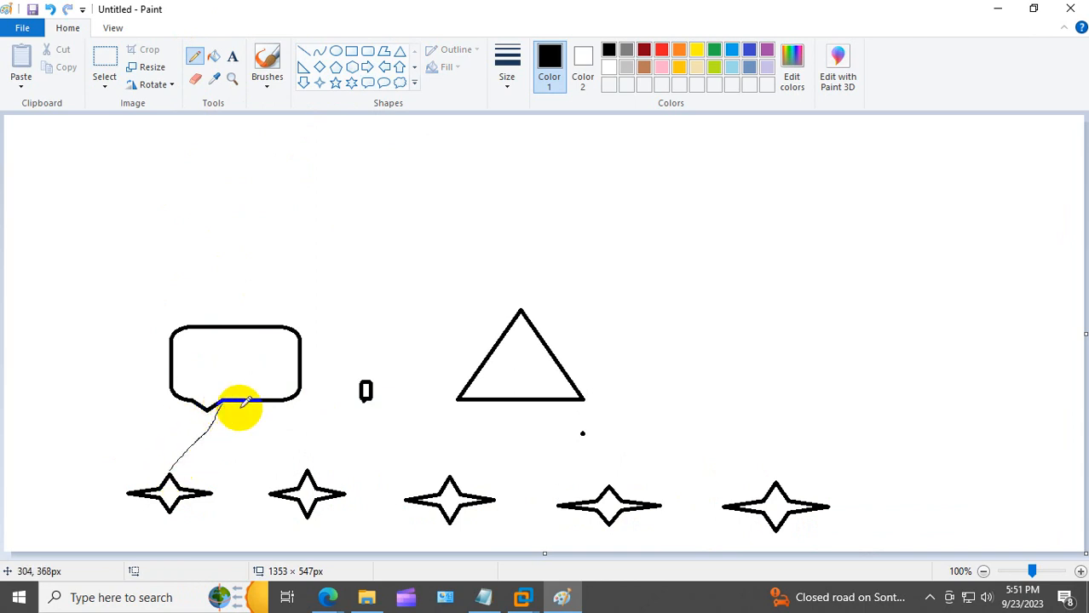
drag(300, 355, 483, 361)
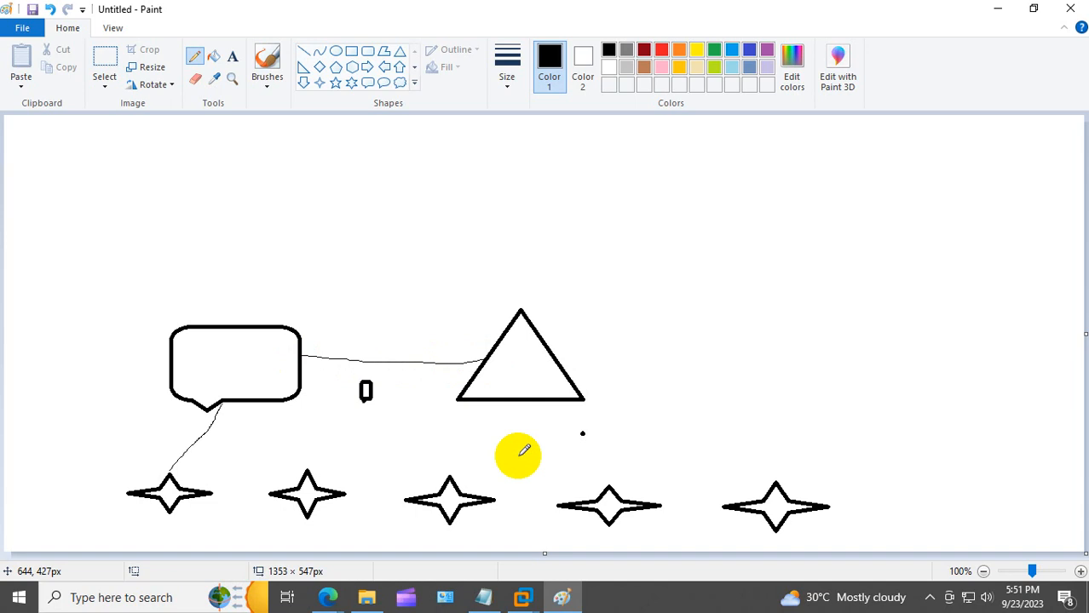
drag(430, 496, 447, 479)
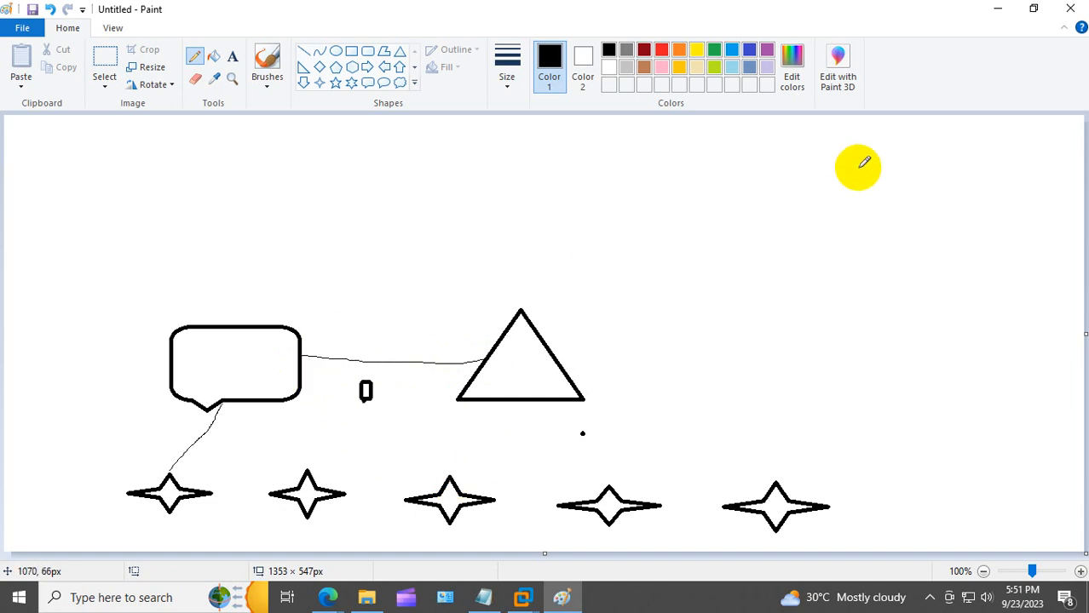
Draw a thought-cloud callout at the top right of the drawing
click(399, 82)
drag(821, 158, 1003, 267)
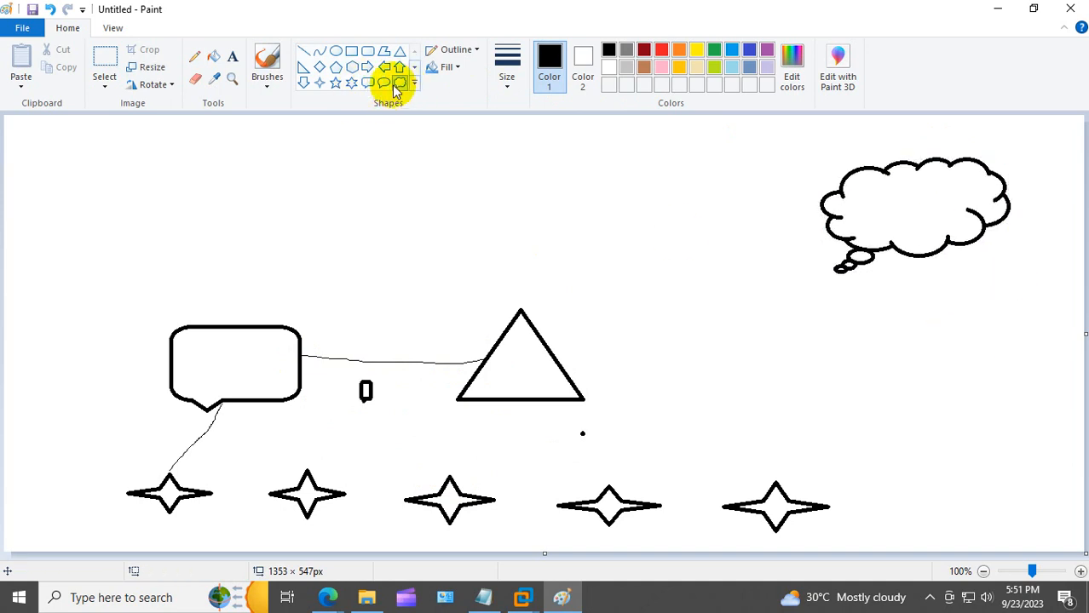
drag(985, 272, 1051, 339)
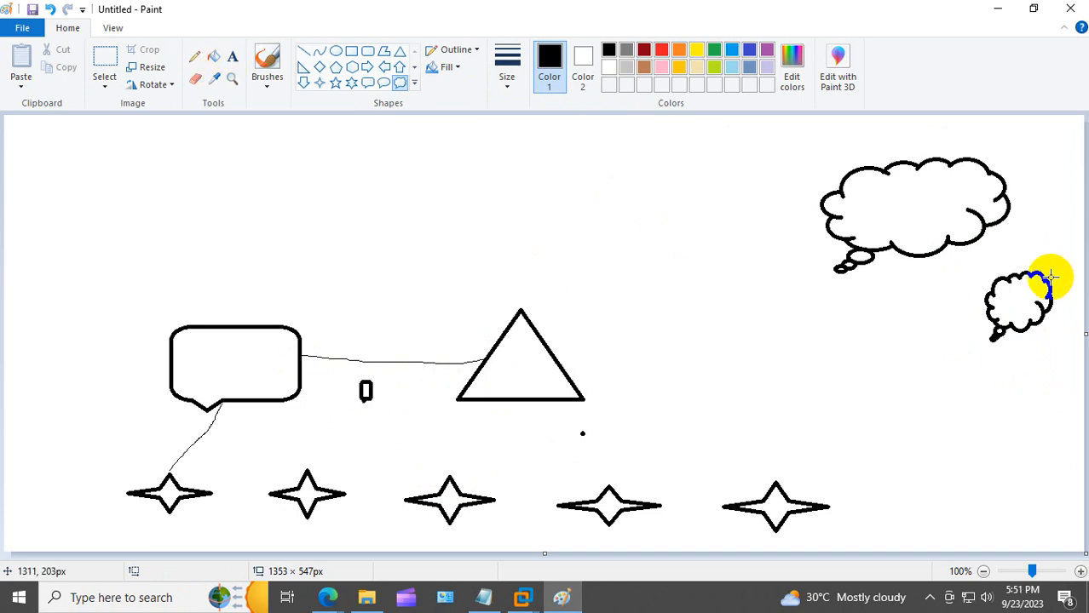
click(194, 57)
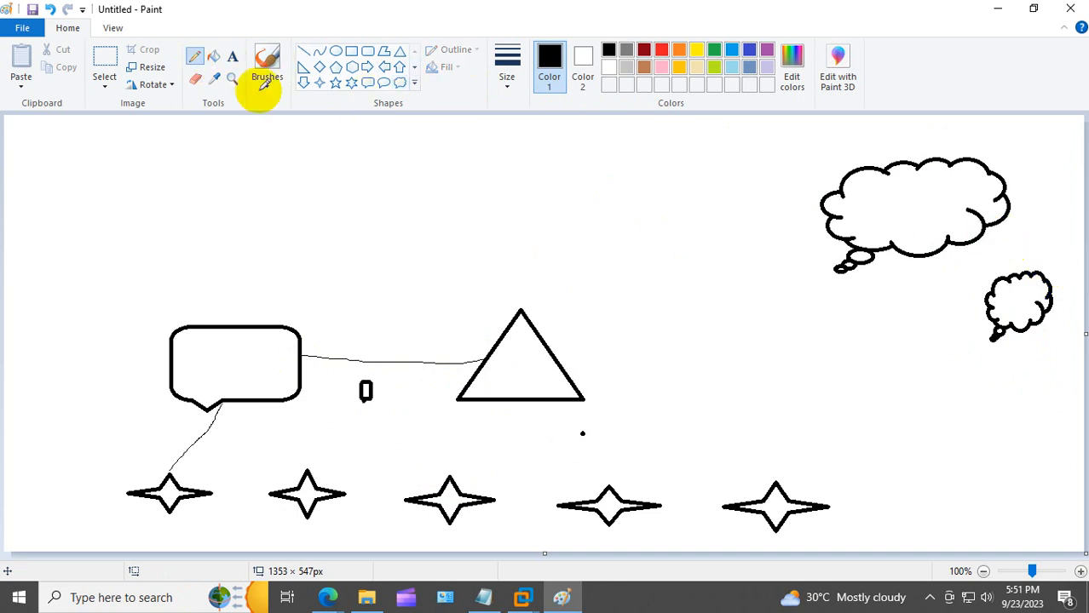
mouse_move(972, 244)
mouse_down()
mouse_move(1007, 274)
mouse_move(969, 265)
mouse_move(1000, 254)
mouse_up()
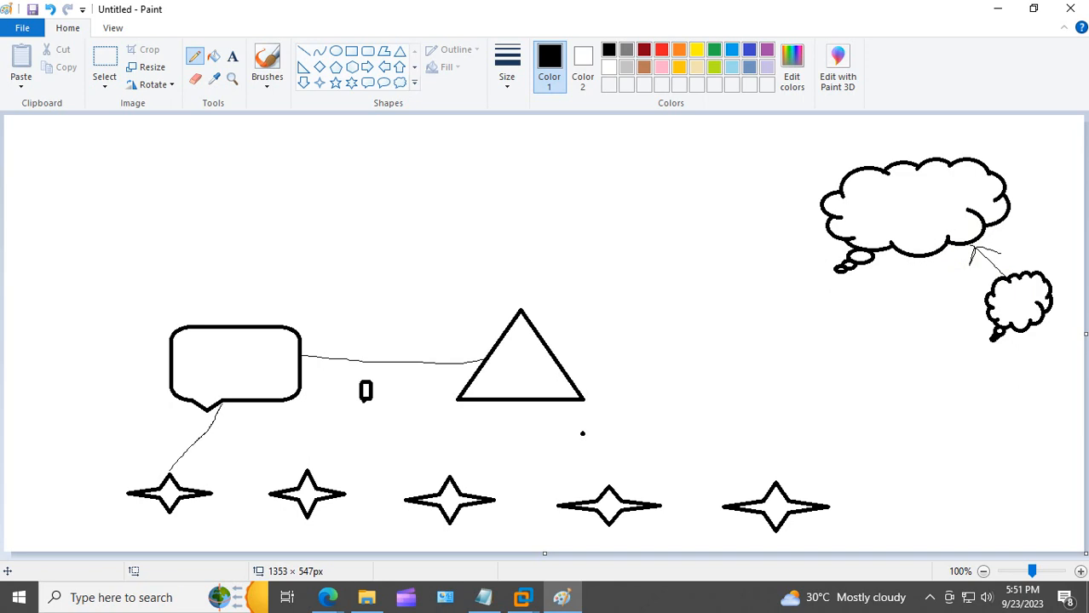
key(ctrl+z)
key(ctrl+z)
key(ctrl+z)
key(ctrl+z)
key(ctrl+z)
Add a rounded speech-bubble callout below the cloud and join them with a thin pencil line
click(367, 84)
drag(974, 261, 1062, 317)
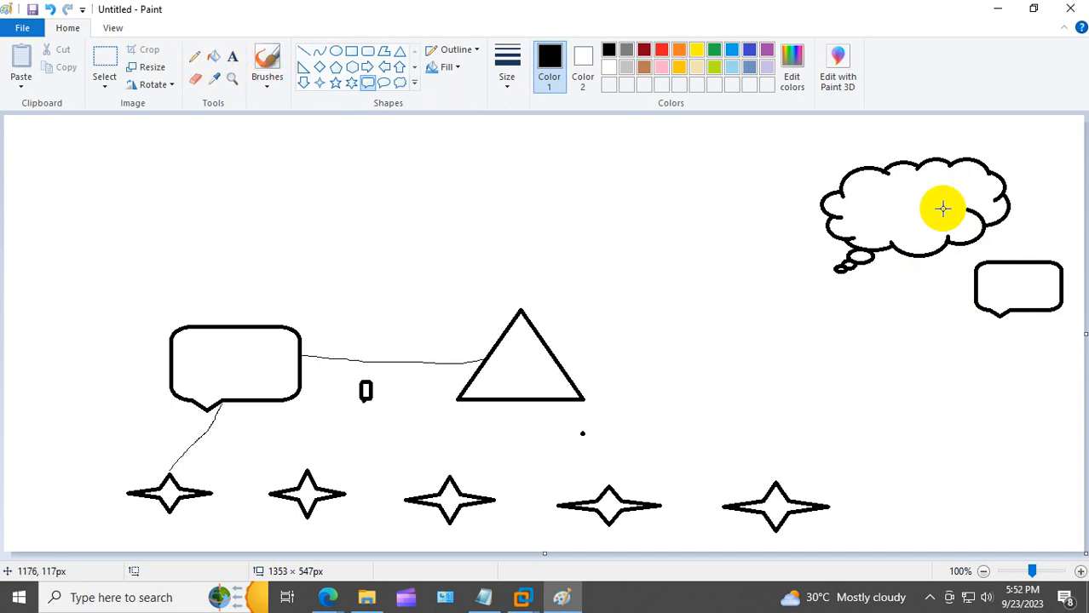
click(198, 58)
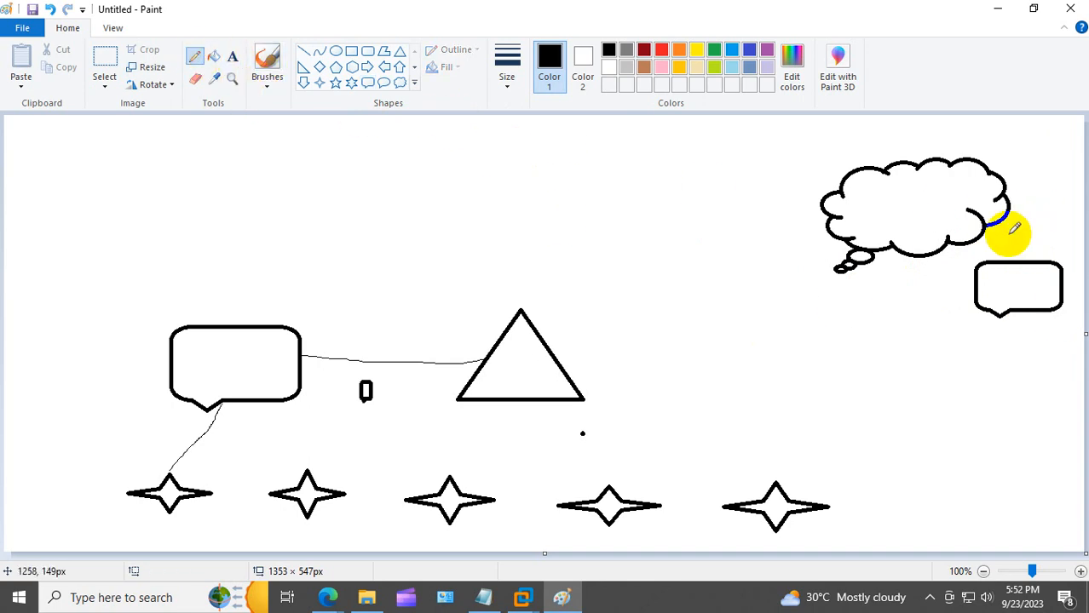
mouse_move(1014, 261)
mouse_down()
mouse_move(989, 244)
mouse_move(1015, 260)
mouse_up()
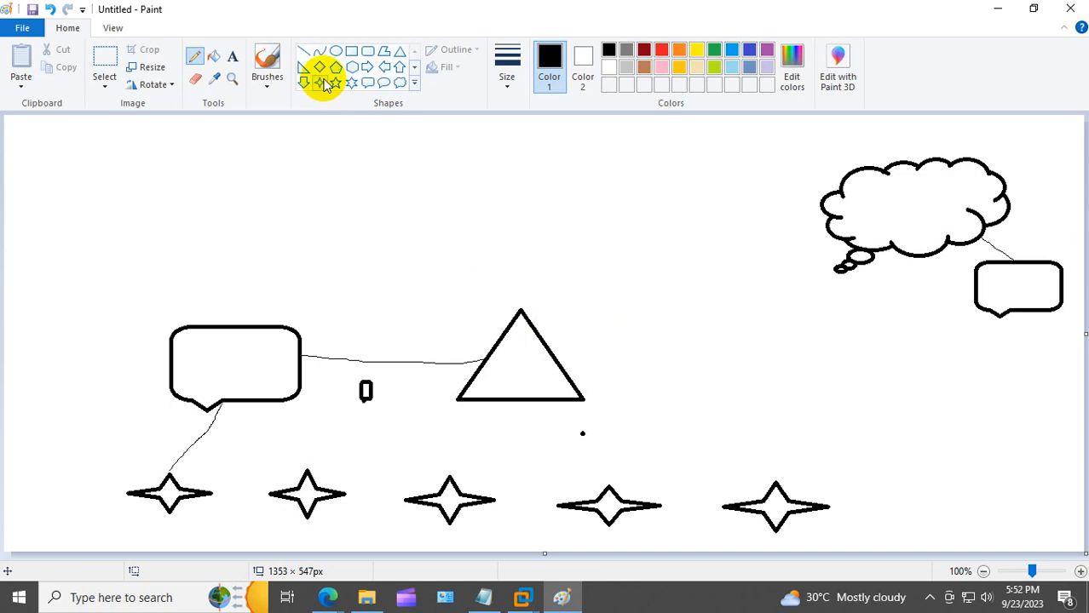
Draw an up-arrow right of the triangle, linked by straight lines to the triangle and thought cloud
click(399, 66)
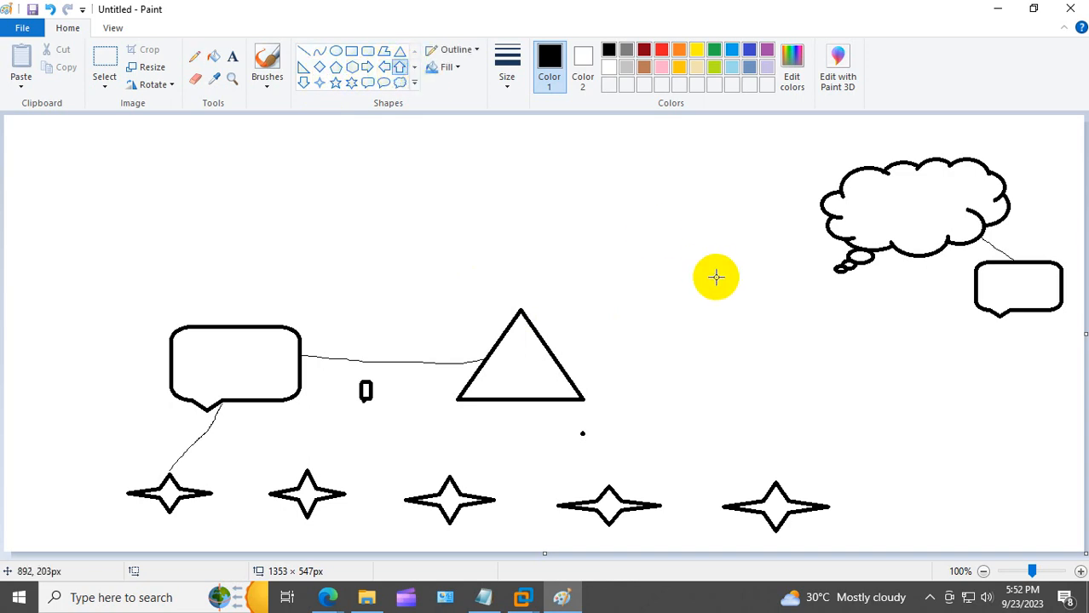
drag(673, 278, 769, 376)
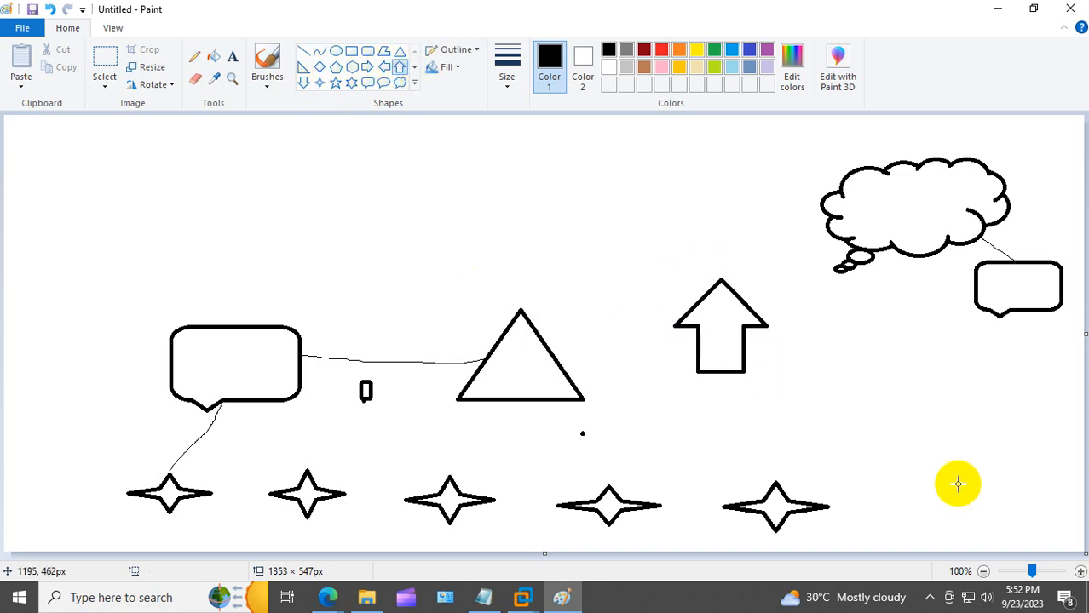
click(303, 51)
drag(554, 361, 688, 330)
drag(770, 327, 839, 271)
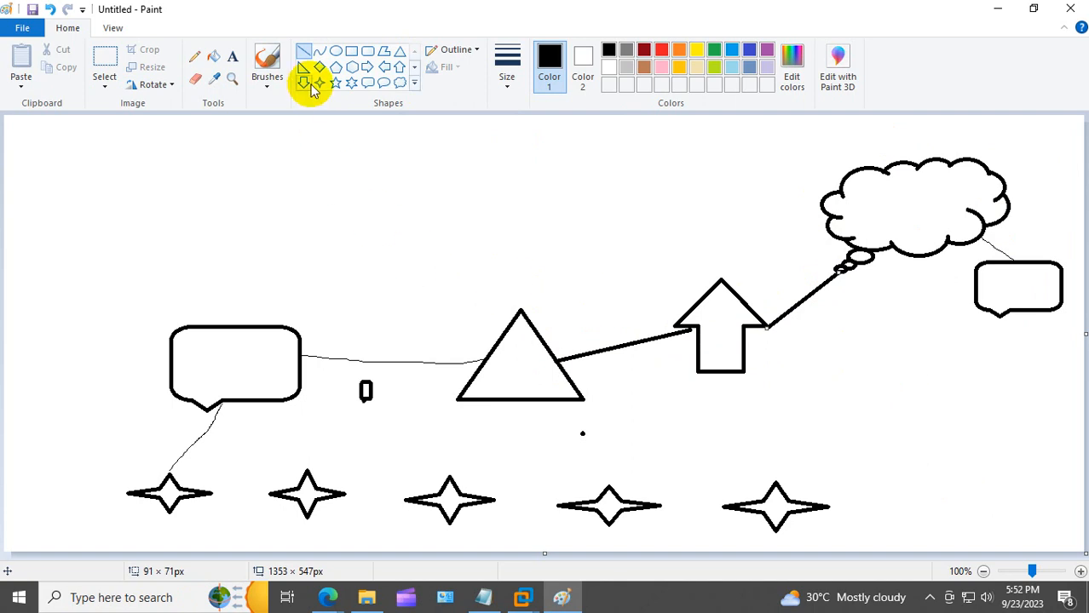
Fill the leftmost star green, move it into the thought cloud, and pencil a line to it
click(195, 55)
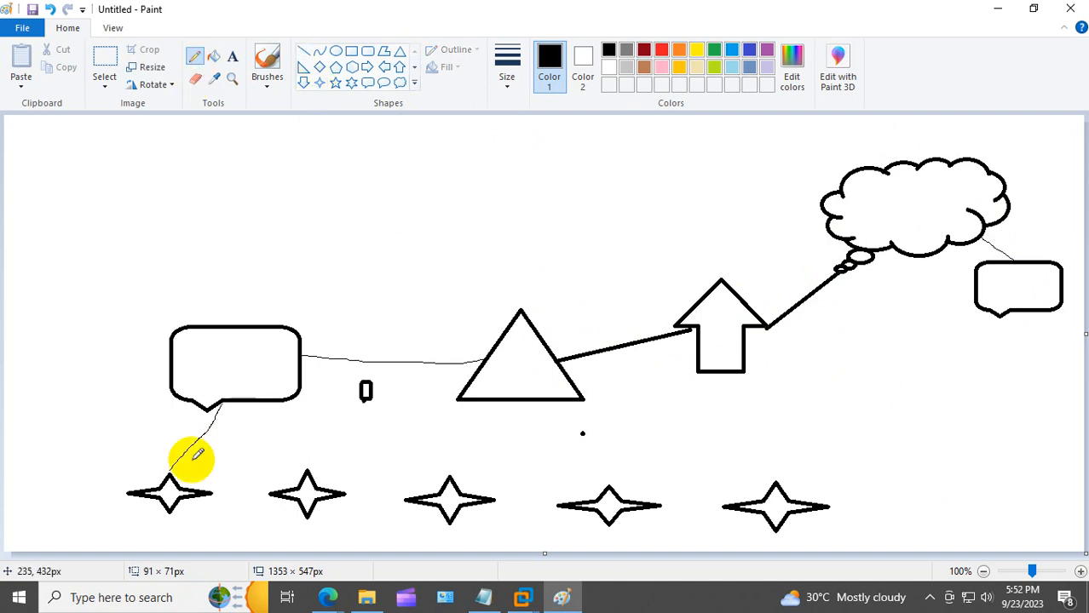
click(213, 55)
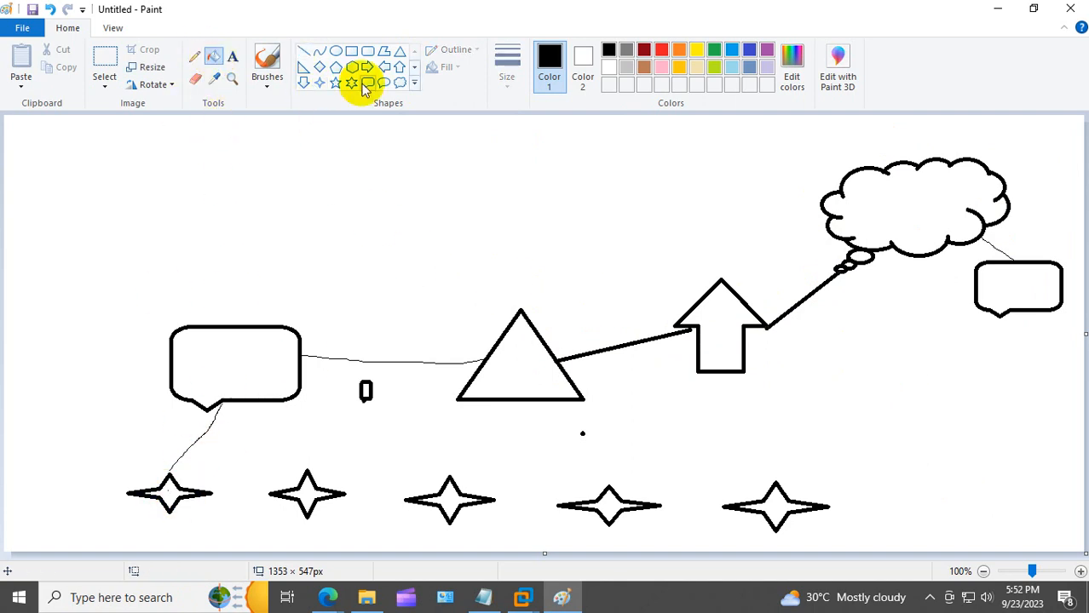
click(714, 49)
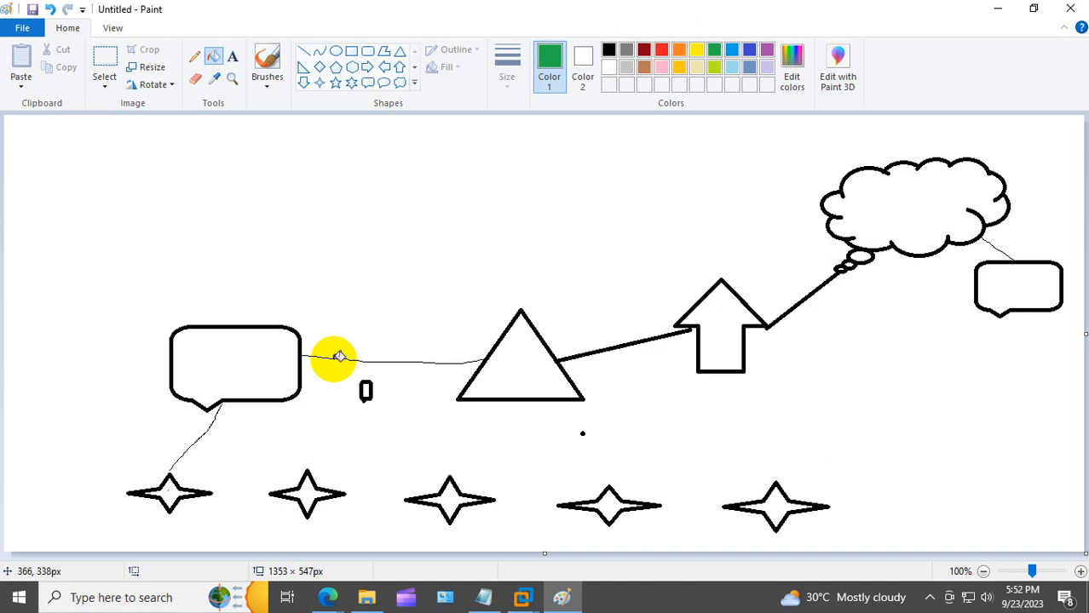
click(170, 494)
click(105, 62)
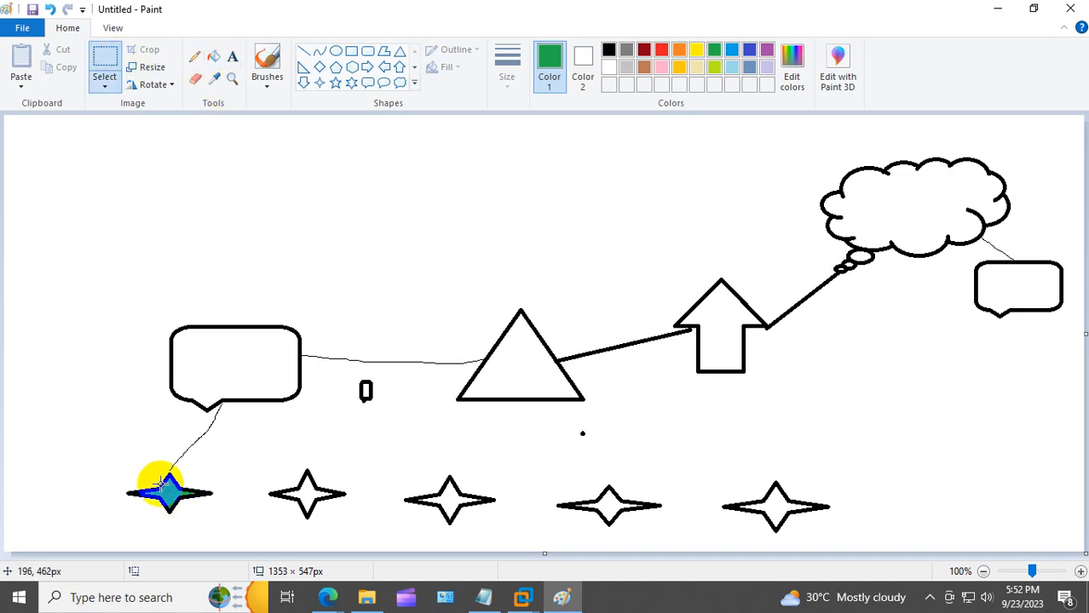
mouse_move(116, 466)
mouse_down()
mouse_move(234, 519)
mouse_move(376, 431)
mouse_move(769, 339)
mouse_move(746, 319)
mouse_move(826, 304)
mouse_move(959, 221)
mouse_move(1031, 288)
mouse_move(925, 200)
mouse_move(931, 209)
mouse_up()
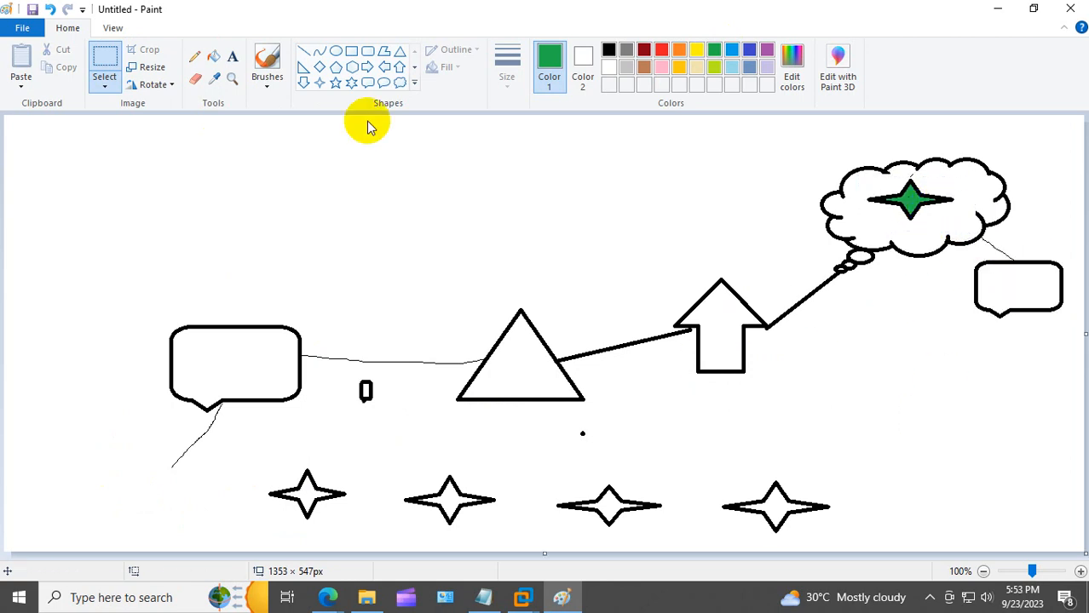
click(195, 56)
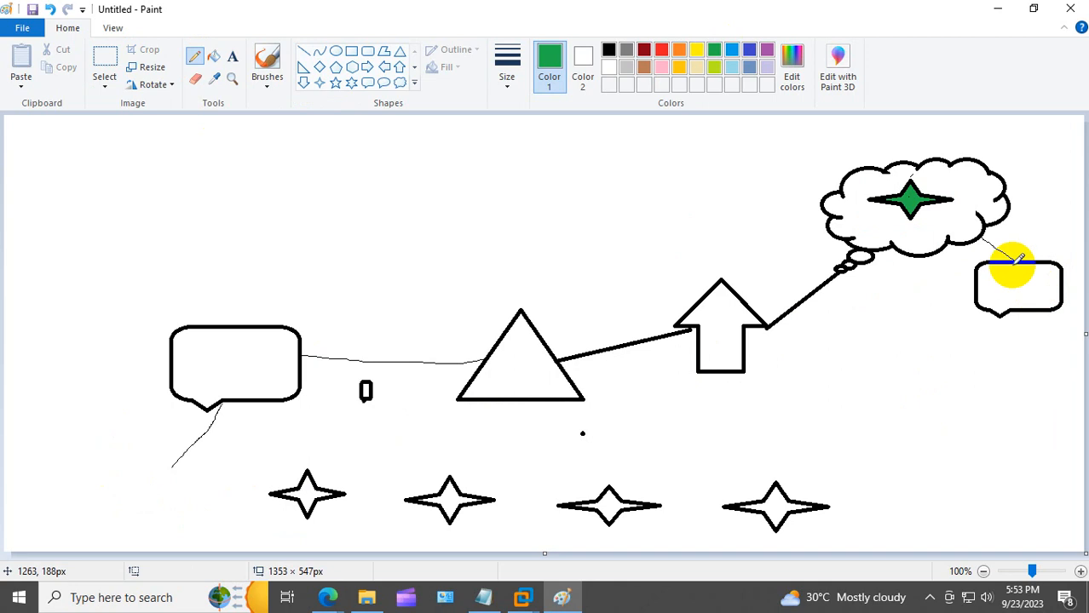
mouse_move(1020, 260)
mouse_down()
mouse_move(922, 204)
mouse_move(884, 225)
mouse_move(953, 191)
mouse_up()
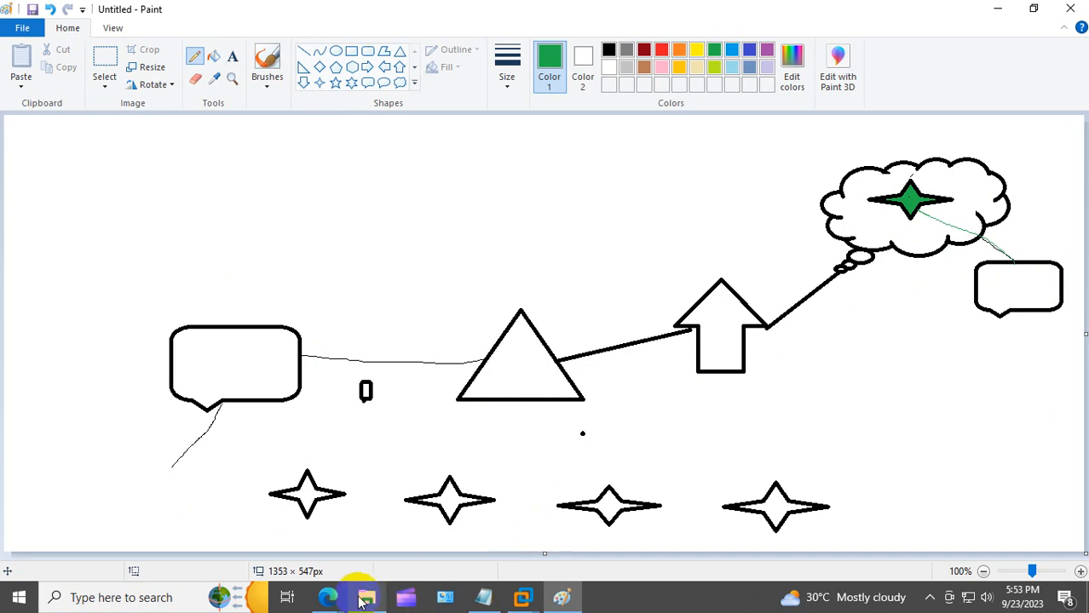
mouse_move(327, 597)
click(237, 544)
click(150, 7)
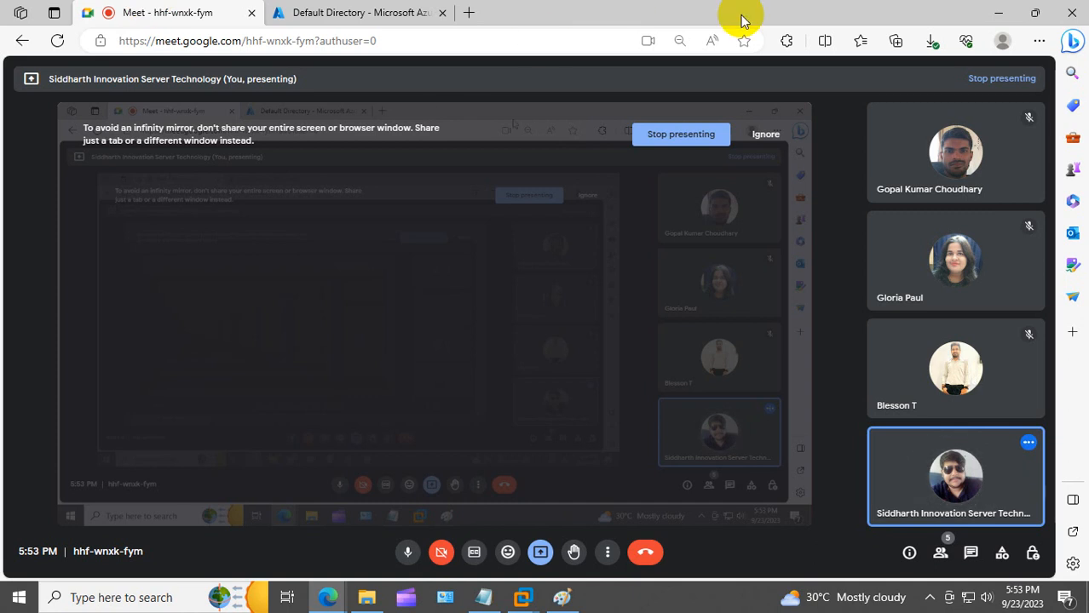
click(1033, 12)
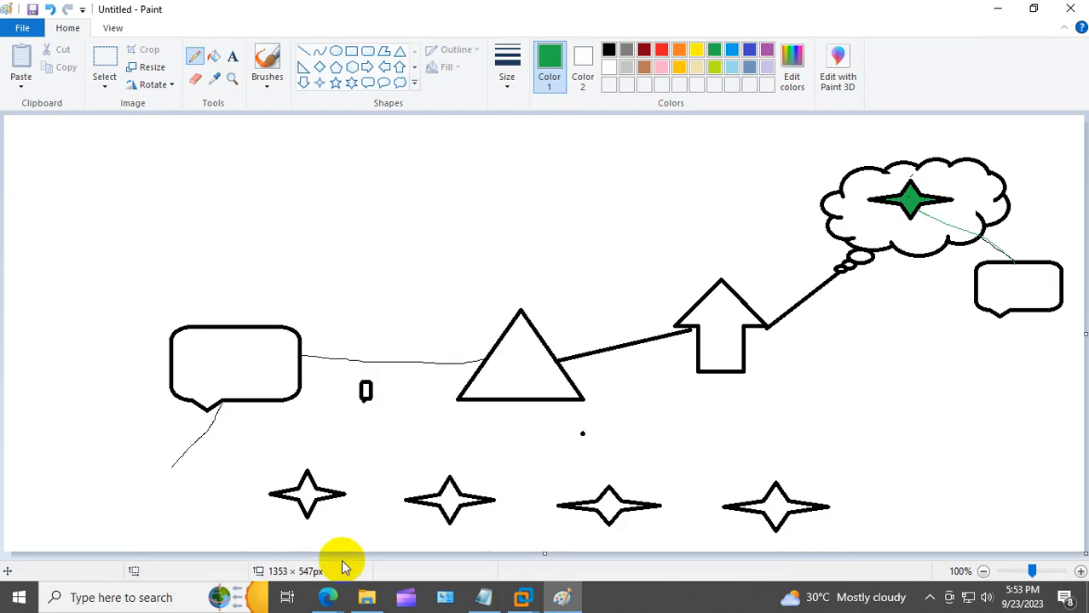
Open DC01.mylab.local in VMware and enter new user user1 with logon name 100
mouse_move(527, 598)
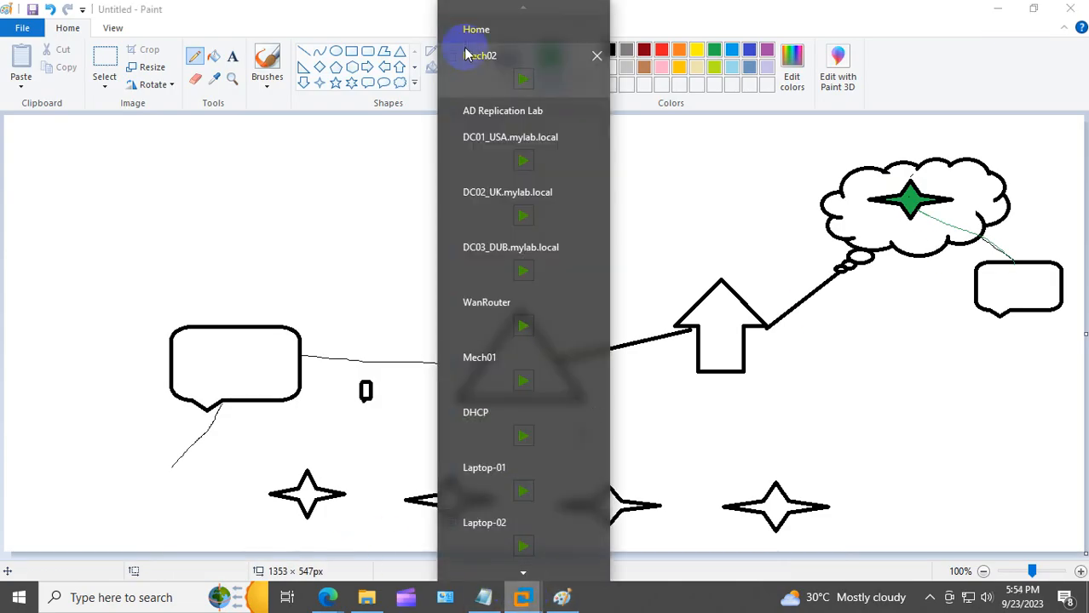
click(503, 63)
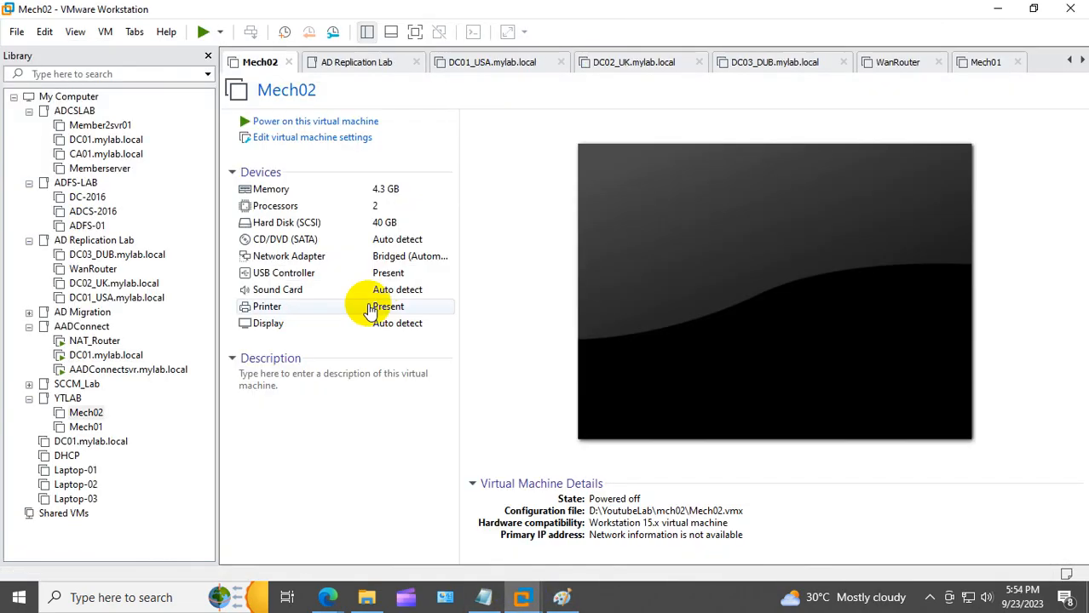
click(109, 356)
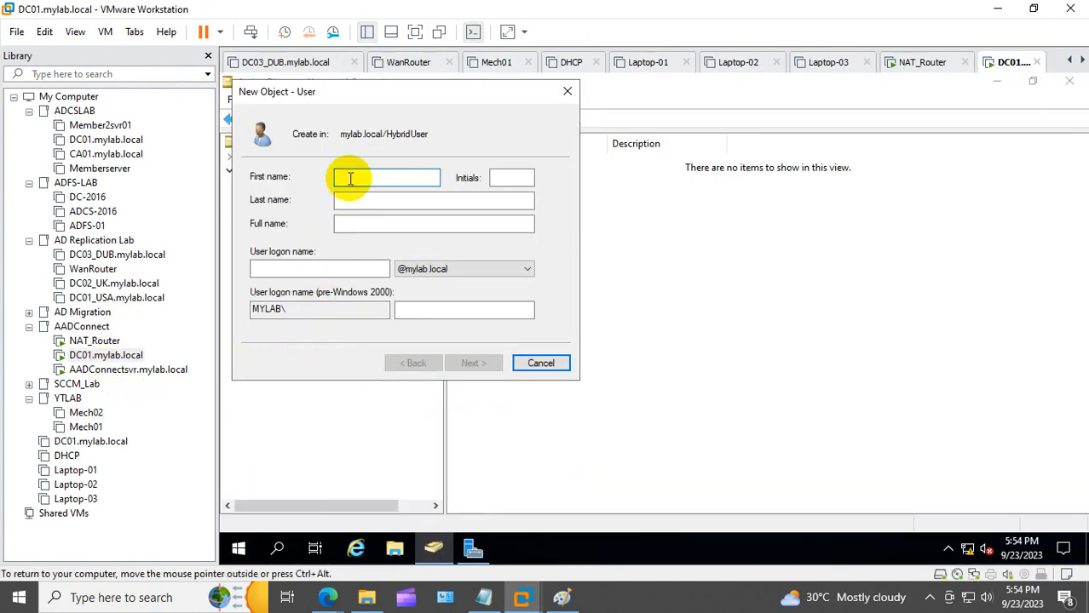
text(user1)
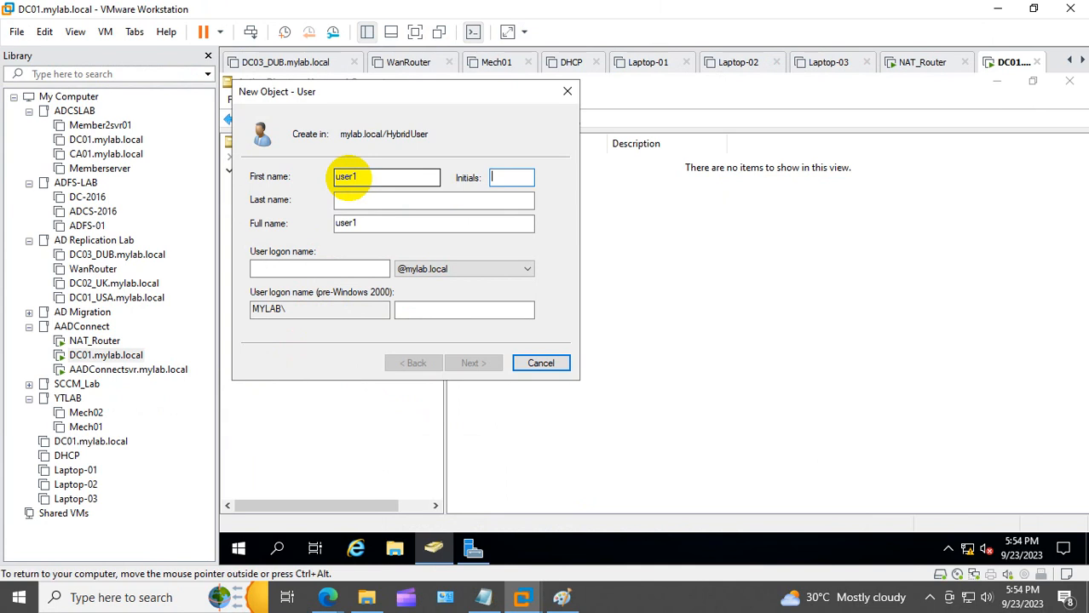
key(Tab)
key(Tab)
key(Tab)
text(100)
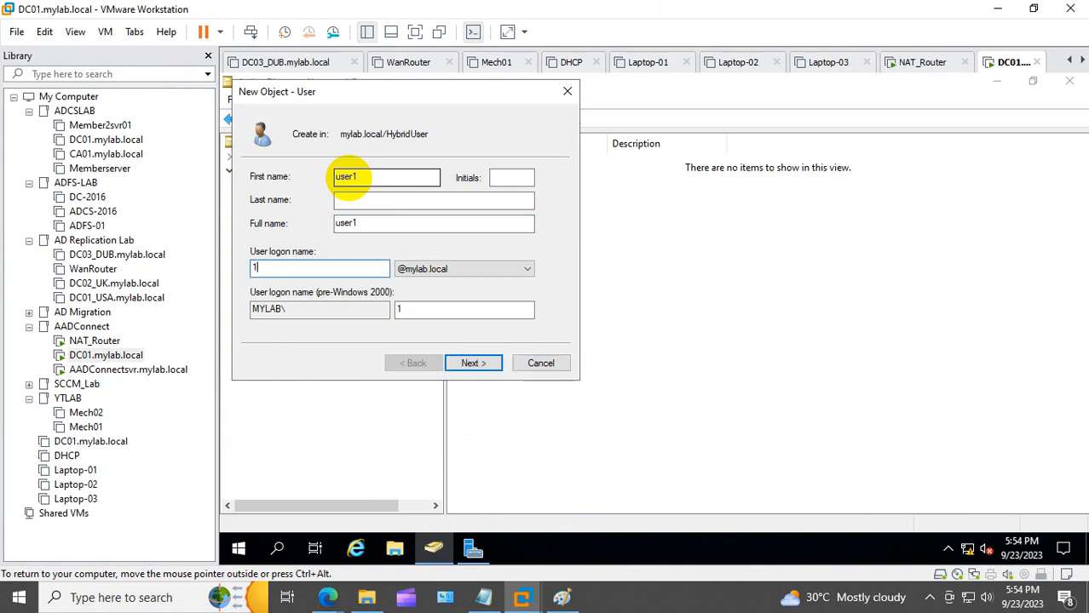
Turn off the forced password change, enter and confirm the password, and finish creating user1
click(474, 365)
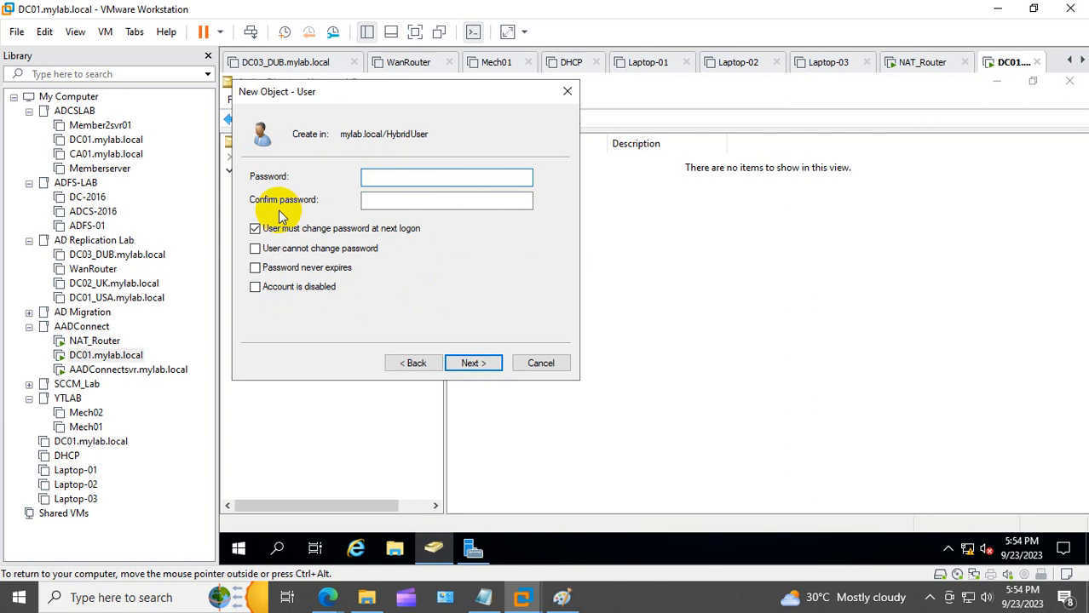
click(254, 228)
click(398, 179)
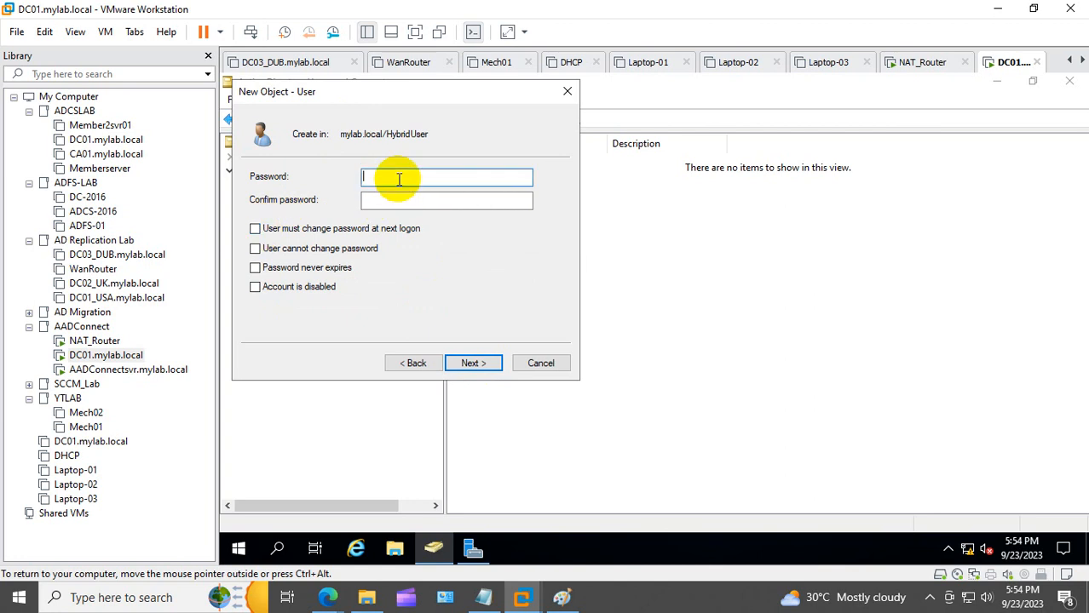
key(Tab)
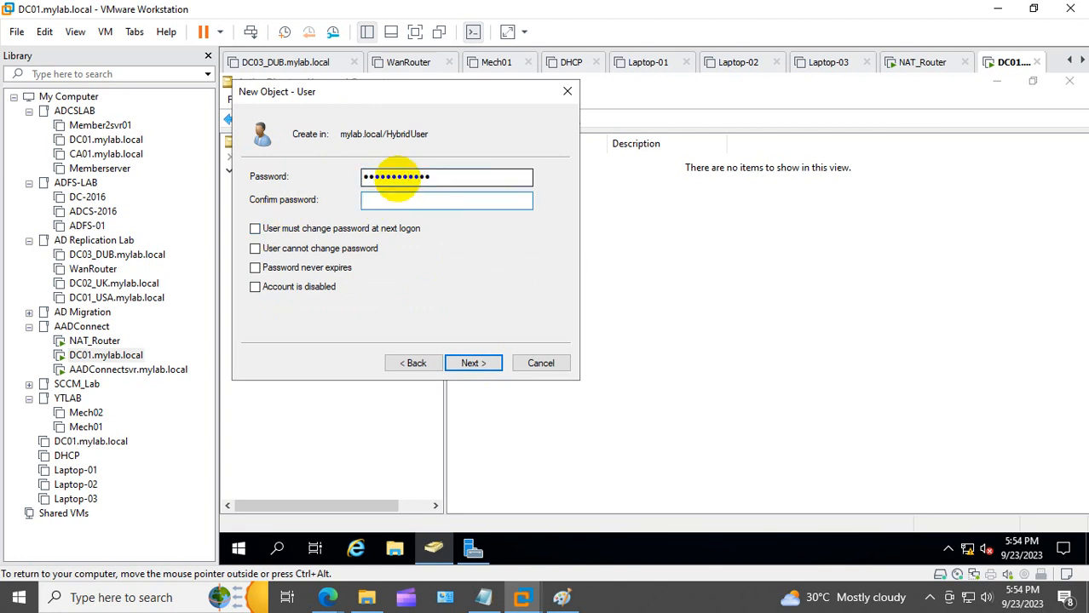
click(474, 363)
click(474, 363)
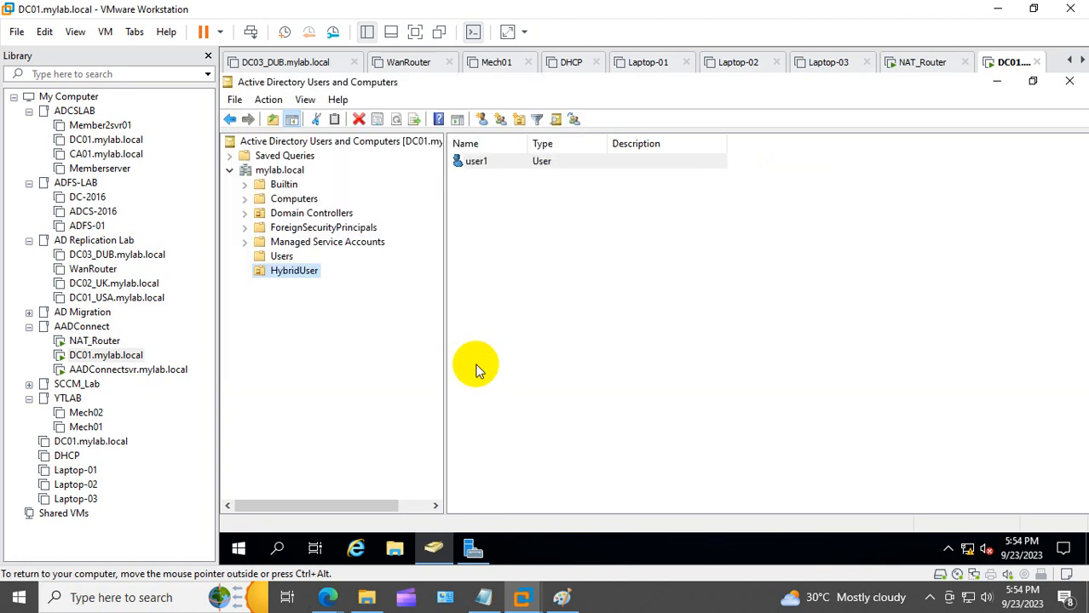
Start a new user in the HybridUser OU named User2 with logon name 200
right_click(286, 271)
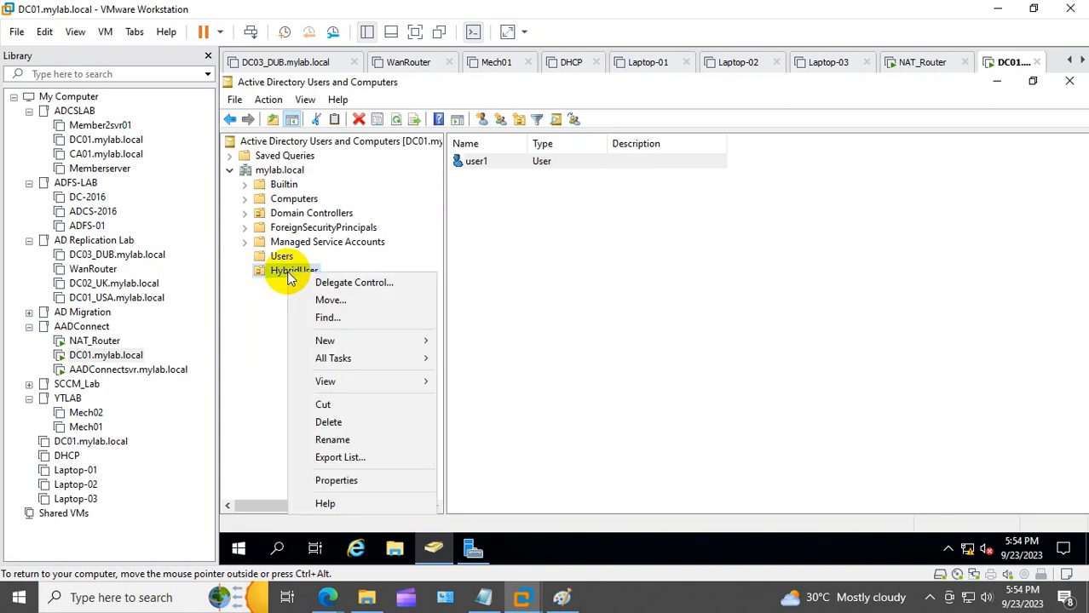
mouse_move(382, 345)
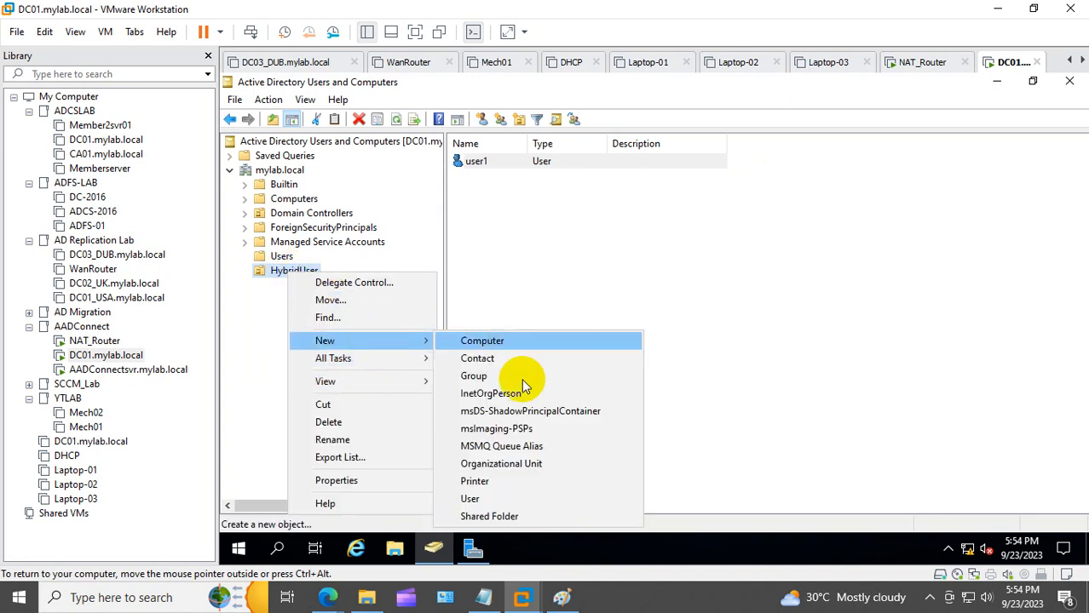
click(486, 498)
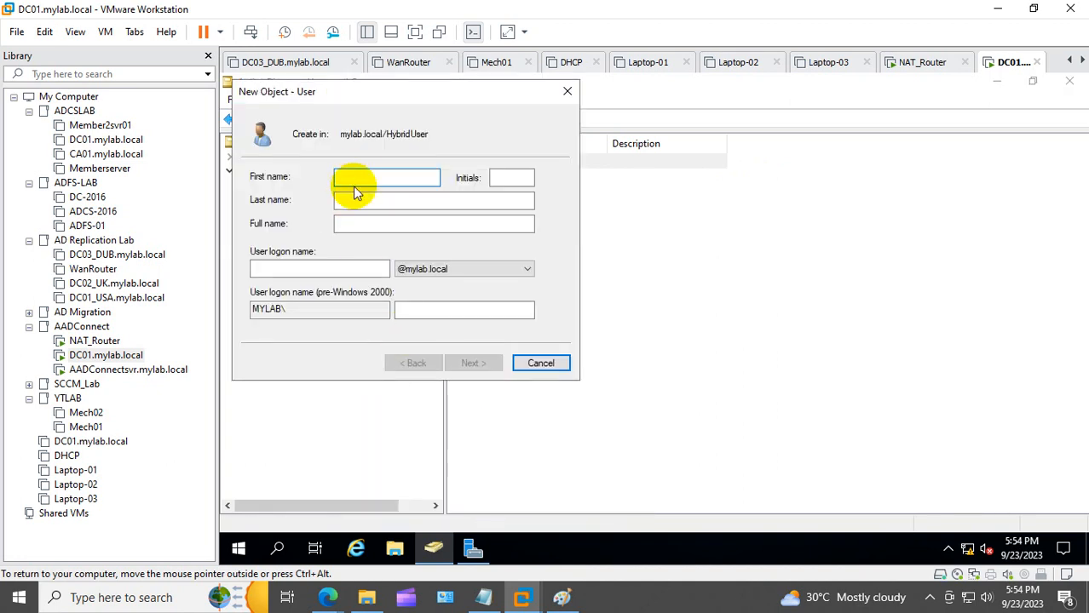
text(User2)
key(Tab)
key(Tab)
key(Tab)
key(Tab)
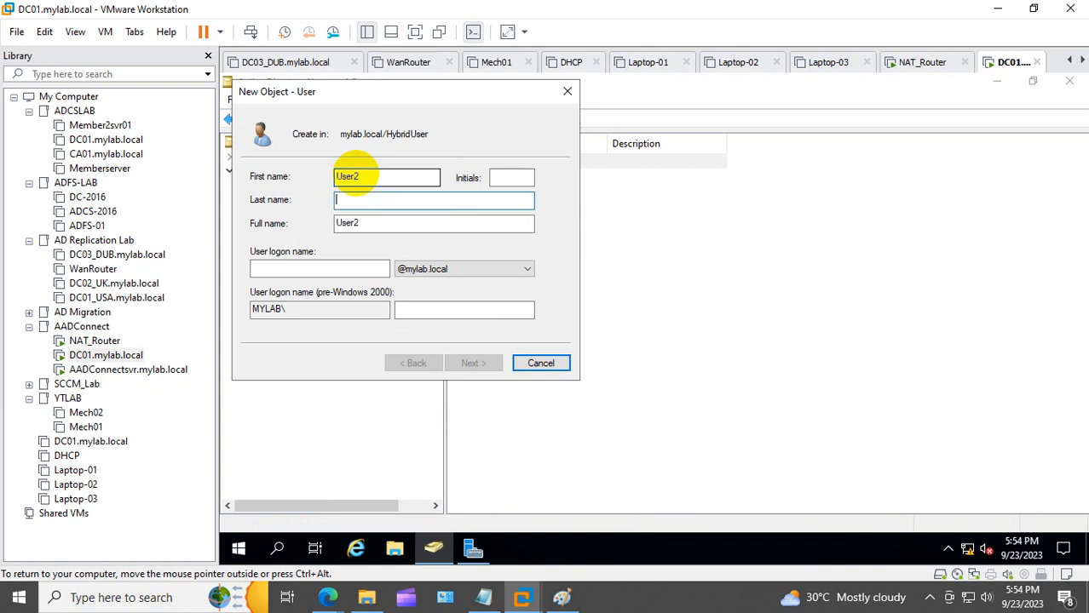
text(us)
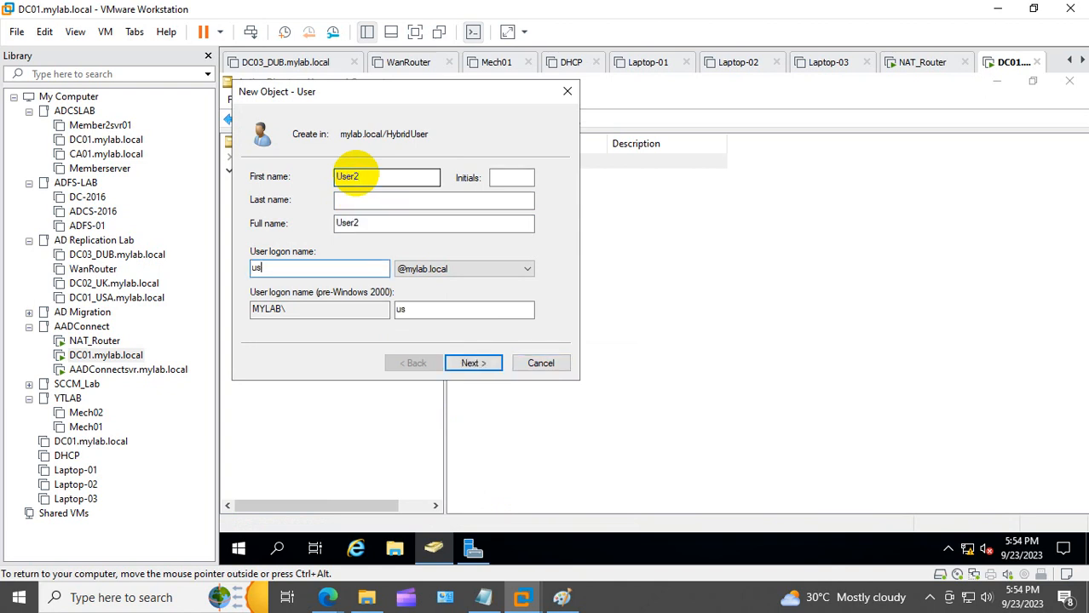
key(BackSpace)
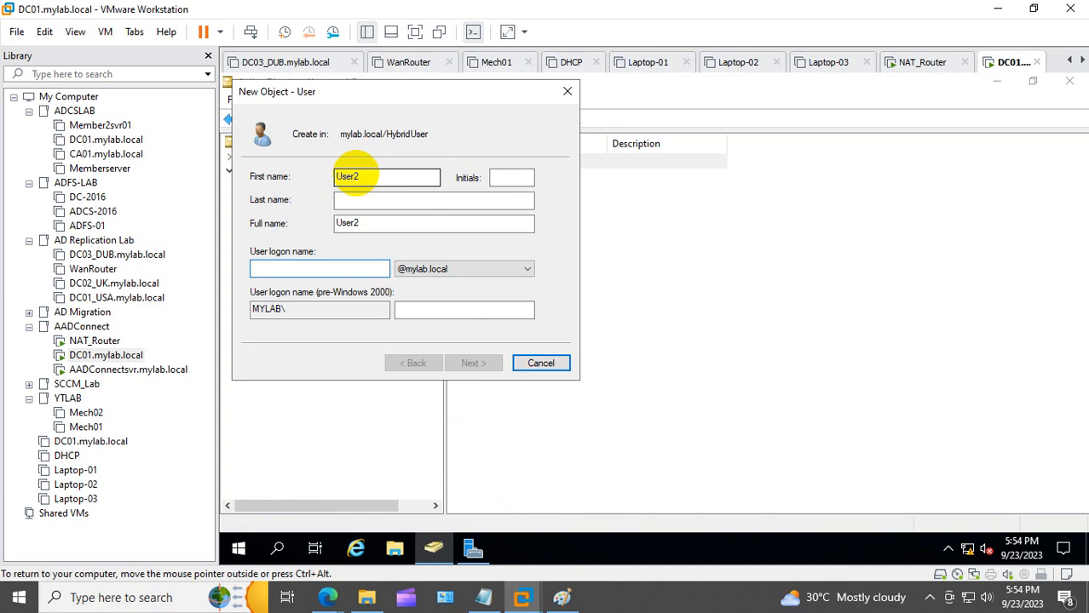
text(200)
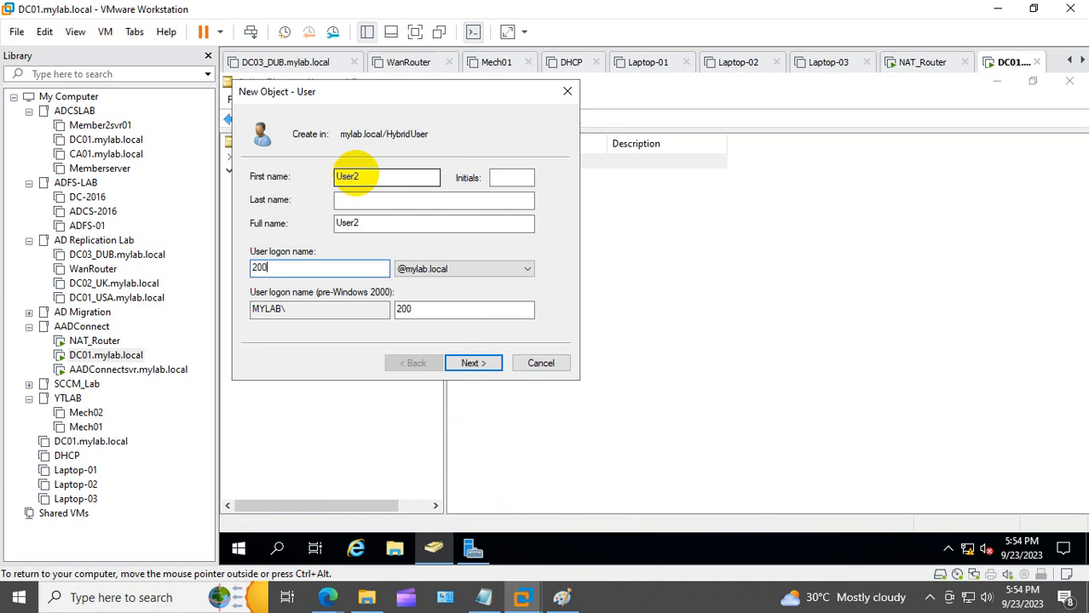
Drop the must-change-password requirement, enter and confirm the password, and finish creating User2
click(472, 363)
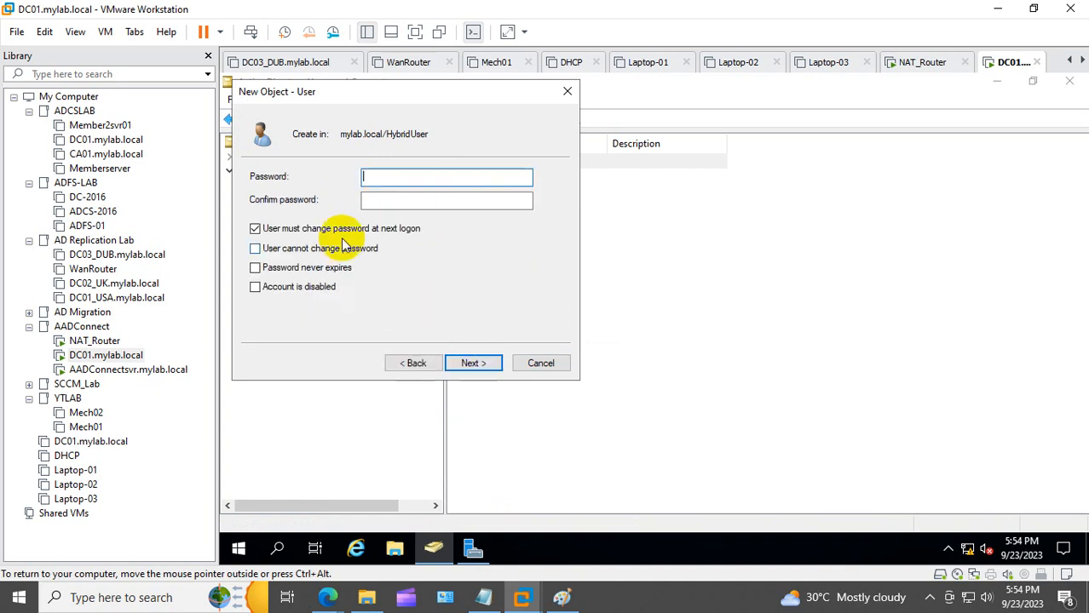
click(284, 229)
click(400, 176)
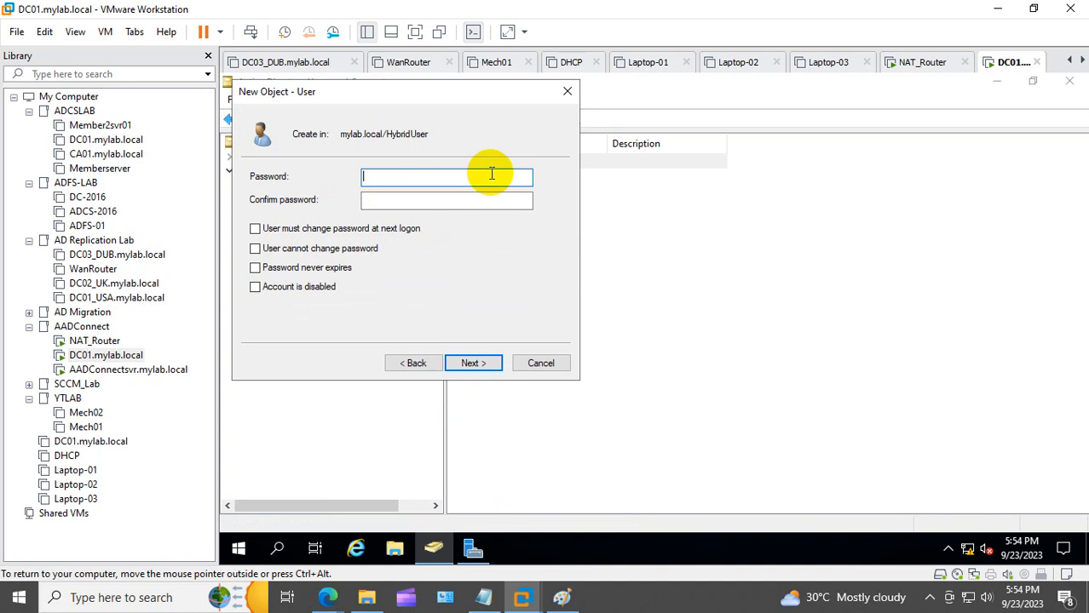
text(•••••••••••••)
key(Tab)
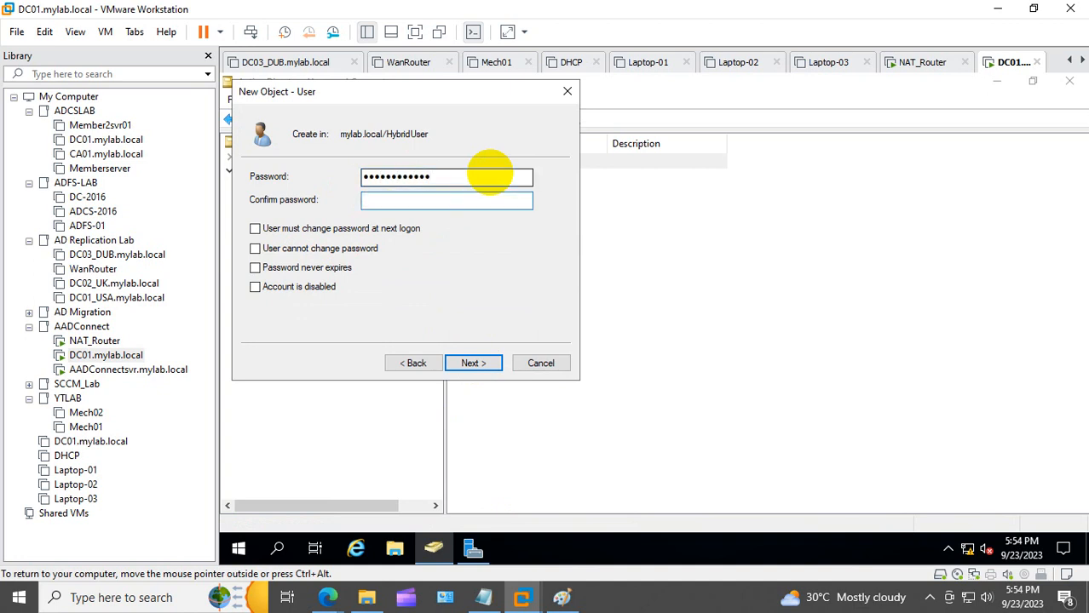
text(••••••••••••)
click(481, 359)
click(480, 357)
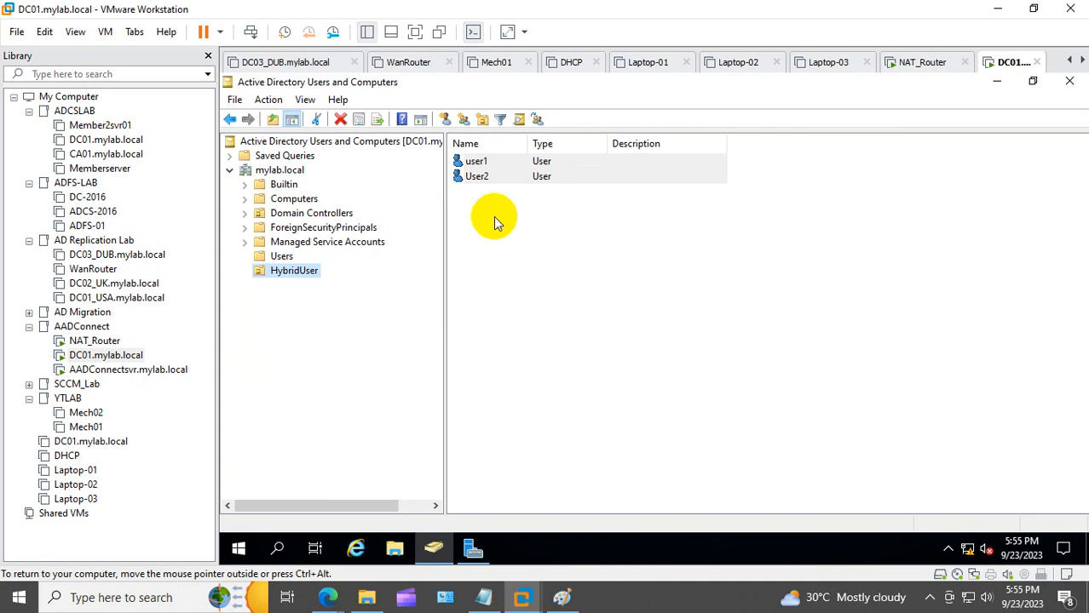
Start a new user in the HybridUser OU named User3 with logon name 300
right_click(289, 270)
mouse_move(368, 338)
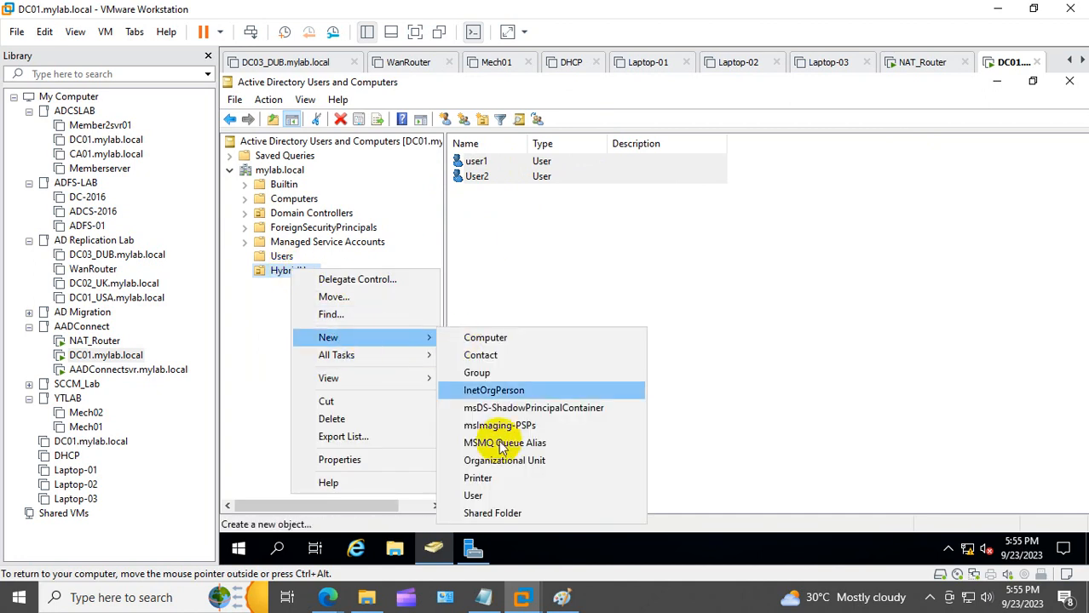
click(497, 493)
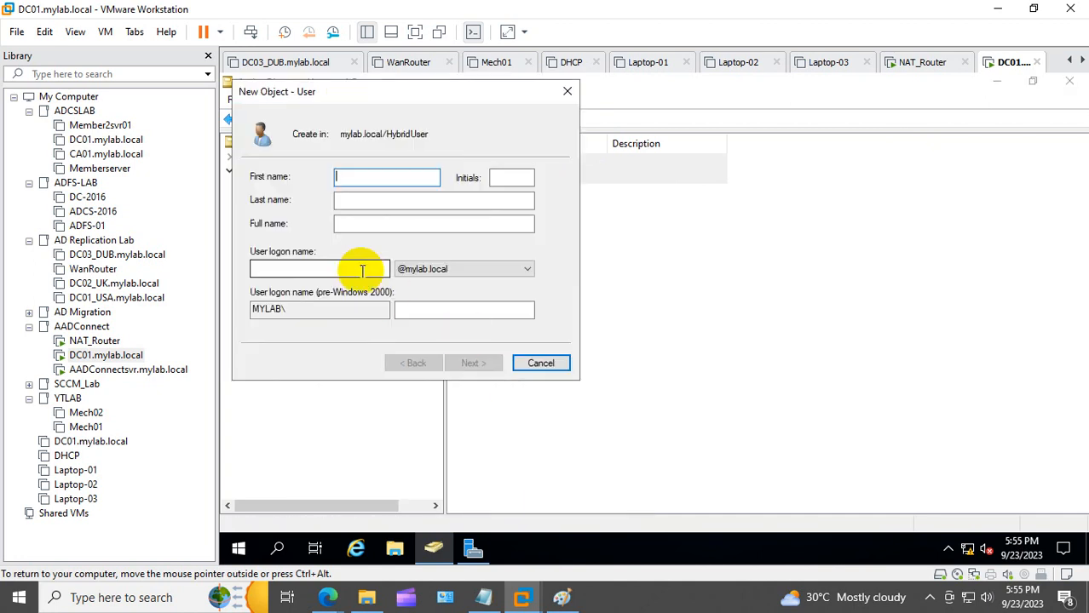
text(User3)
key(Tab)
key(Tab)
key(Tab)
click(362, 268)
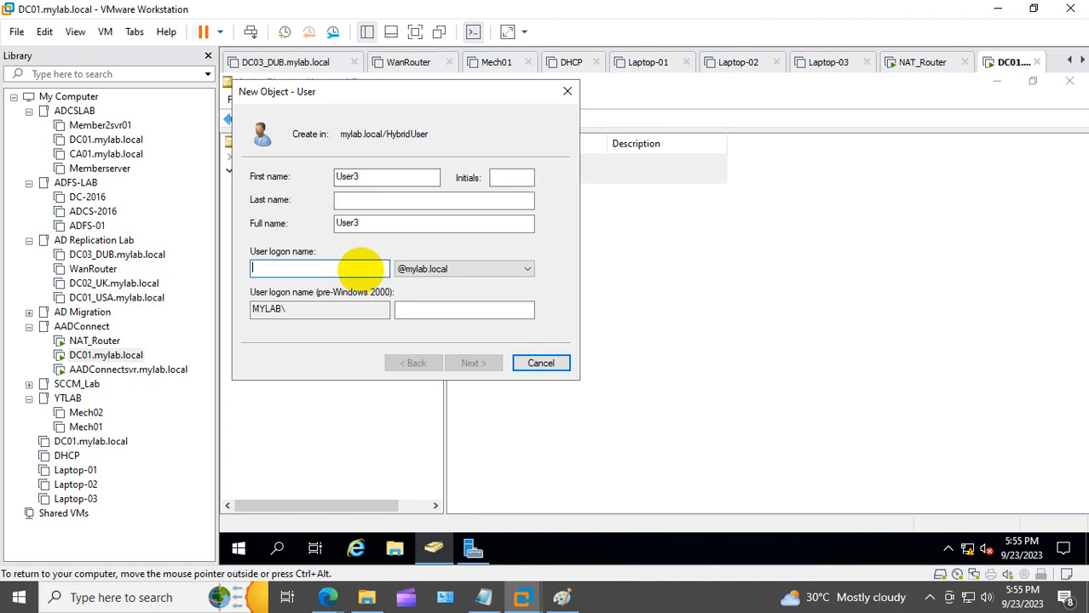
text(3000)
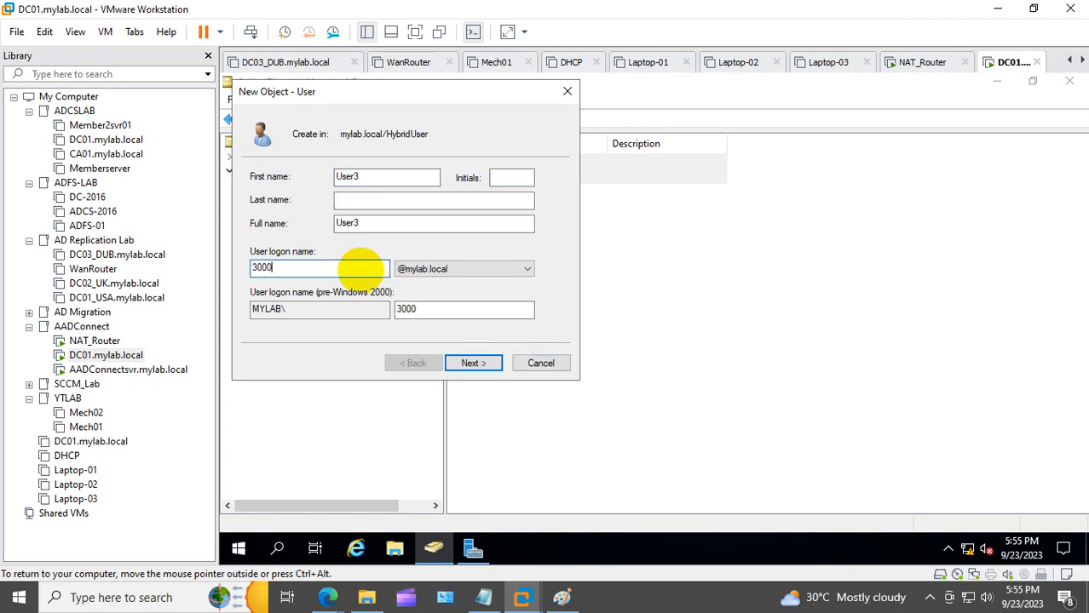
key(BackSpace)
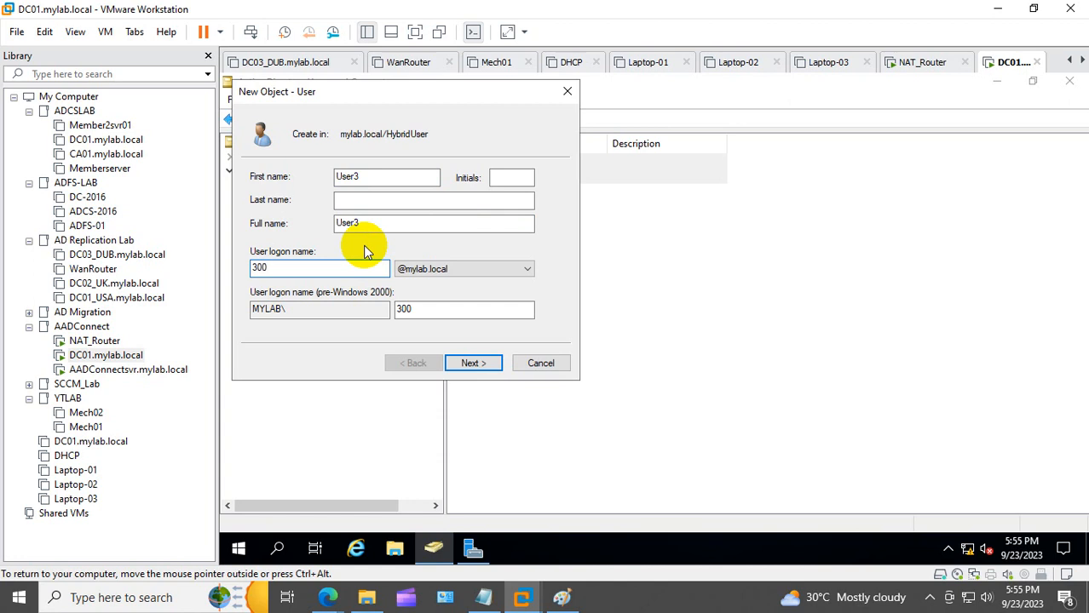
Enter and confirm the password for User3 and finish the wizard
click(473, 361)
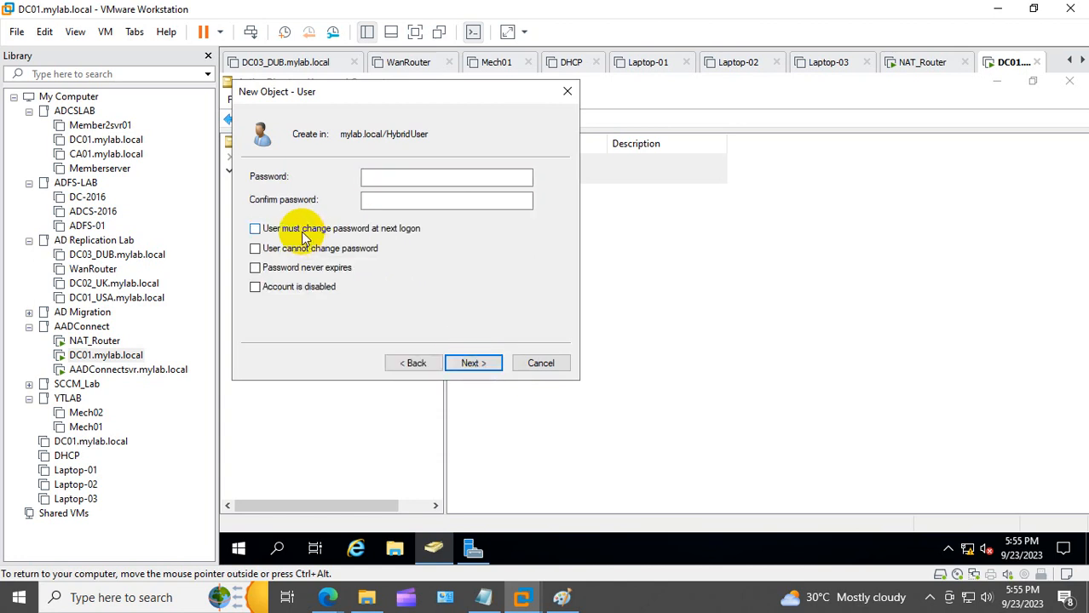
click(375, 185)
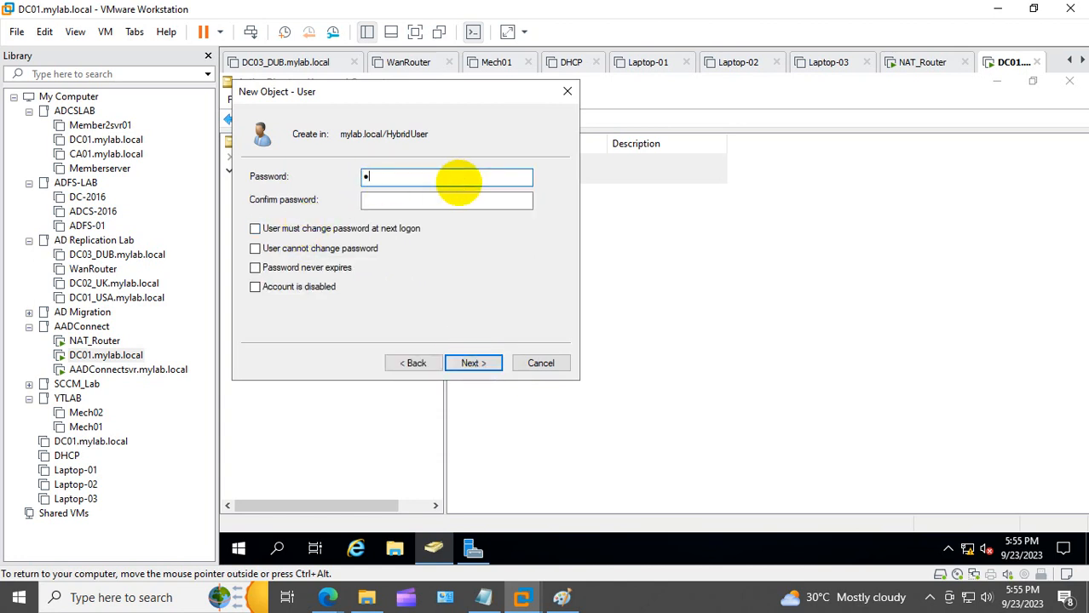
key(Tab)
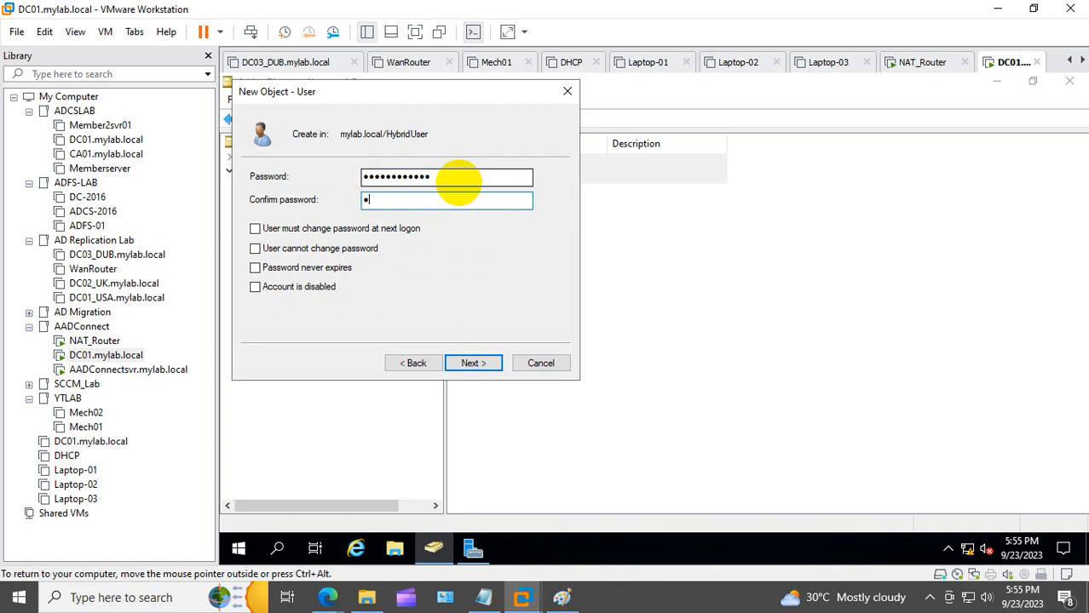
key(Return)
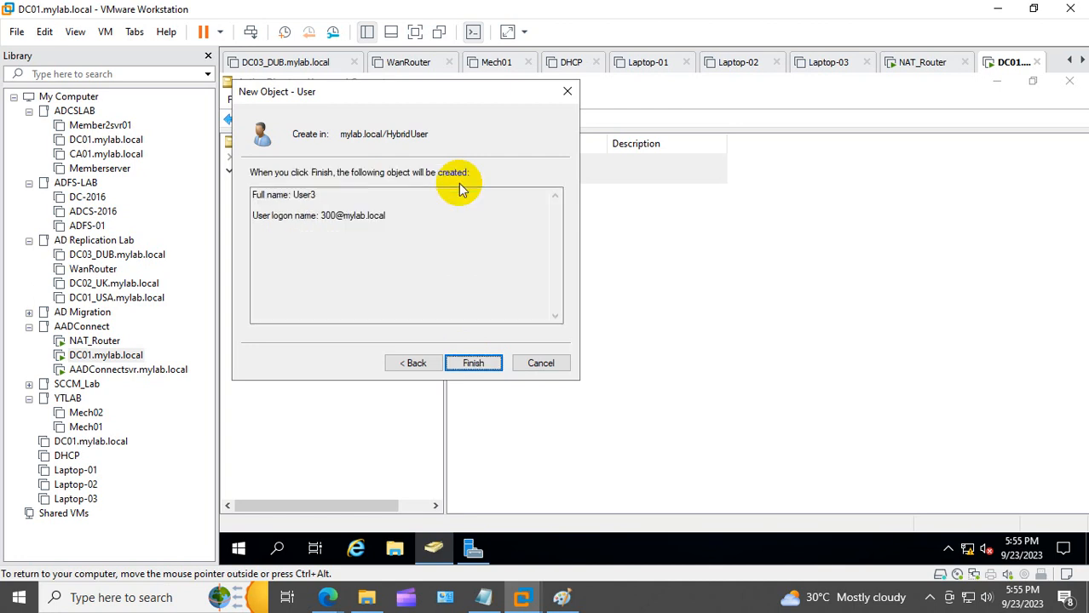
click(464, 367)
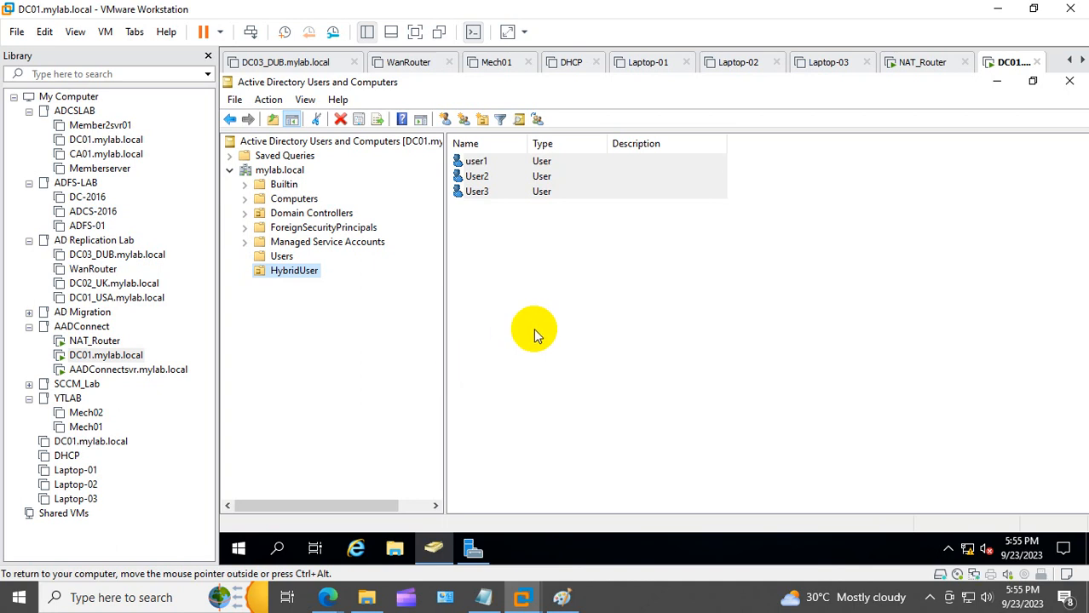
On AADConnectsvr, allow network discovery, dismiss the shutdown prompt, and close Server Manager
click(103, 371)
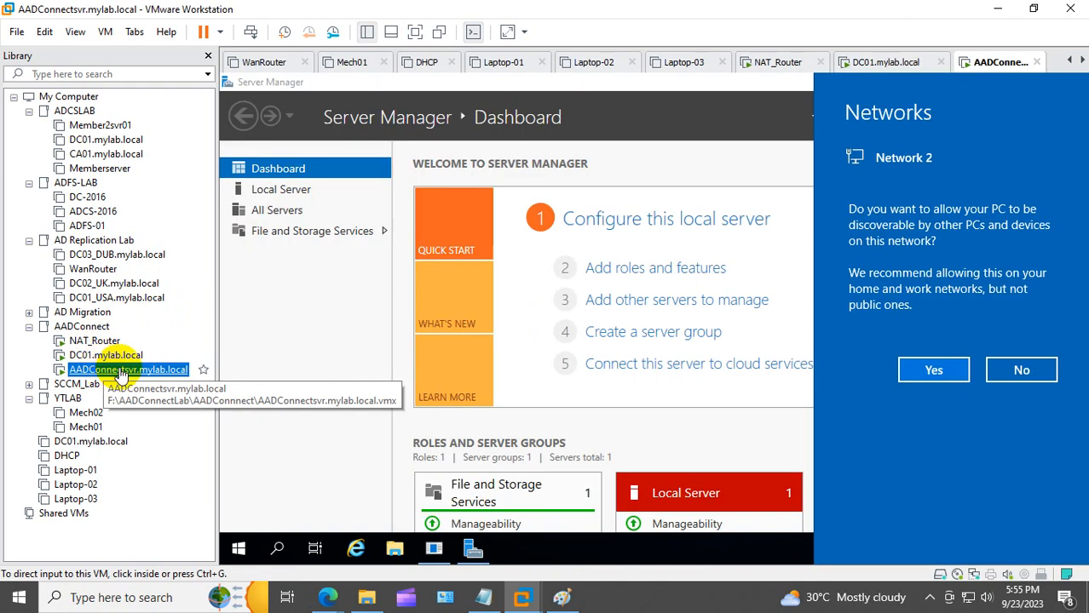
click(937, 369)
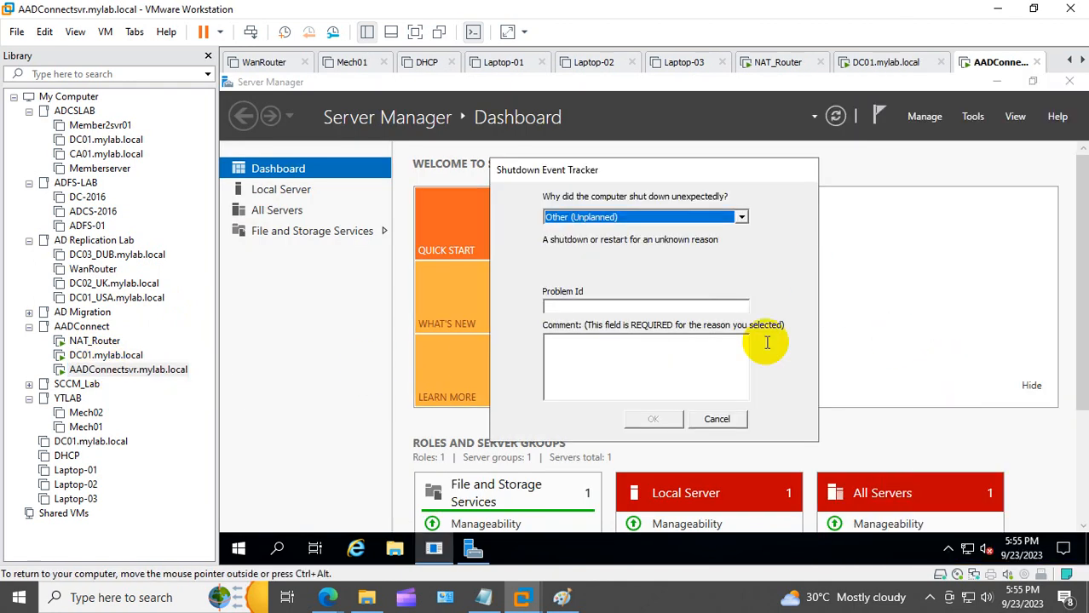
click(717, 419)
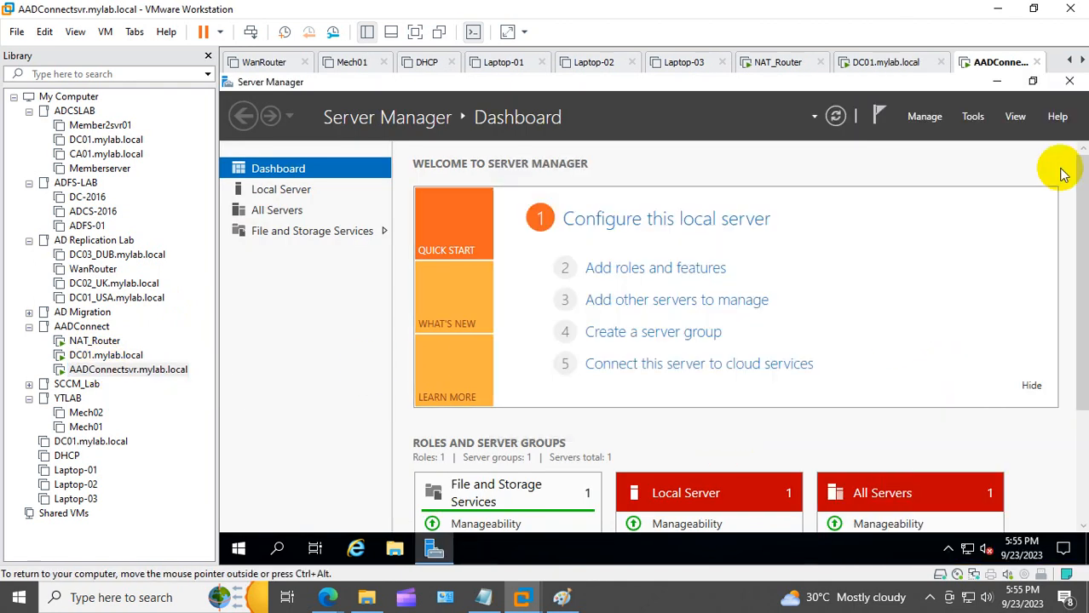
click(1071, 83)
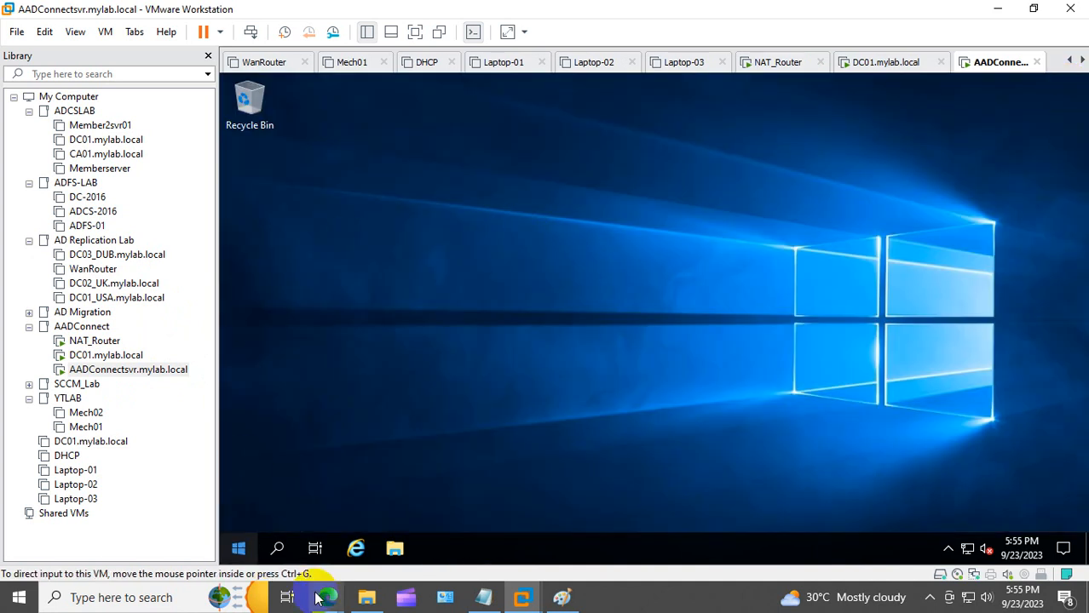
Copy AADConnectProvisioningAgentSetup from the host's Downloads folder onto the VM desktop
click(365, 599)
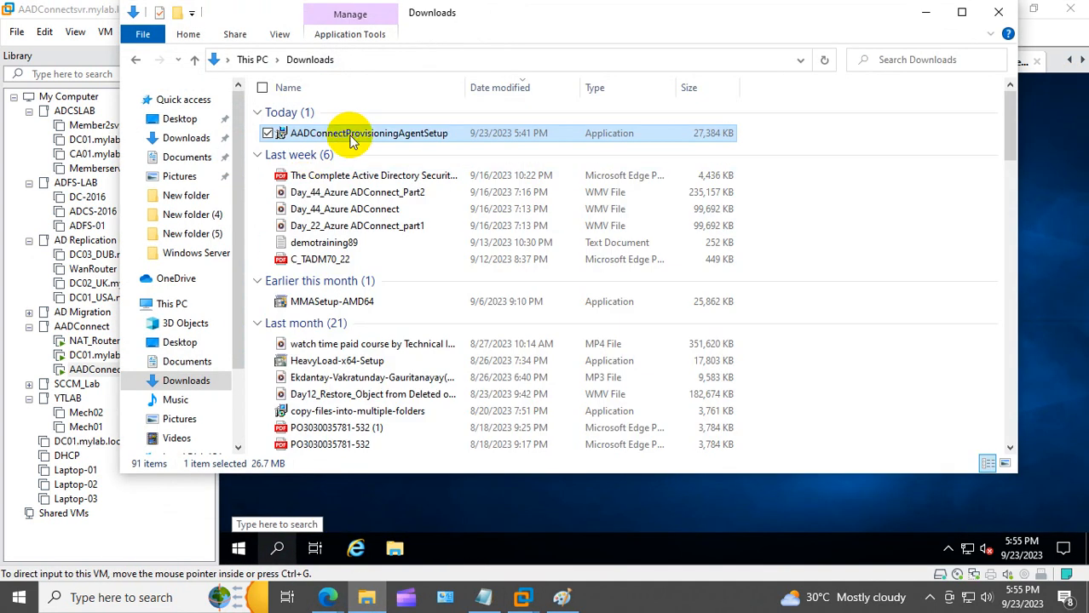
right_click(353, 140)
click(206, 372)
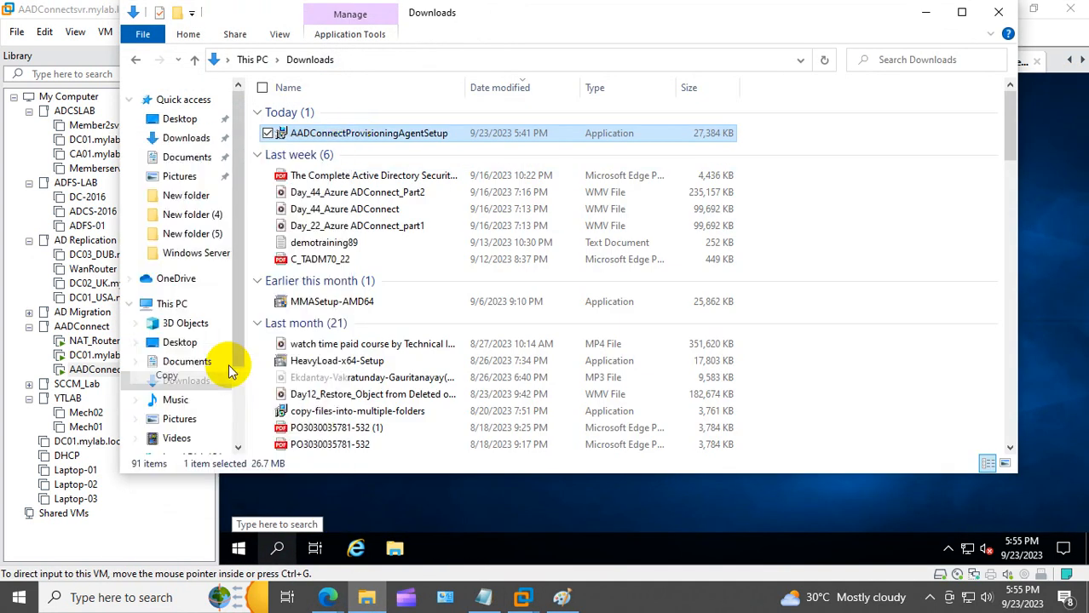
click(1037, 252)
right_click(456, 192)
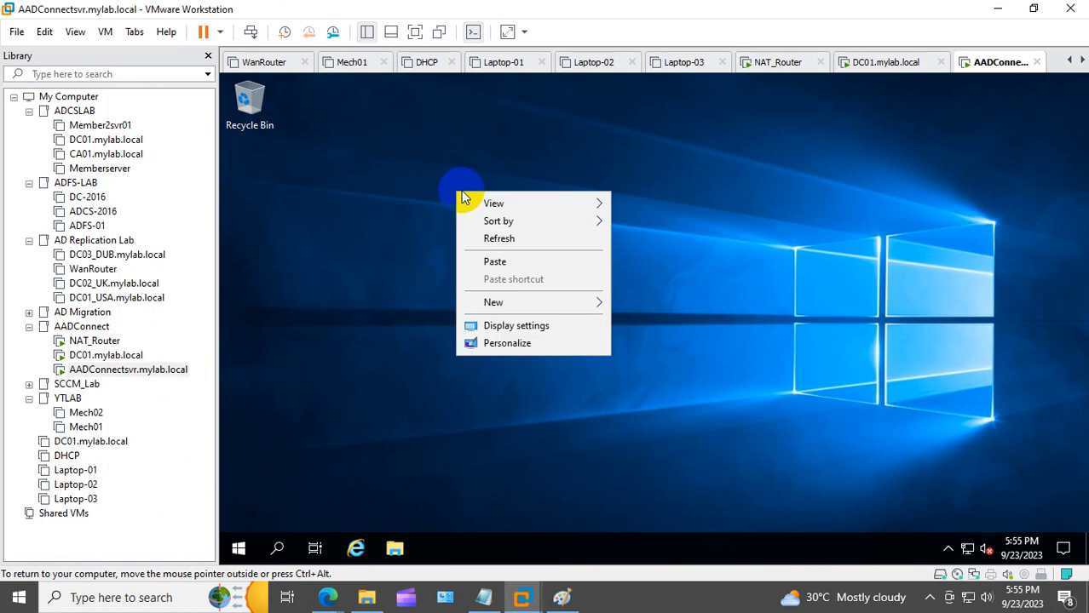
click(496, 261)
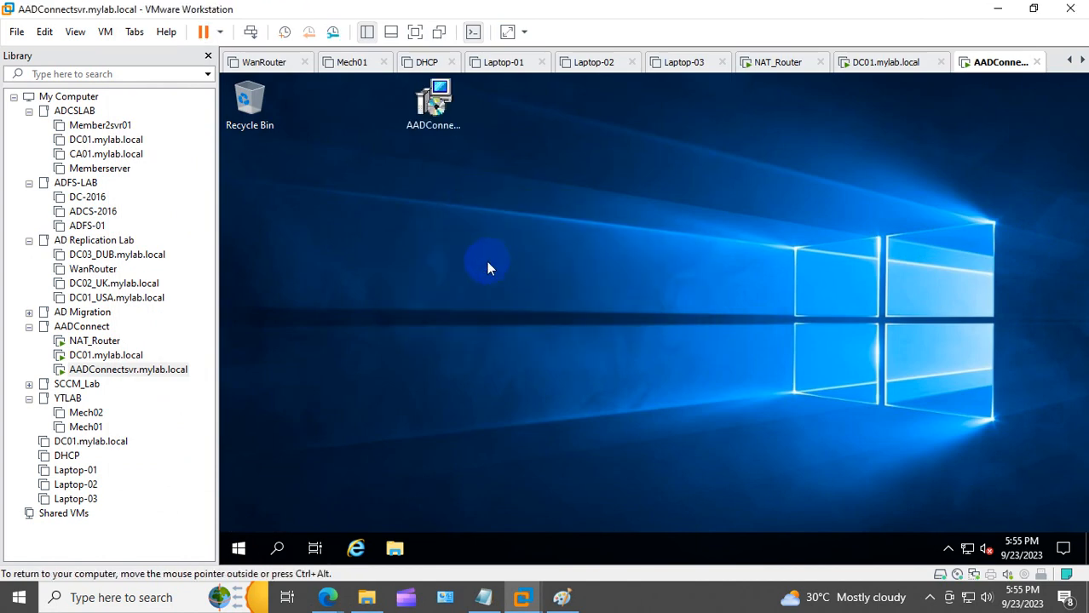
click(428, 112)
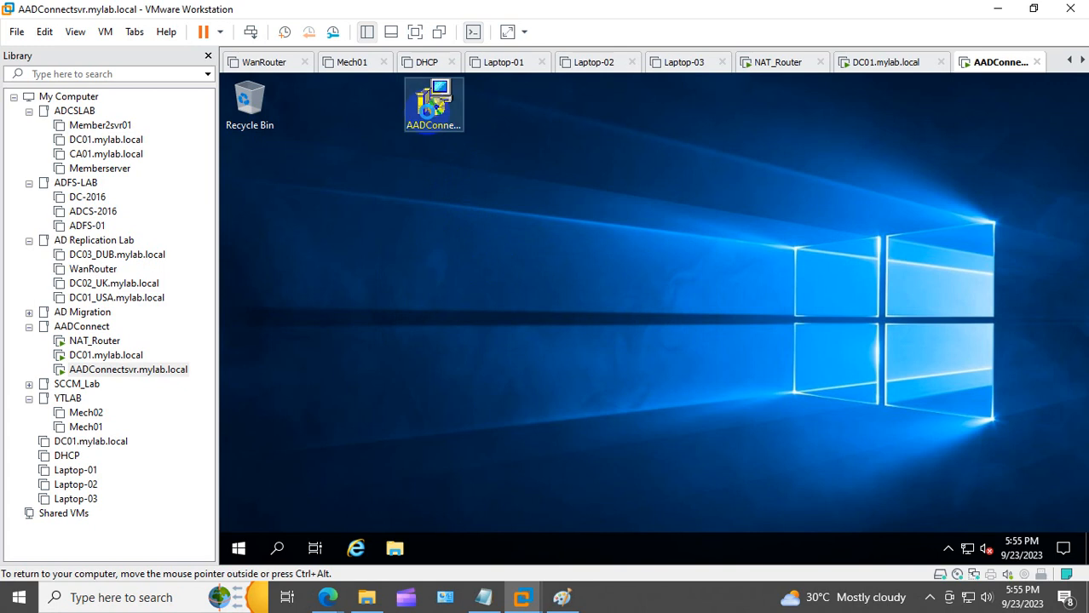
Run the provisioning agent installer as administrator, accept the license terms, and start installation
right_click(428, 116)
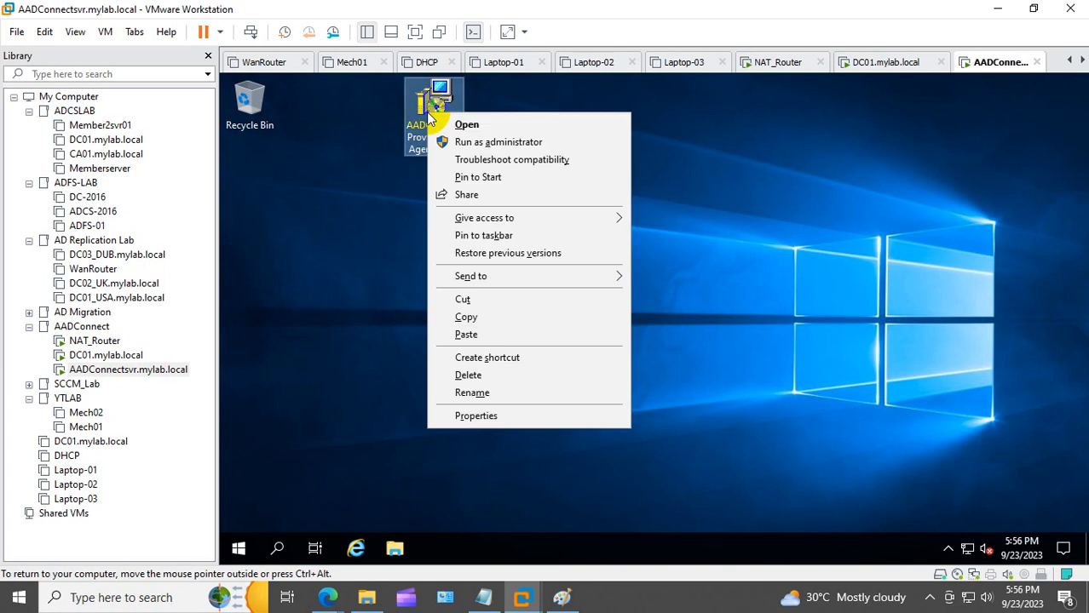
click(479, 142)
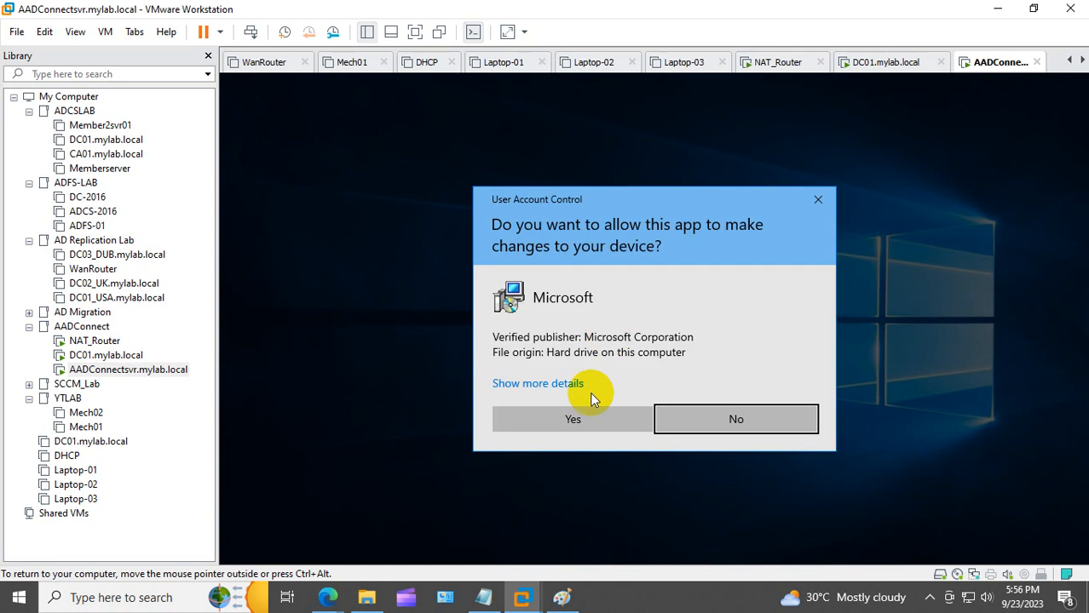
click(572, 419)
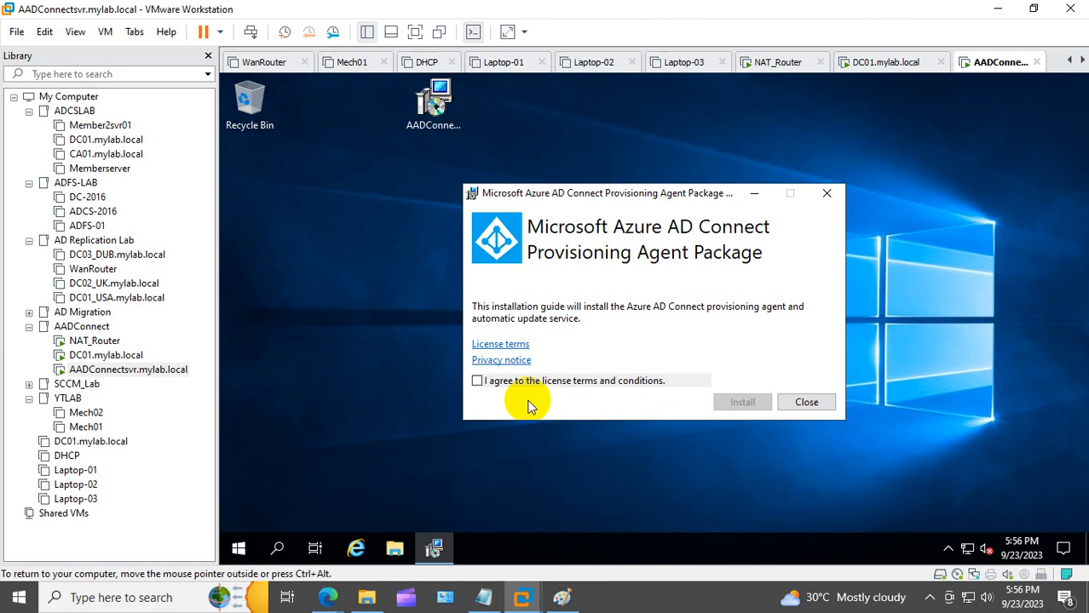
click(477, 381)
click(738, 404)
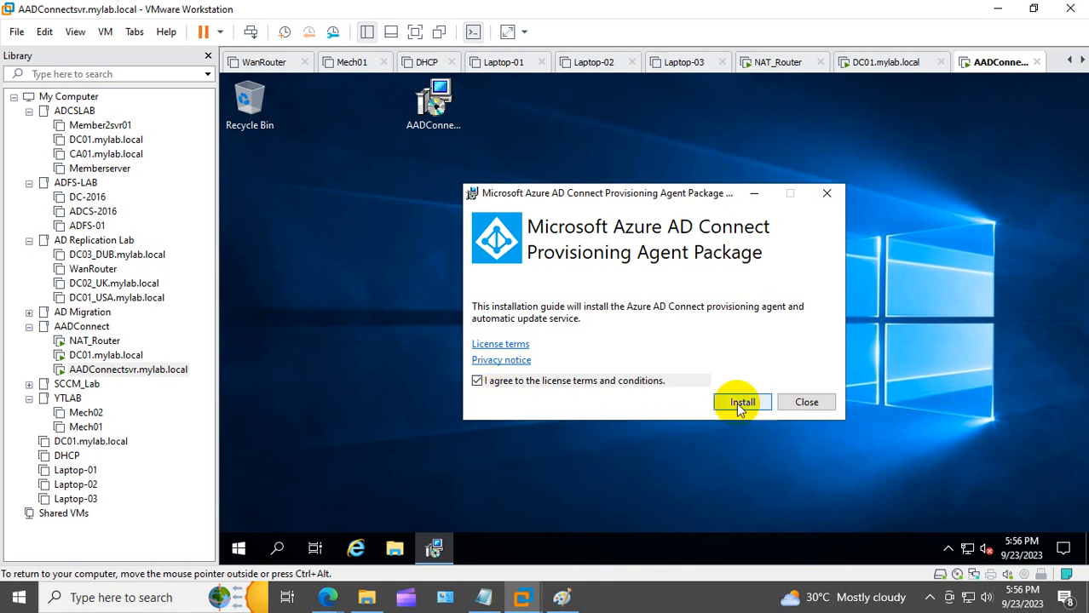
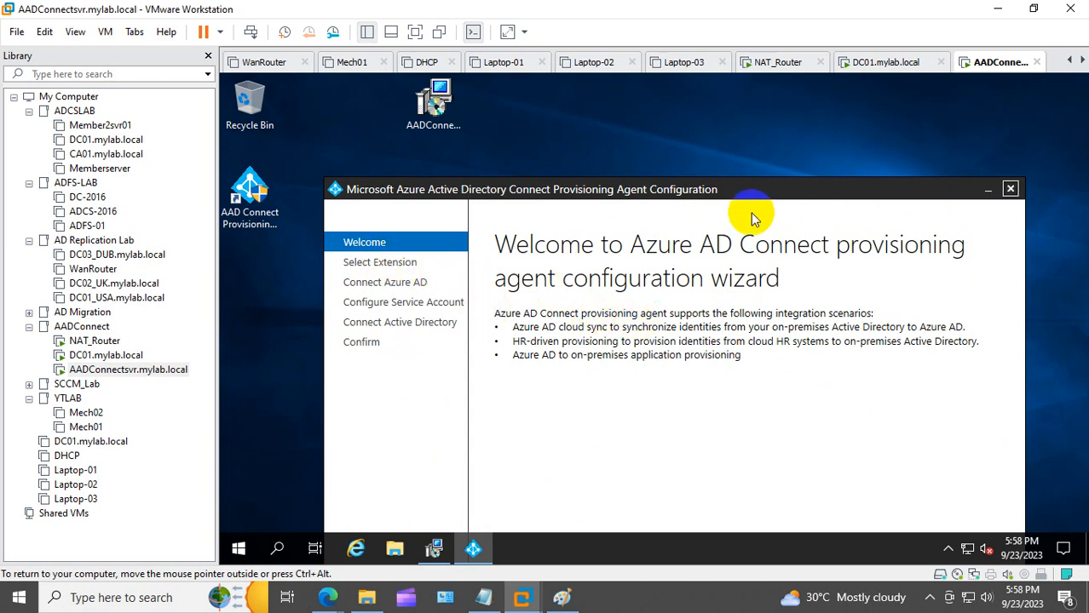
Move the wizard up and left, then choose the HR-driven provisioning / Azure AD Connect Cloud Sync extension
drag(748, 193, 776, 104)
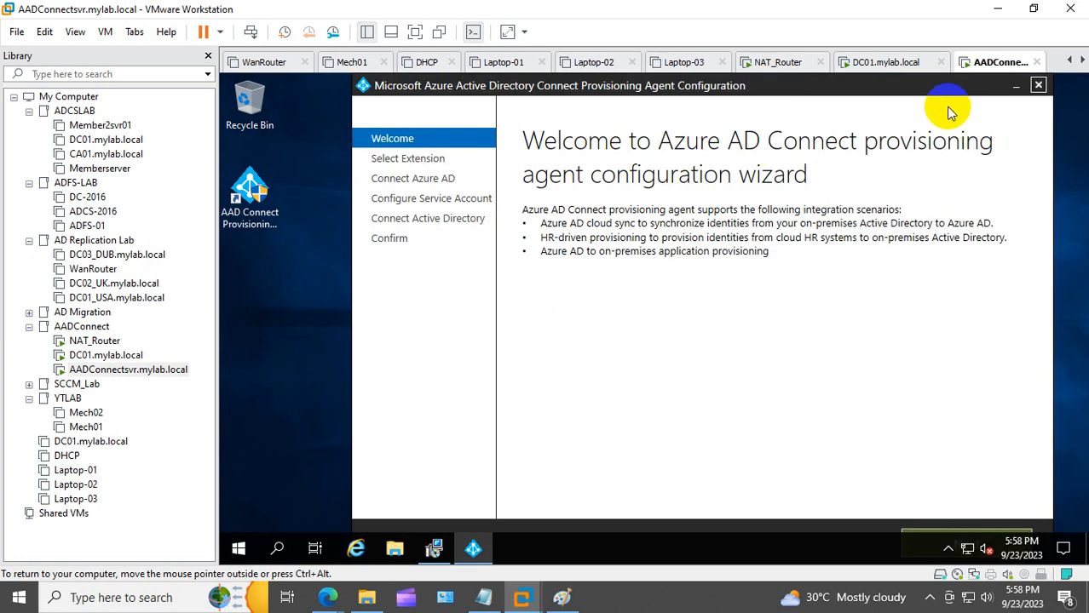
drag(894, 89, 862, 78)
click(934, 532)
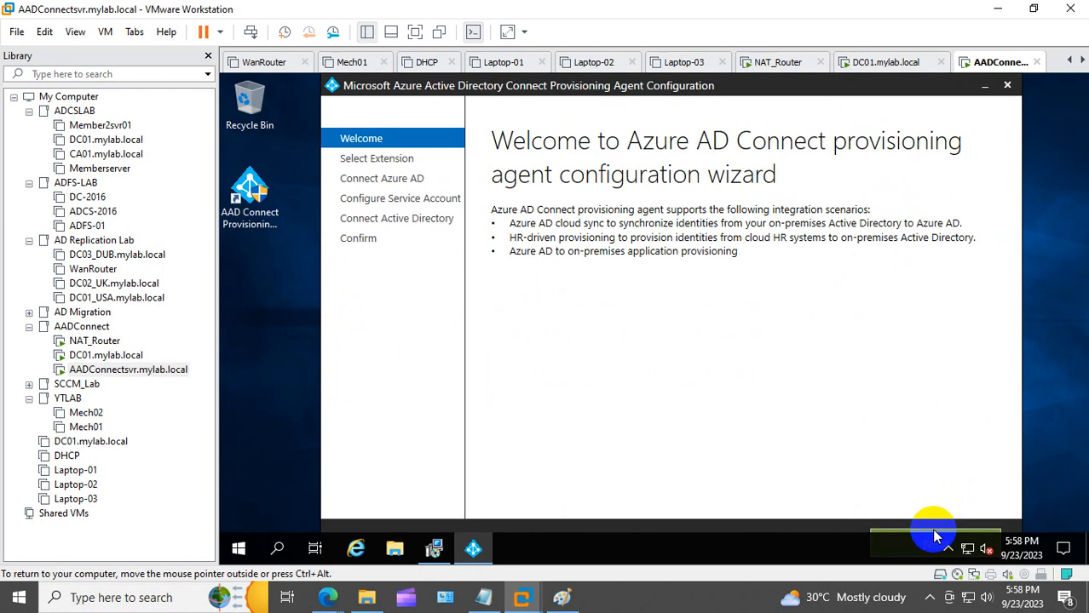
click(934, 534)
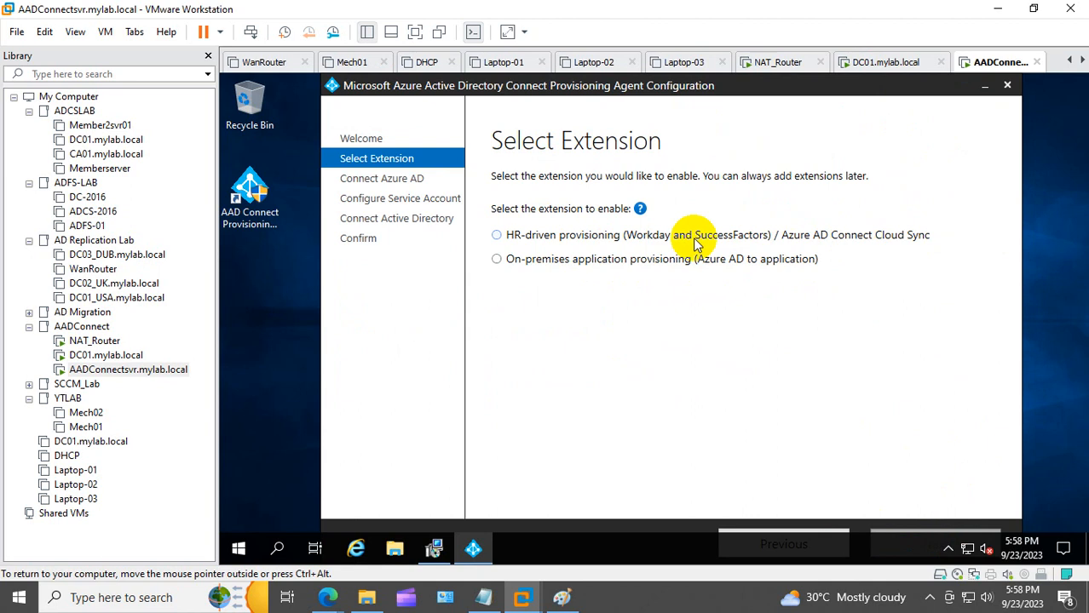
click(498, 237)
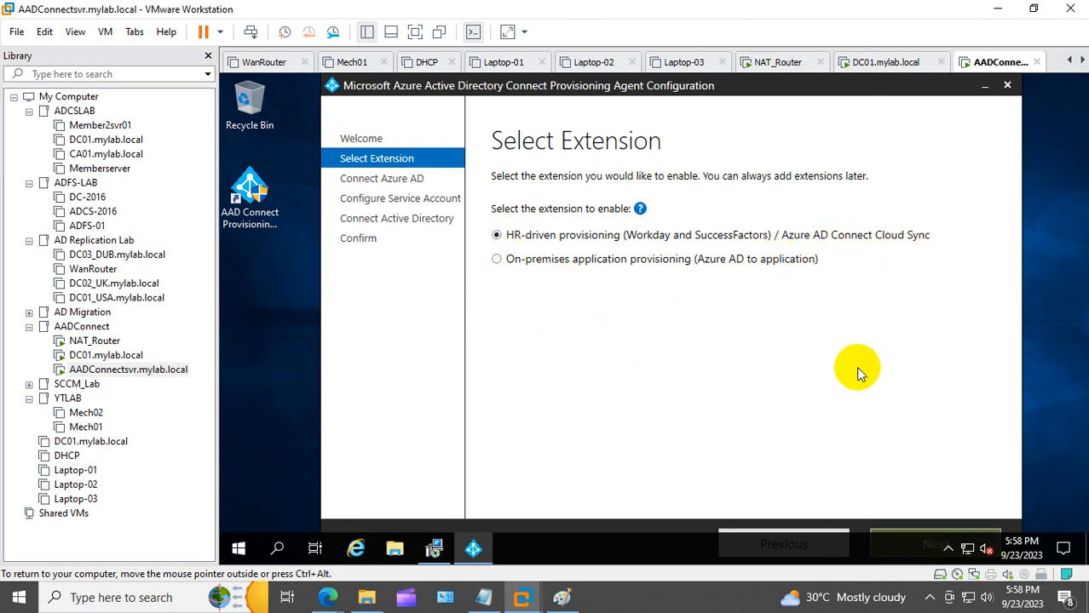
click(931, 535)
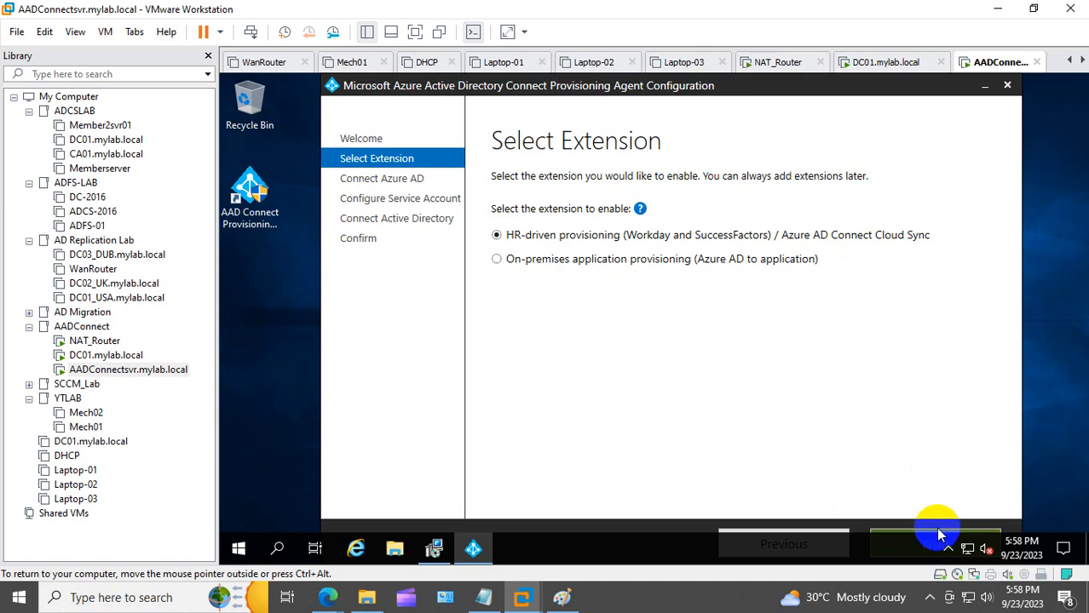
click(937, 538)
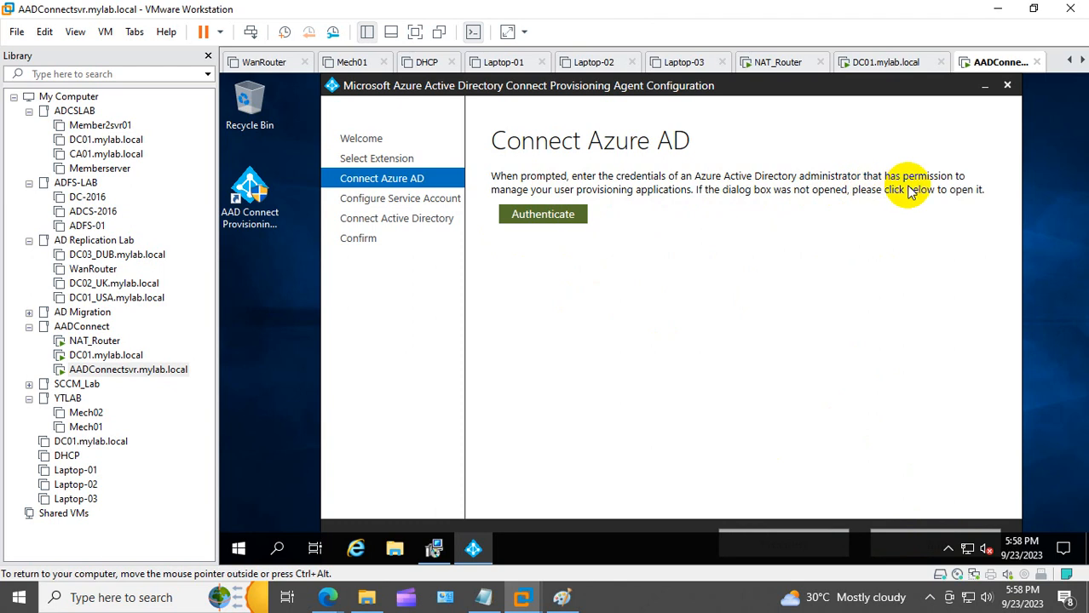
Start Azure AD authentication and submit the admin sign-in name copied from the notes
click(558, 214)
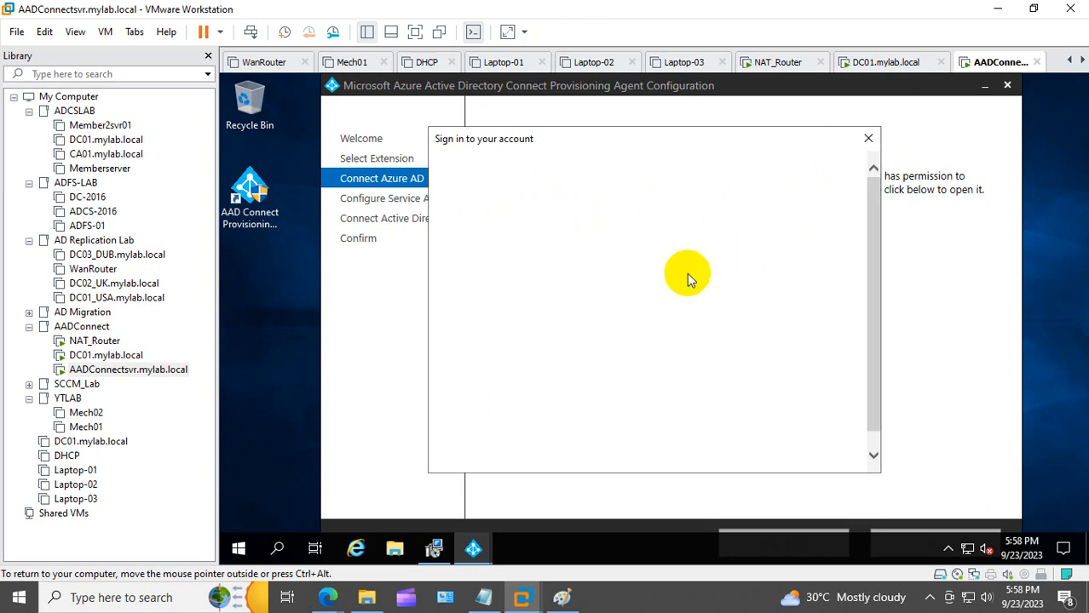
click(482, 597)
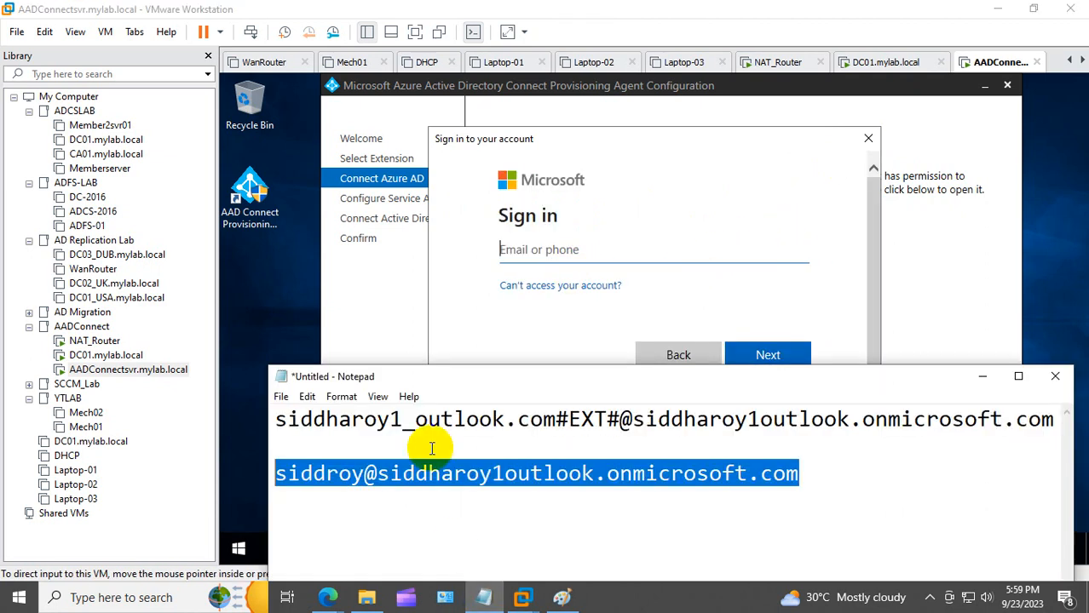
right_click(731, 471)
click(584, 279)
click(572, 249)
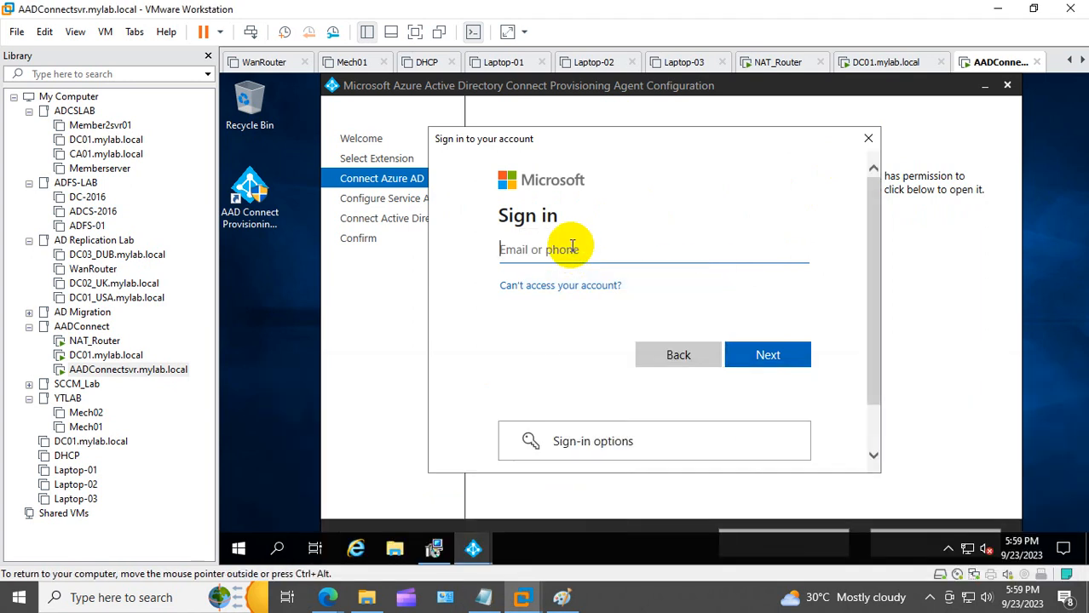
key(ctrl+v)
click(769, 353)
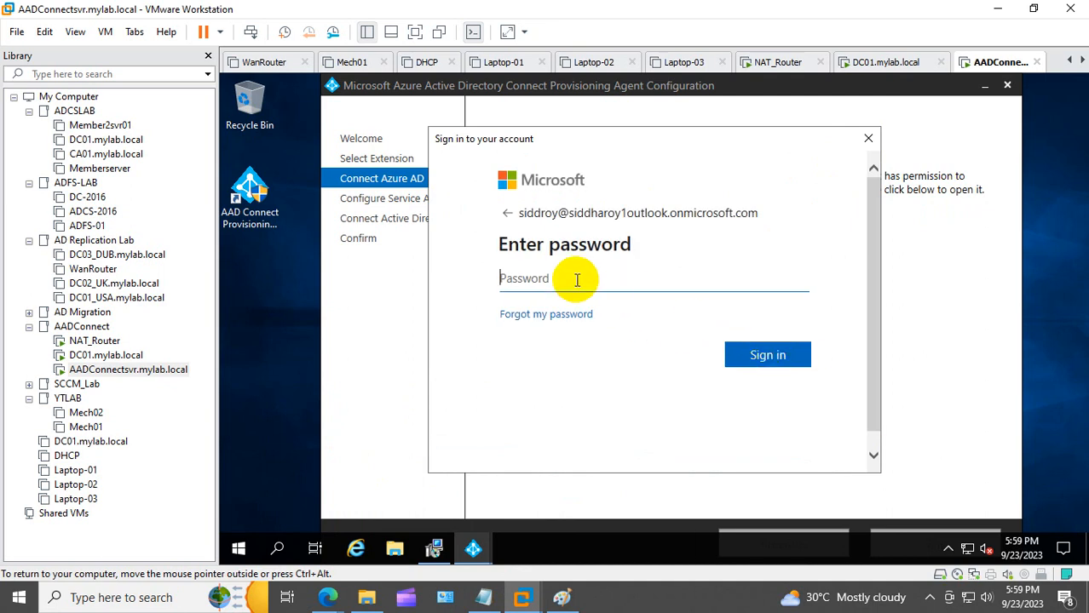
Enter the admin password, verify with the texted code, and authenticate again
text(••••••••••)
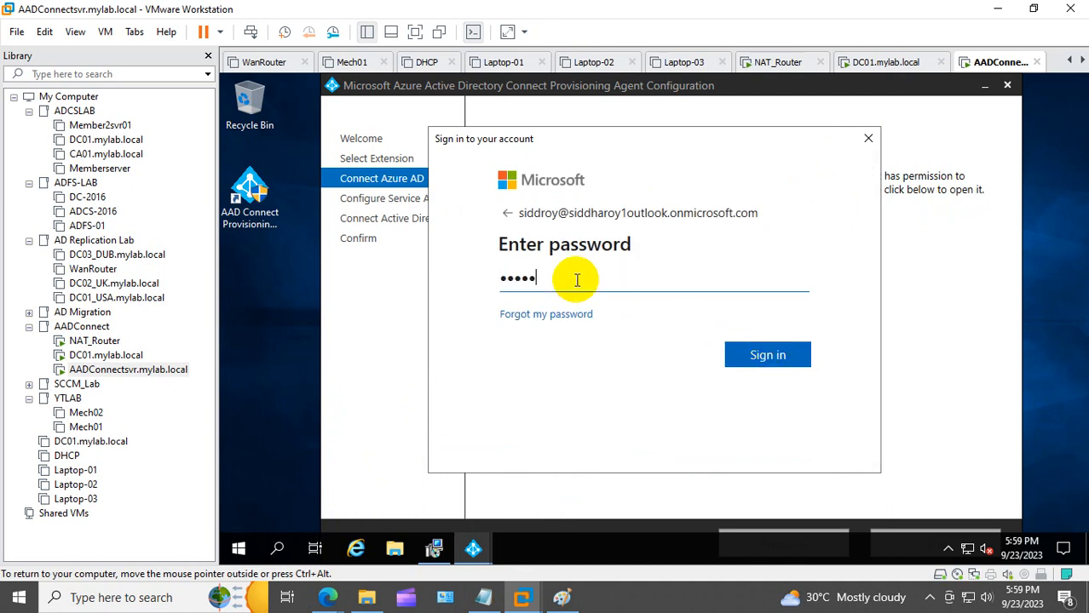
text(•••)
key(Return)
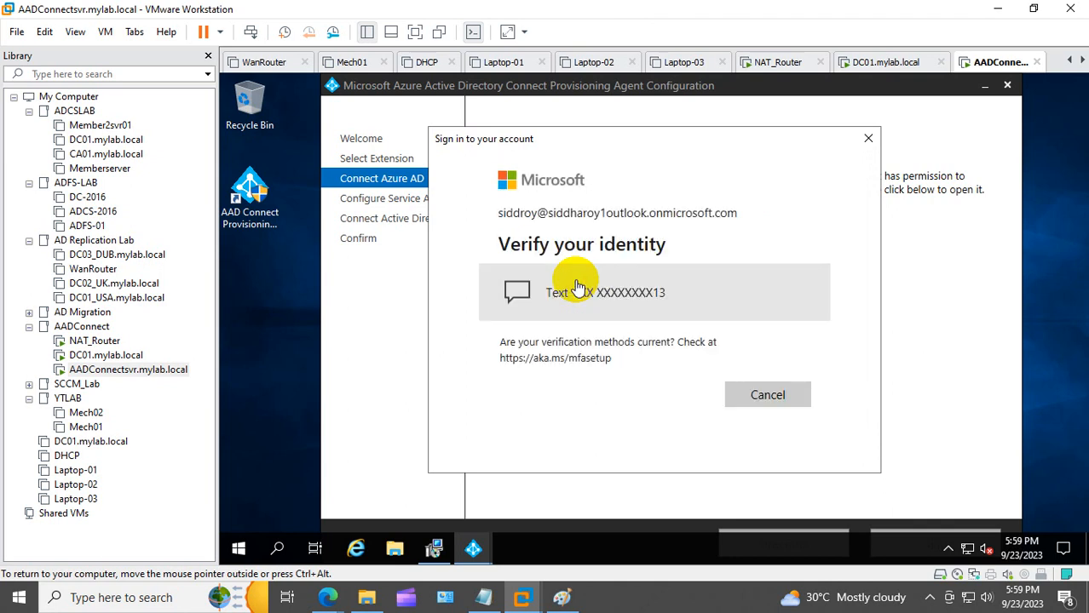
click(652, 310)
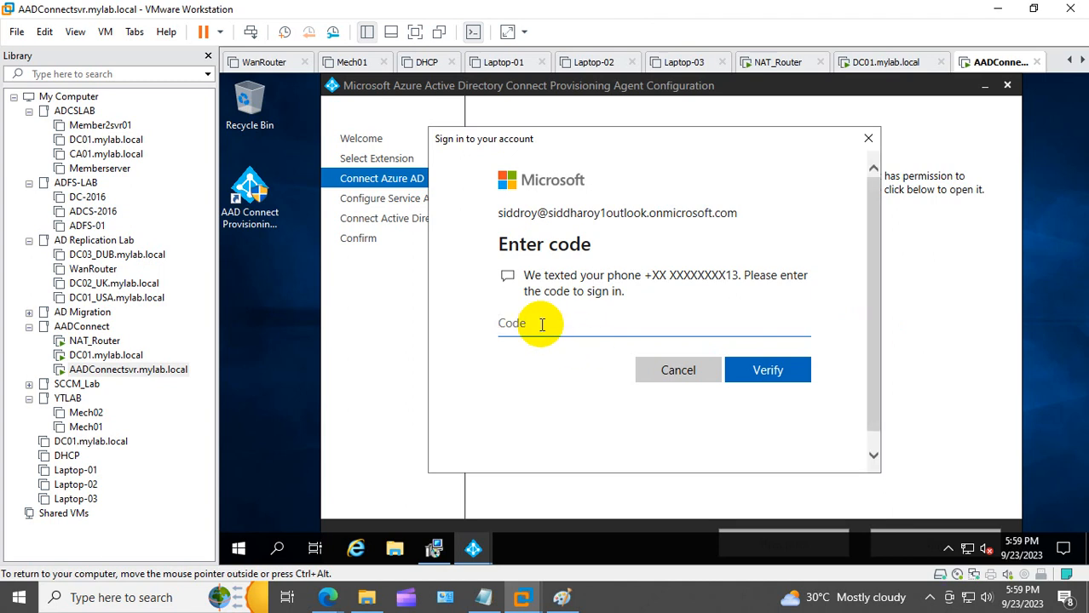
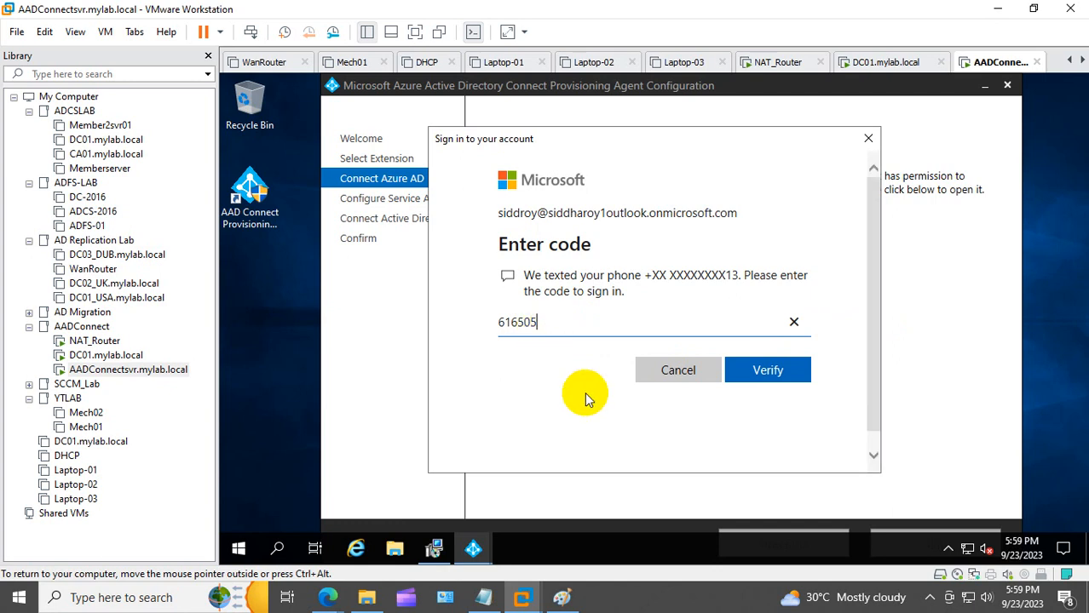
click(794, 370)
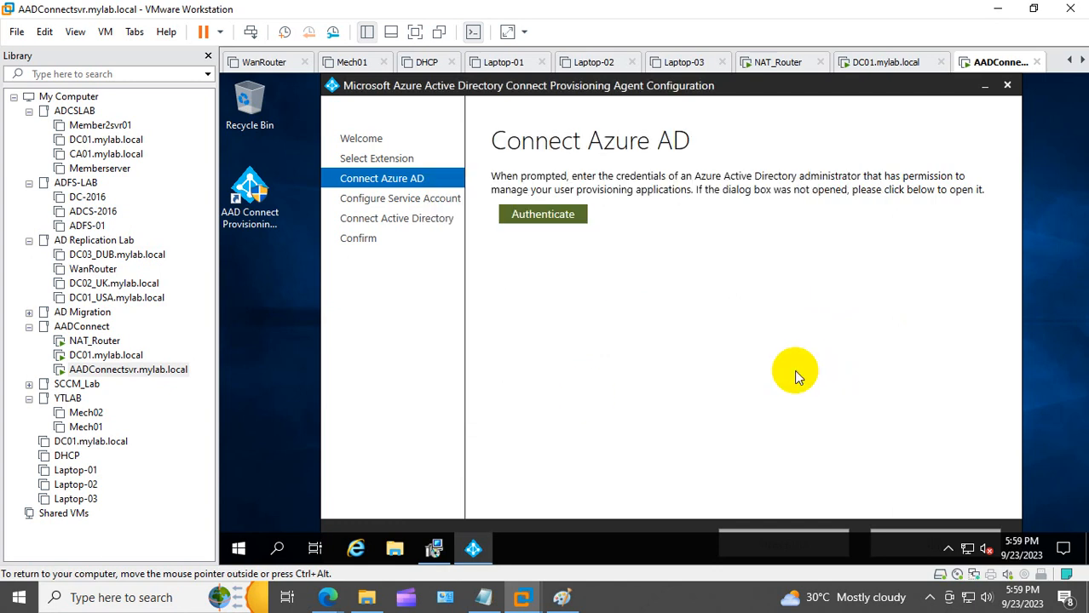
click(542, 217)
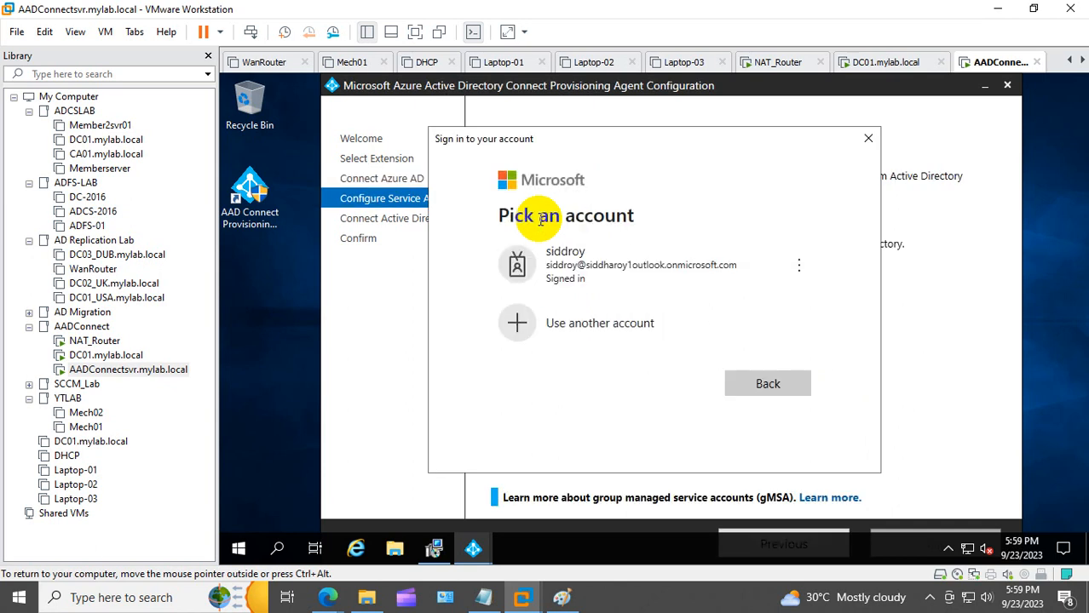
Use the signed-in admin account, add the mylab.local directory, and bring up the Run dialog
click(567, 258)
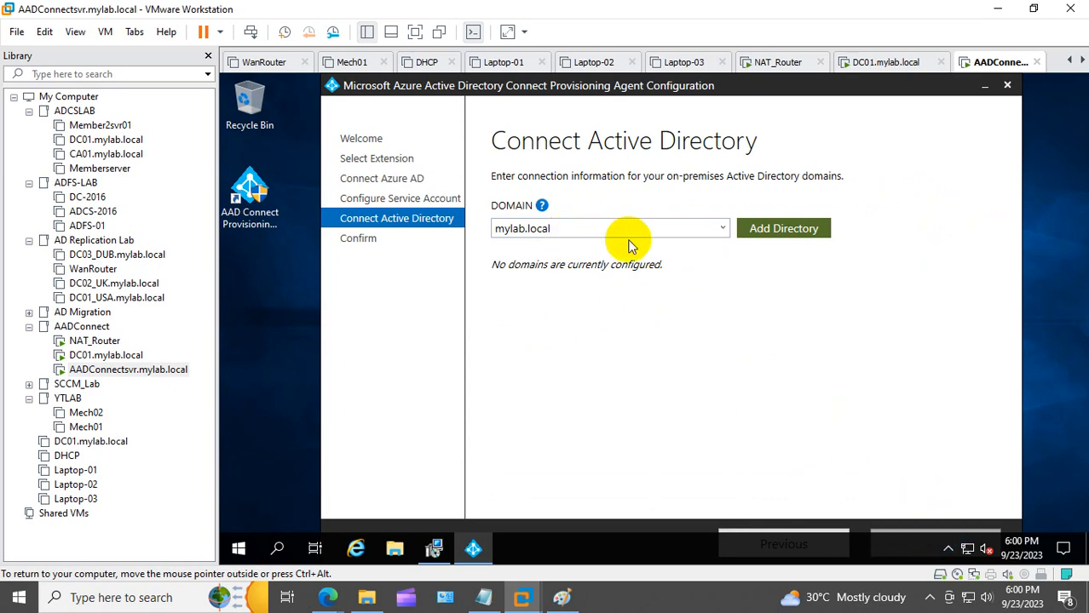
click(768, 228)
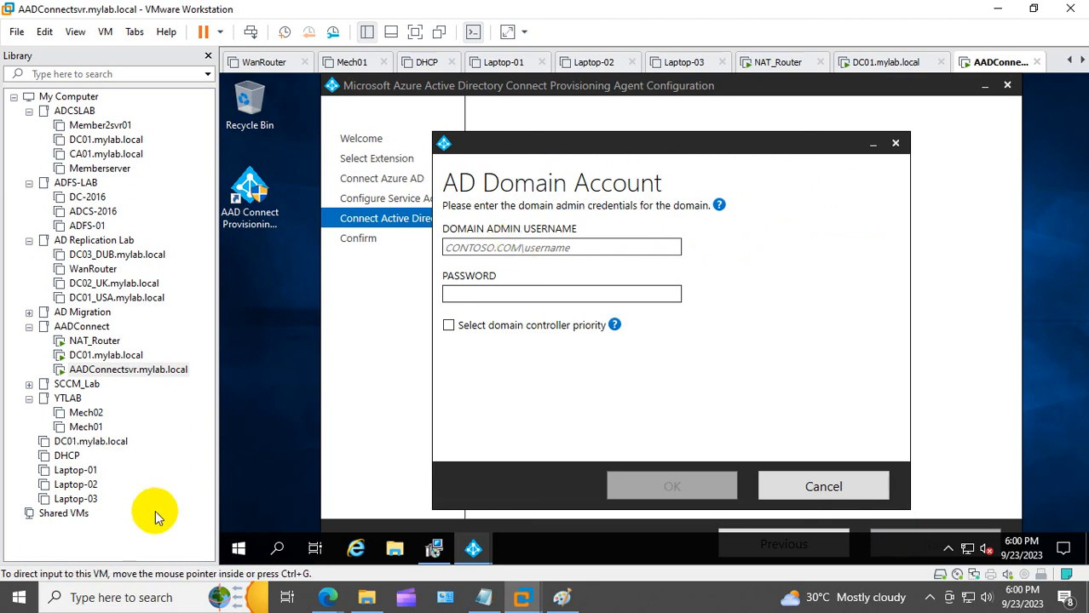
right_click(249, 534)
click(264, 477)
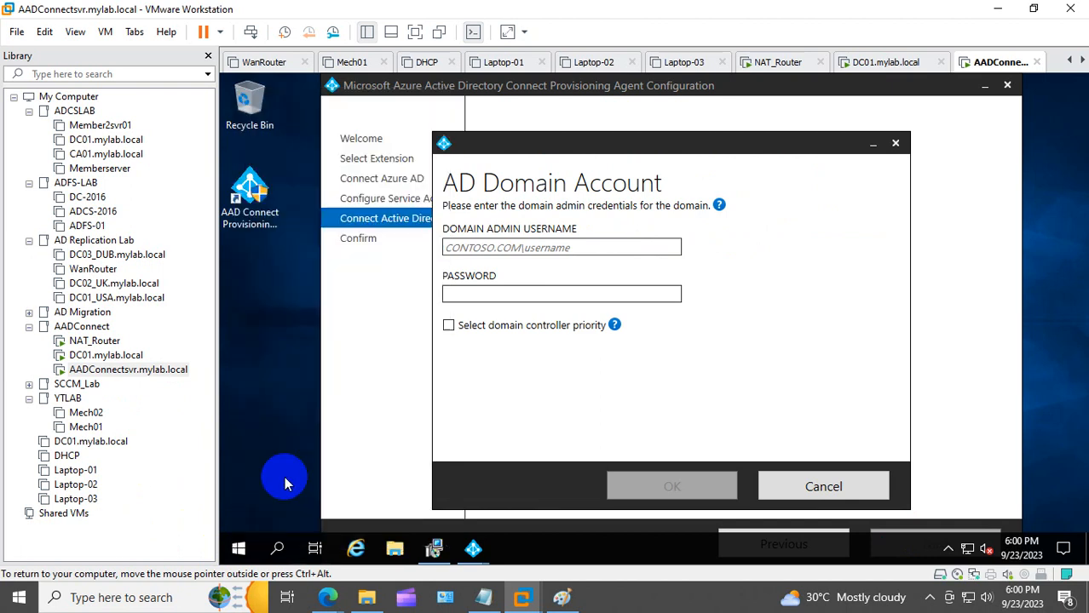
Run whoami in Command Prompt, copy the displayed mylab domain account name, and minimize the console
text(cmd)
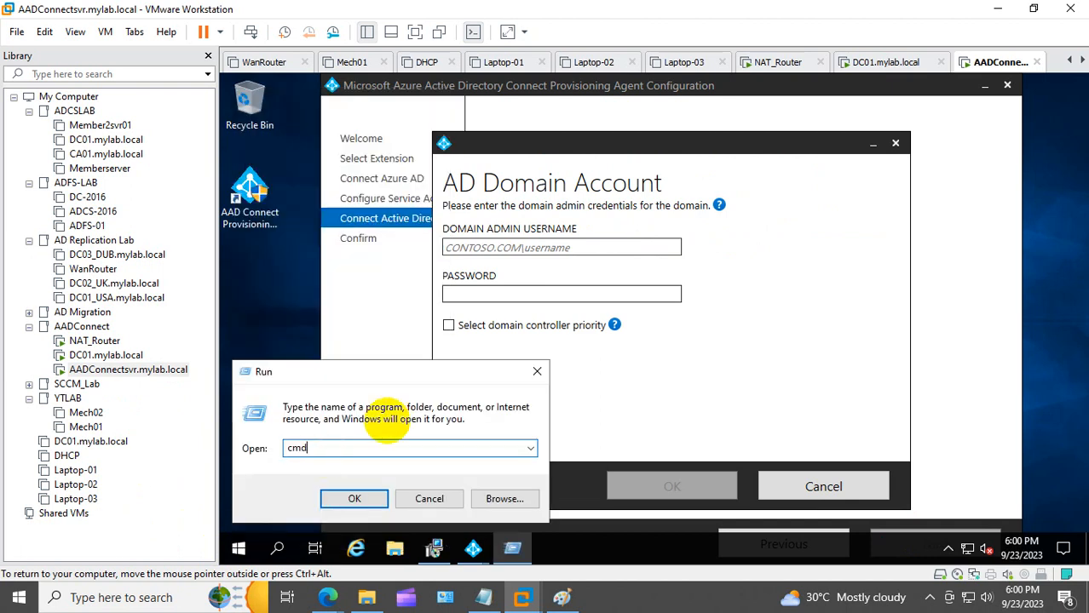
key(Return)
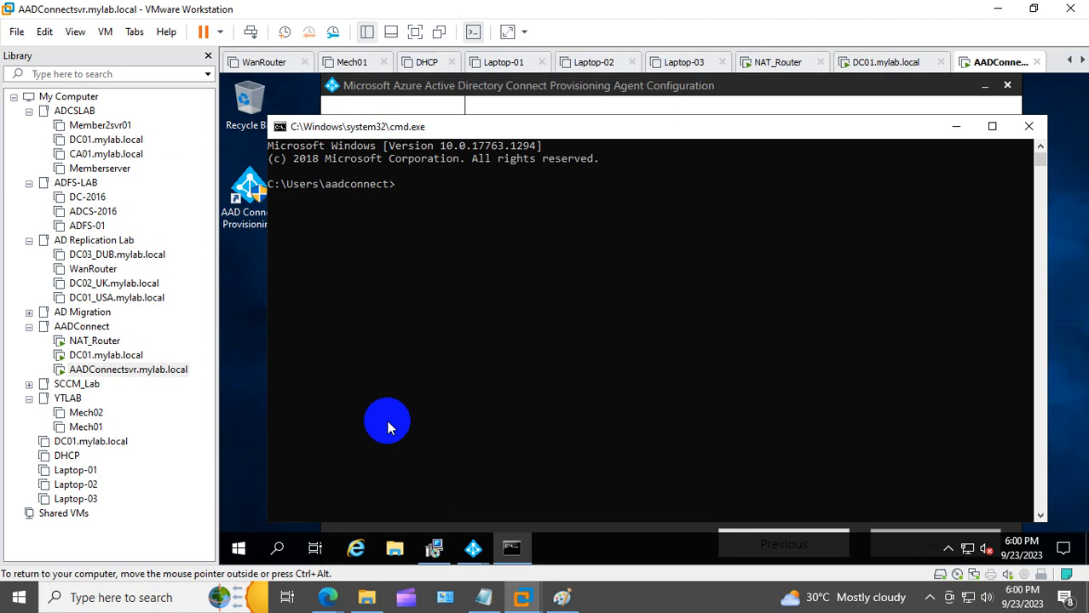
text(whoami)
key(Return)
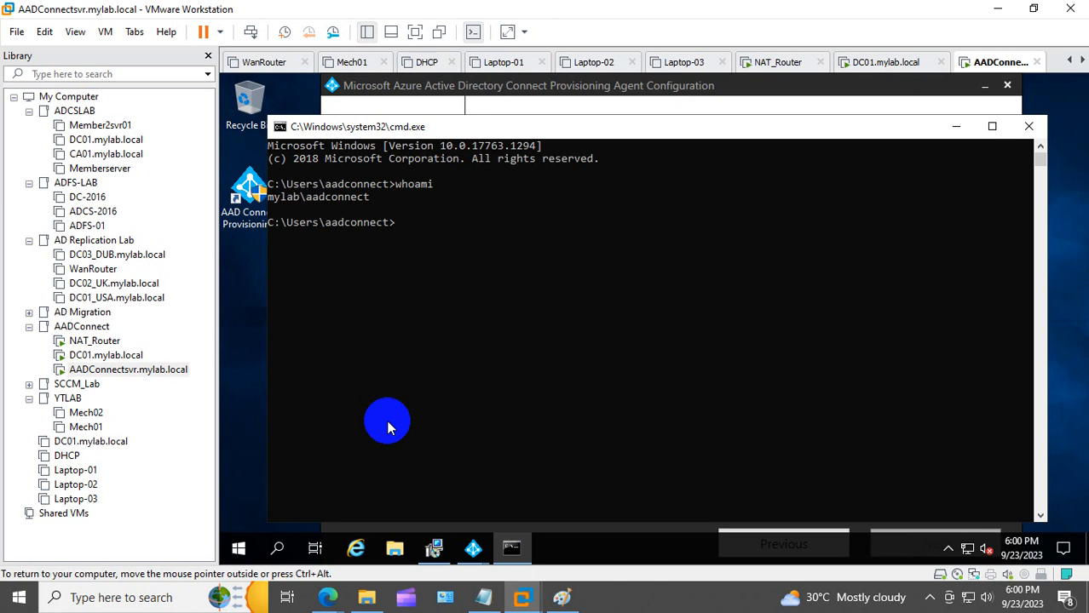
click(461, 324)
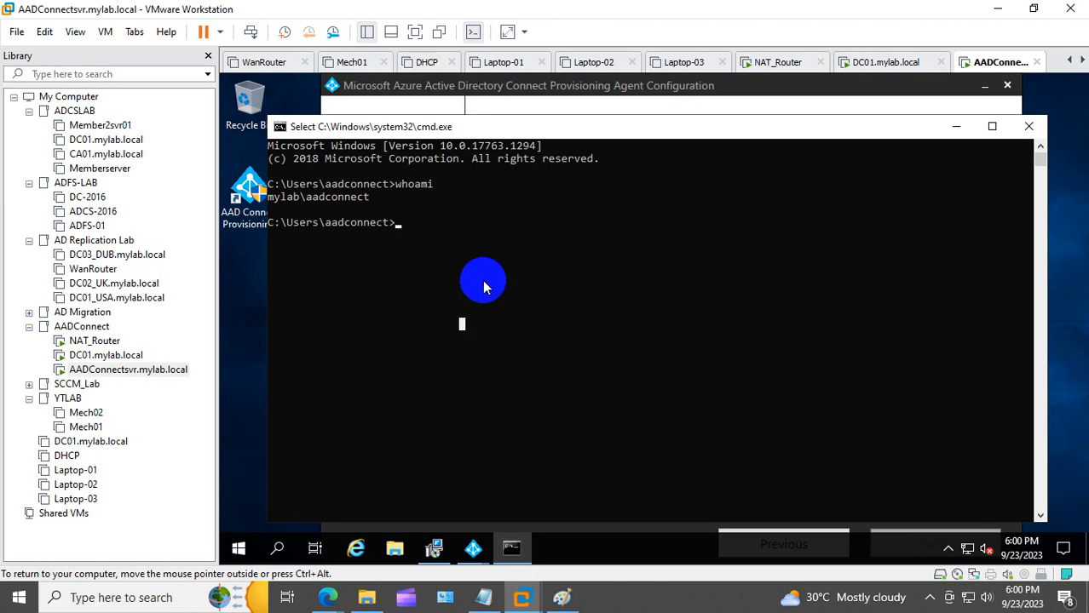
text(whoami)
key(Return)
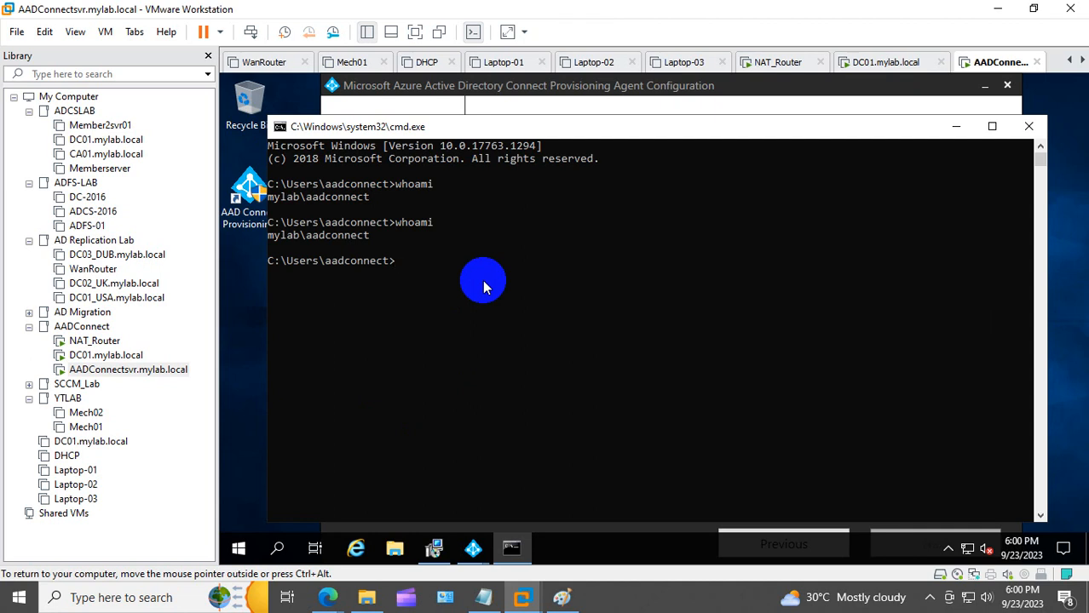
drag(269, 236, 365, 243)
key(ctrl+c)
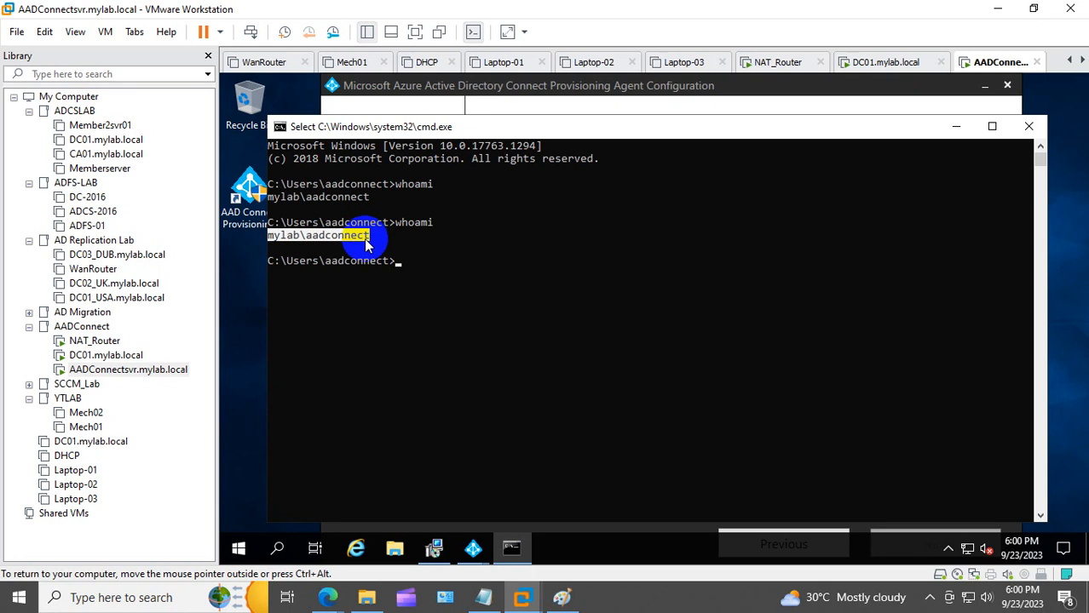
right_click(366, 245)
click(956, 126)
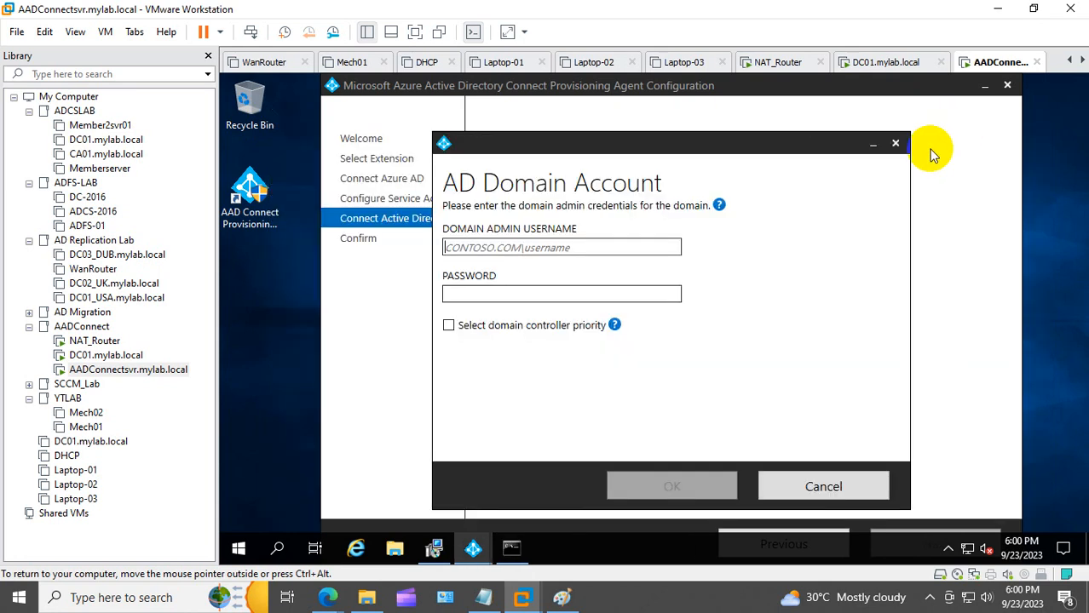
Enter the copied domain account name and its password, accept them, and advance to Confirm
click(468, 248)
key(ctrl+v)
click(489, 296)
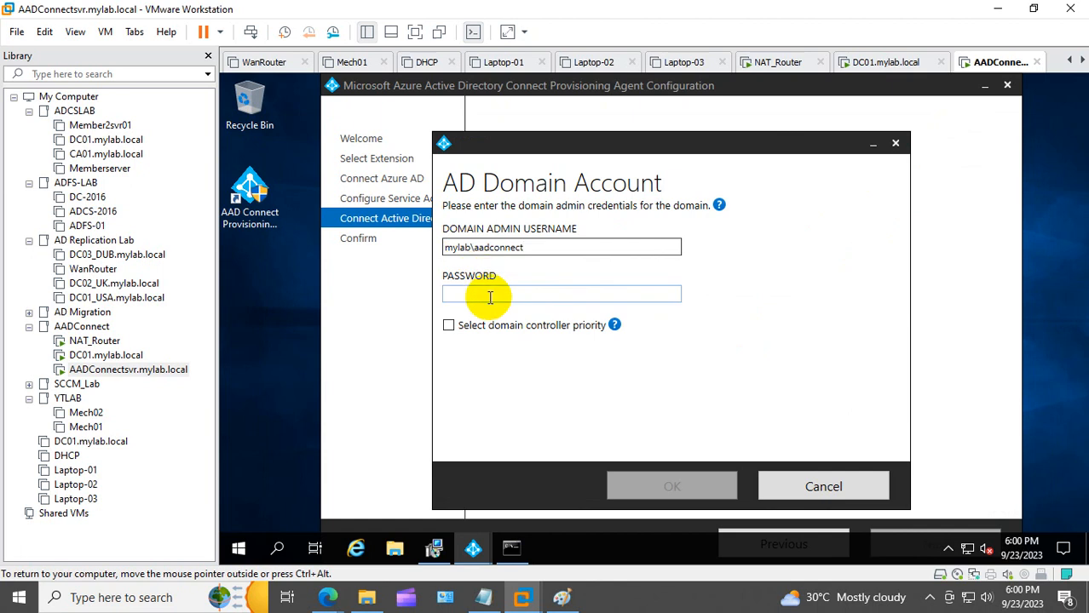
click(490, 296)
text(••••••••••)
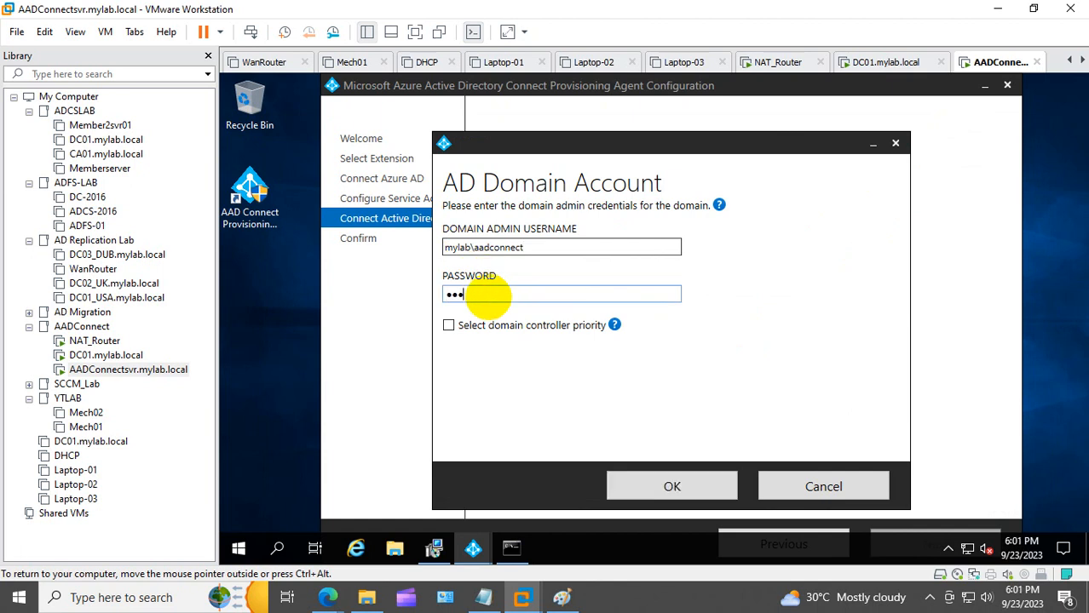
text(••)
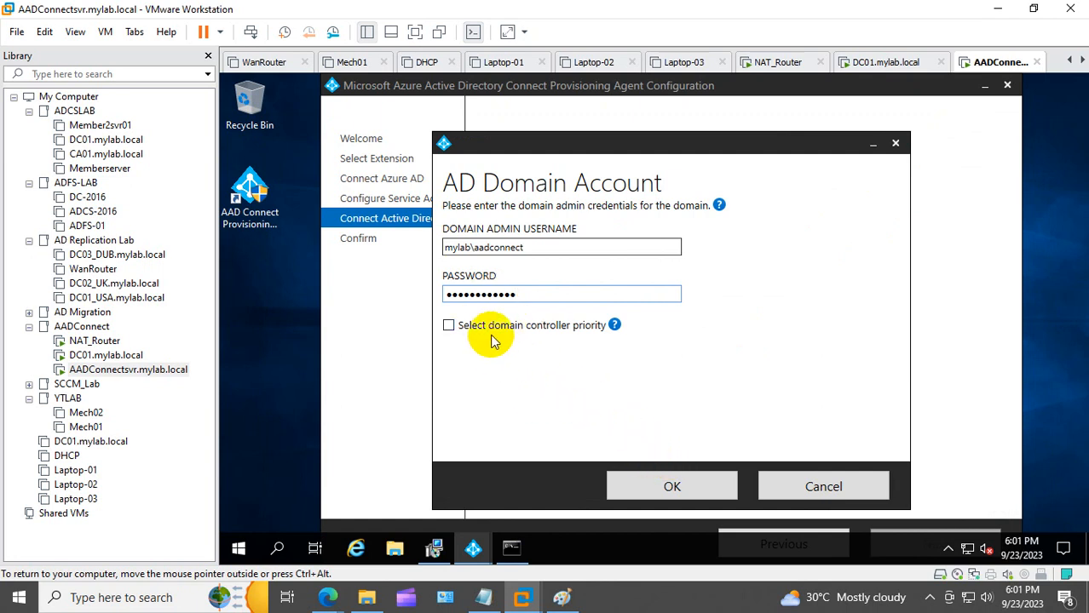
mouse_move(615, 327)
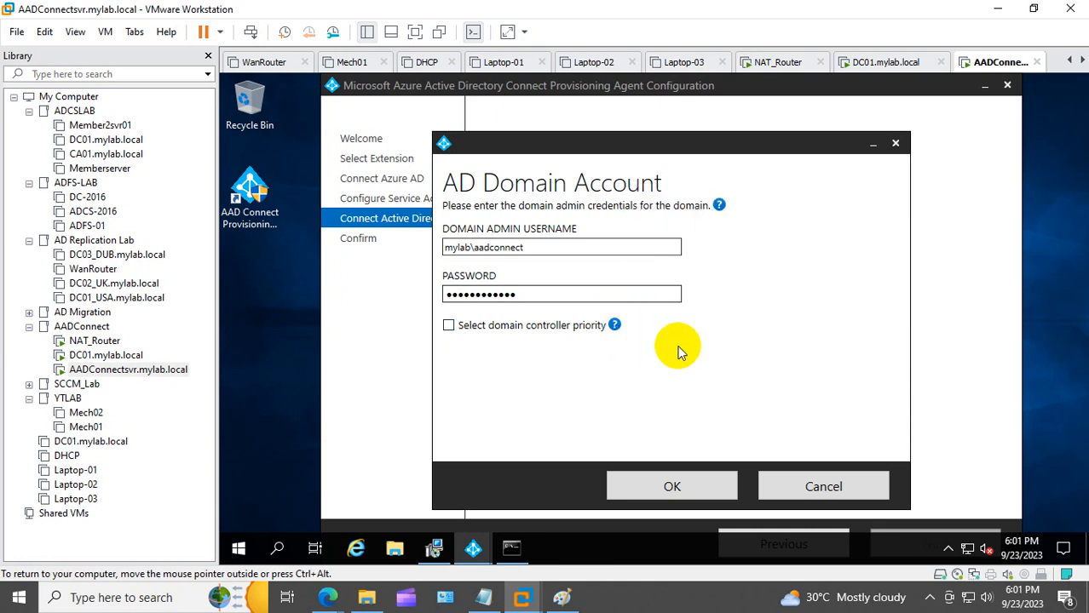
click(687, 492)
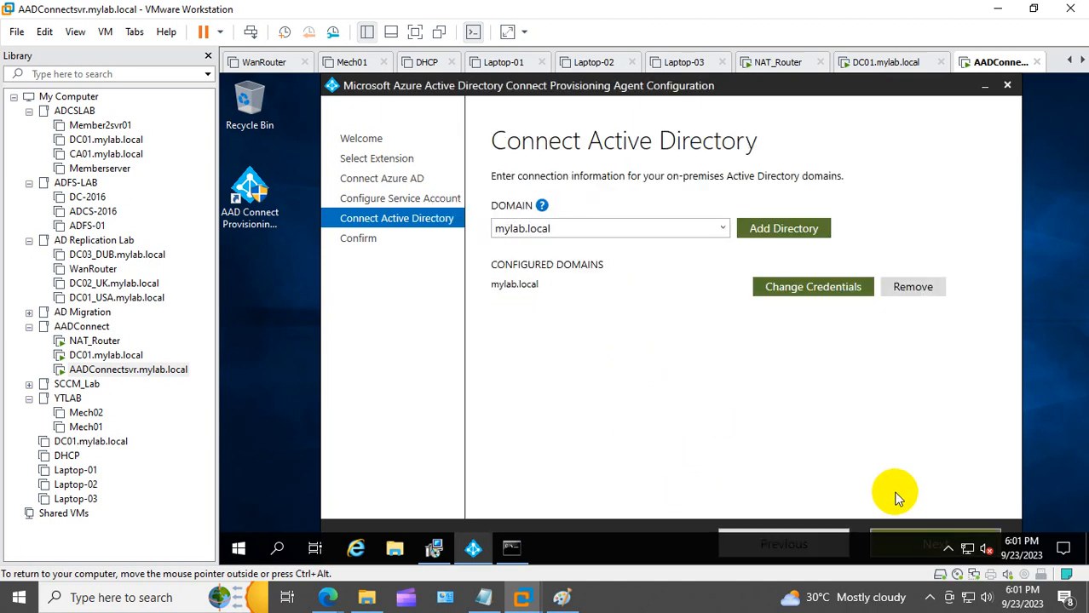
click(931, 534)
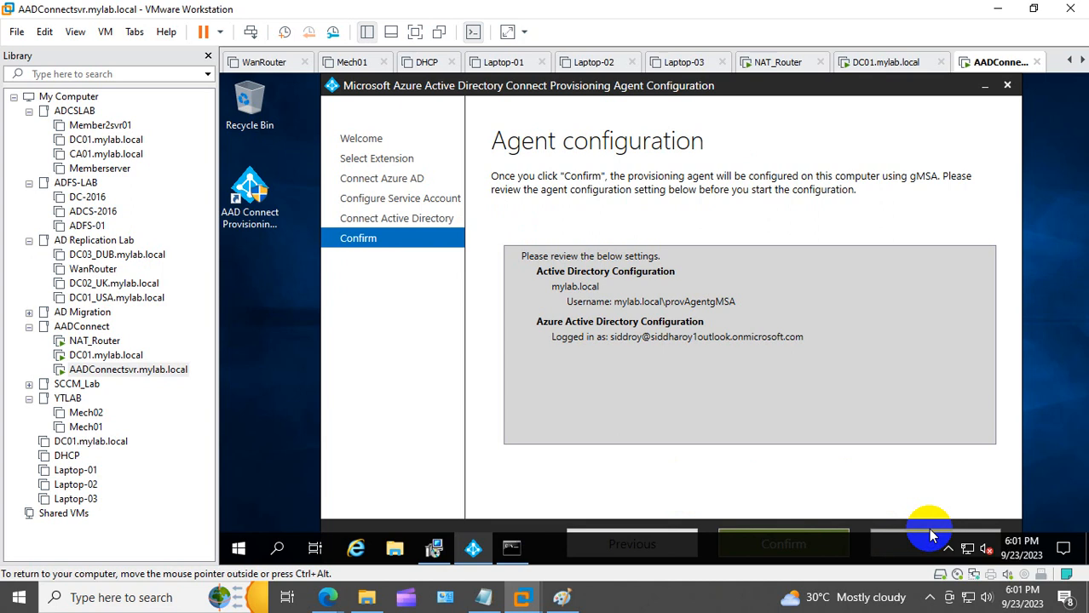
Confirm the settings to start configuring the provisioning agent
click(801, 537)
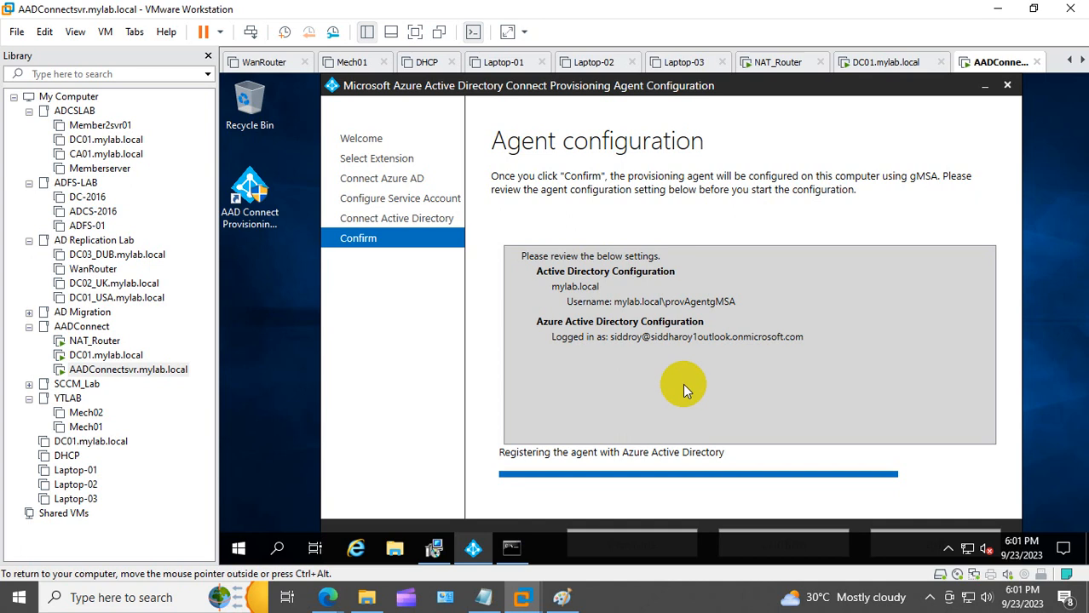
On DC01, enable Advanced Features and inspect provAgentgMSA's properties in Managed Service Accounts
click(106, 354)
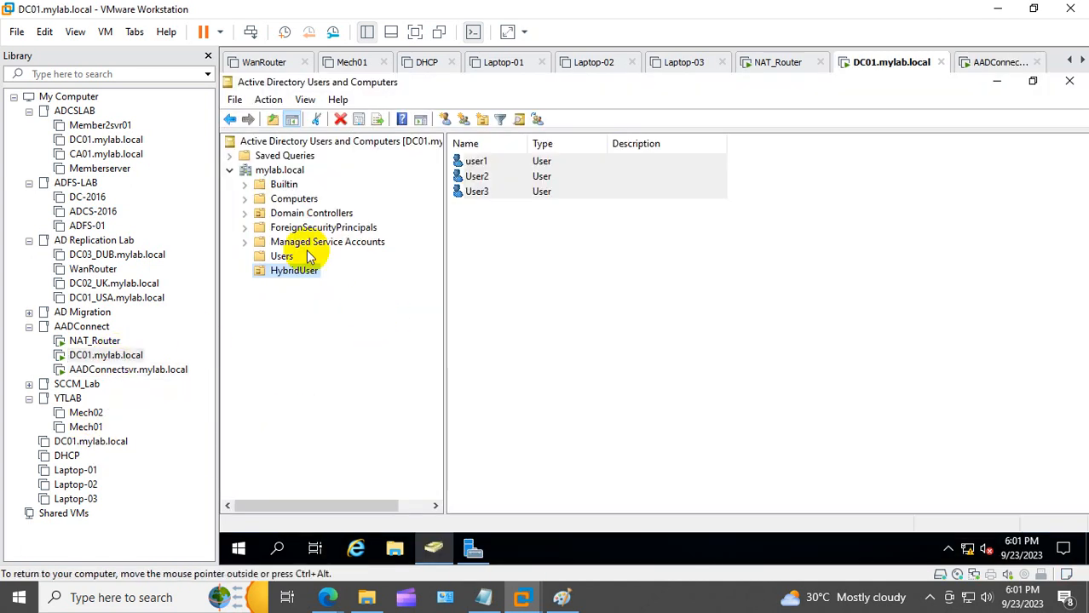
click(305, 100)
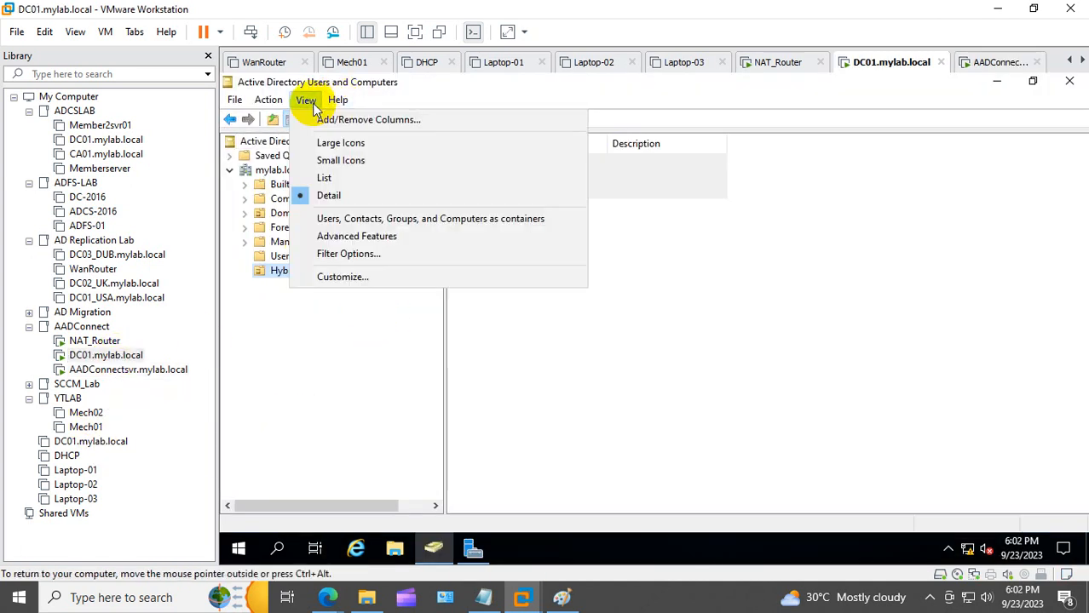
click(357, 236)
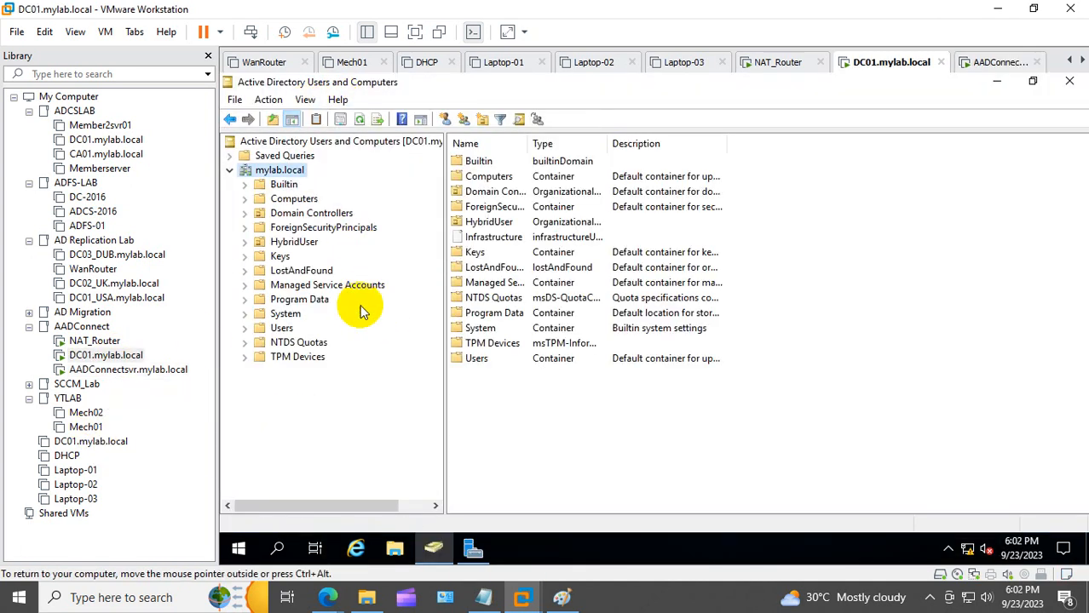
click(317, 289)
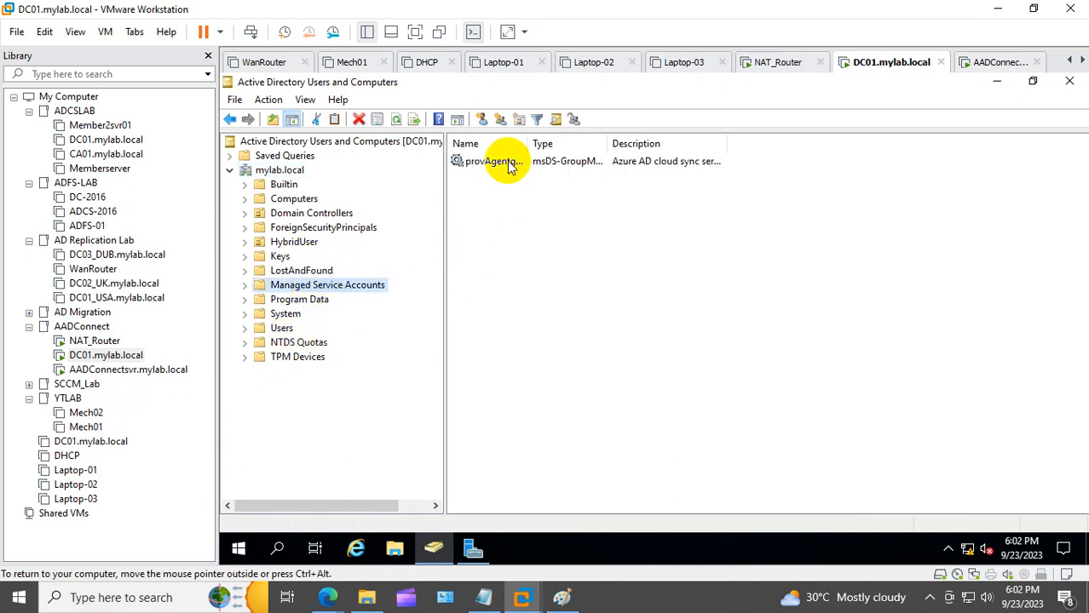
double_click(529, 144)
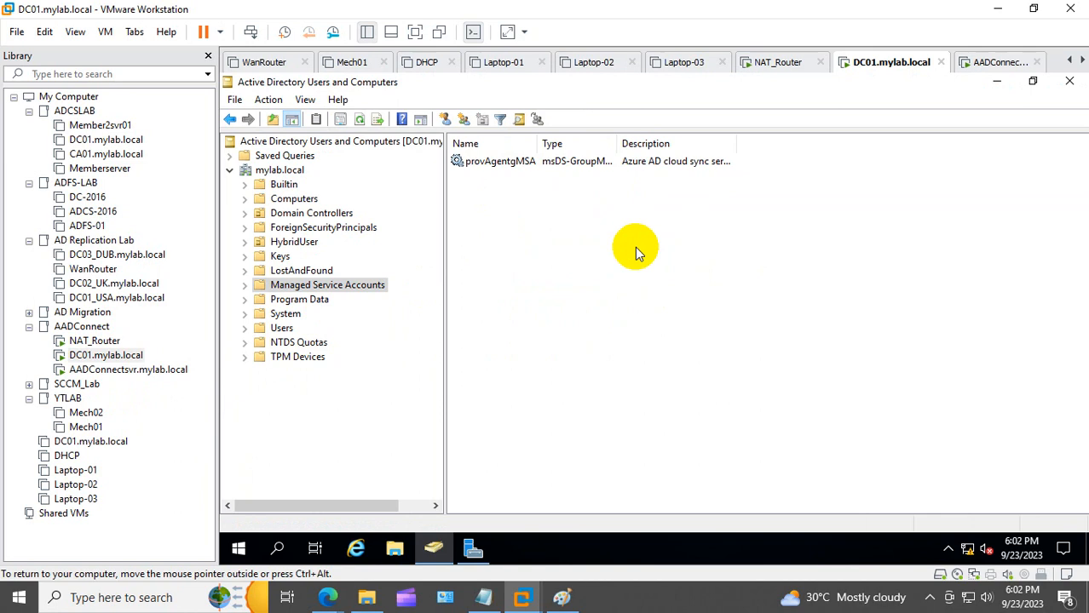
double_click(546, 162)
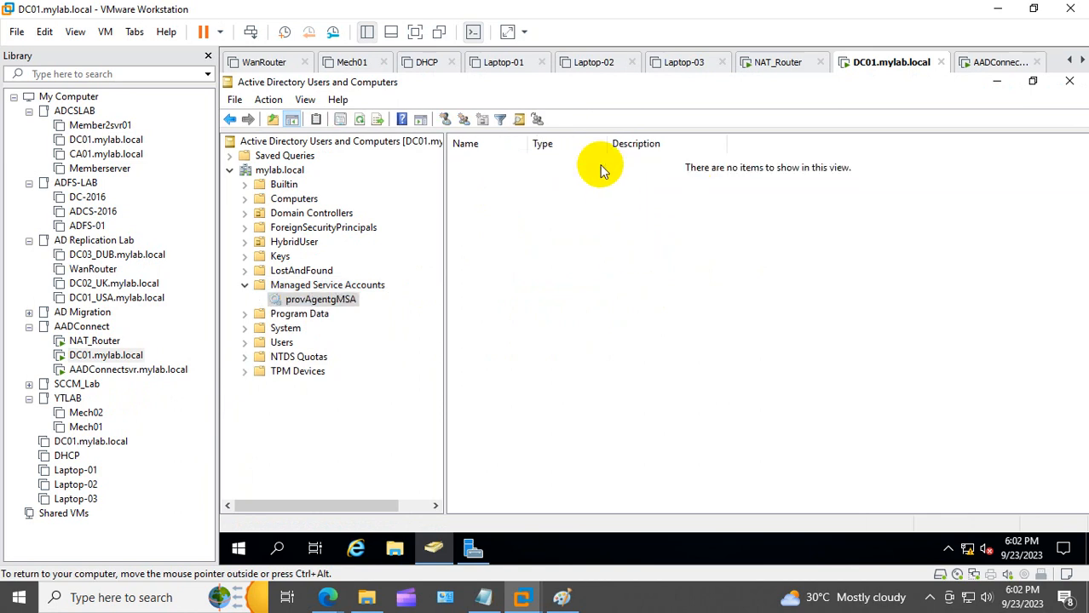
right_click(327, 305)
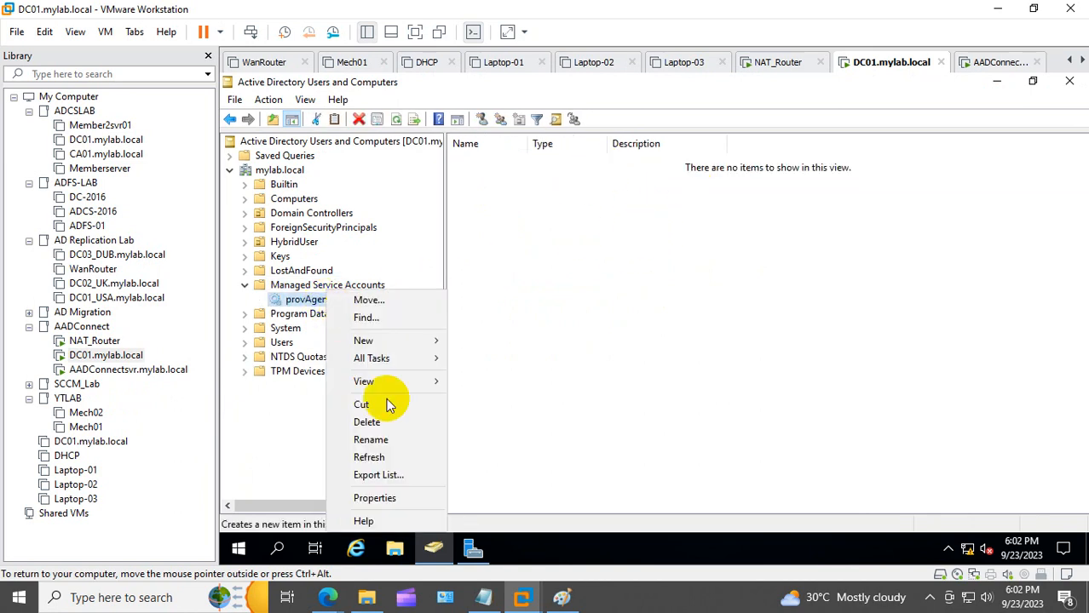
click(388, 497)
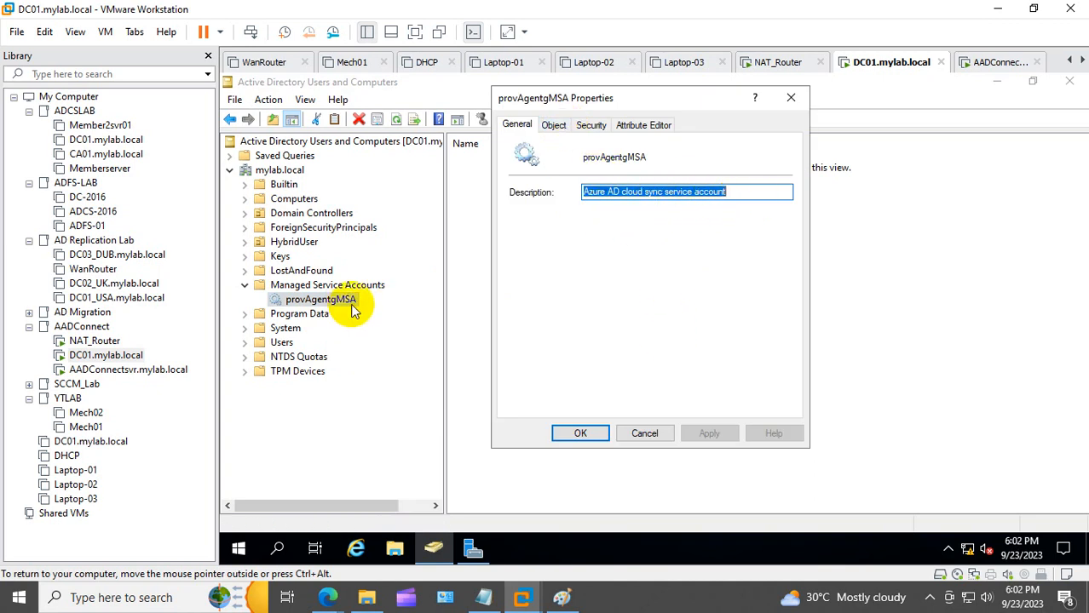
click(791, 97)
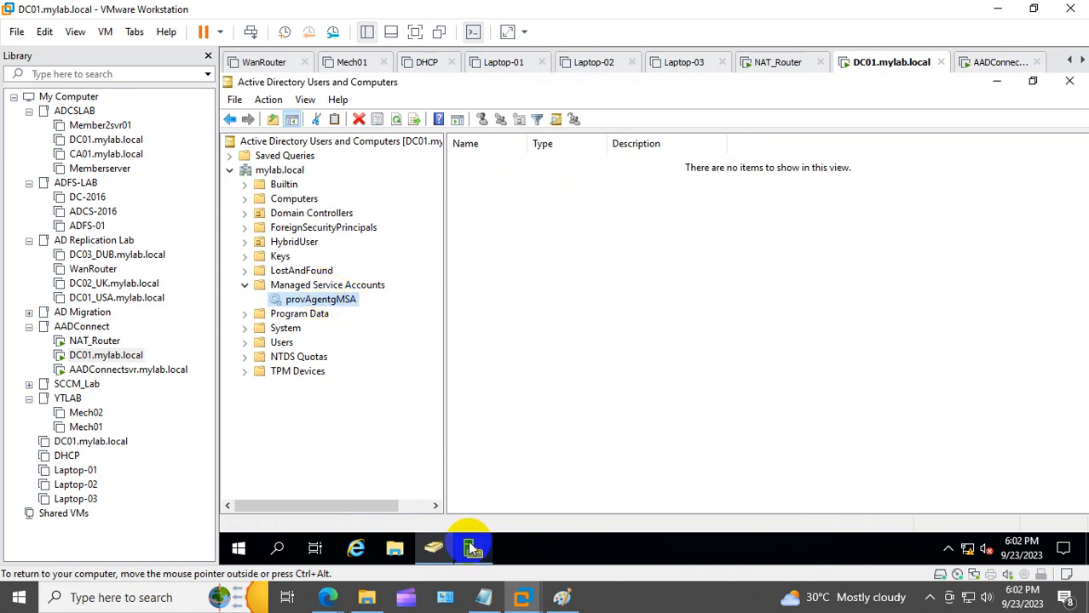
Back on AADConnectsvr, dismiss the updates notice, shift the agent window left, and unlock the taskbar
click(109, 372)
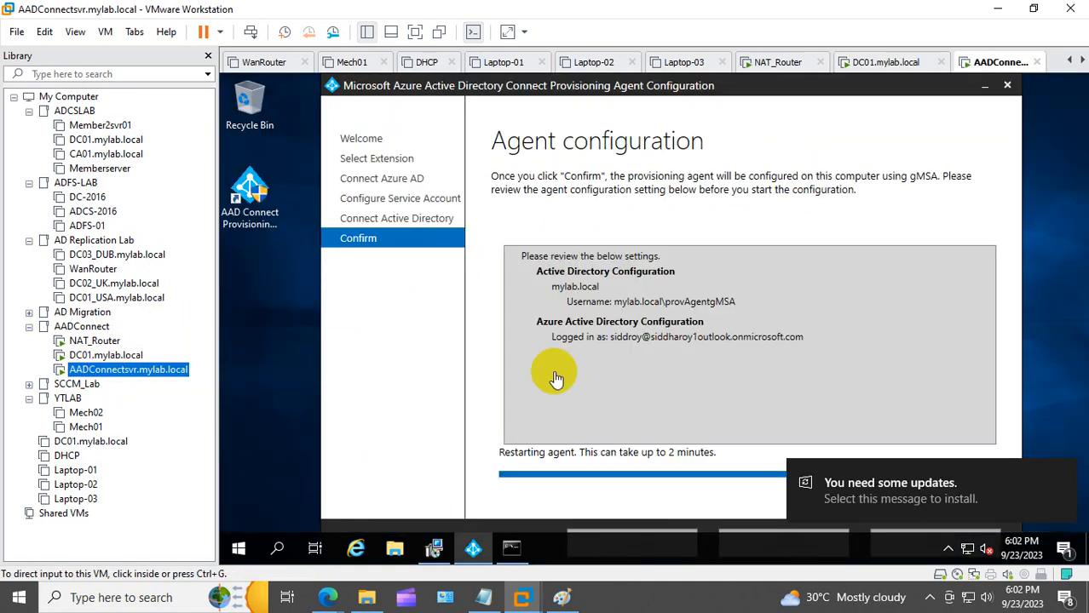
click(1056, 468)
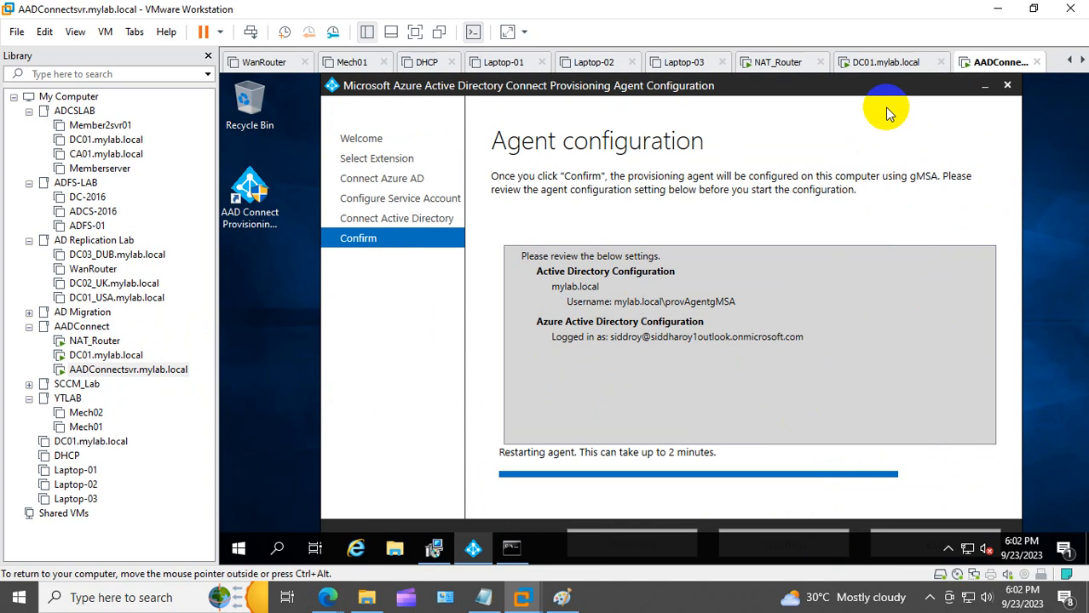
drag(863, 90, 778, 86)
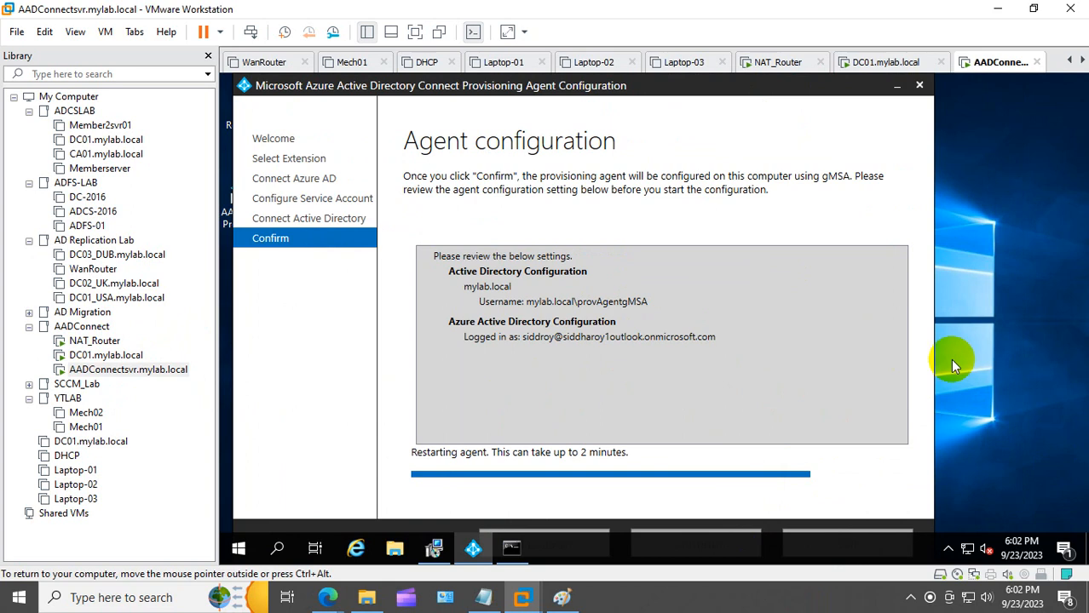
right_click(883, 560)
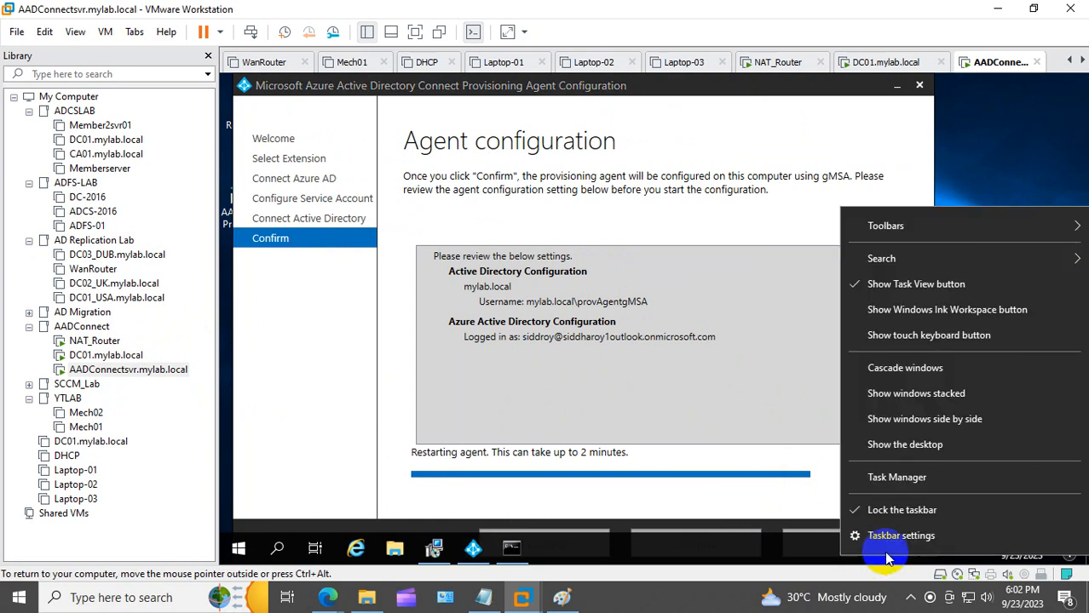
click(908, 509)
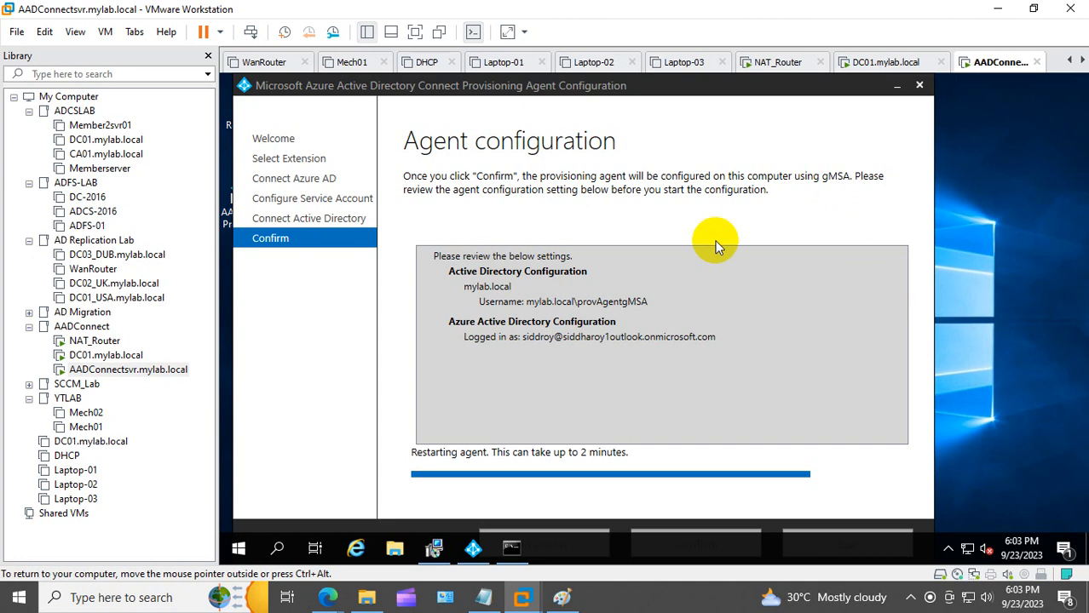
Set the display resolution to 1280 × 768, keep the change, and close Settings
right_click(1007, 285)
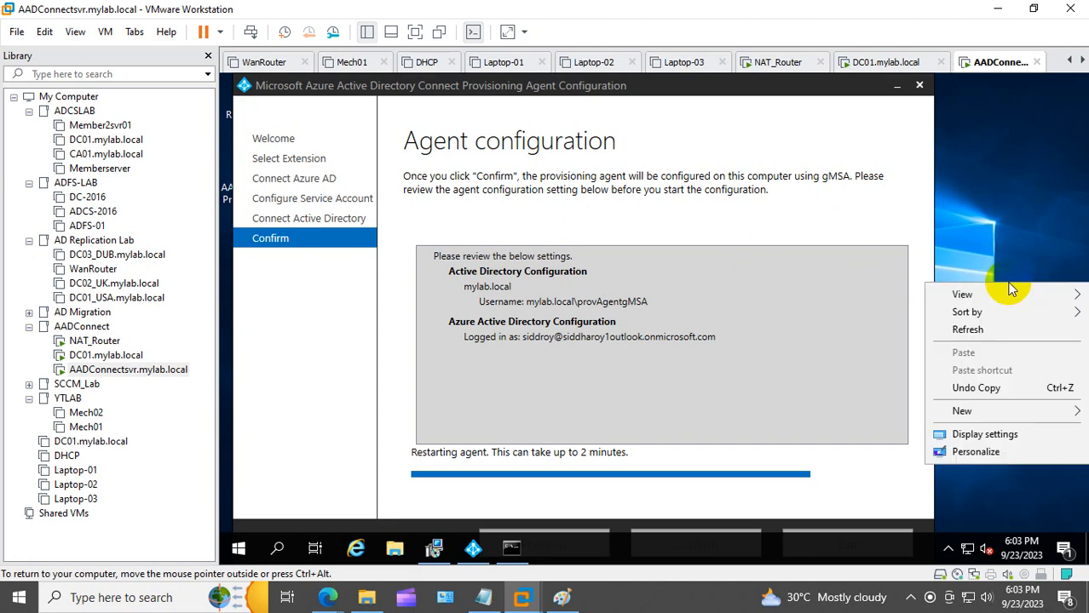
click(992, 435)
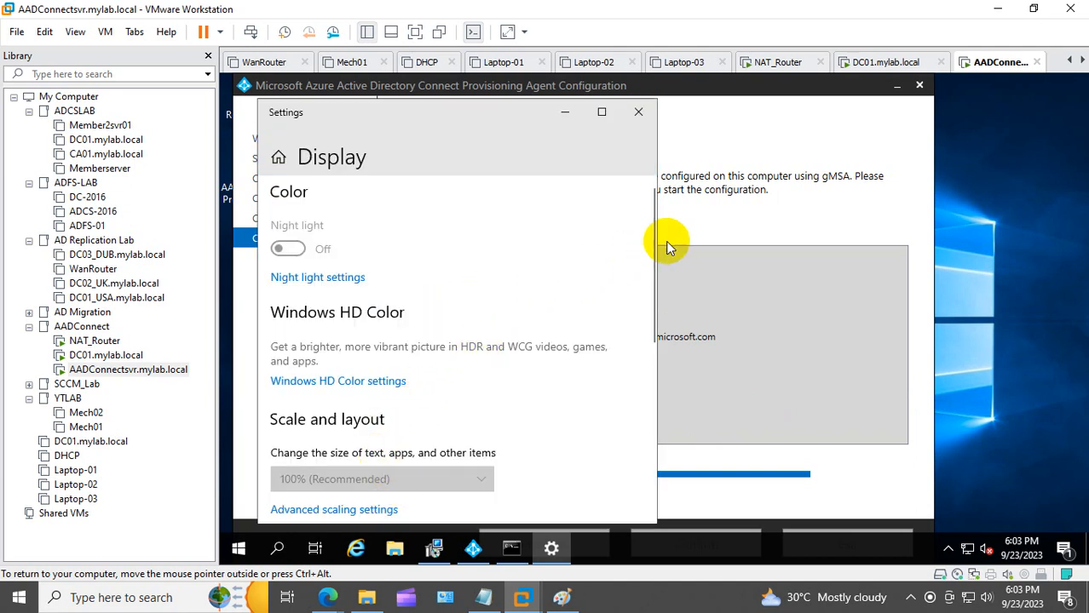
drag(656, 243, 652, 349)
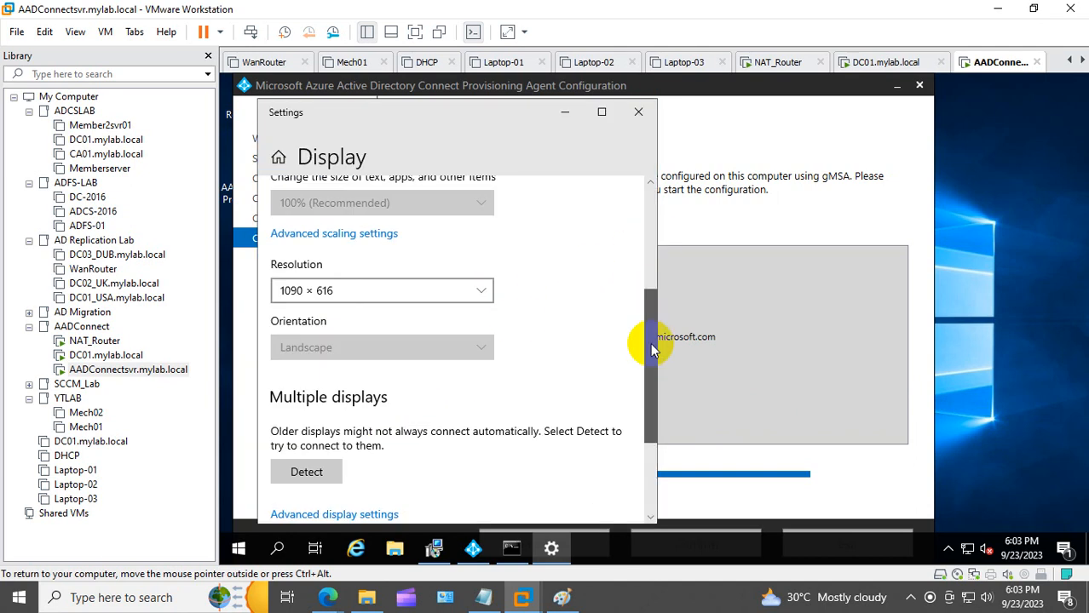
click(443, 292)
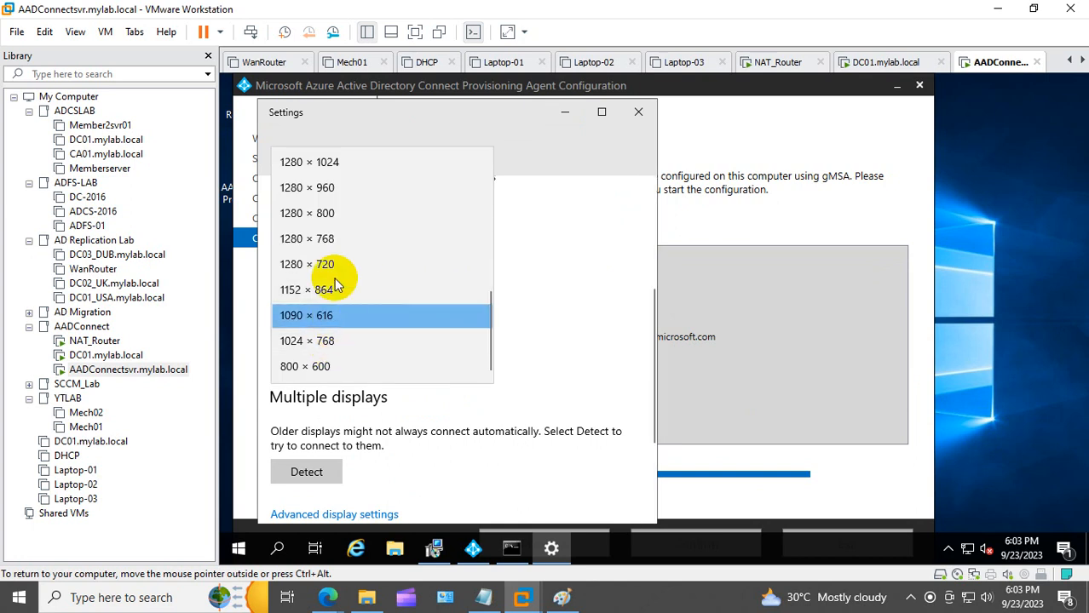
click(337, 238)
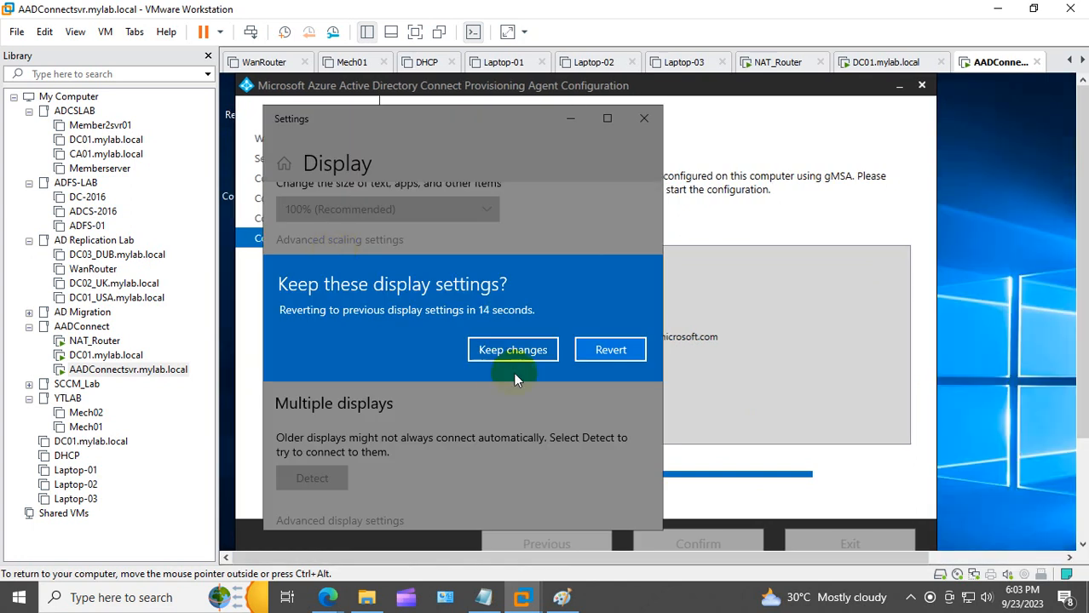
click(509, 350)
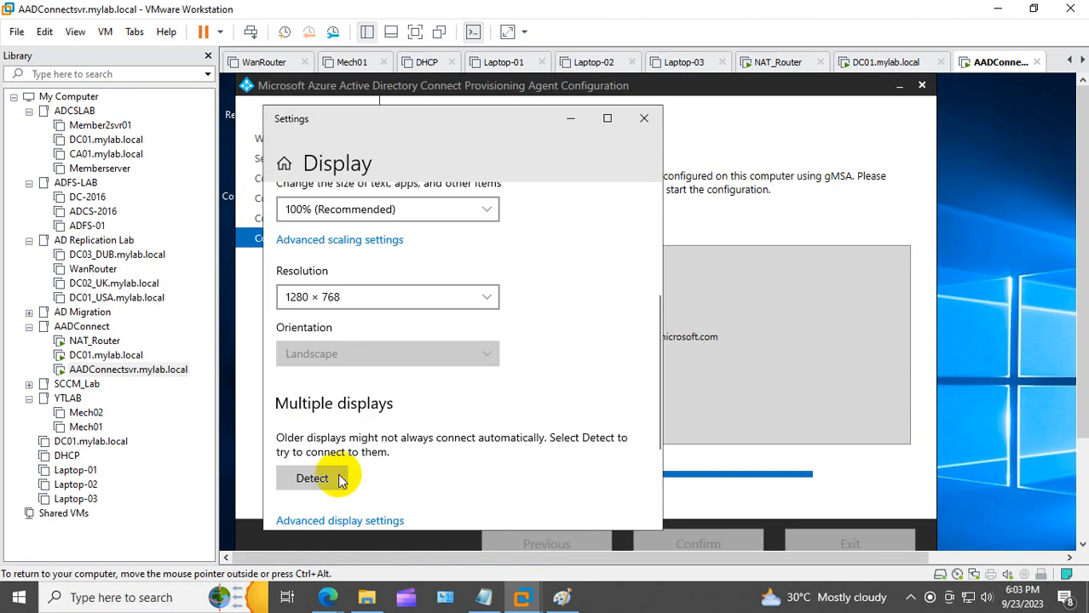
click(643, 119)
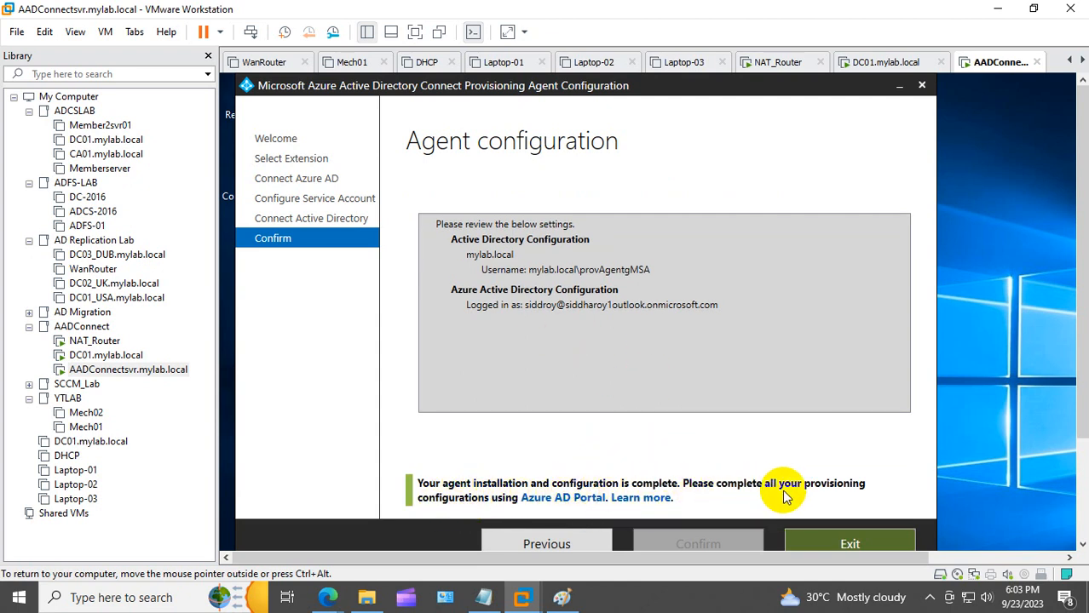
Exit the finished agent wizard, dismiss the success message, and switch to DC01
click(855, 544)
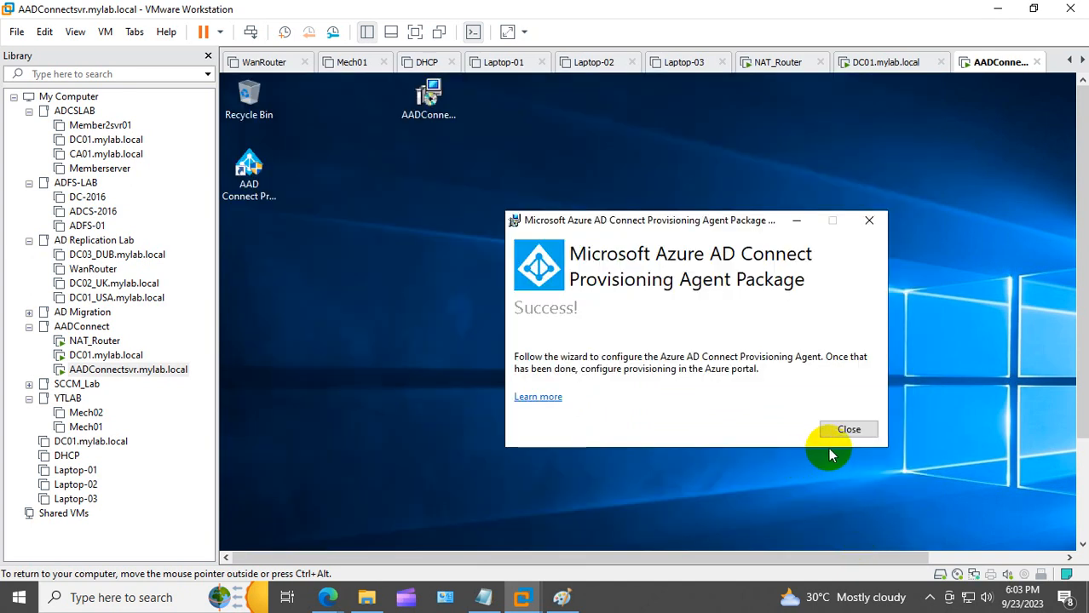
click(852, 430)
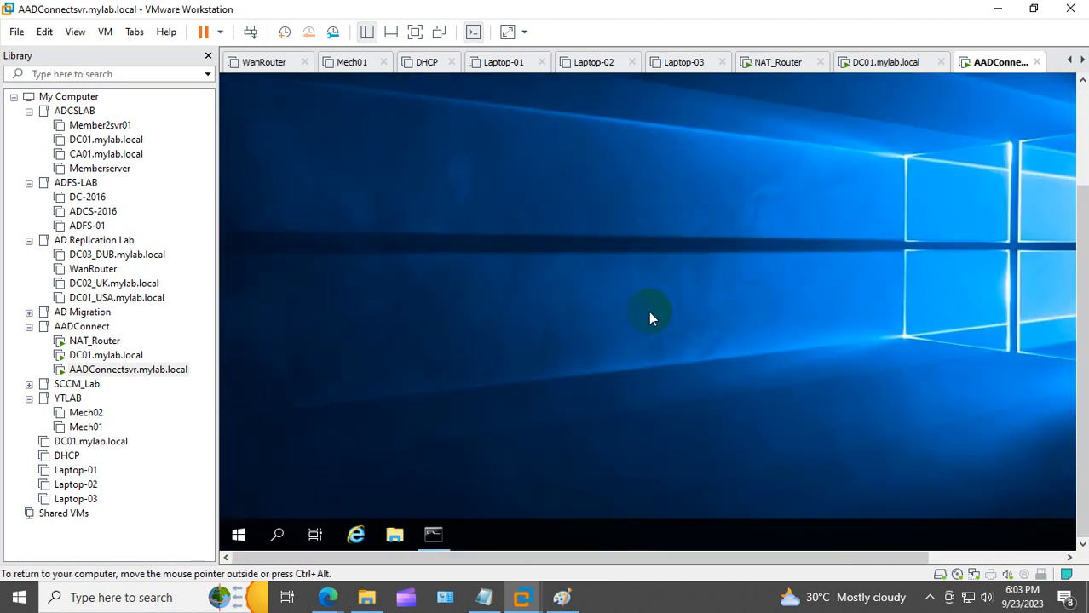
click(127, 355)
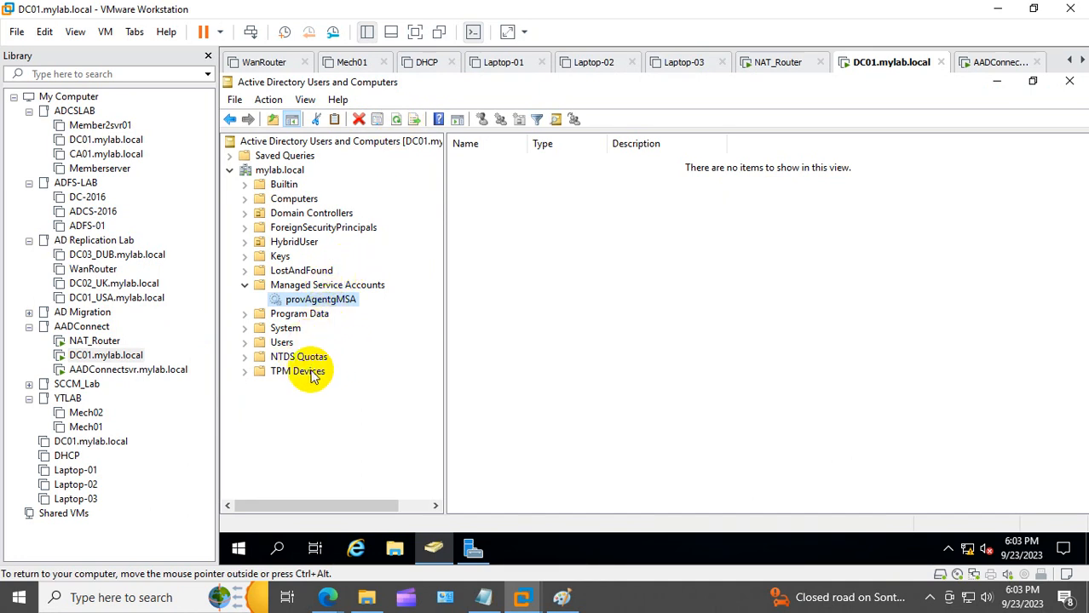
Browse LostAndFound, Managed Service Accounts (provAgentgMSA), Program Data, NTDS Quotas and TPM Devices, then return to AADConnectsvr
click(314, 290)
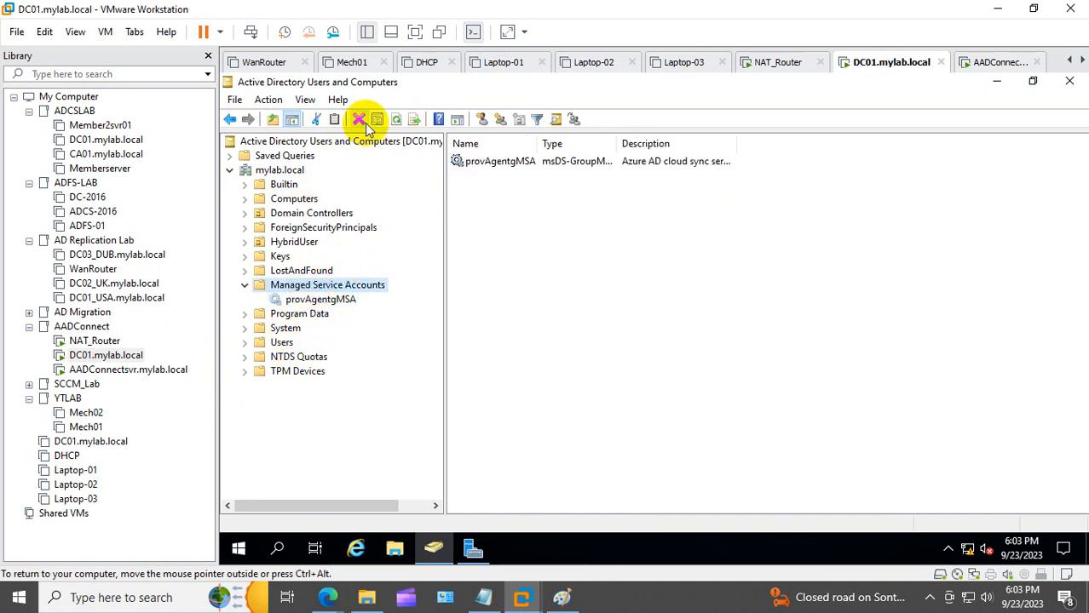
click(312, 272)
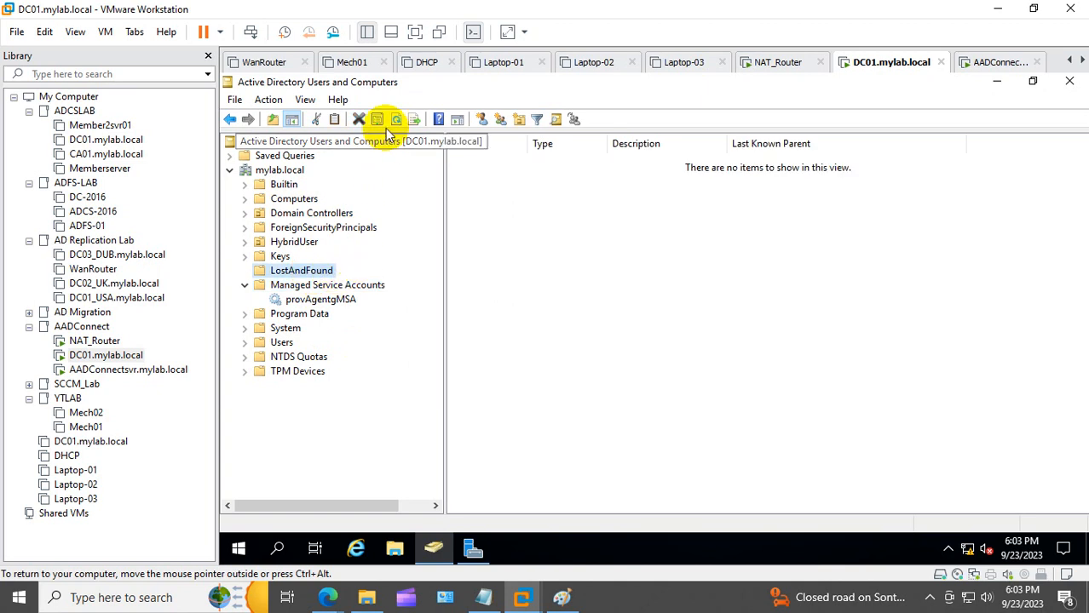
click(290, 286)
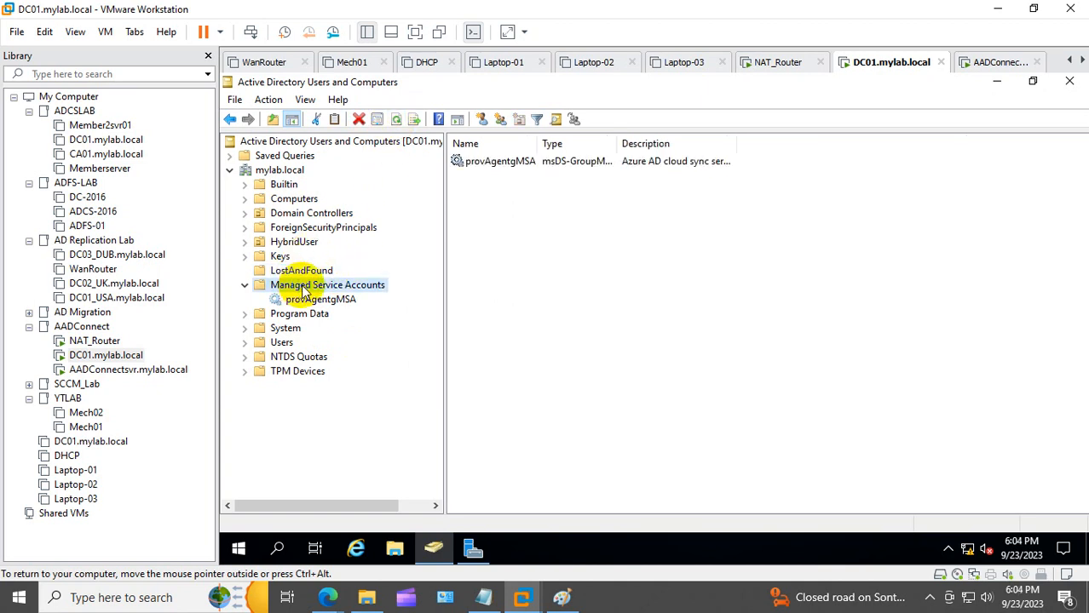
click(328, 301)
click(300, 314)
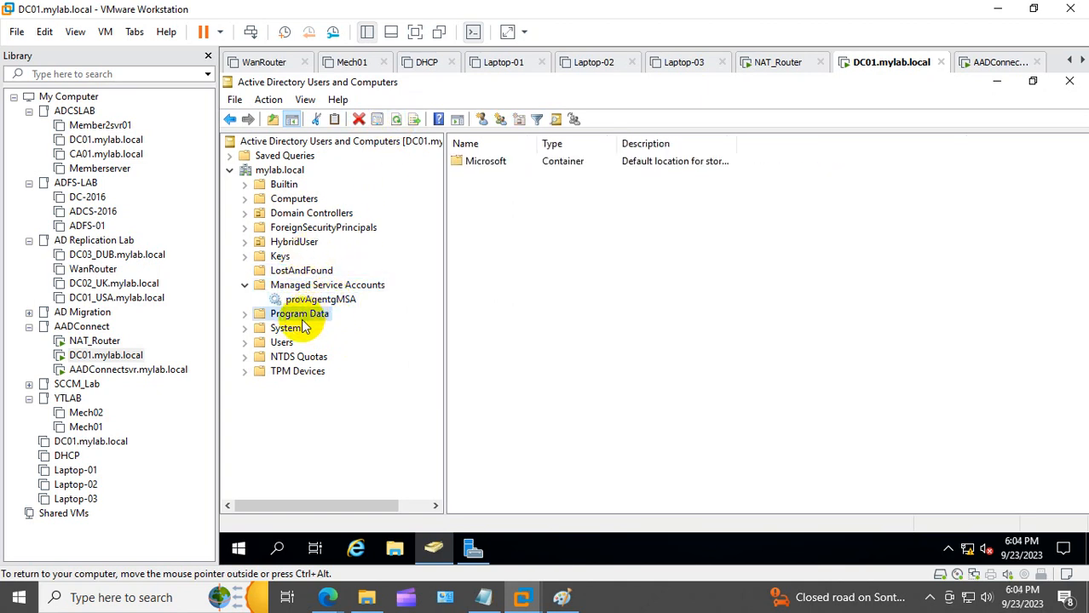
click(292, 357)
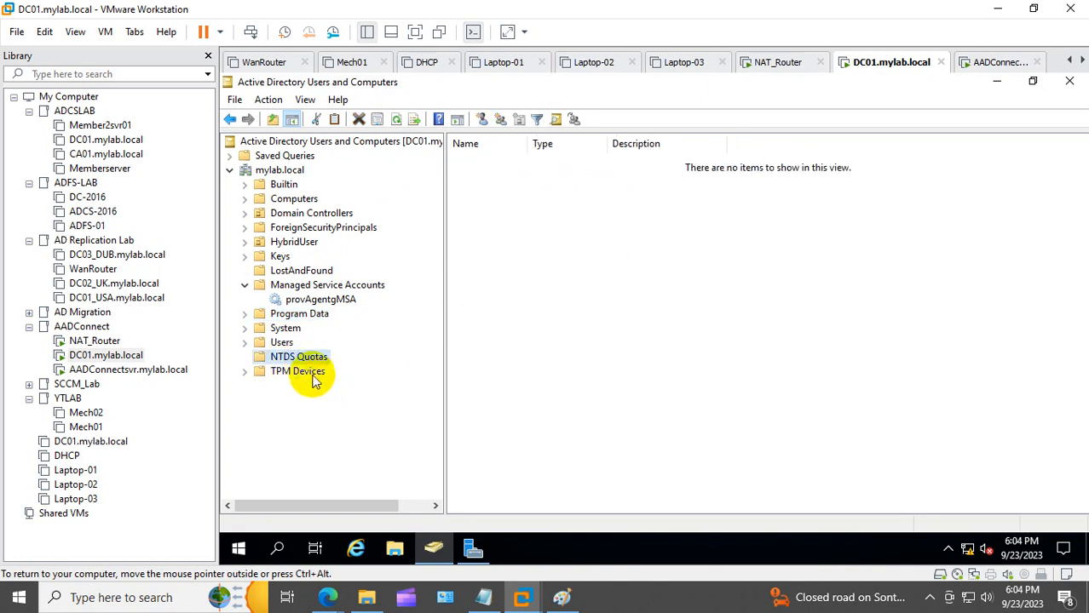
click(308, 373)
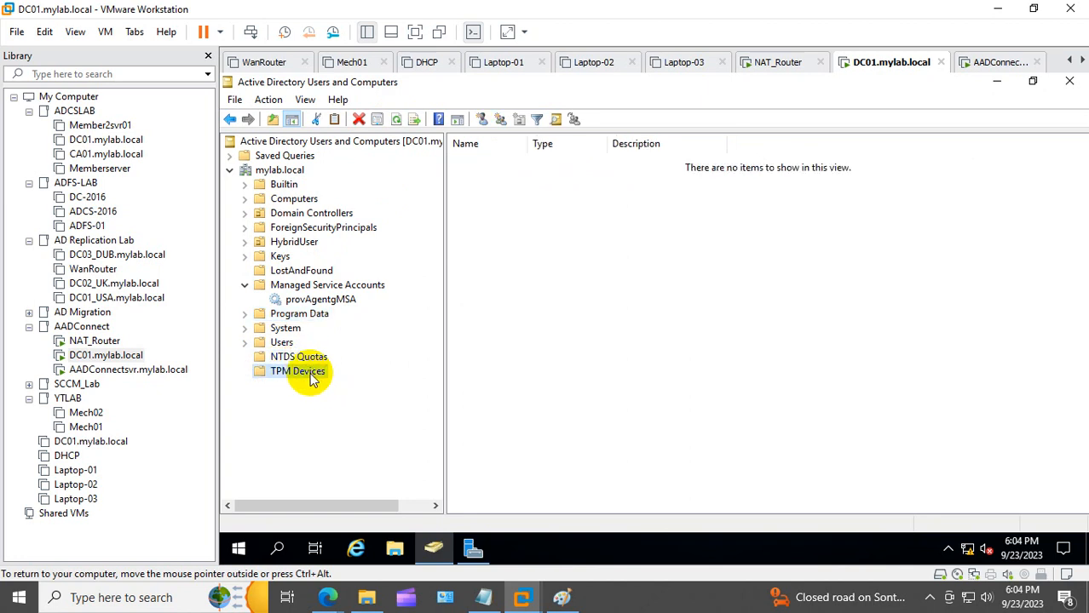
click(136, 370)
Restart the AADConnectsvr VM from the Start menu's power options
click(543, 338)
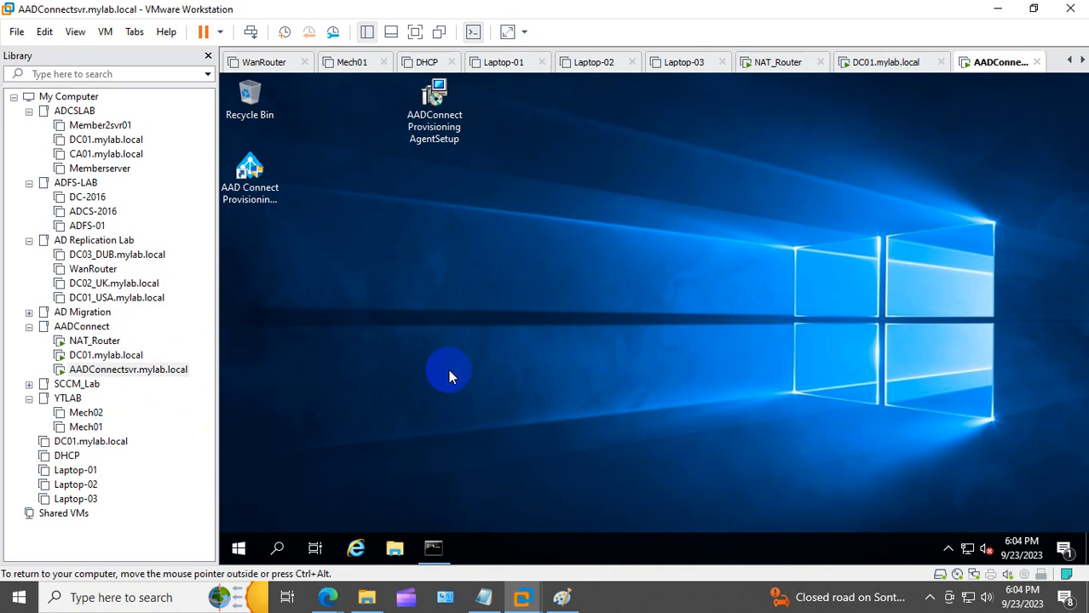
click(243, 549)
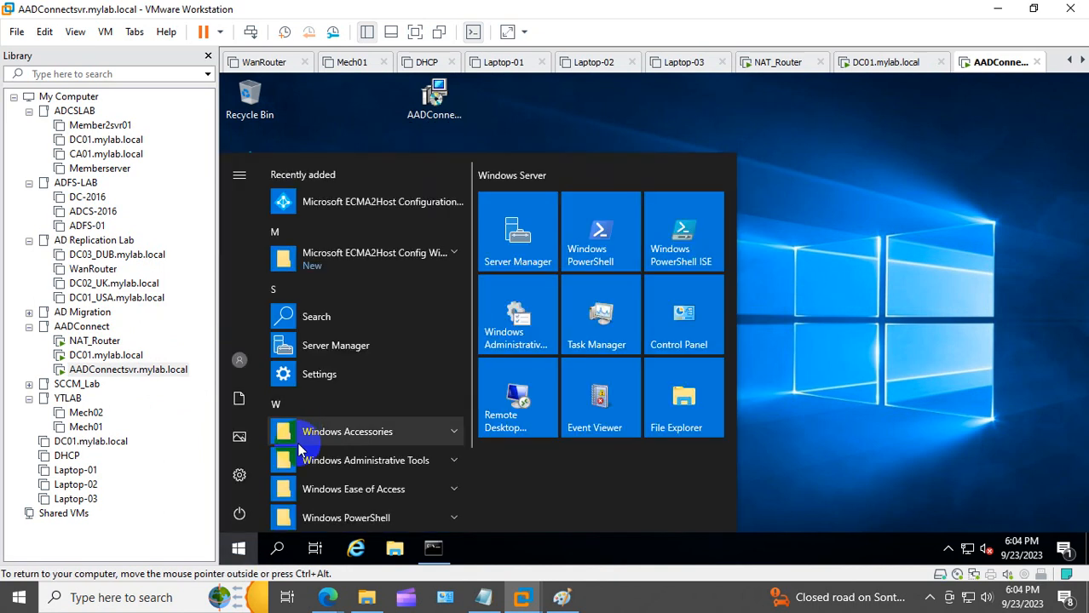
click(240, 516)
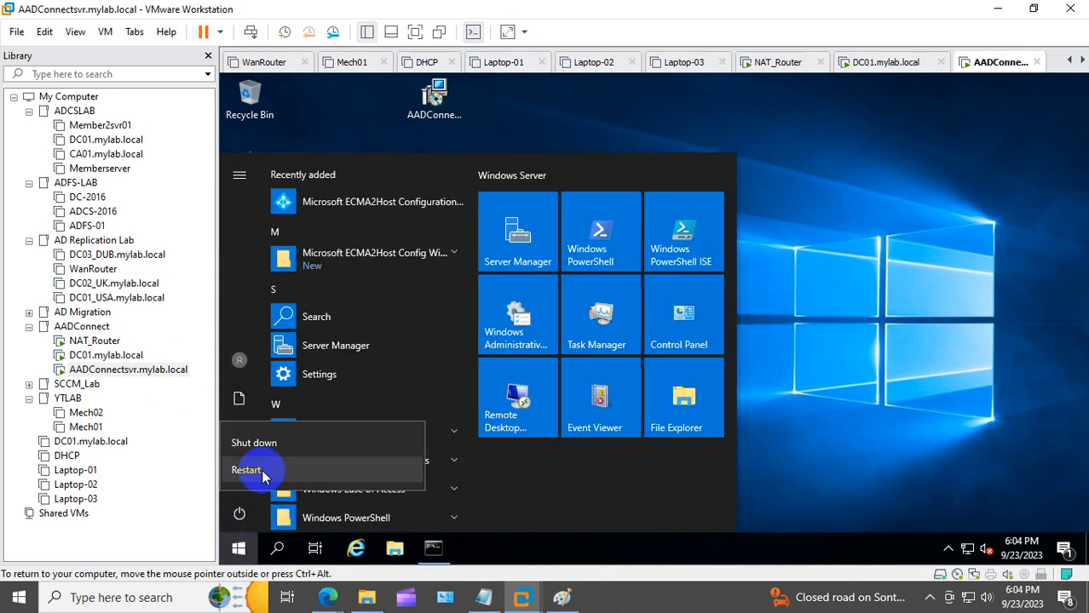
click(262, 473)
click(464, 471)
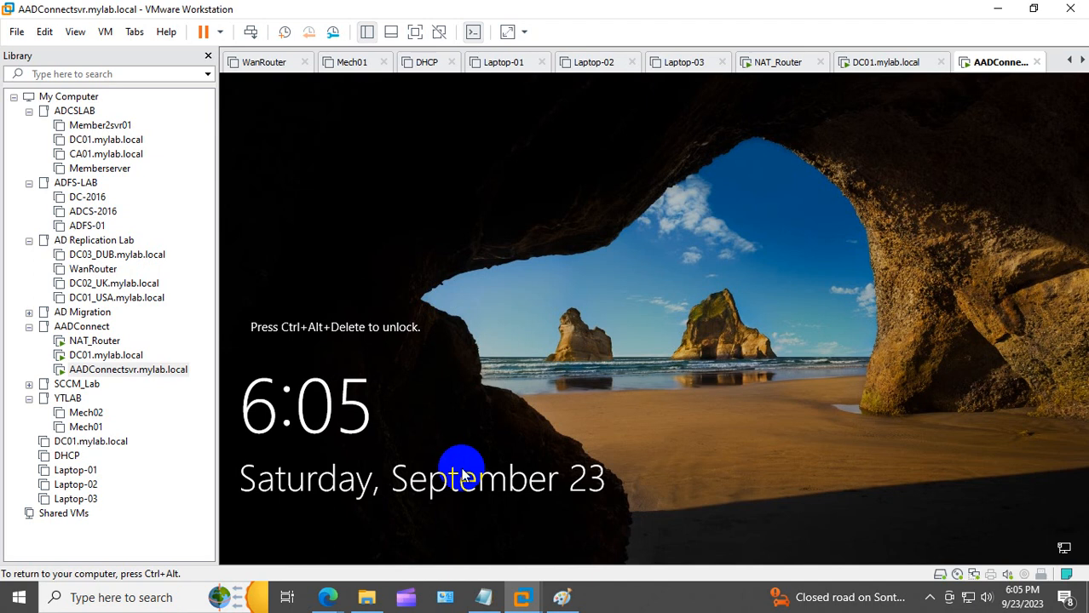
Sign back in to the aadconnect account via Ctrl+Alt+Del and dismiss the shutdown reason prompt
right_click(138, 374)
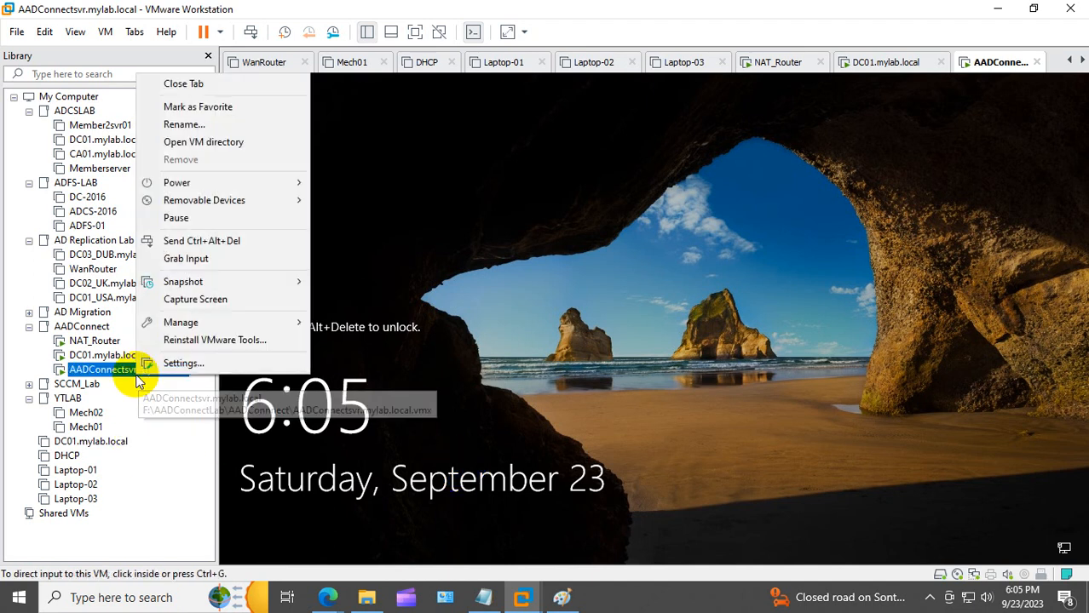
click(236, 237)
click(585, 387)
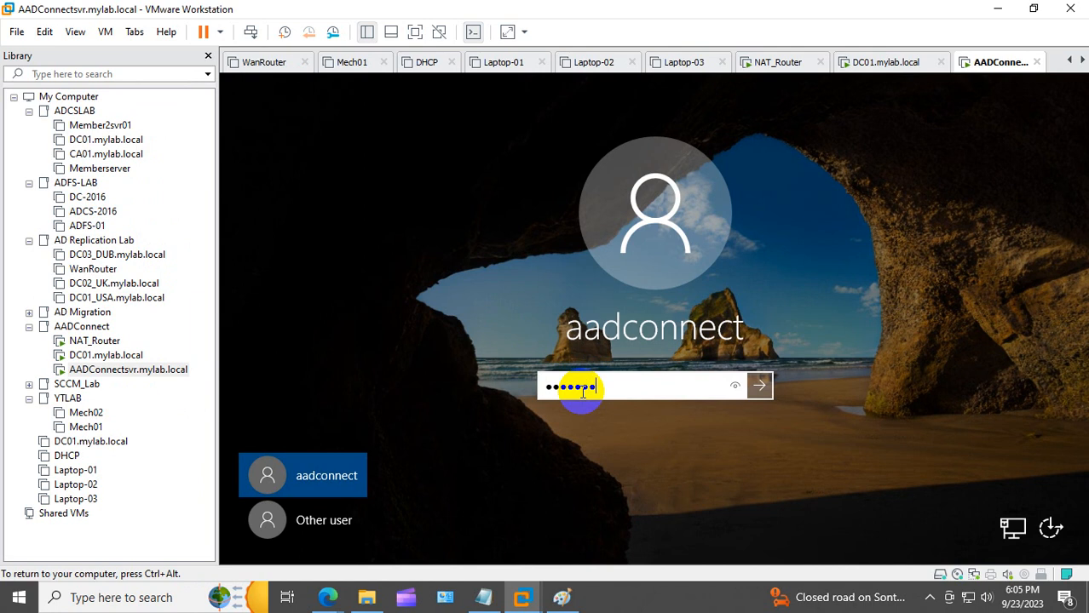
key(Return)
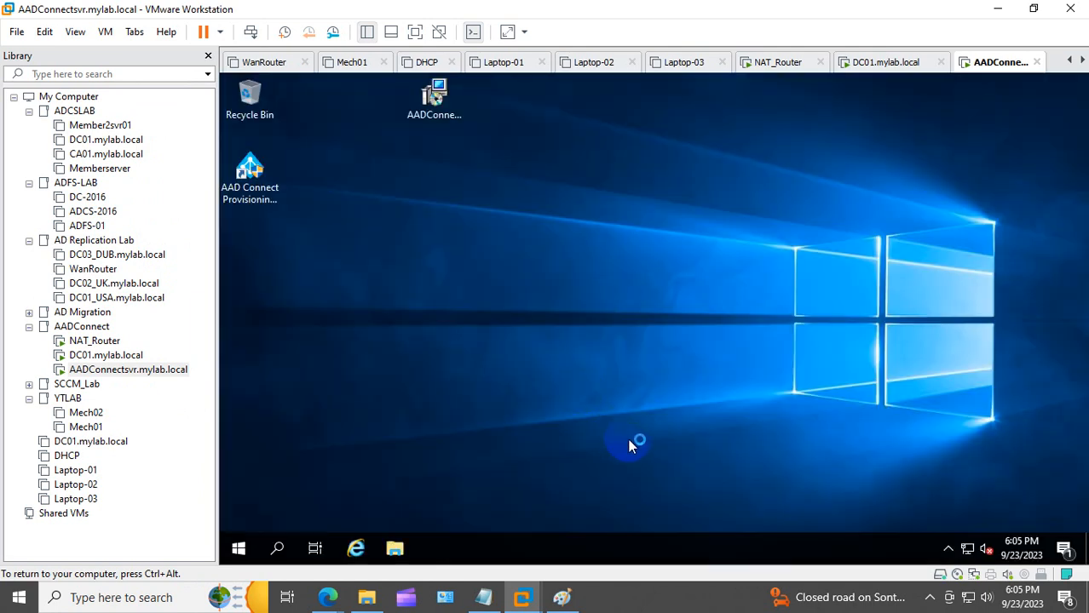
click(733, 424)
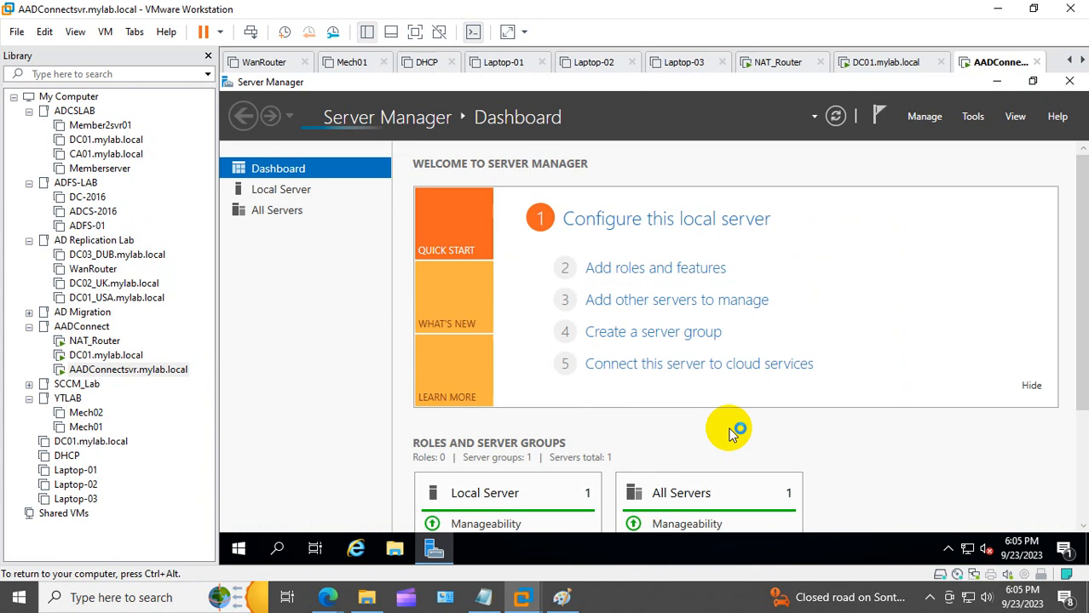
Close Server Manager, run the AAD Connect Provisioning wizard to Select Extension, then close it
click(1066, 82)
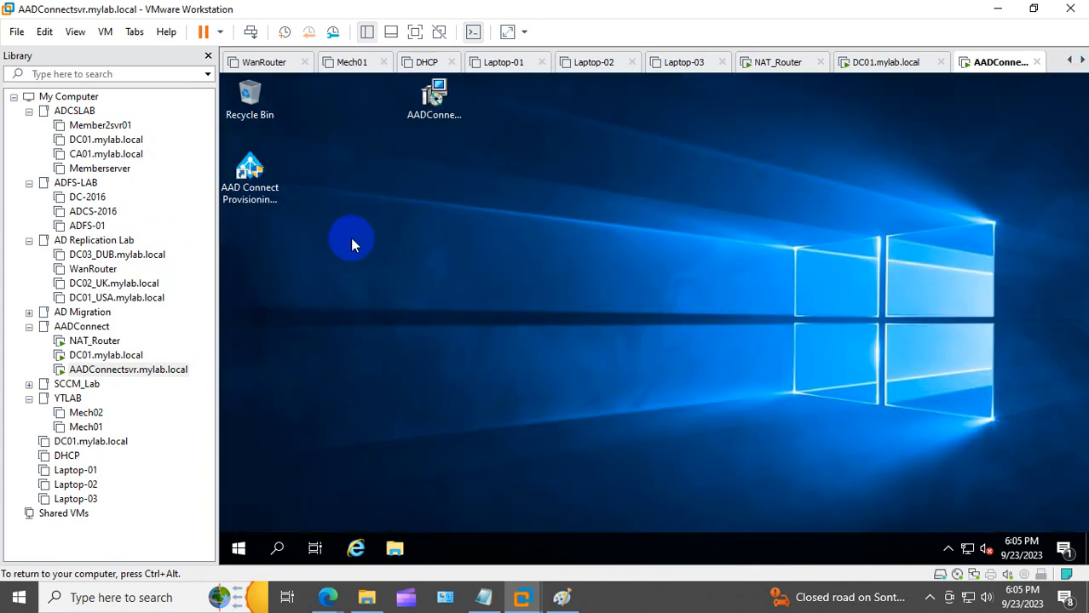
double_click(250, 169)
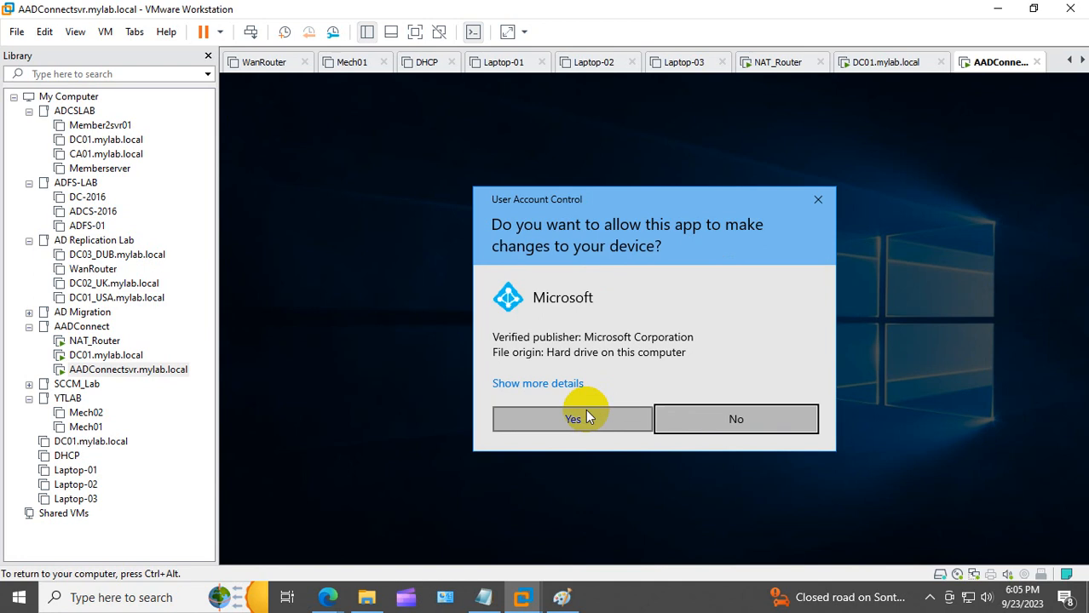
click(585, 410)
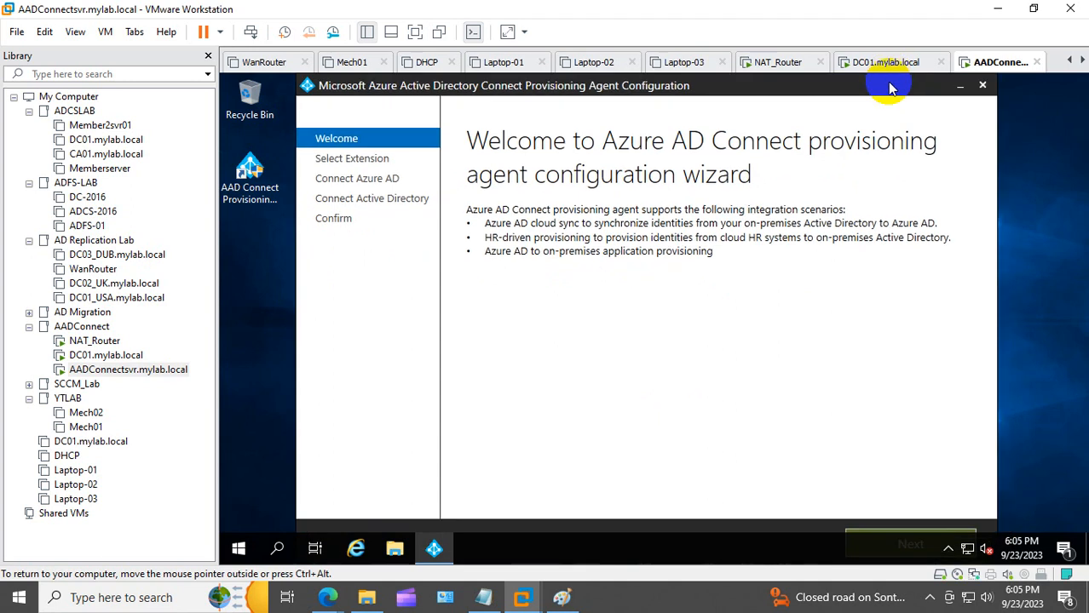
click(902, 537)
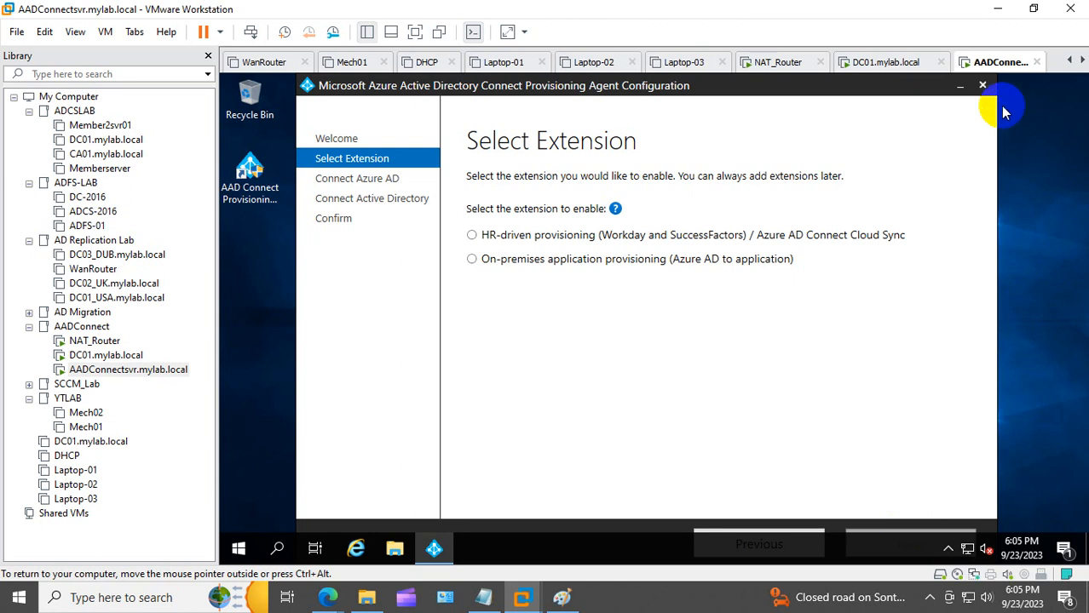
click(982, 85)
click(718, 369)
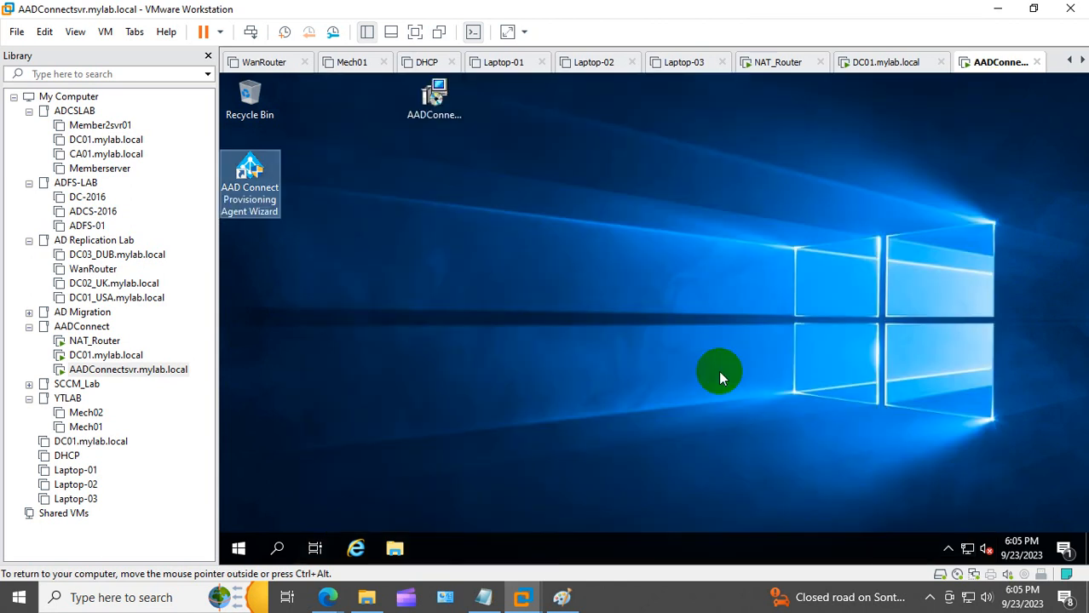
Search the Start menu for 'a' and launch Microsoft Azure Services
click(239, 549)
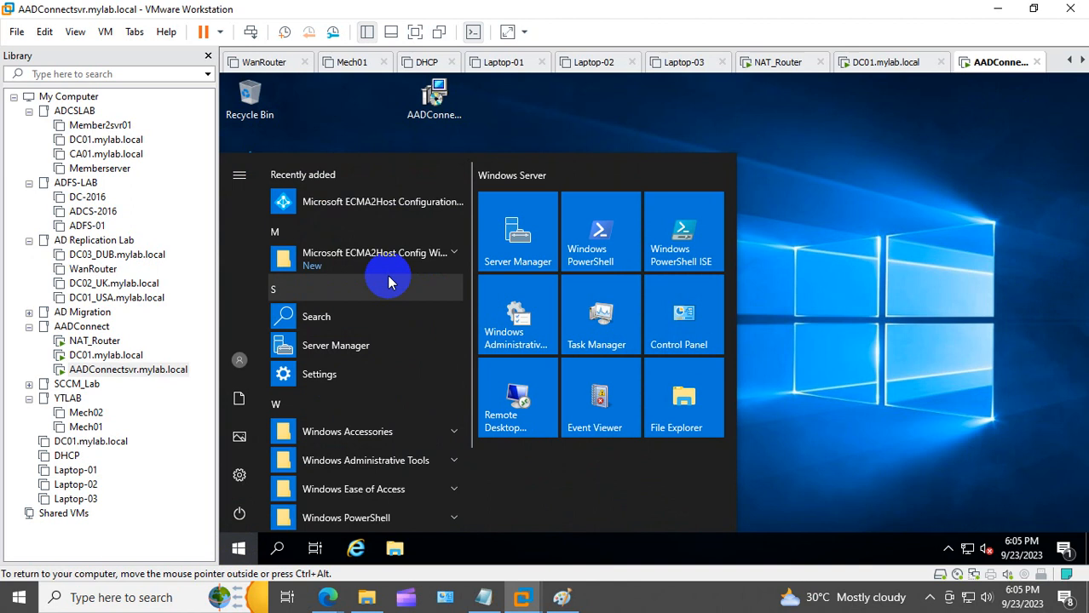
click(452, 256)
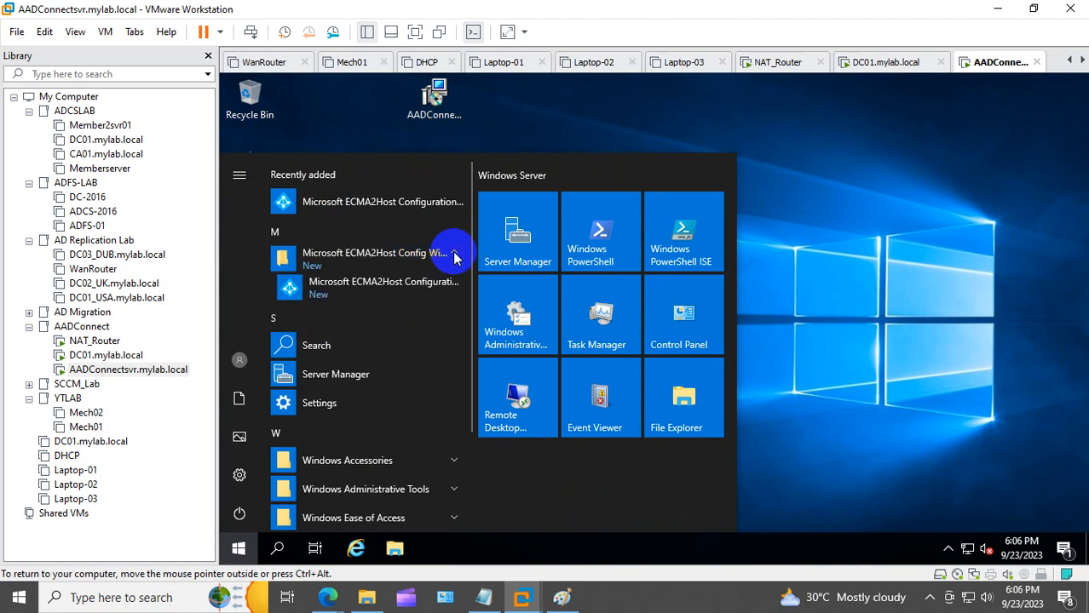
scroll(467, 281, down, 1)
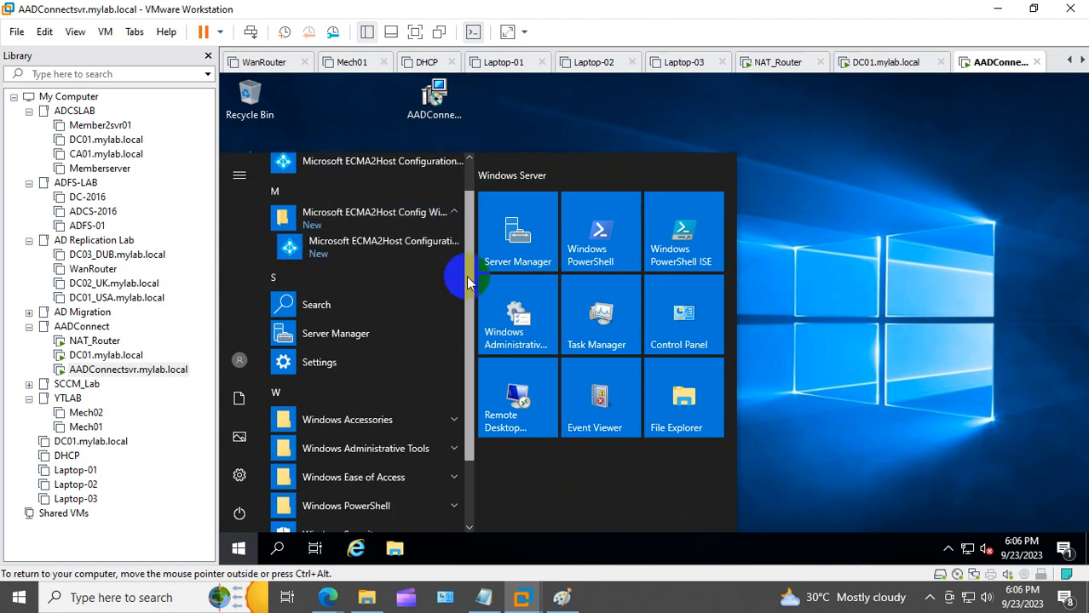
scroll(466, 281, down, 1)
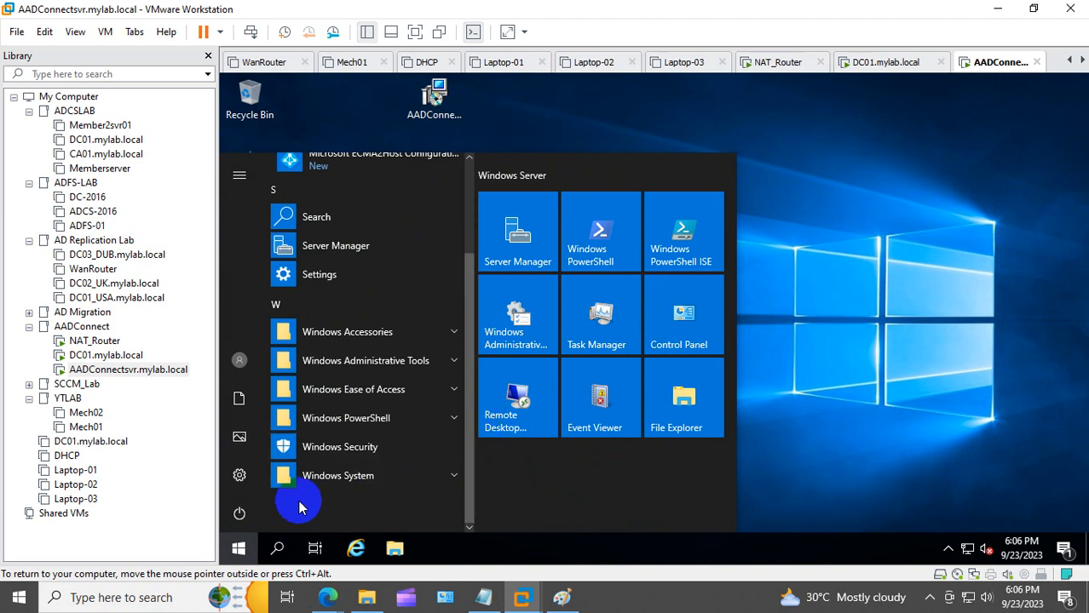
click(278, 548)
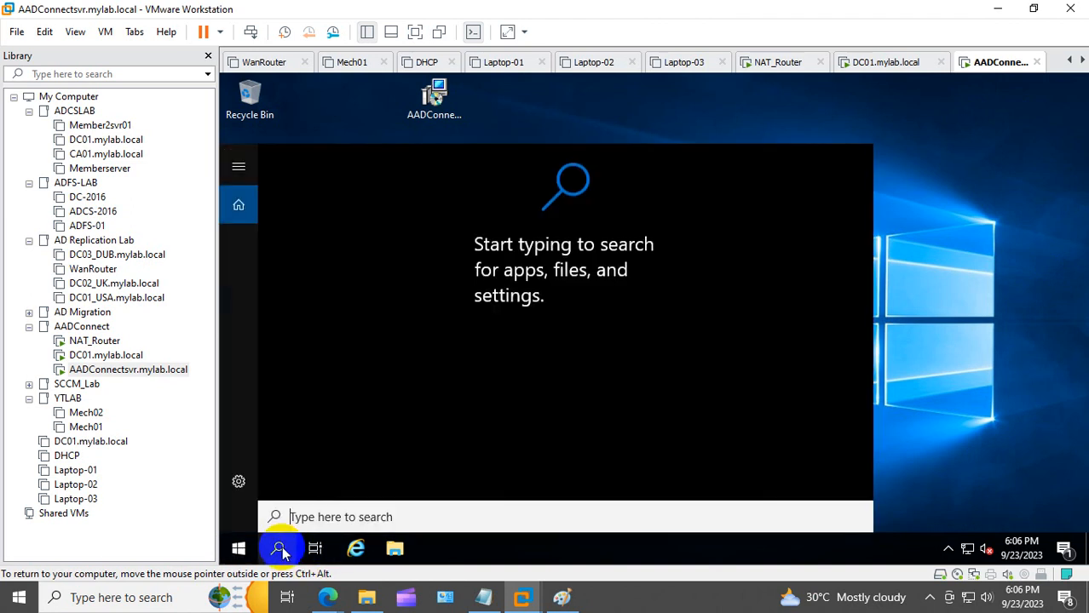
text(az)
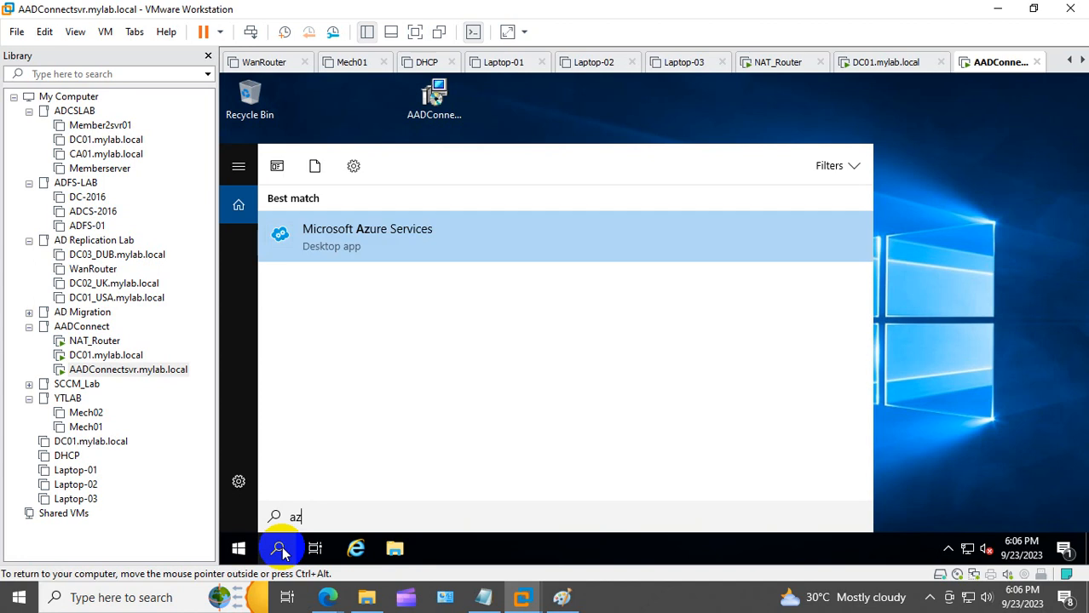
click(408, 235)
click(558, 279)
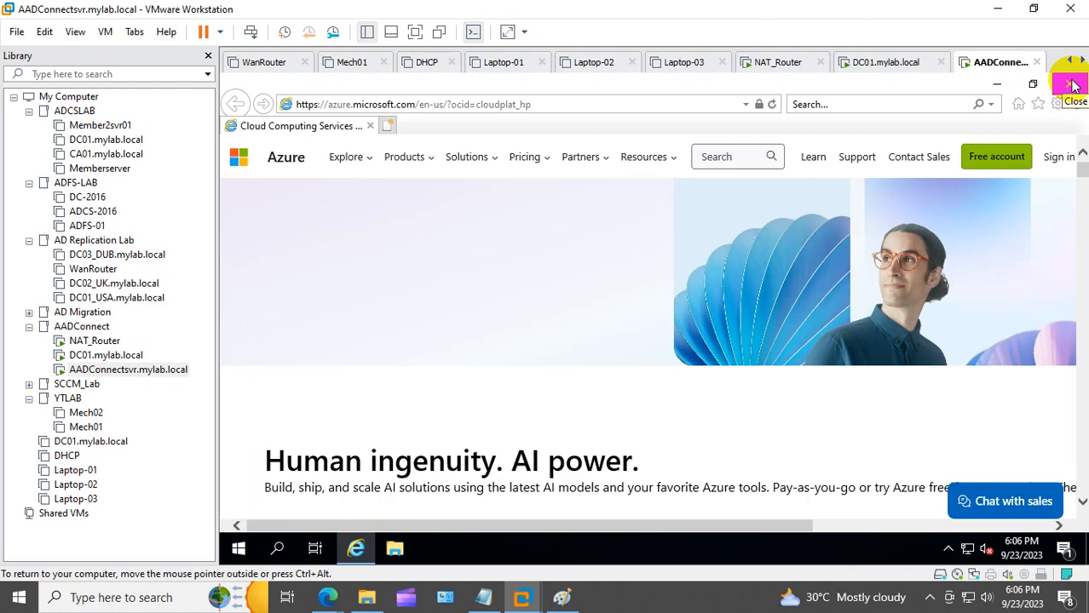
Decline Internet Explorer 11's recommended settings and close the browser
click(556, 322)
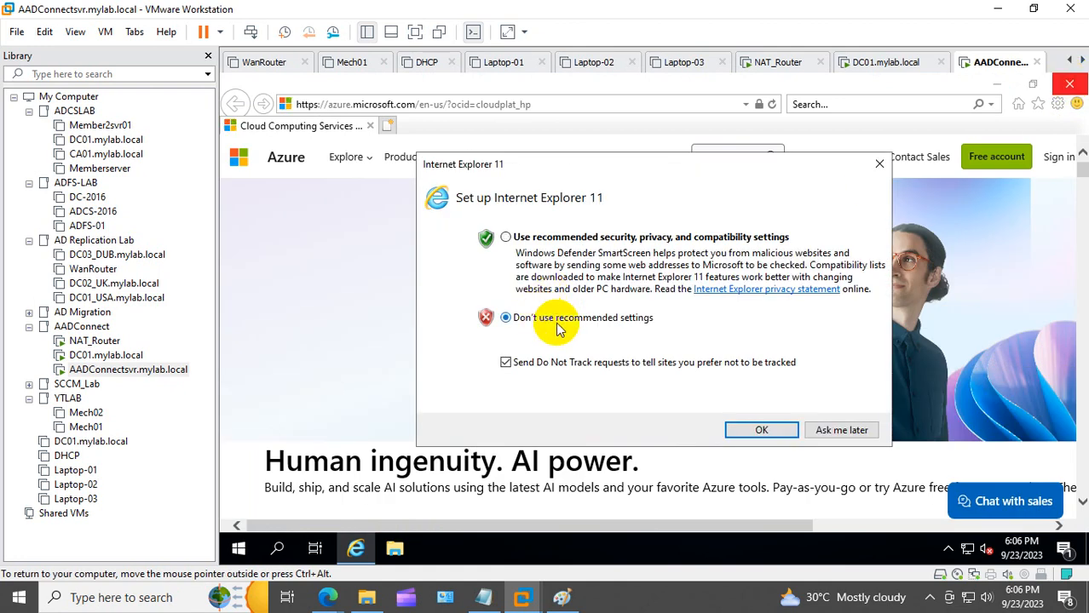
click(775, 431)
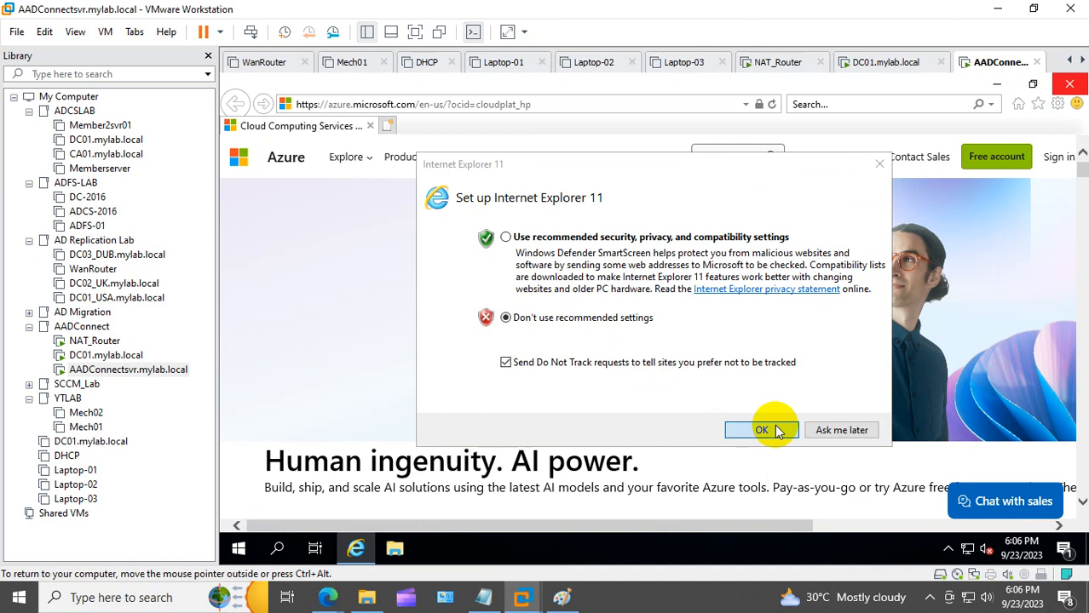
click(1069, 83)
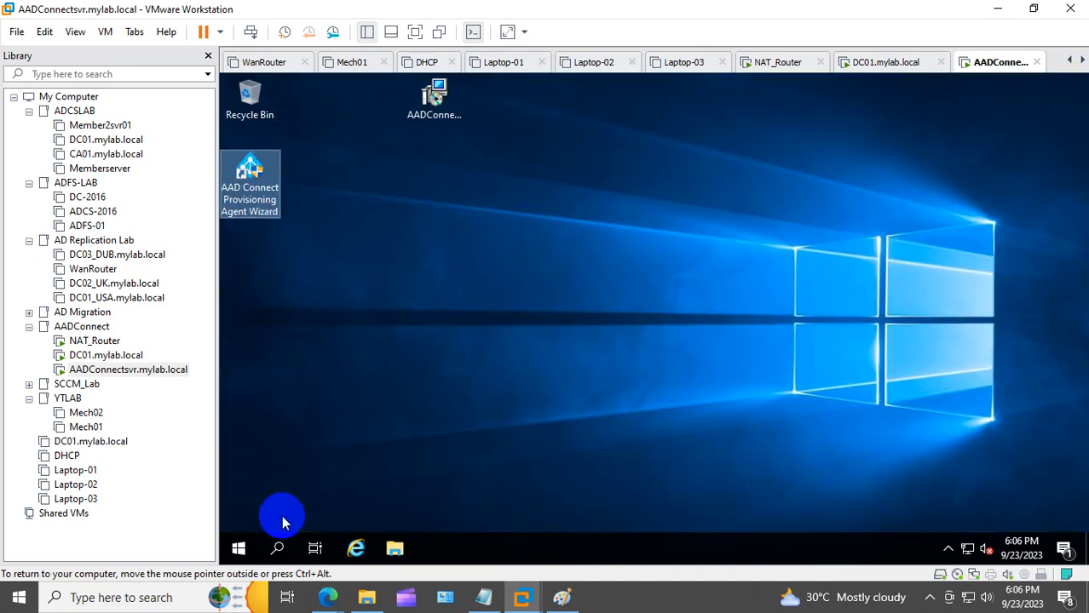
Rerun the provisioning wizard, pick the Cloud Sync extension, cancel Azure AD sign-in, and close it
double_click(254, 167)
click(579, 422)
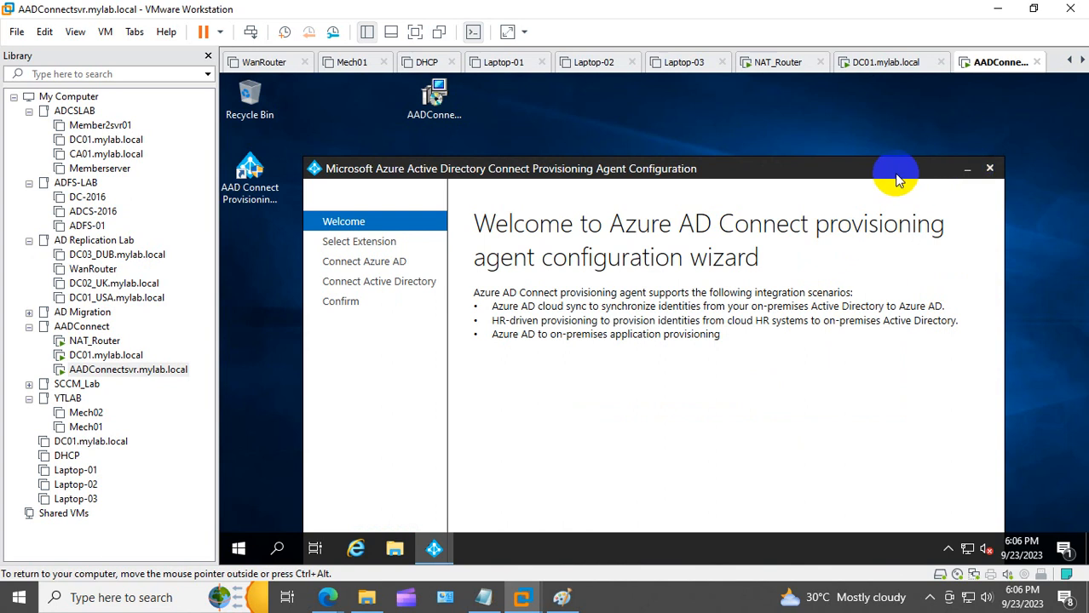
click(927, 537)
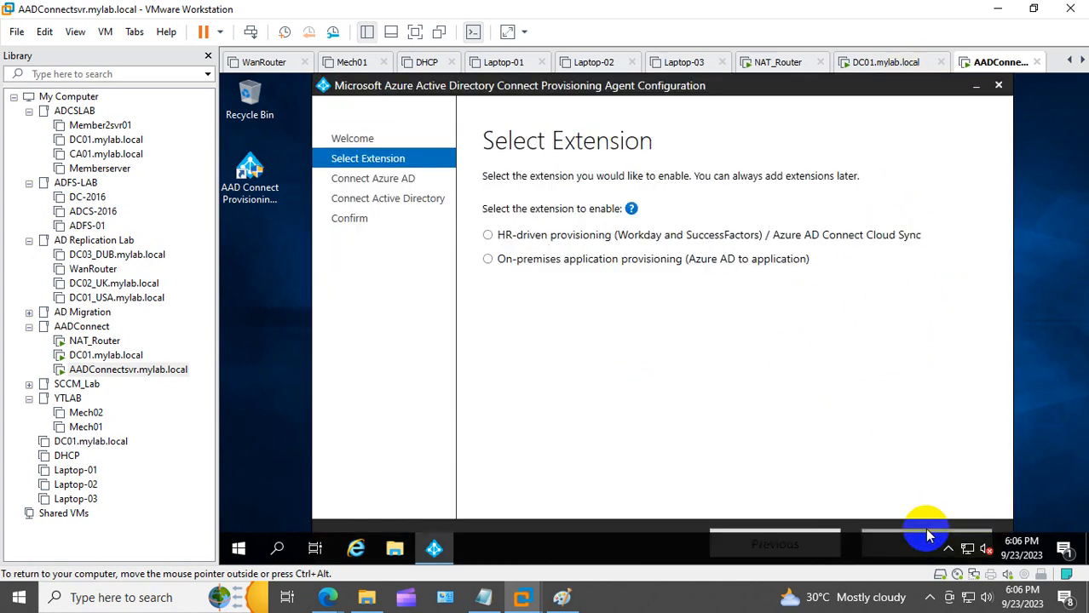
click(774, 236)
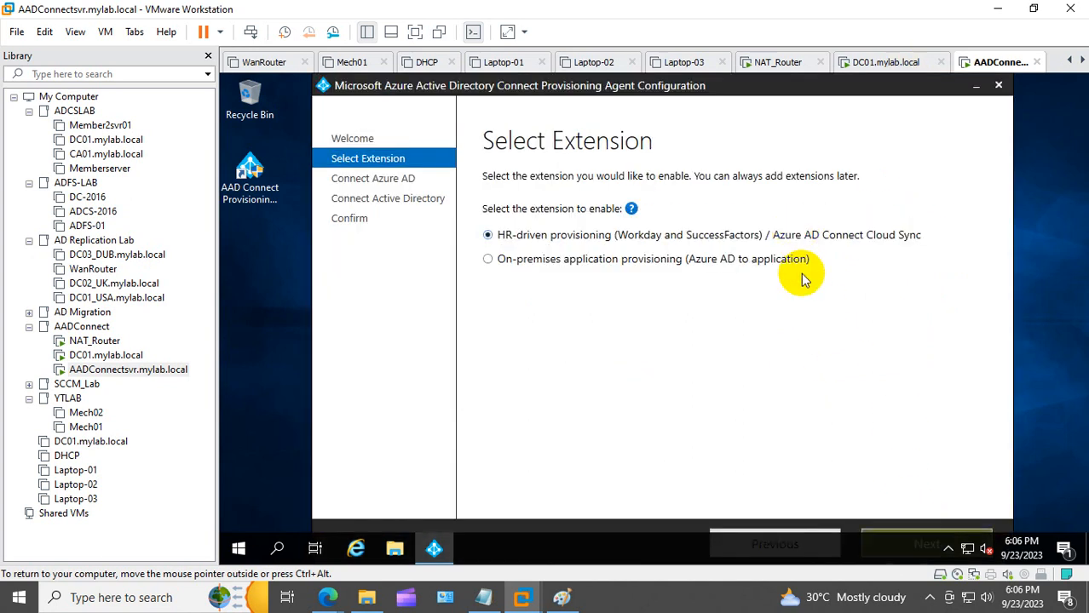
click(903, 536)
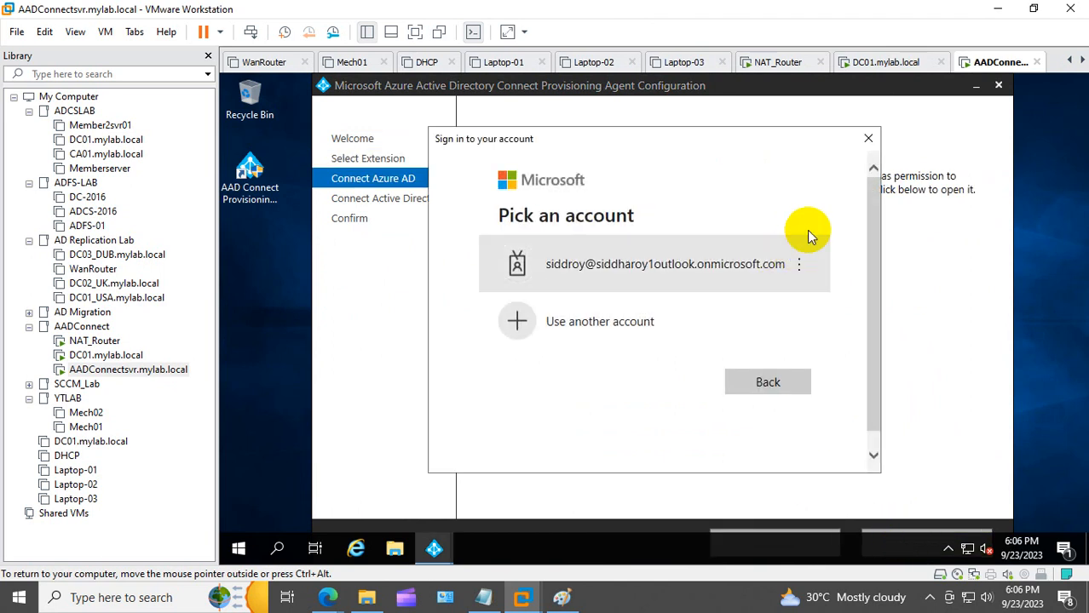
click(869, 139)
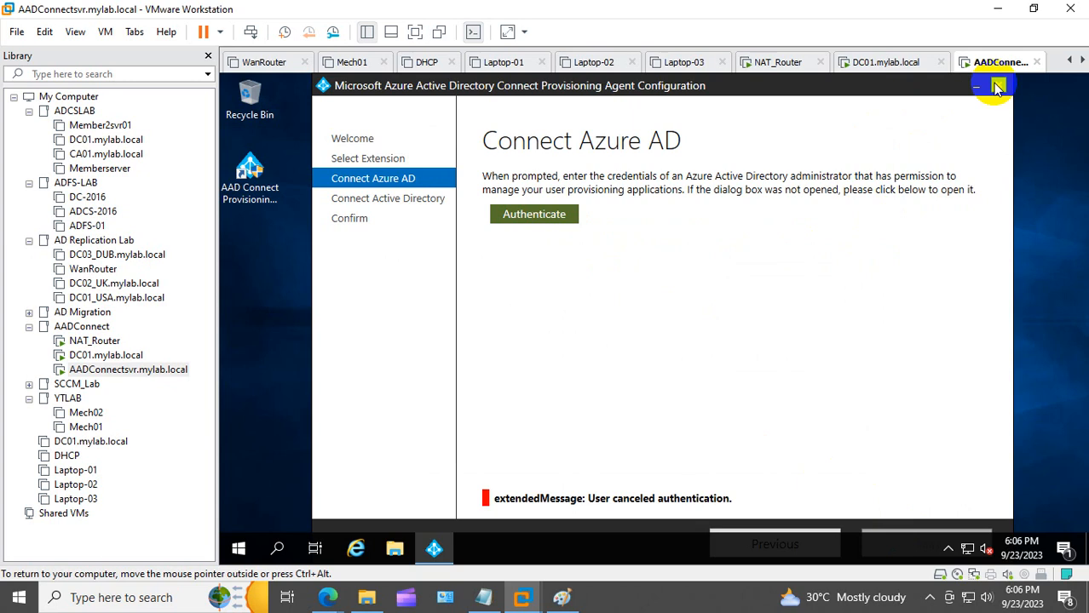
click(998, 85)
click(727, 371)
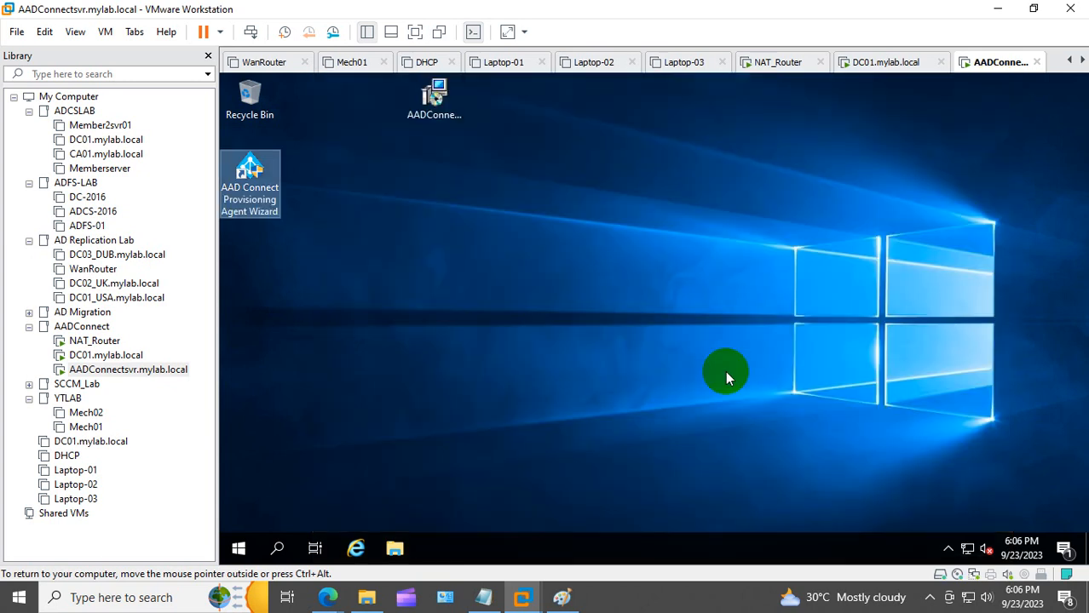
click(277, 549)
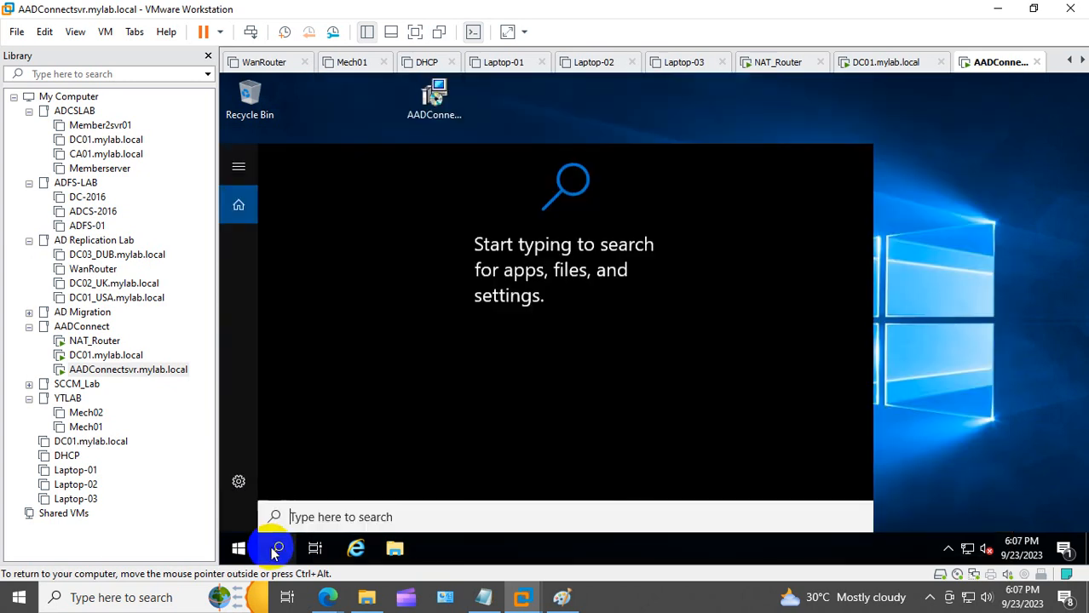
text(adconn)
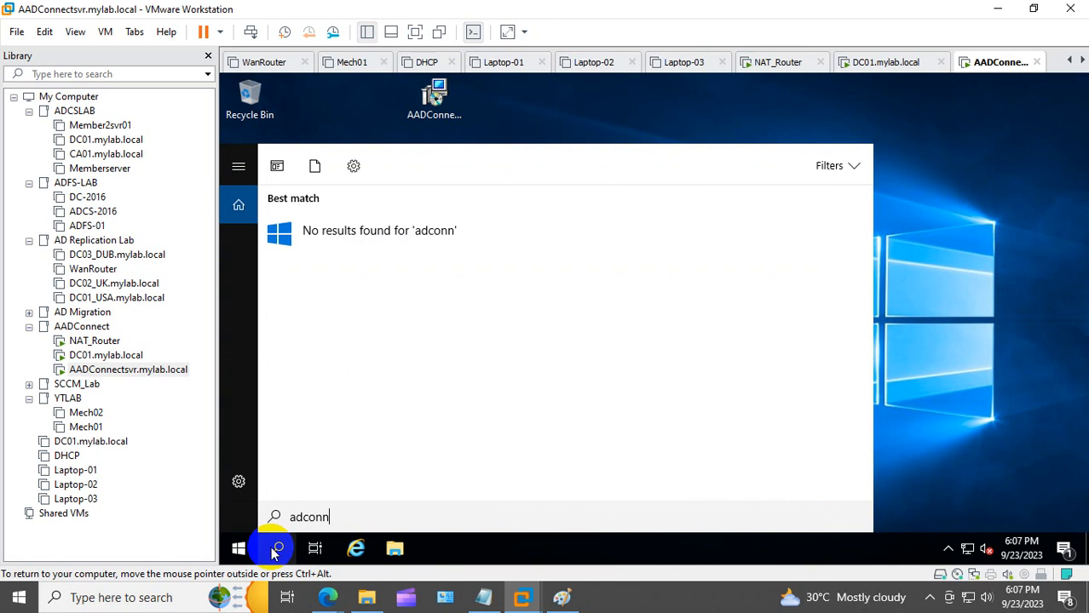
key(BackSpace)
key(BackSpace)
key(BackSpace)
key(BackSpace)
key(BackSpace)
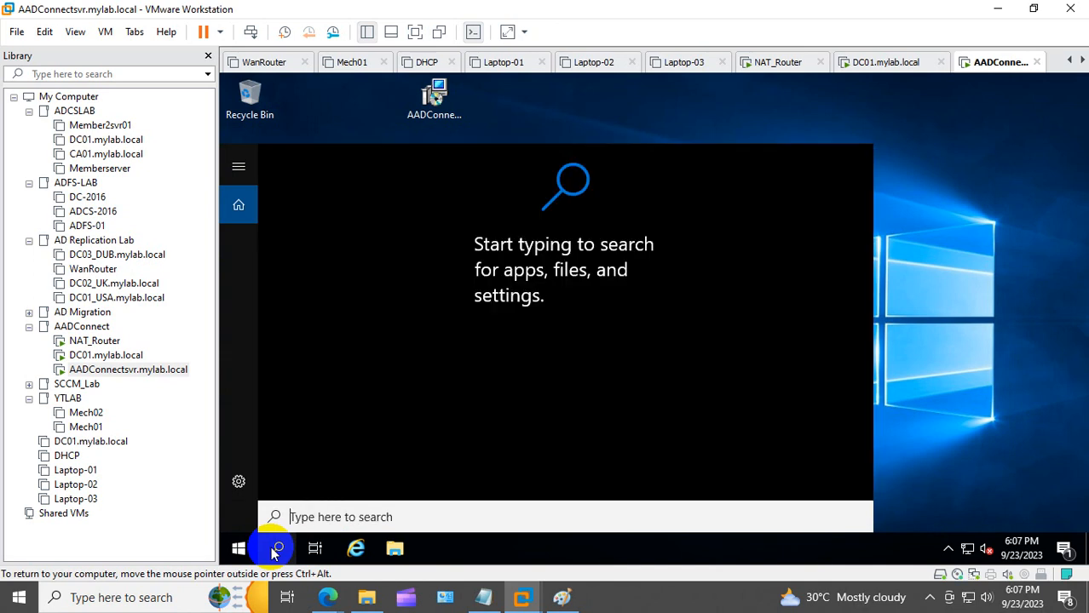
text(conn)
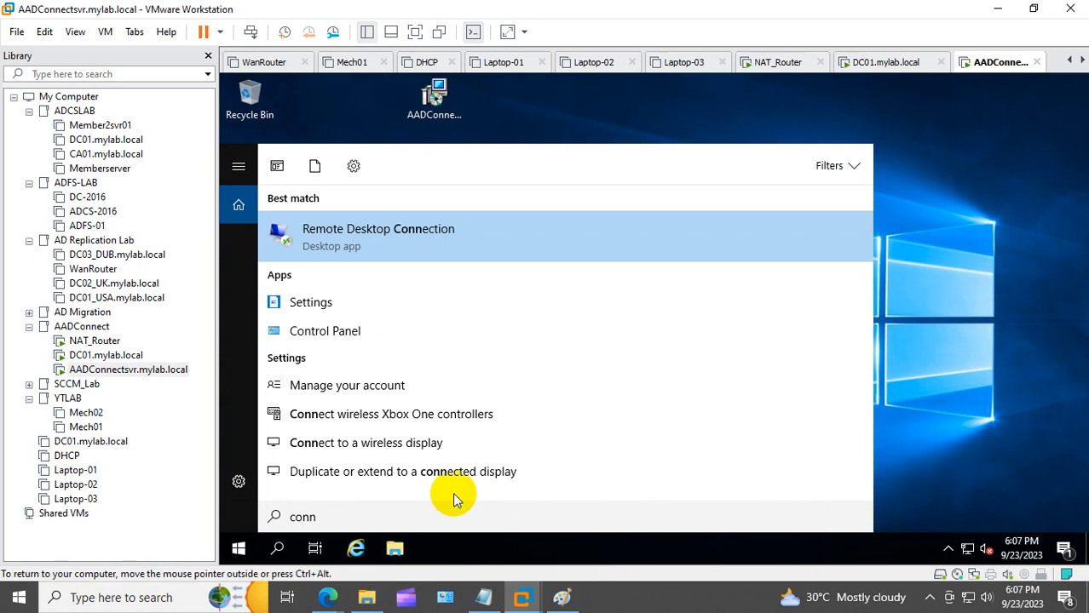
click(909, 295)
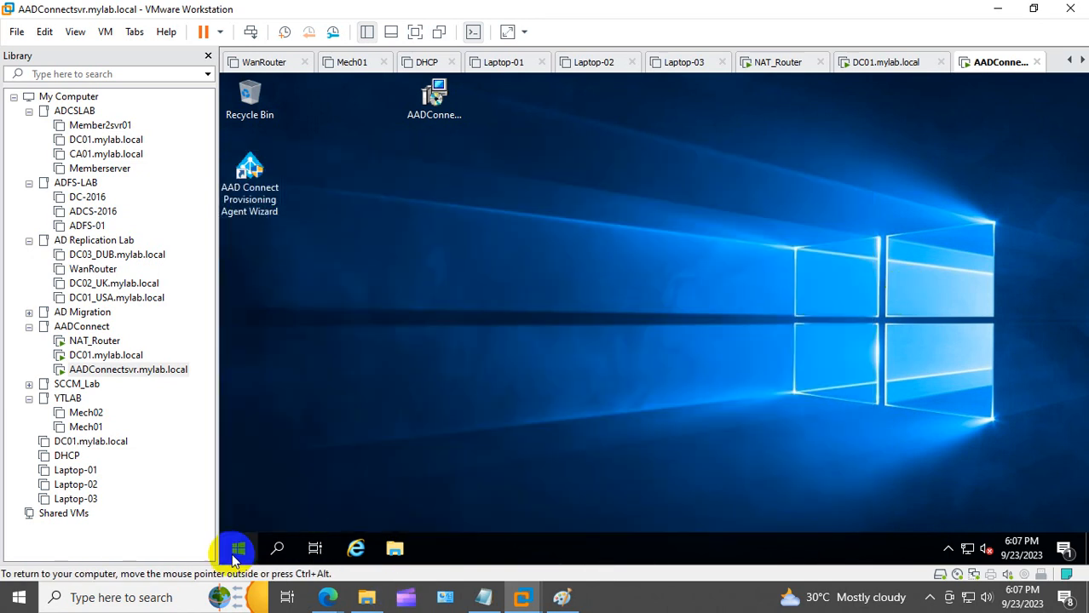
click(277, 550)
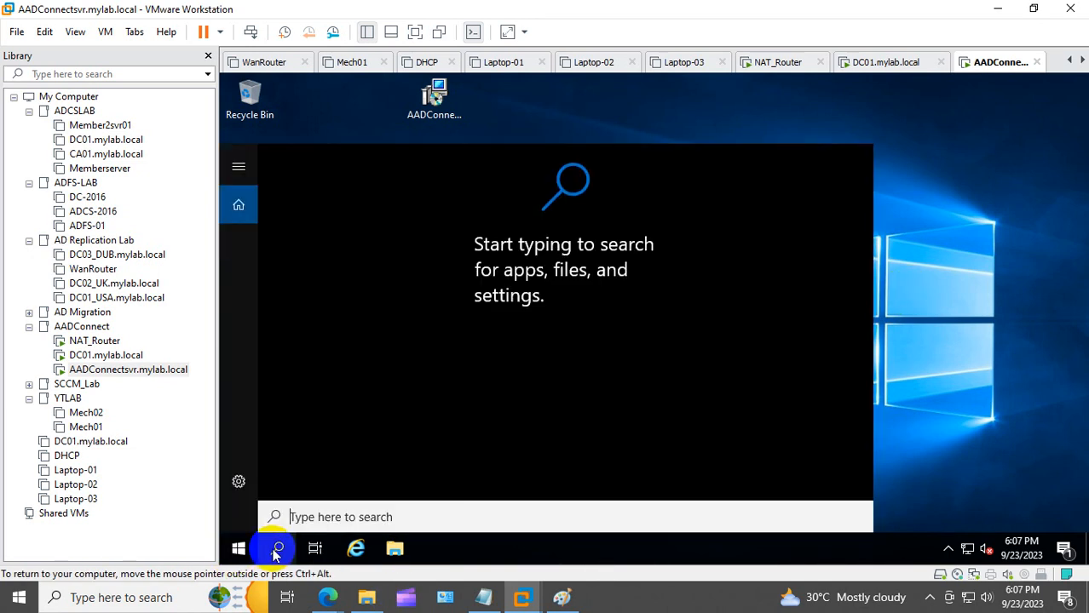
text(azure)
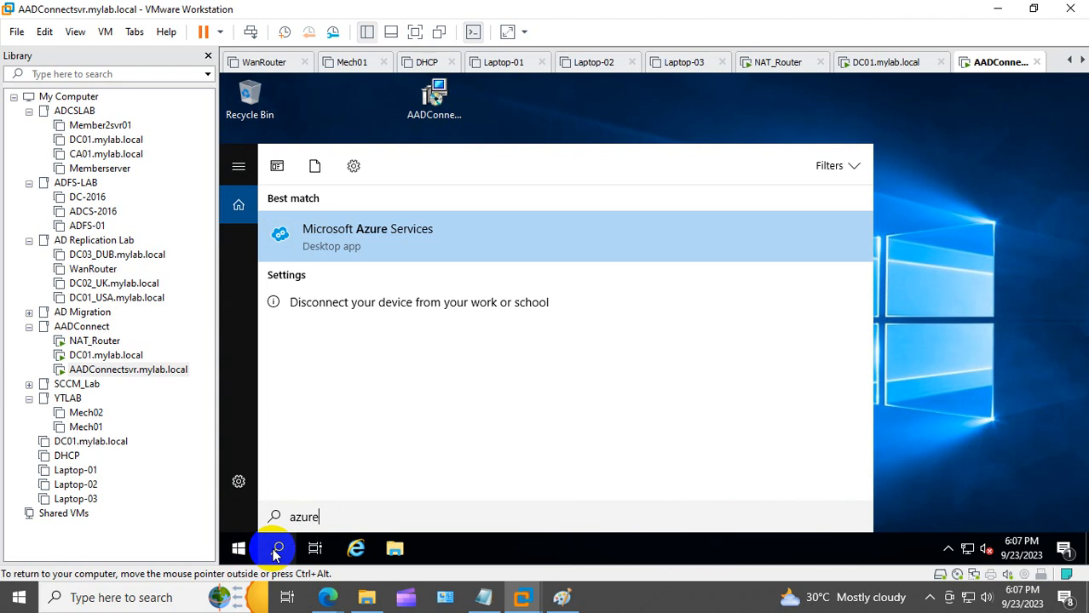
click(899, 286)
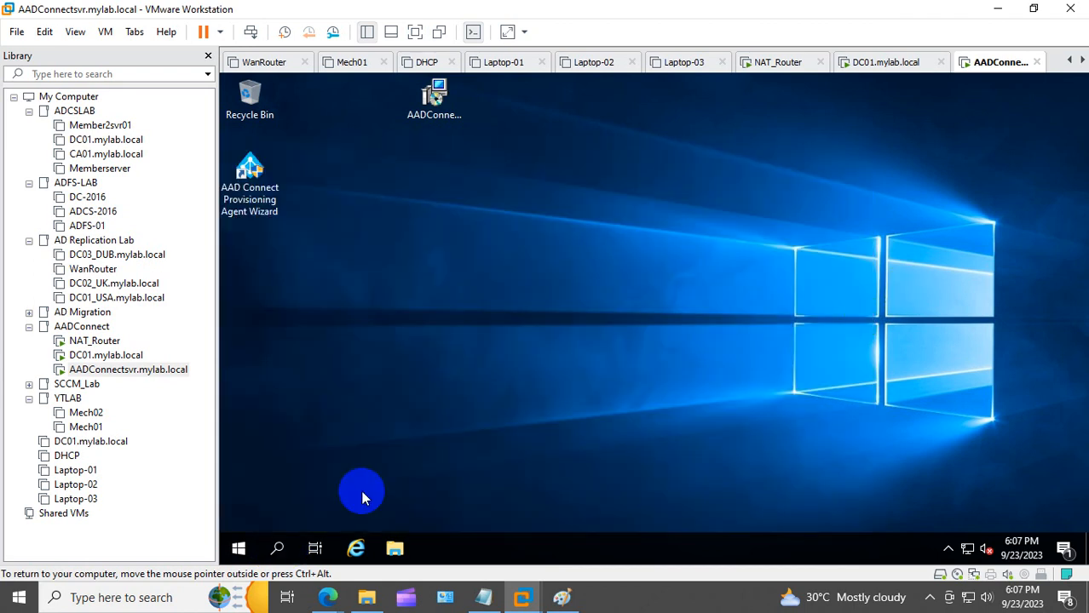
click(239, 550)
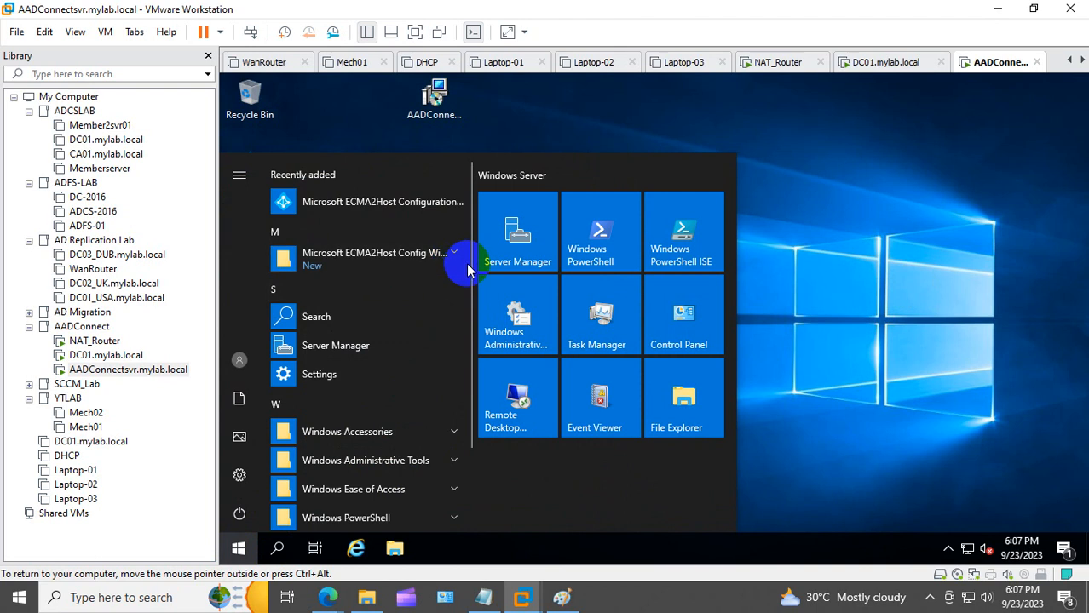
scroll(470, 336, down, 3)
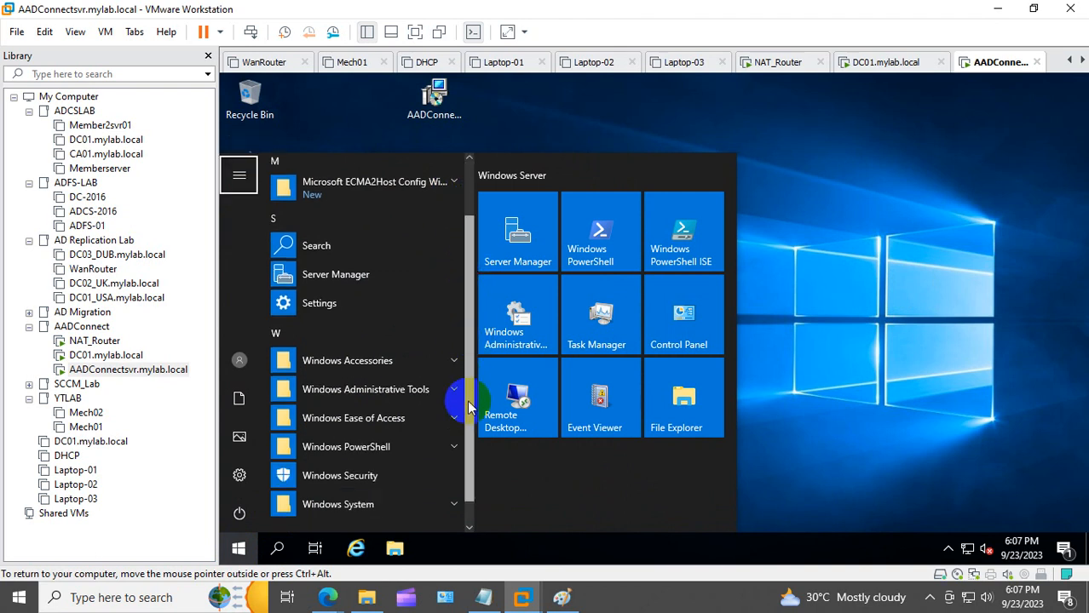
drag(467, 484, 473, 180)
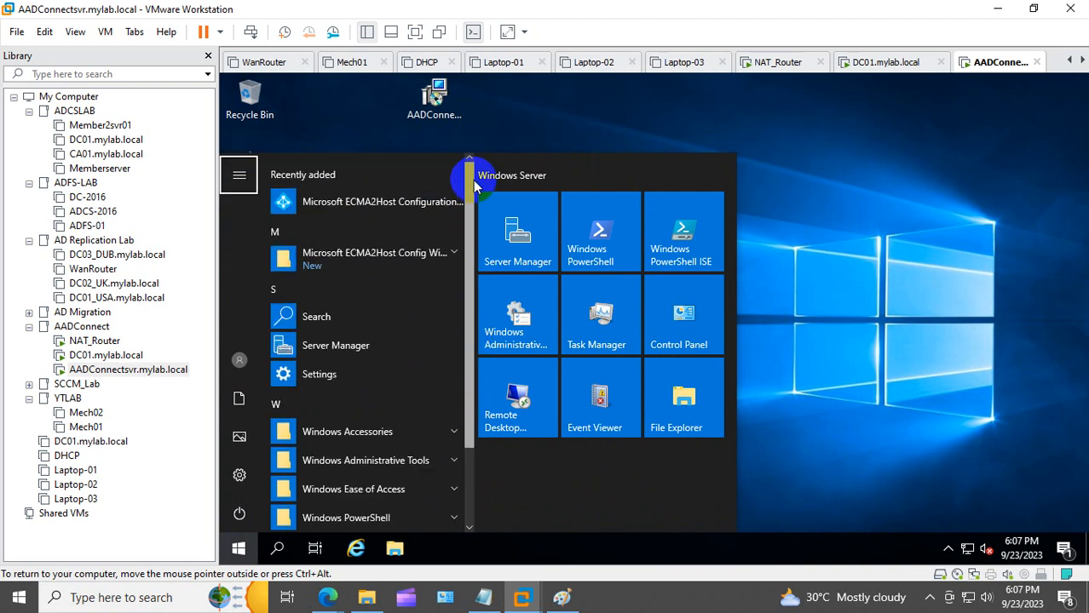
click(362, 203)
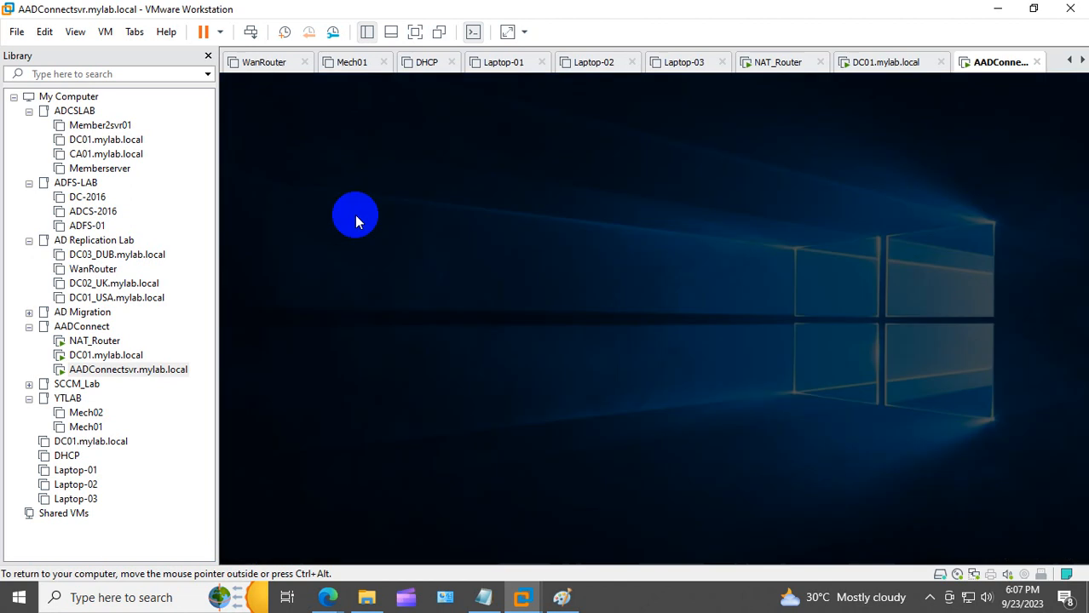
click(575, 420)
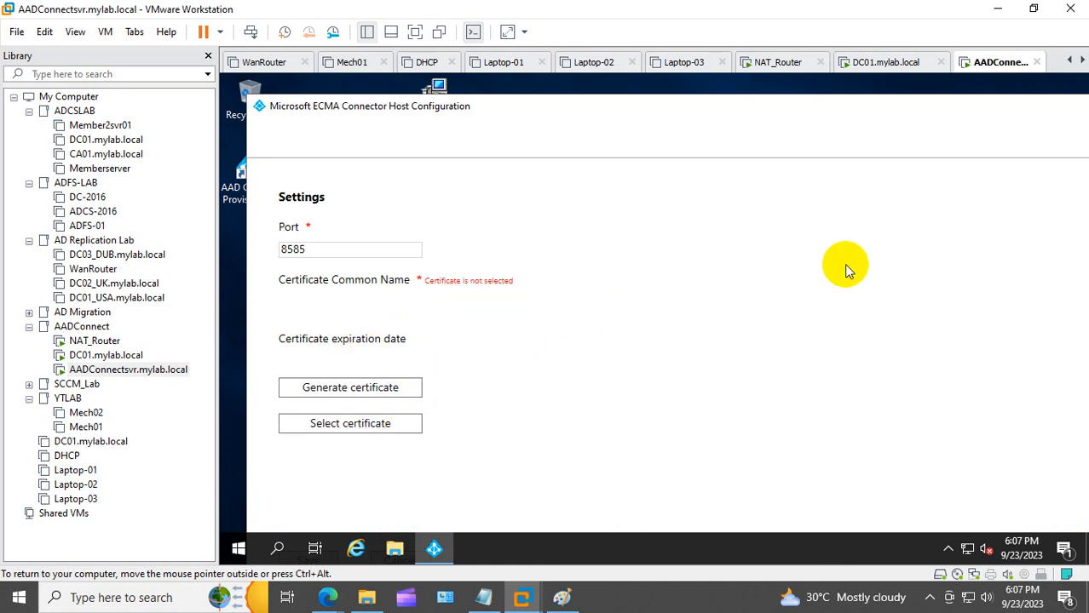
drag(898, 103, 782, 95)
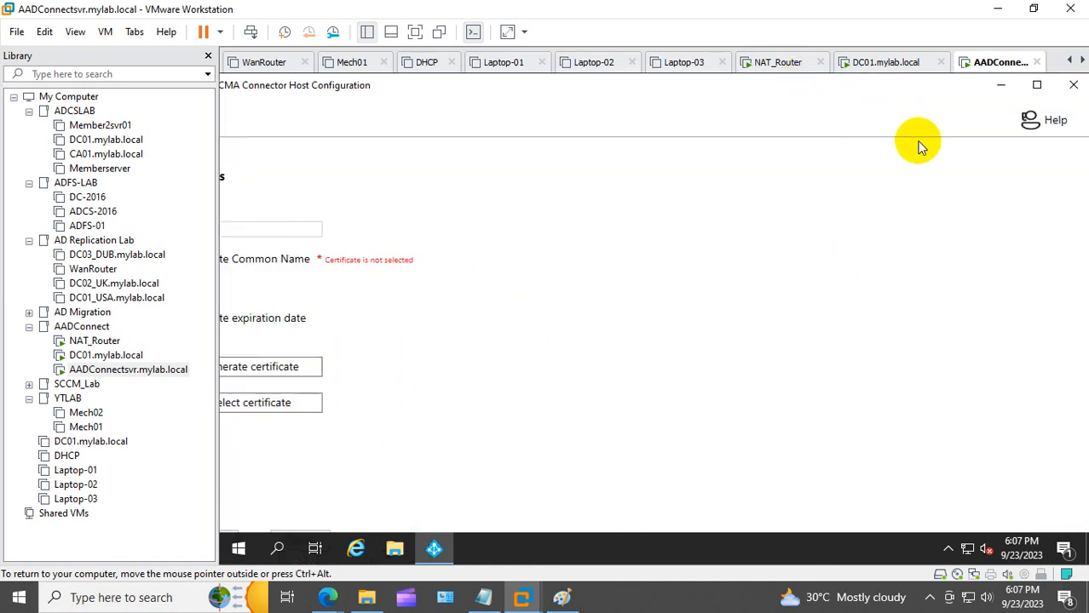
click(1072, 84)
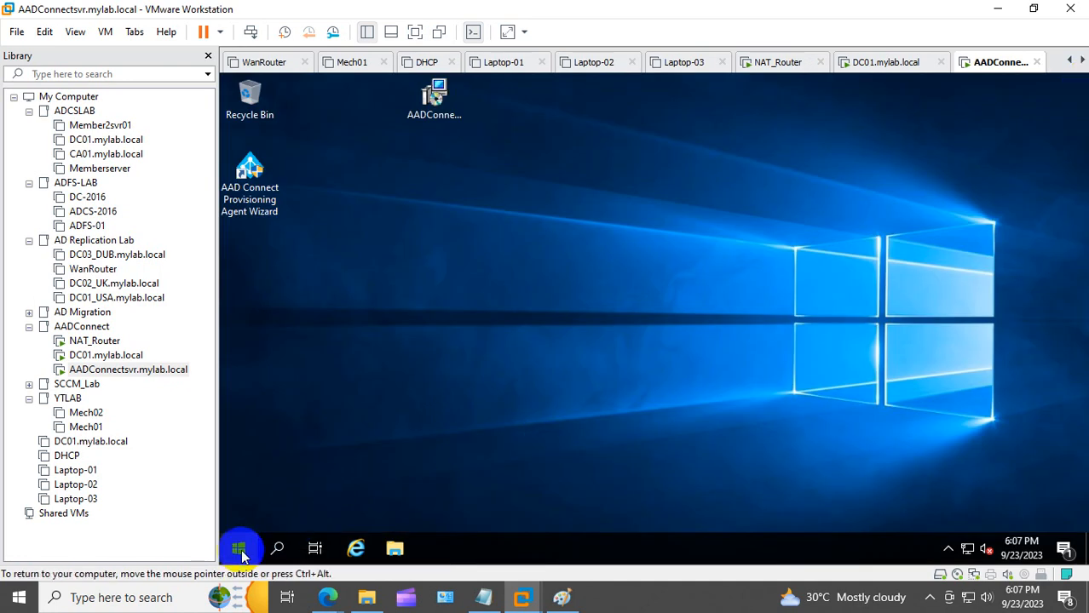
In the host Edge browser, open the Azure directory's Users page
mouse_move(324, 593)
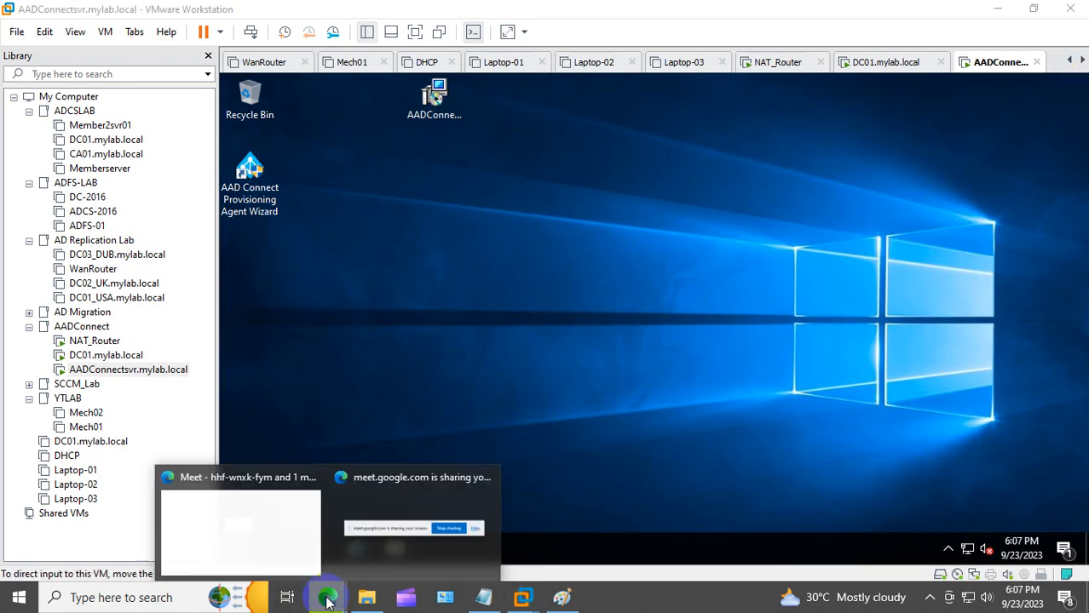
click(274, 540)
click(362, 14)
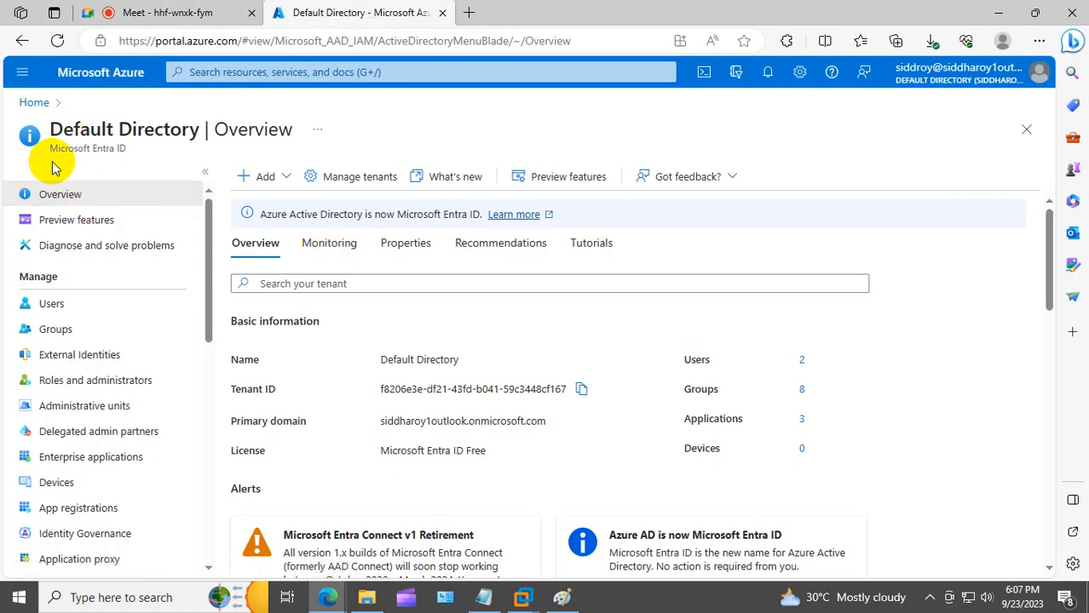
click(52, 305)
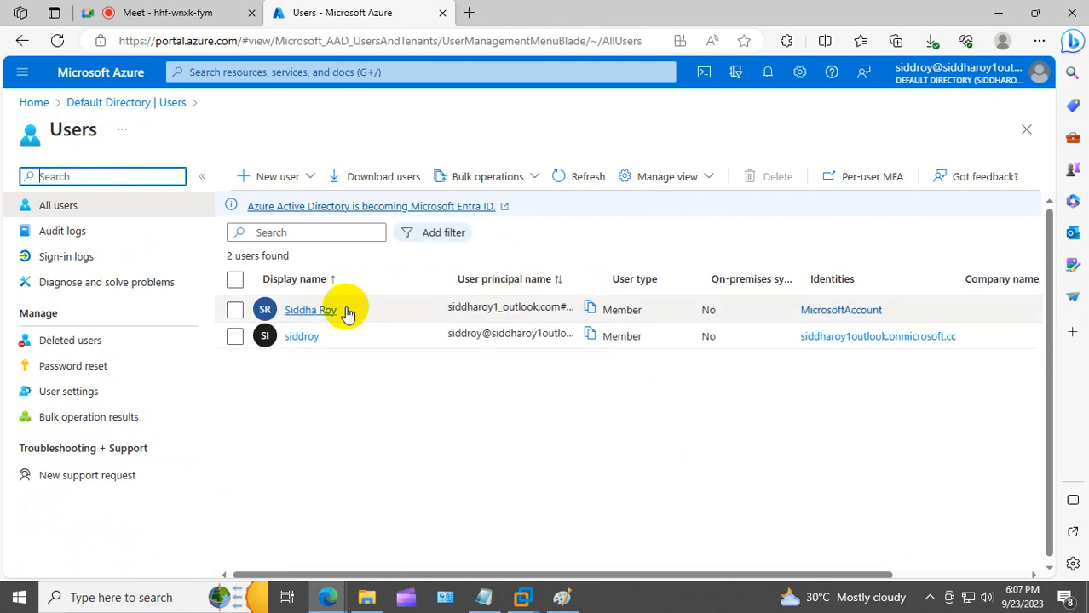
click(995, 11)
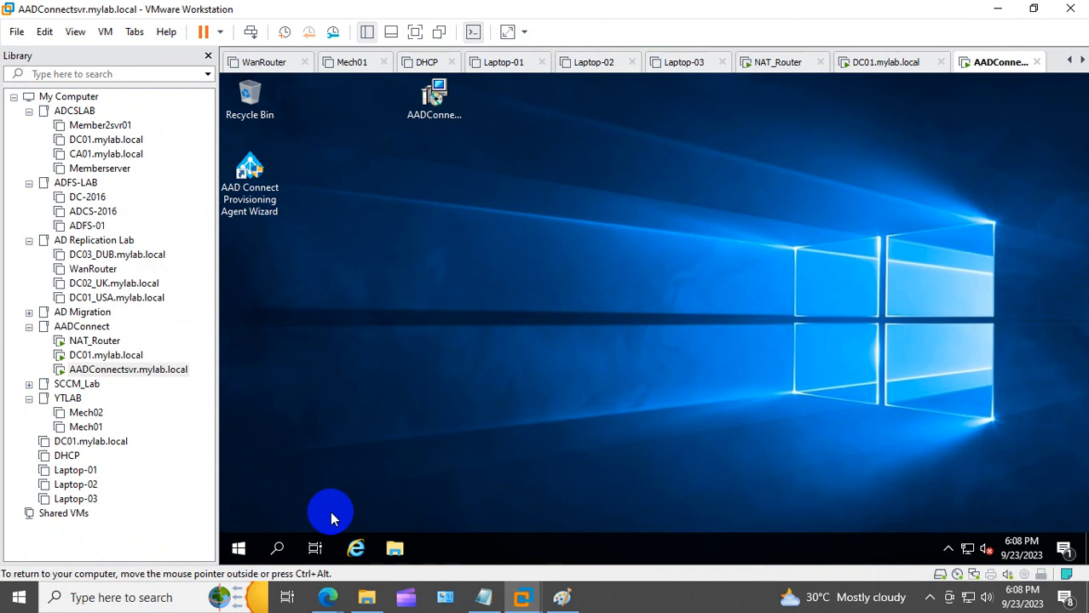
In a new tab on google.com, search for 'azure ad connect download'
mouse_move(327, 597)
click(275, 460)
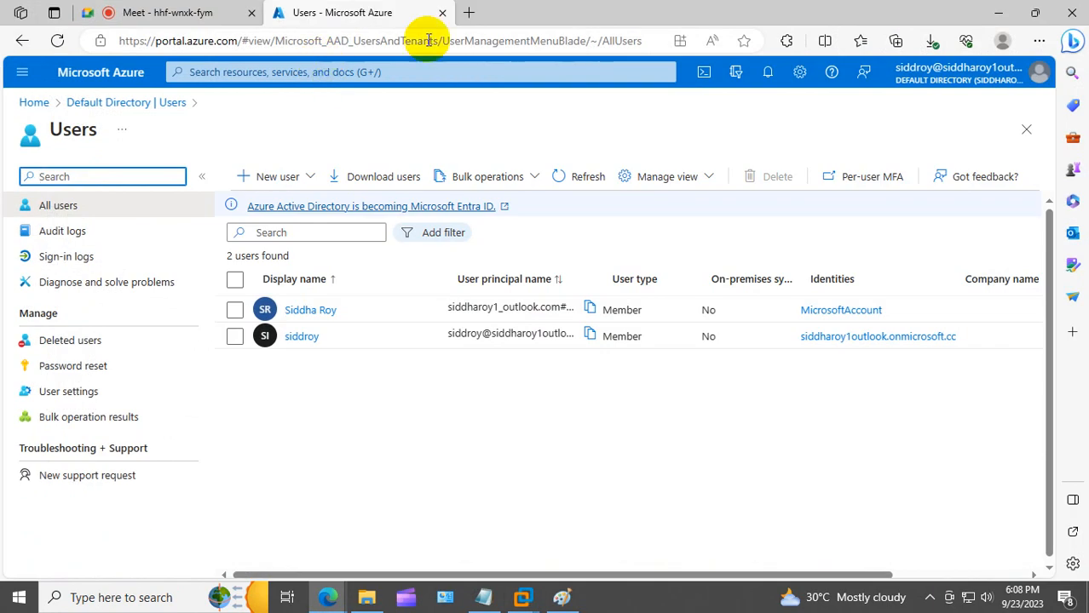
click(470, 12)
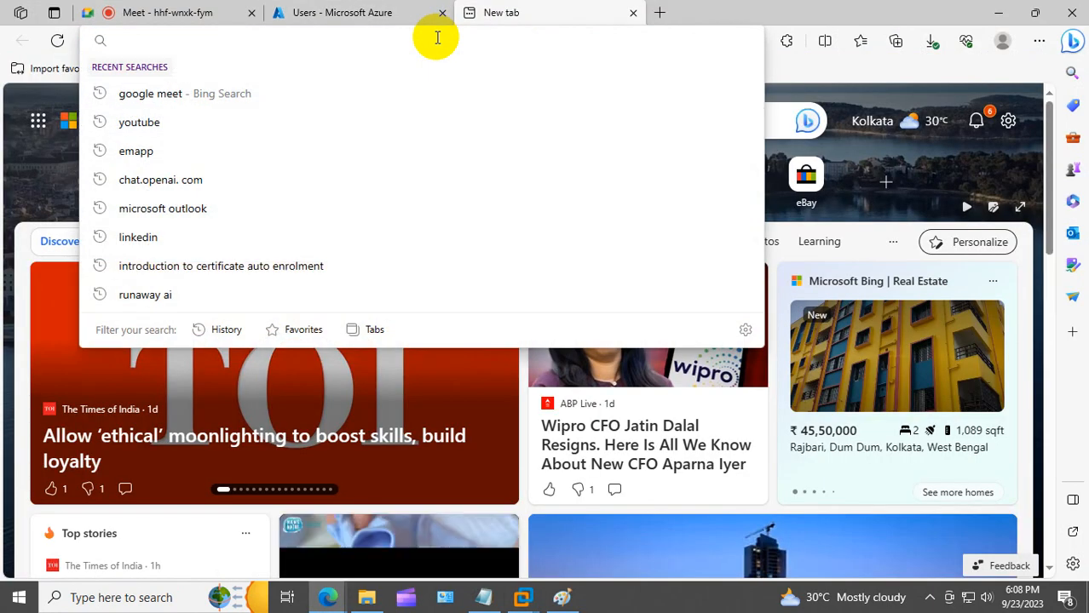
text(google)
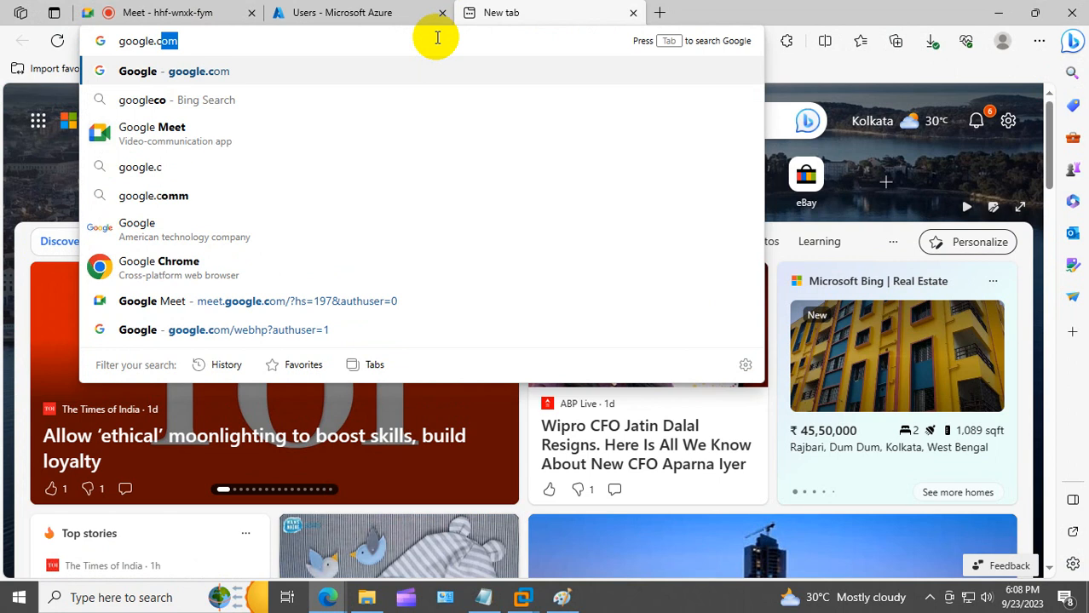
text(.com)
key(Return)
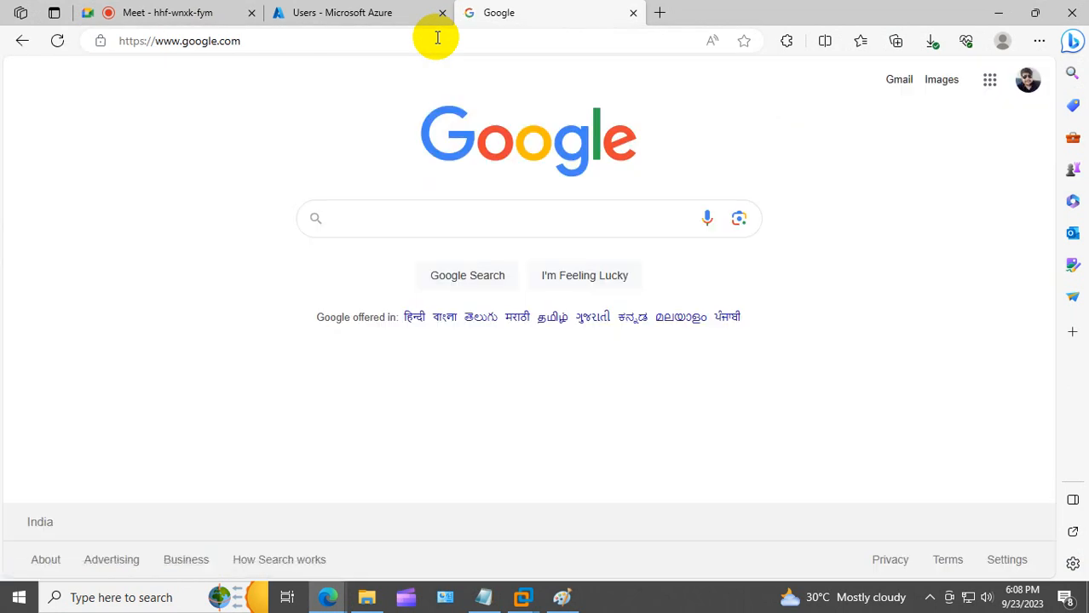
text(azure )
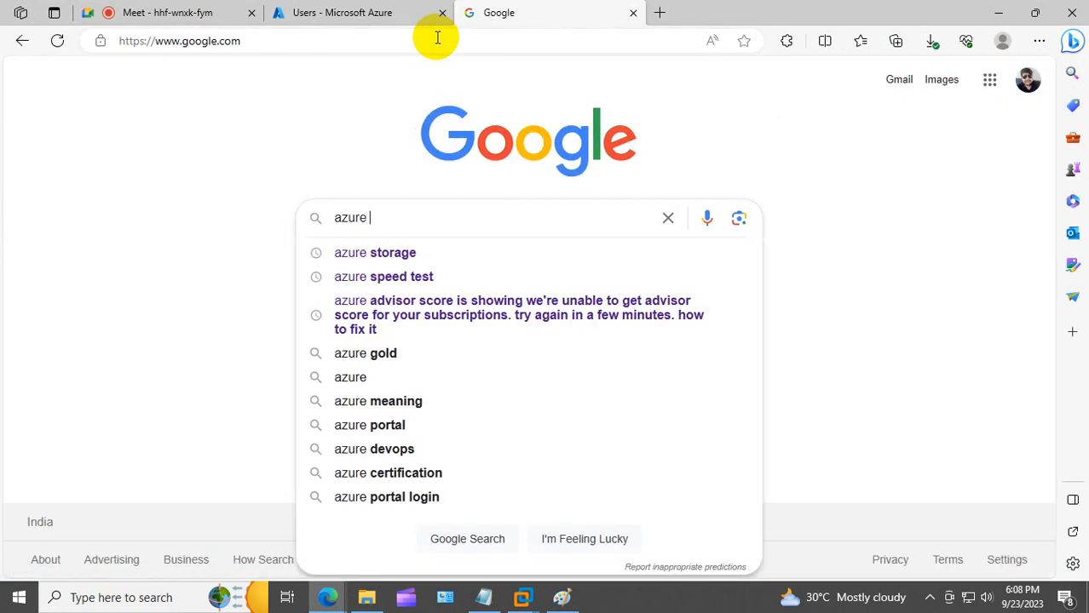
text(ad connect)
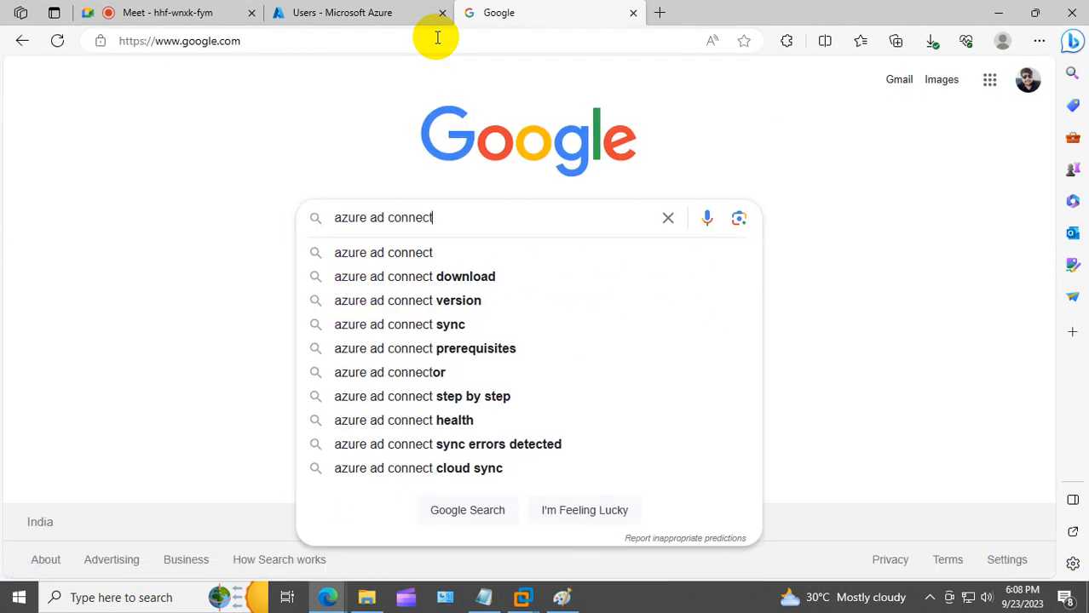
click(476, 276)
Download AzureADConnect.msi (146 MB) from the Azure AD Connect V2 page and open Downloads
click(369, 269)
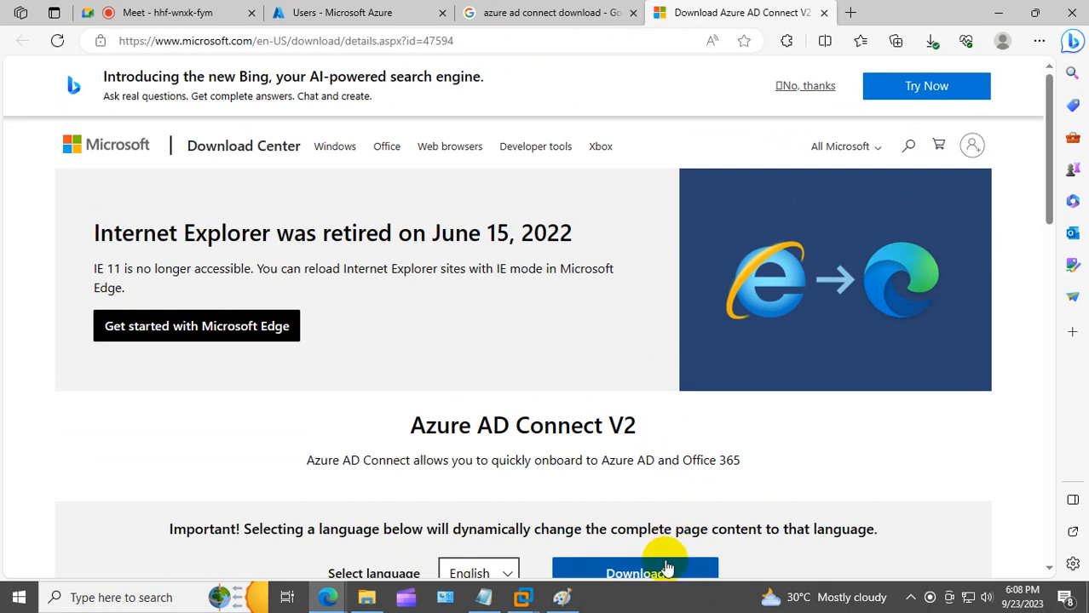
drag(1051, 151, 1050, 202)
click(607, 384)
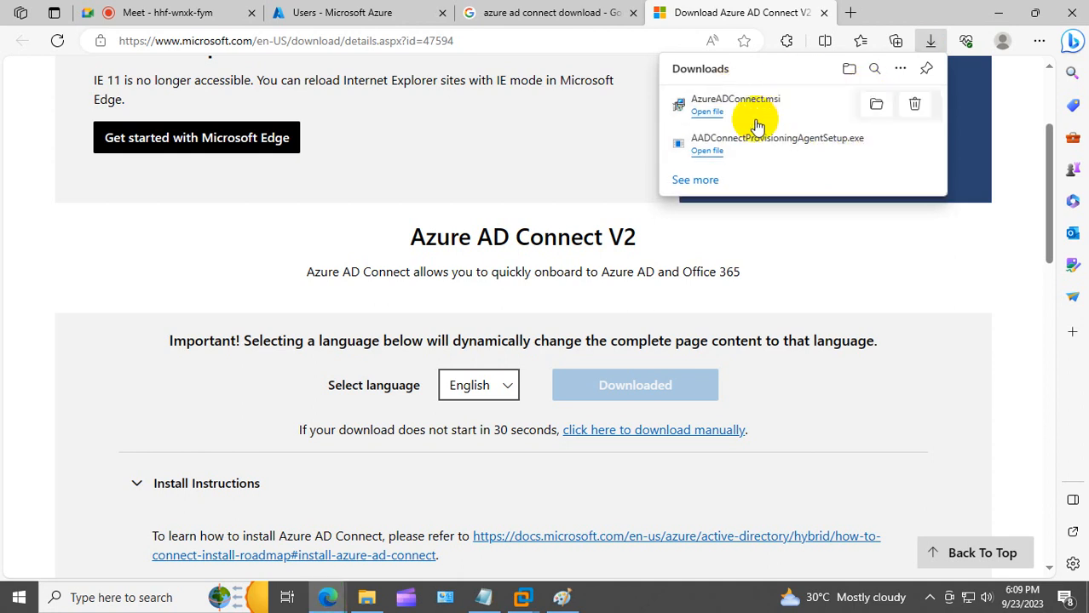
click(367, 598)
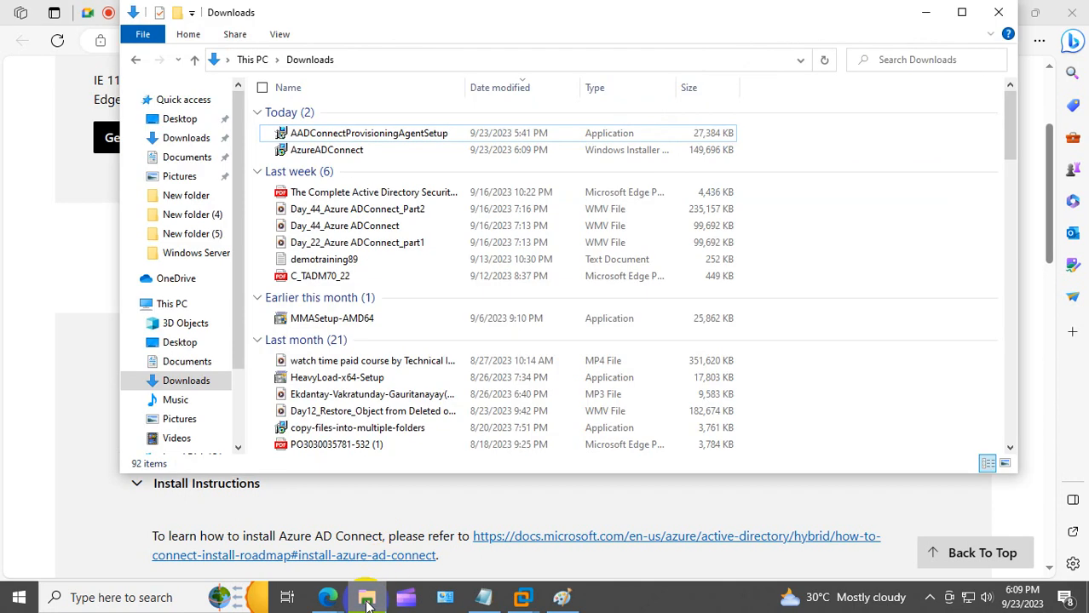
Copy the AzureADConnect installer onto the AADConnectsvr VM desktop and launch it
right_click(345, 151)
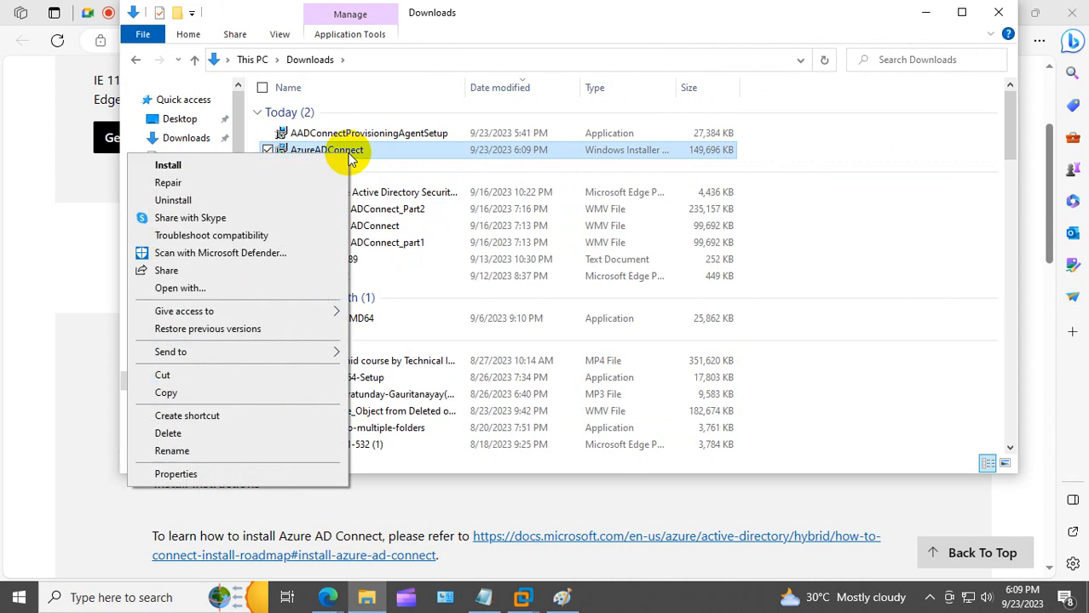
click(208, 391)
click(924, 15)
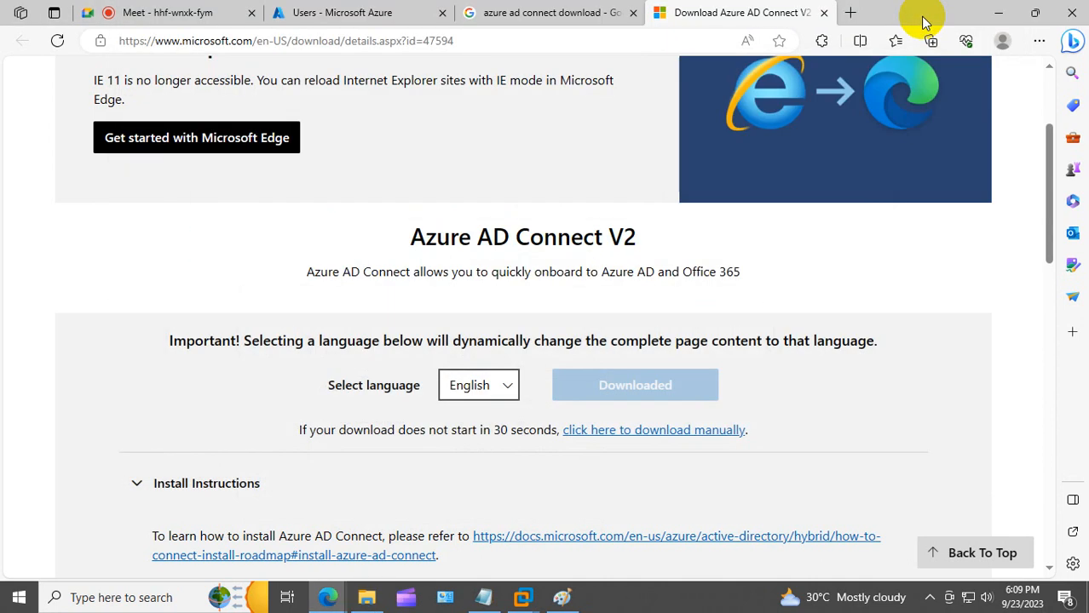
click(999, 13)
right_click(568, 196)
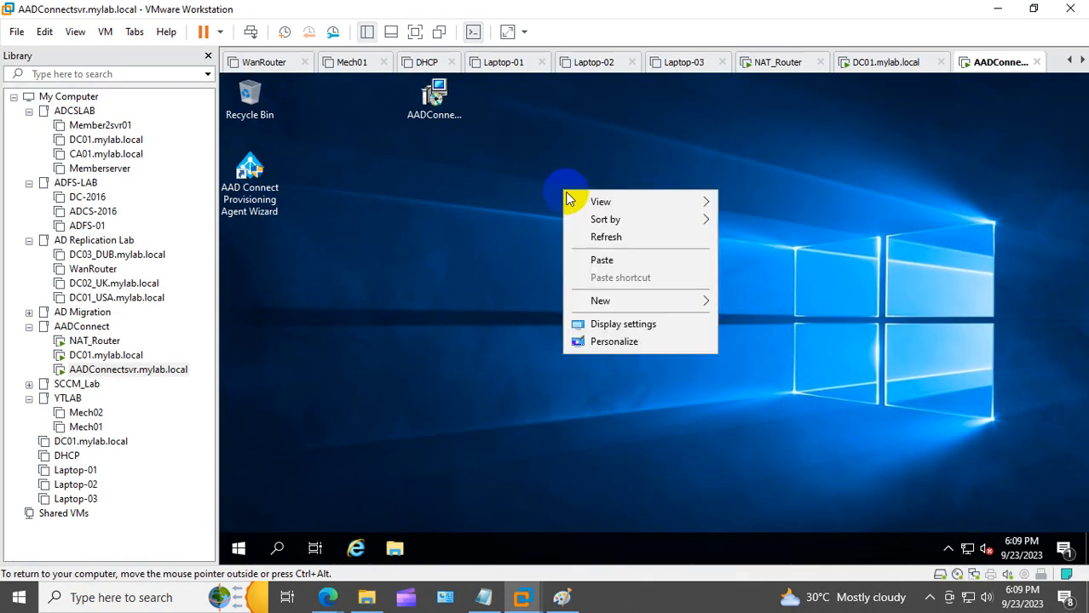
click(615, 260)
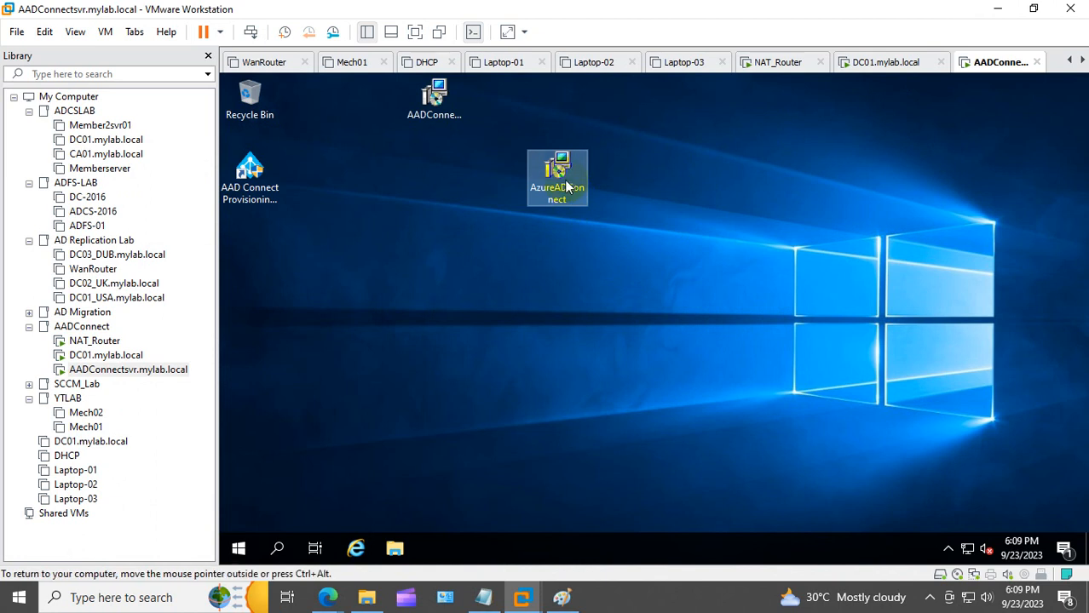
double_click(566, 185)
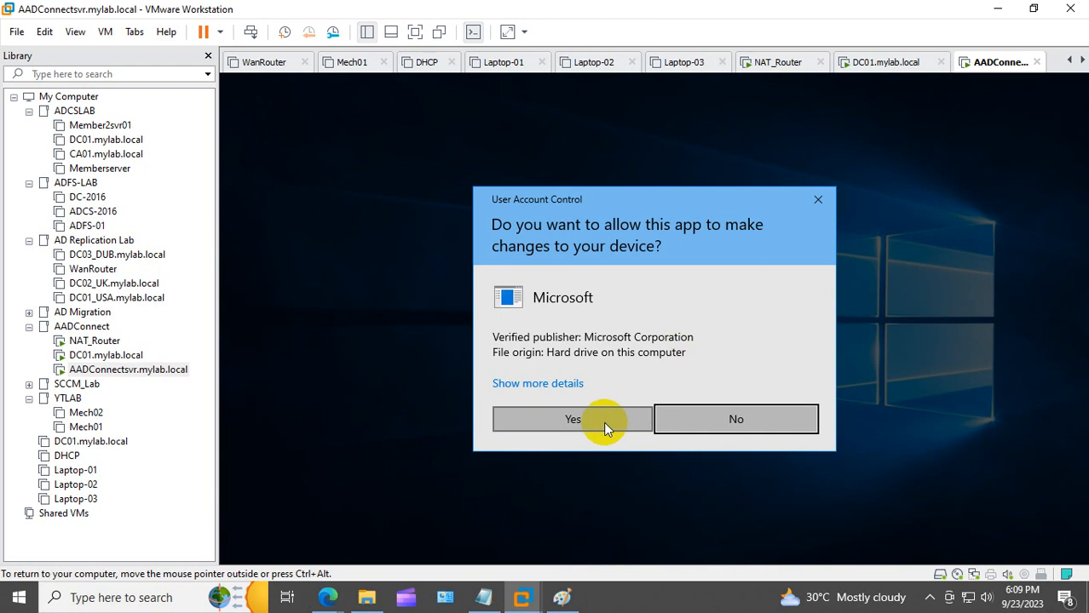
Approve the installer's UAC prompt, accept the Azure AD Connect license terms, and continue
click(603, 423)
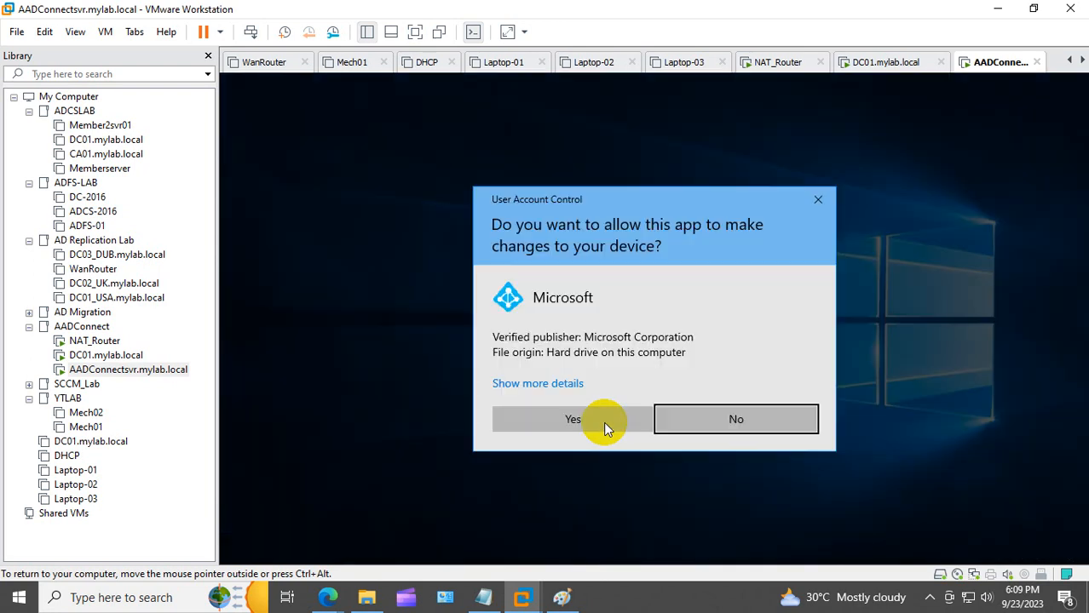
click(594, 420)
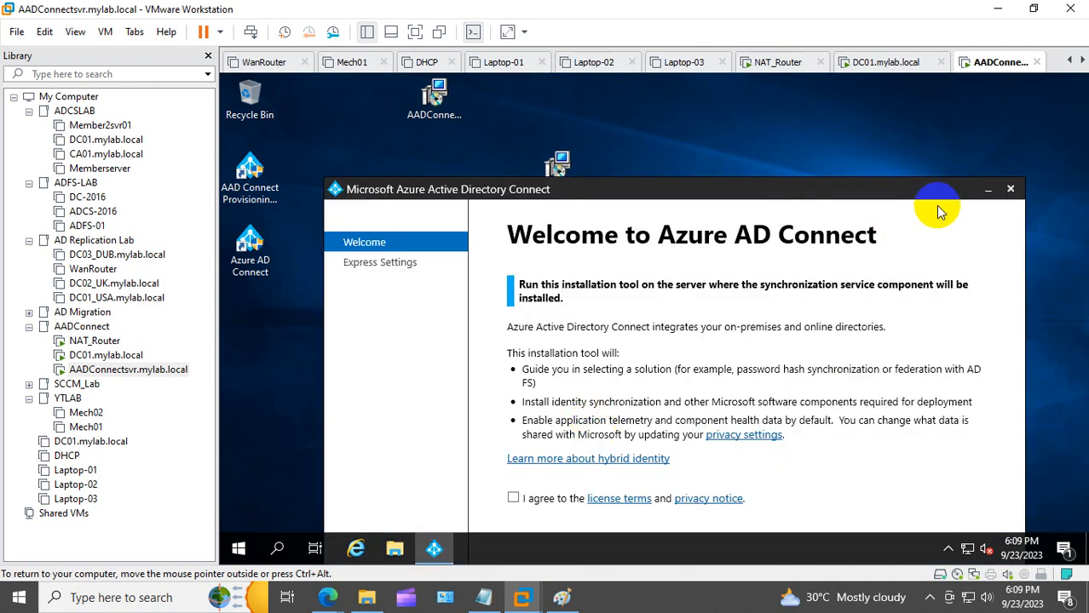
drag(937, 209, 894, 114)
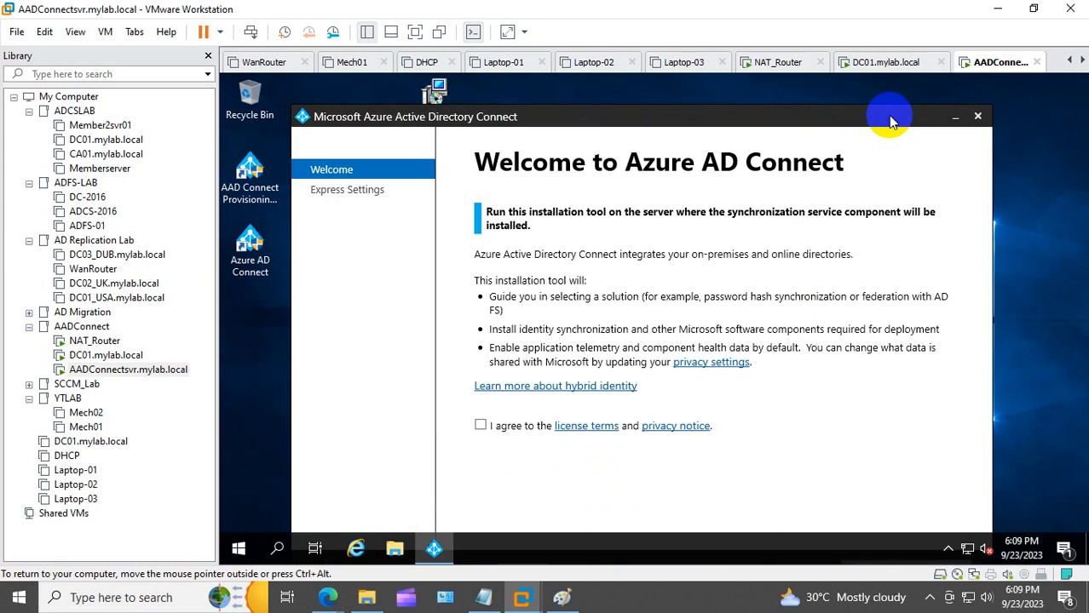
click(480, 426)
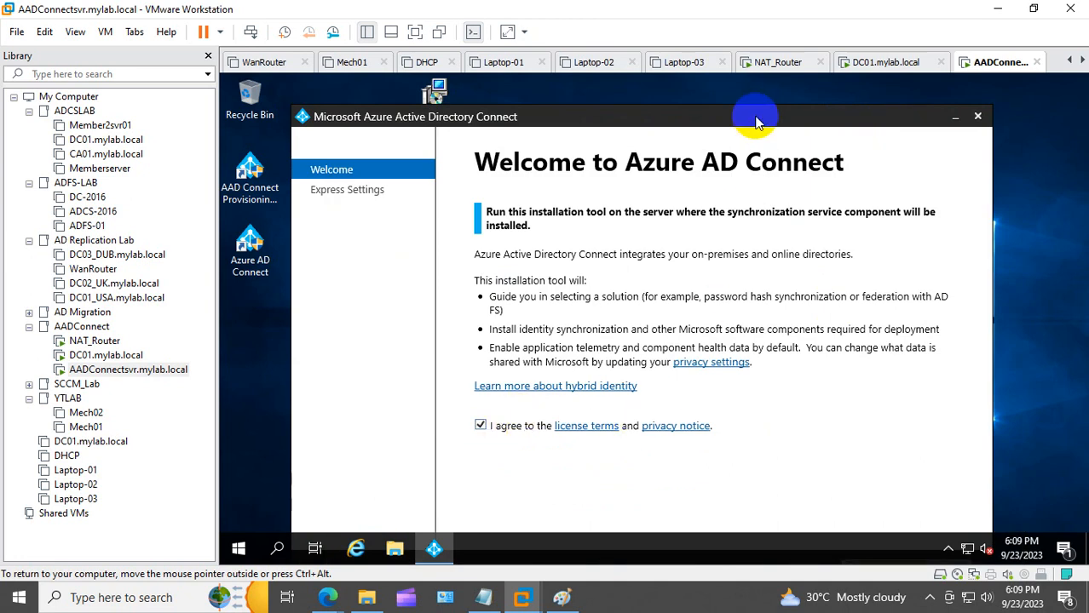
drag(758, 116, 767, 86)
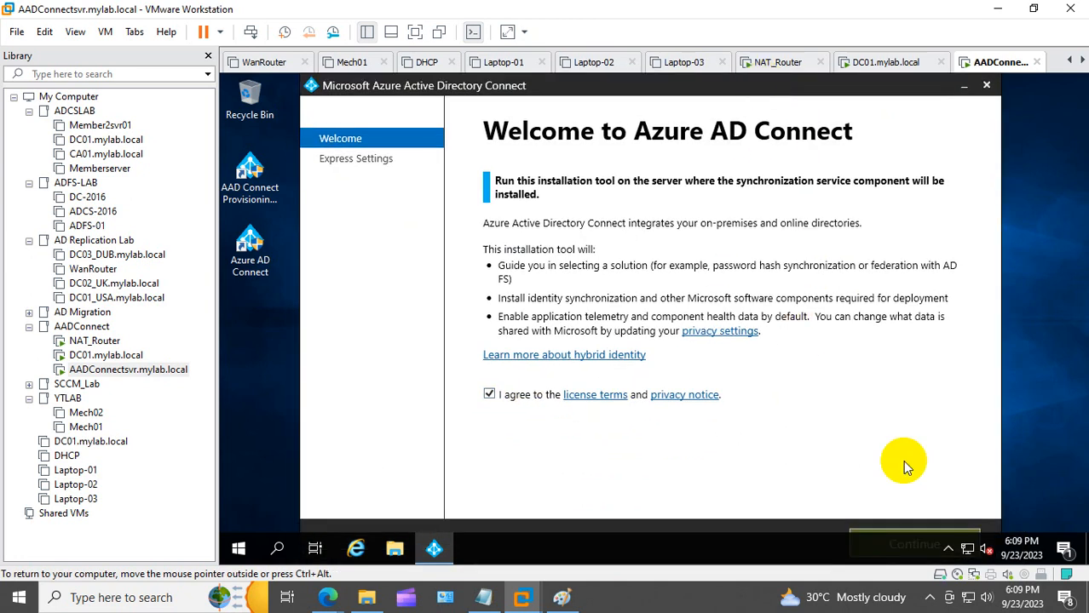
click(874, 535)
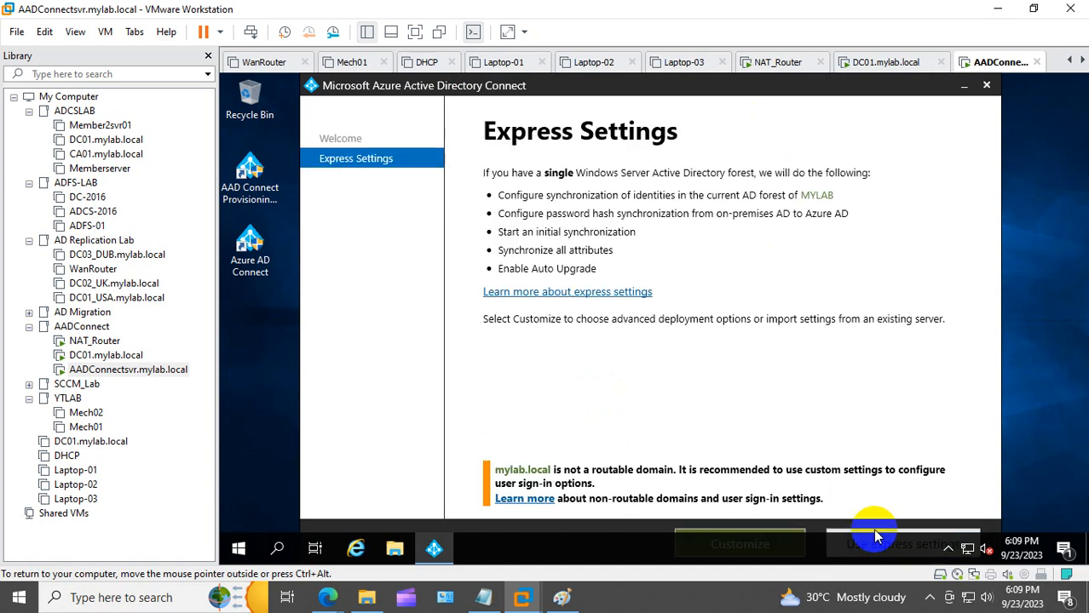
Choose Customize, leave all optional settings unchecked, and install the required components
click(760, 536)
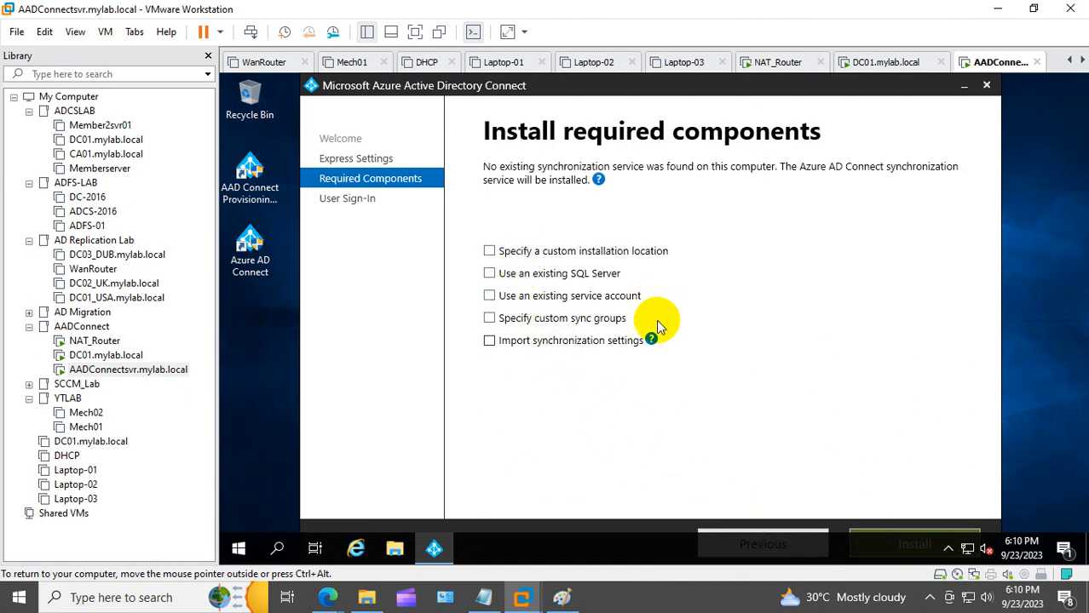
mouse_move(651, 343)
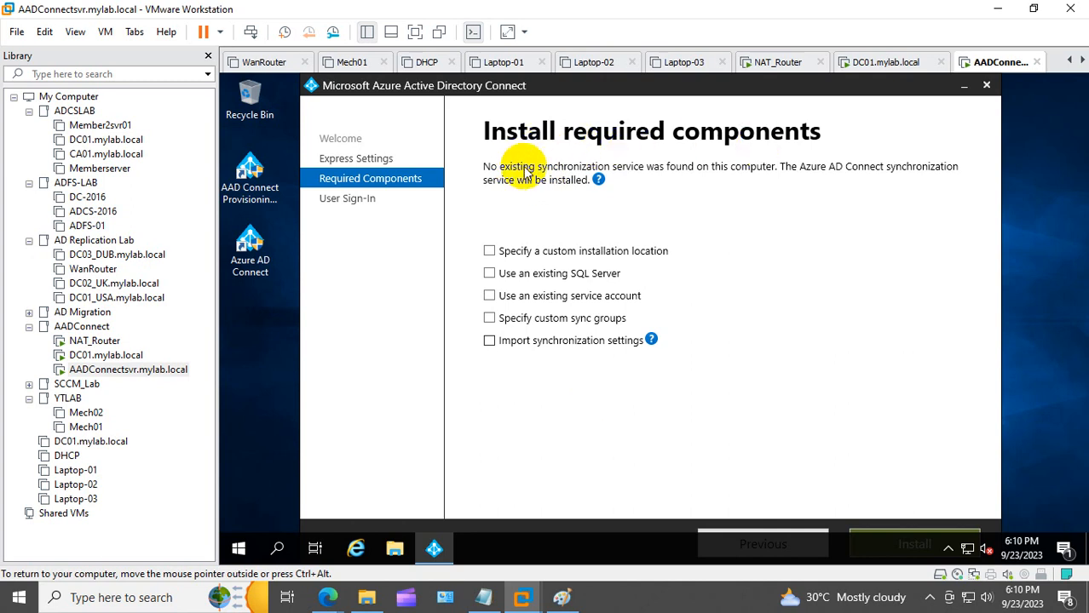
mouse_move(598, 180)
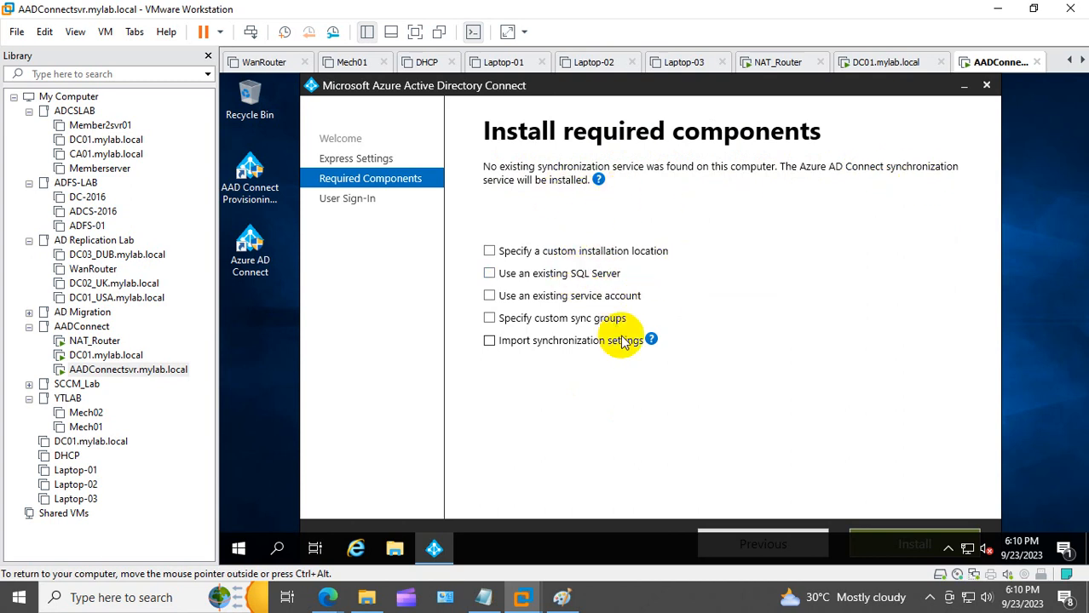
click(888, 535)
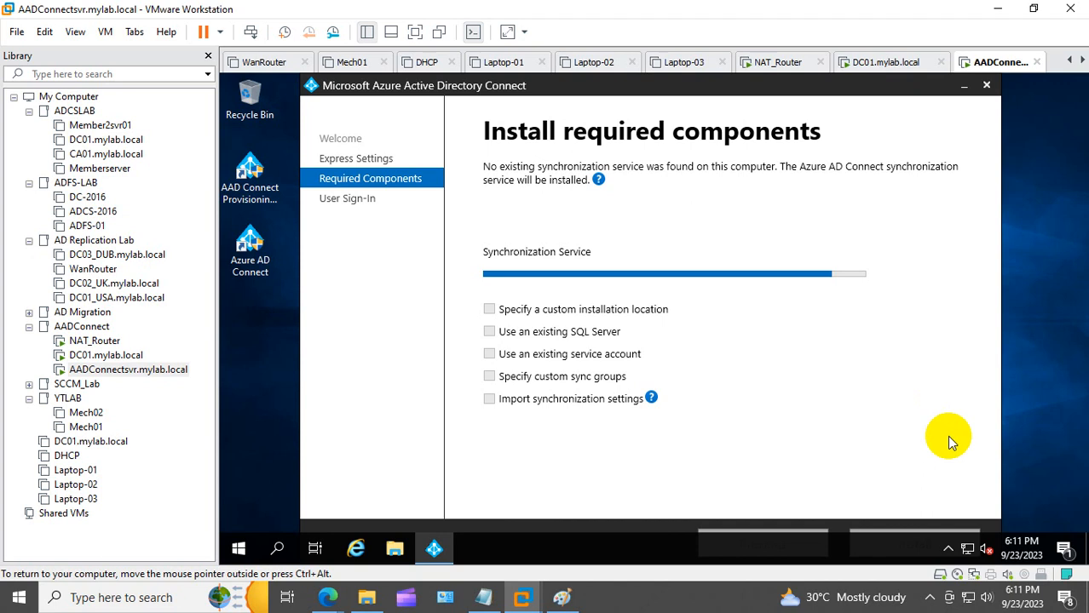
Move the installer window left while the Synchronization Service finishes installing
drag(843, 86, 807, 75)
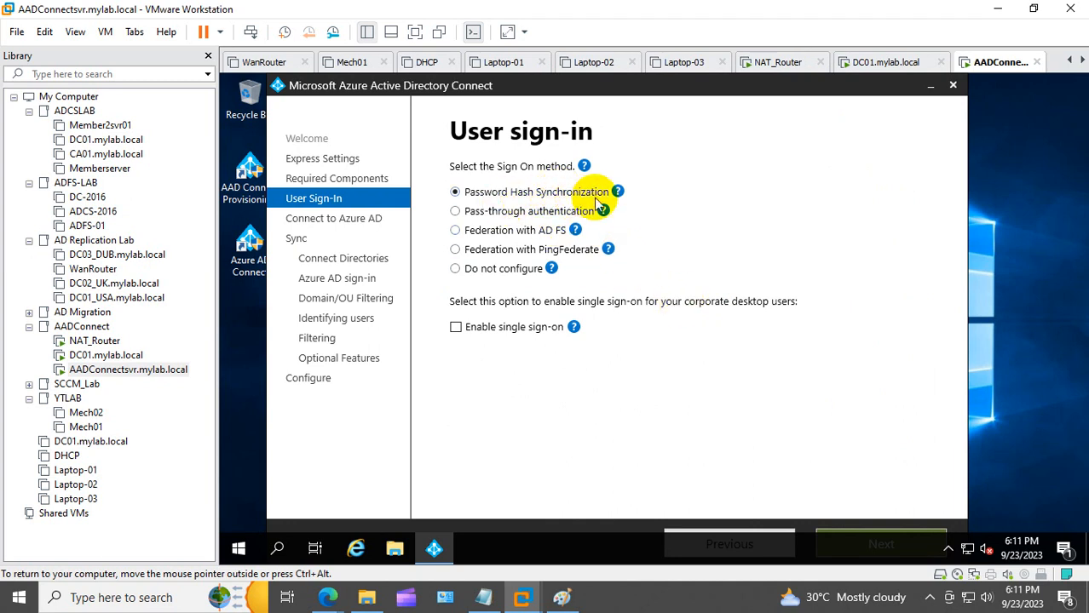
Compare the federation sign-on options, then pick Pass-through authentication and continue
click(498, 212)
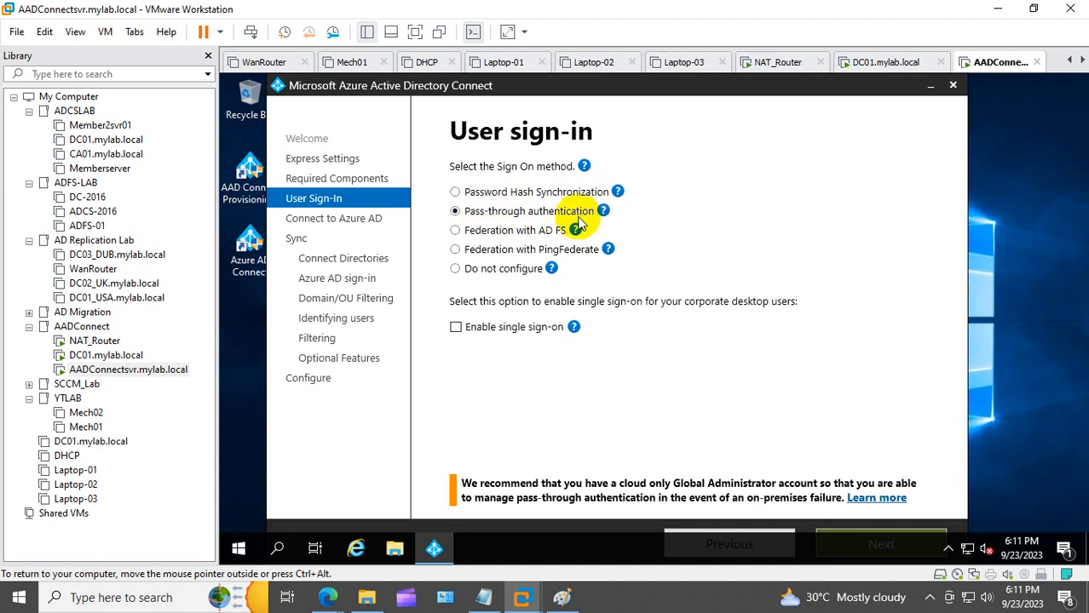
click(513, 237)
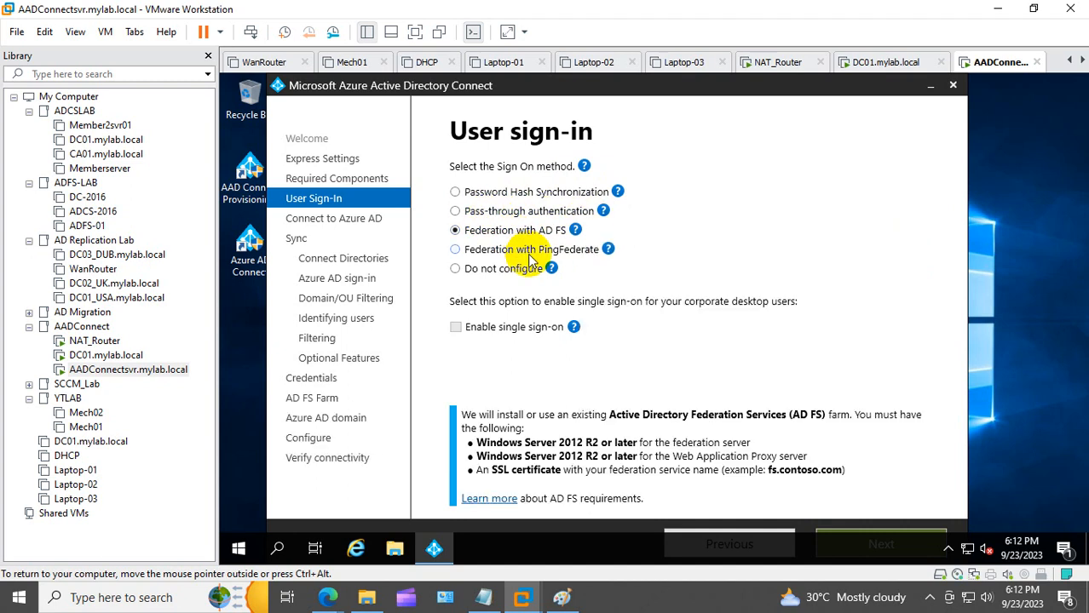
click(518, 252)
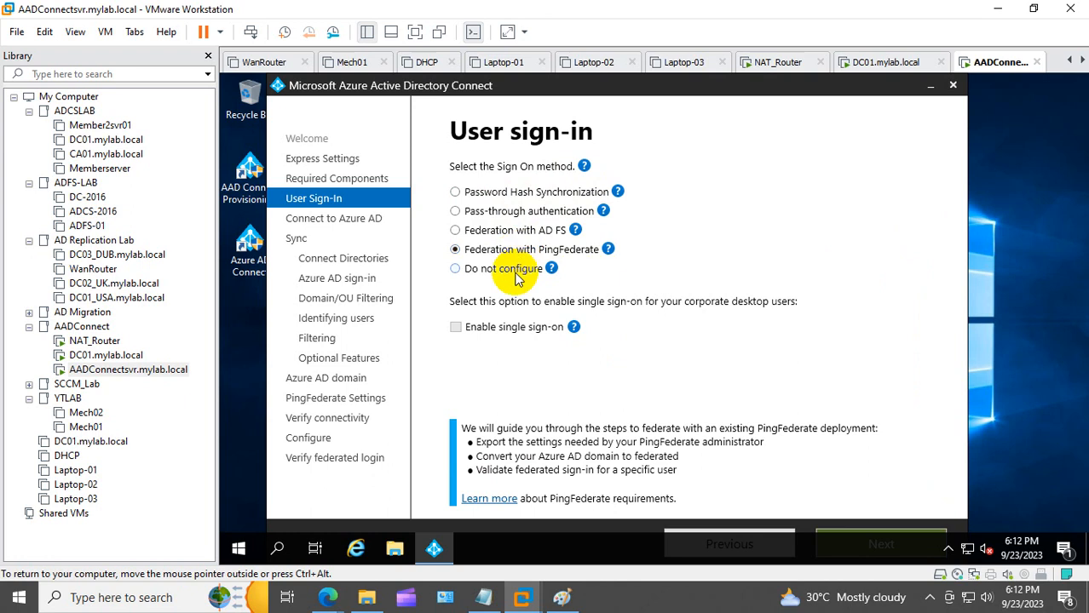
mouse_move(517, 270)
mouse_move(612, 248)
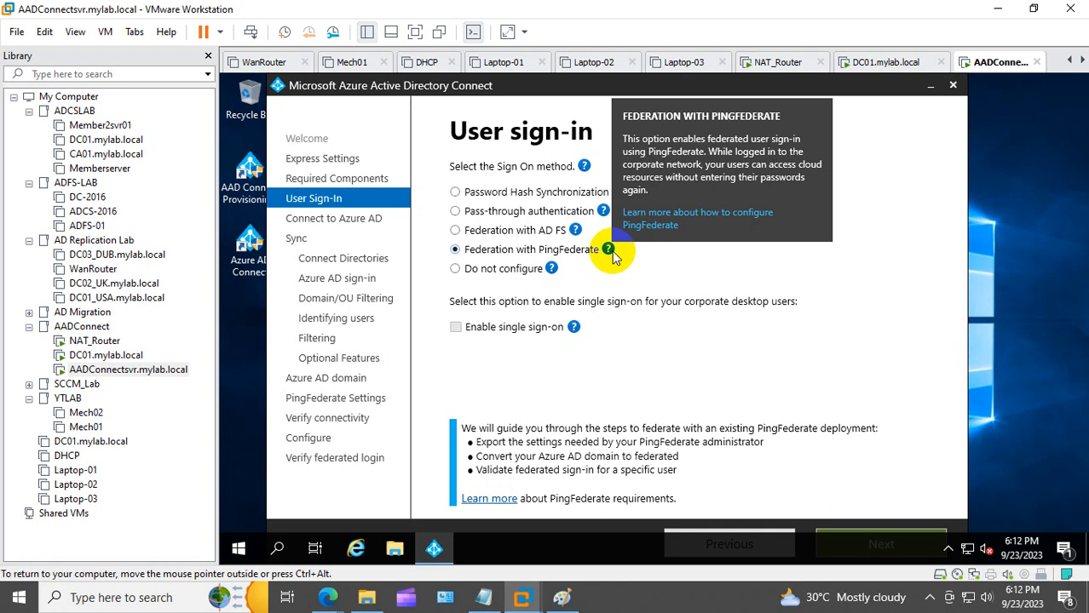
mouse_move(573, 241)
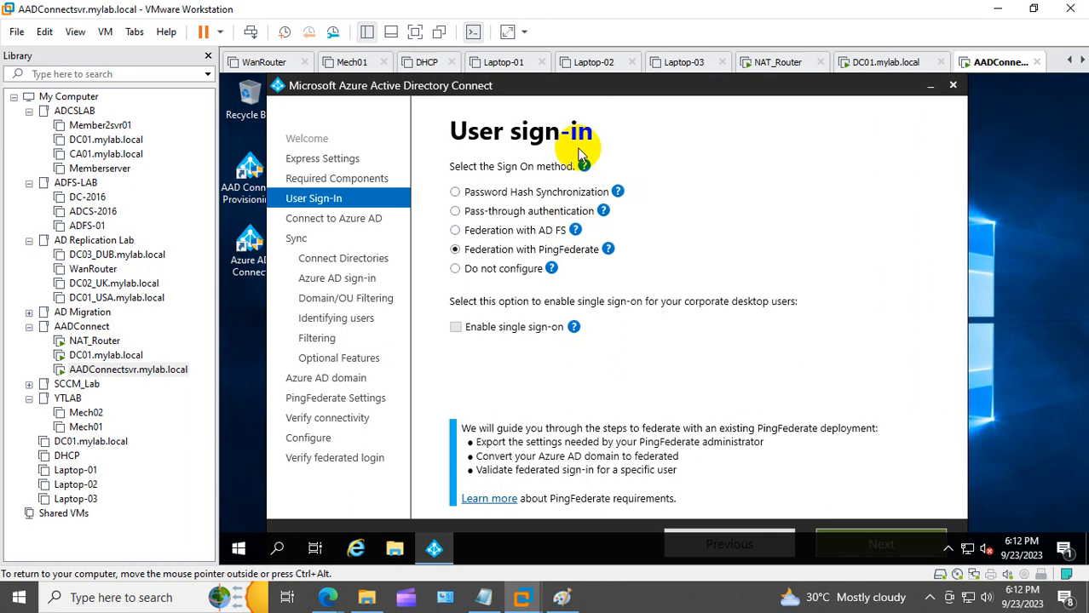
click(528, 211)
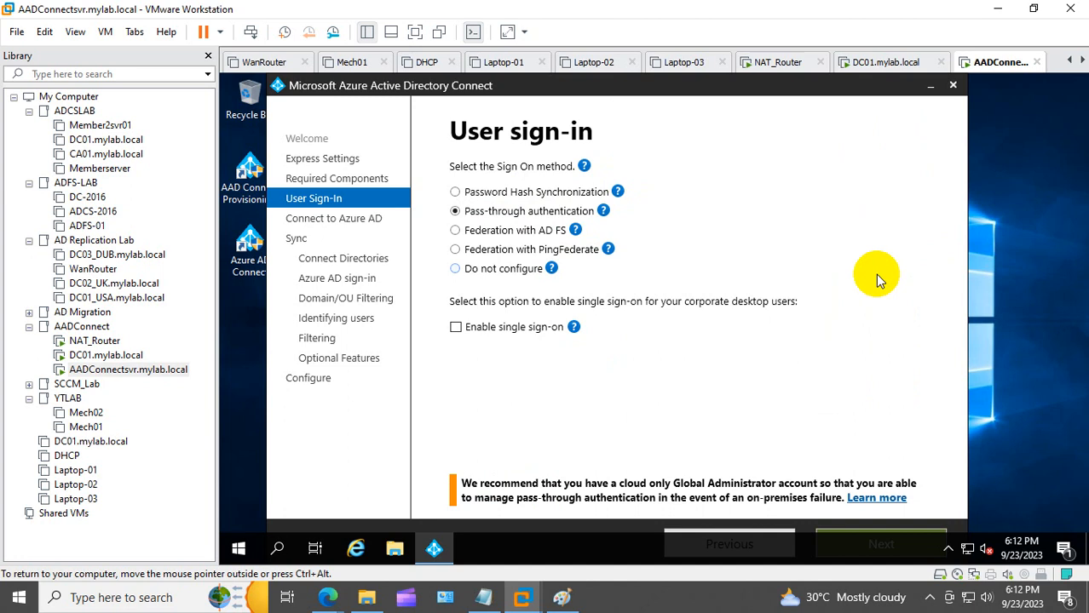
click(856, 535)
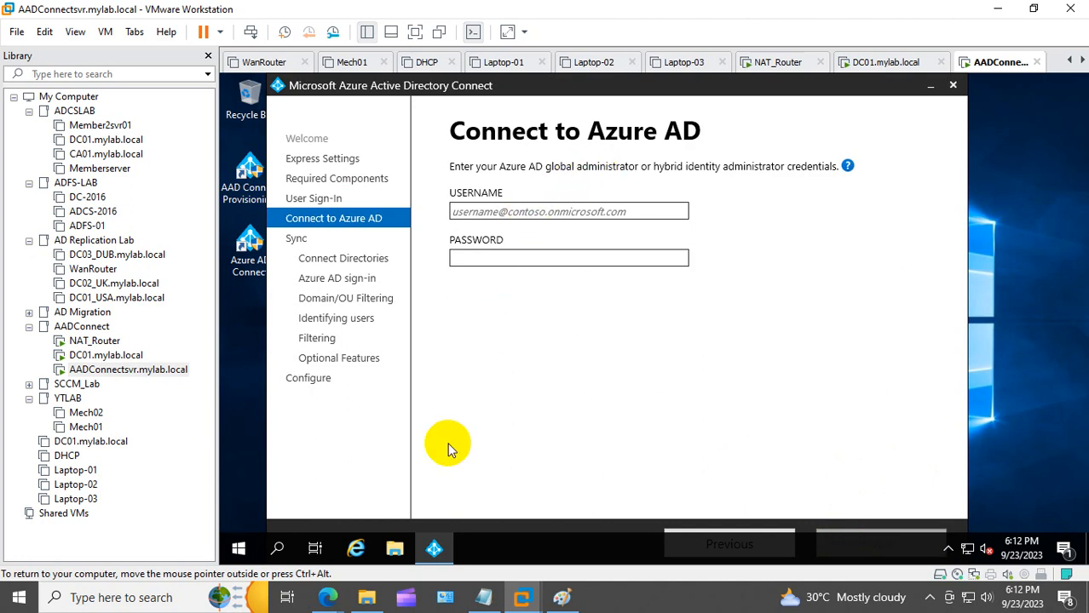
Enter the global admin username from the host notes and its password, then submit
click(484, 597)
click(510, 498)
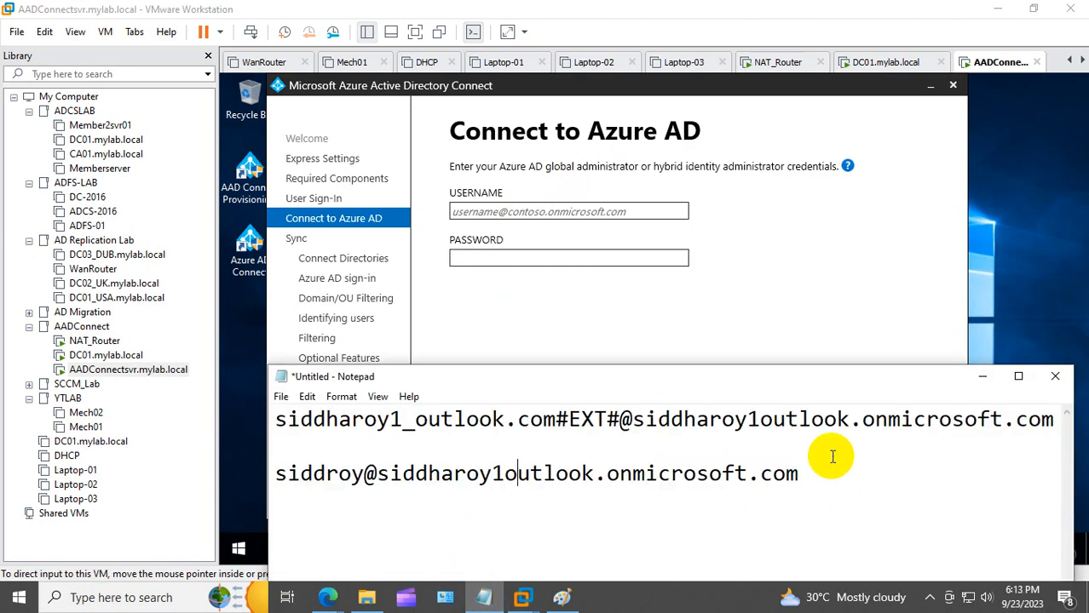
drag(799, 474, 274, 499)
key(ctrl+c)
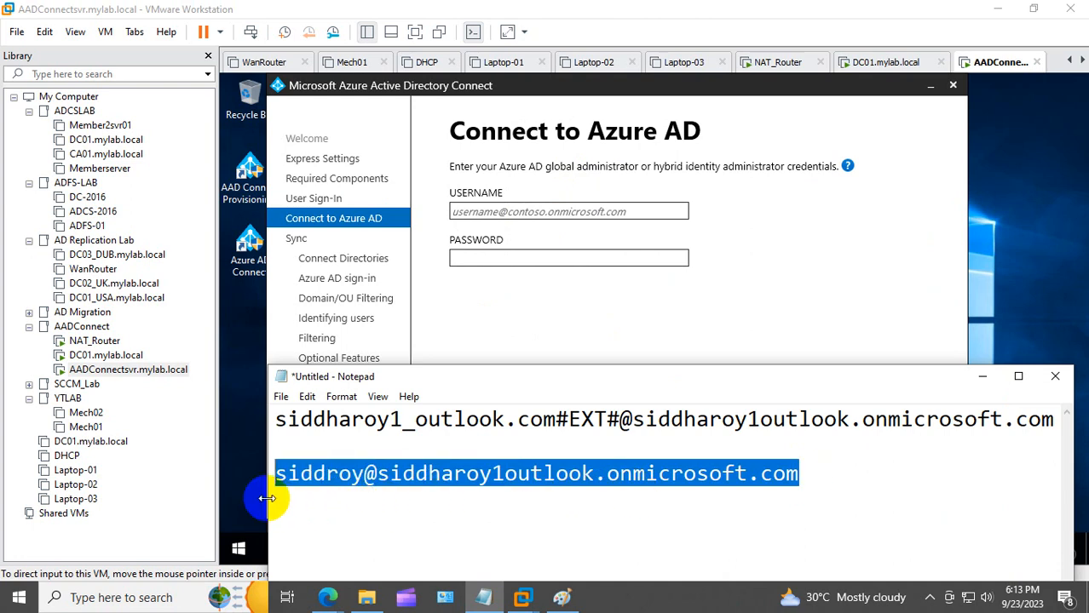
click(514, 212)
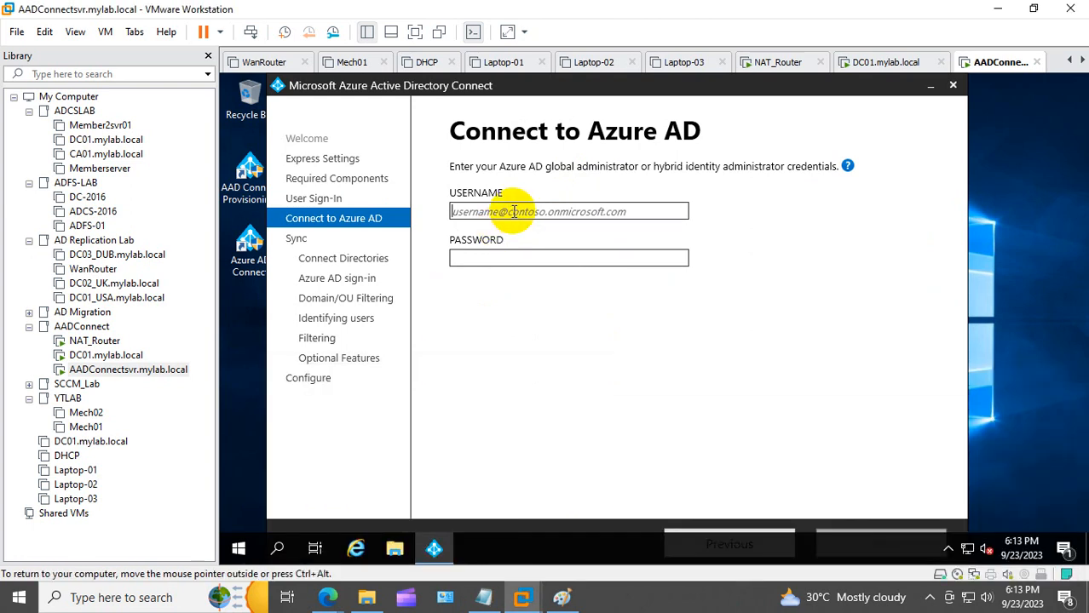
key(ctrl+v)
click(490, 256)
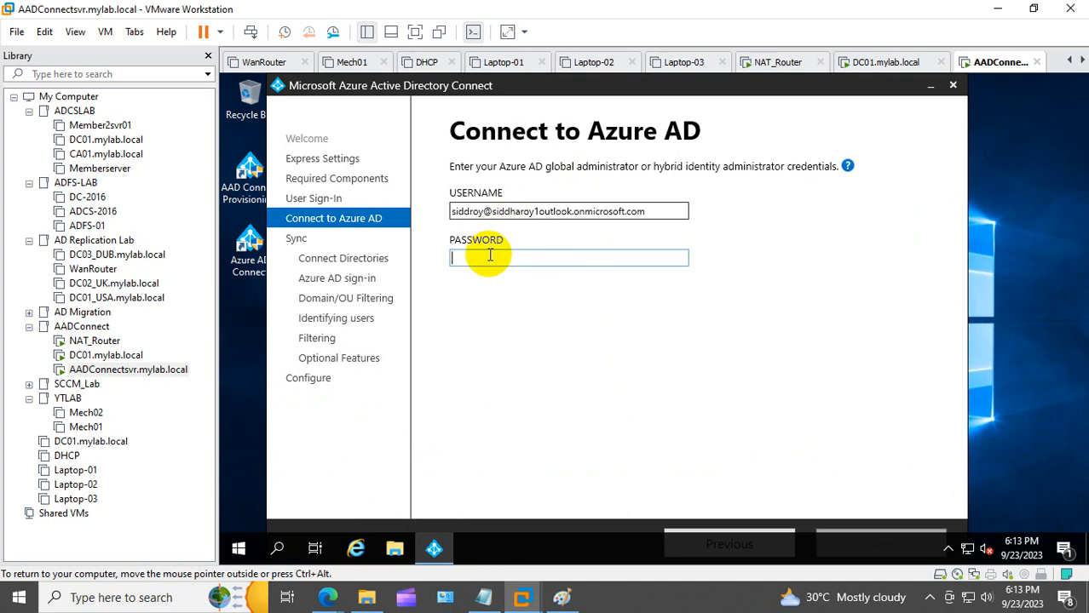
text(P••••••••)
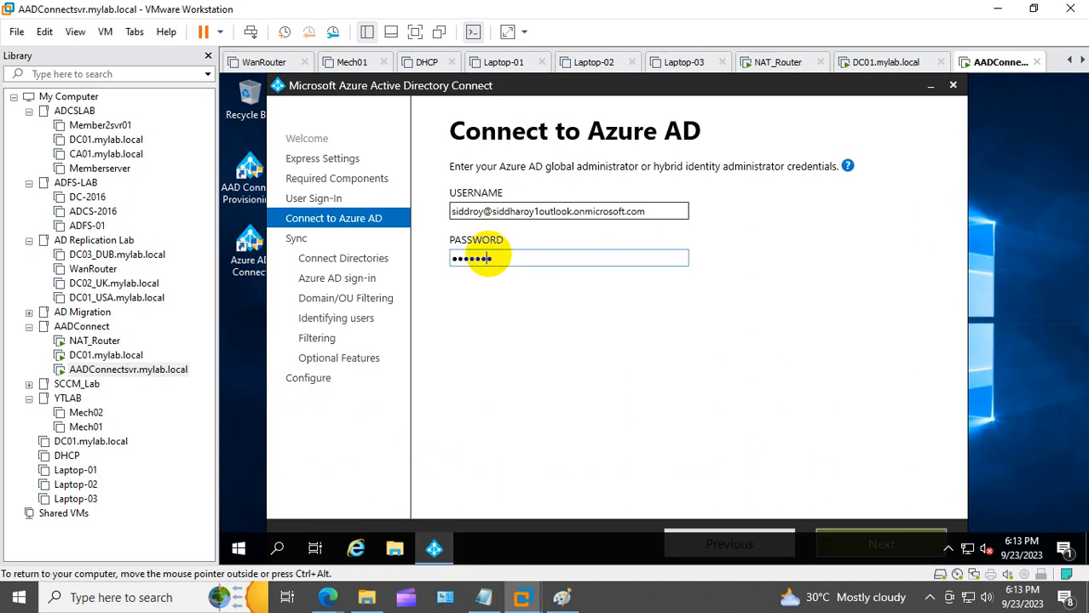
text(••)
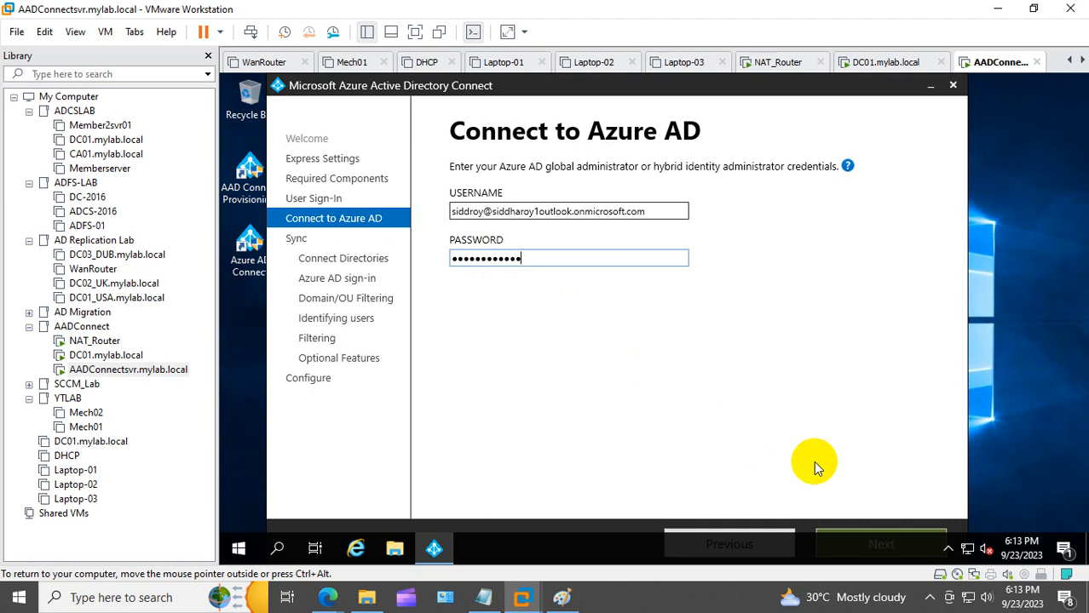
click(850, 538)
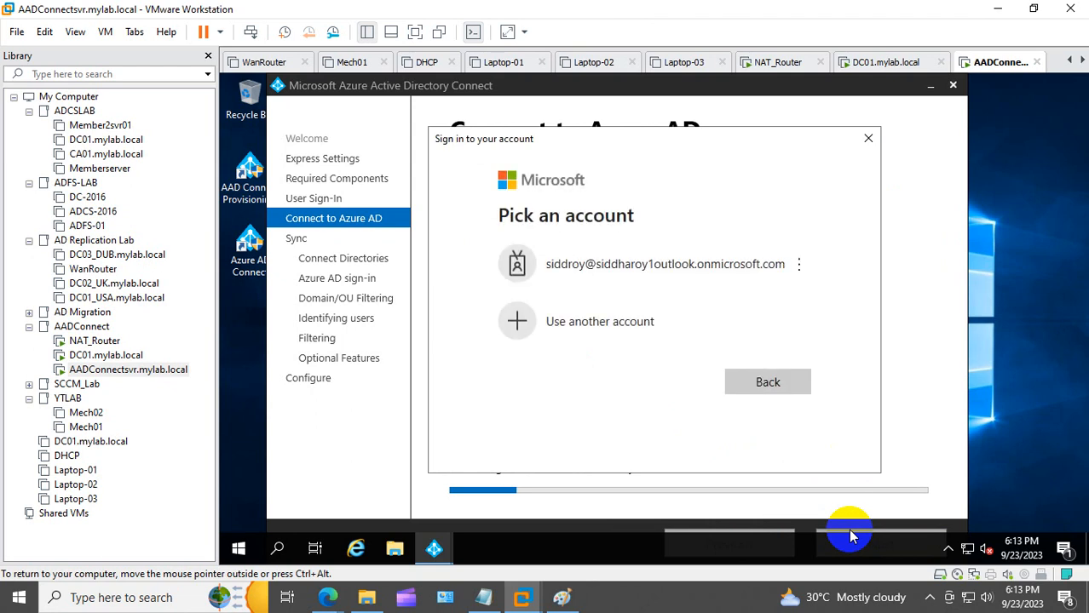
Sign in with the Azure AD admin account and verify using a texted code
click(601, 263)
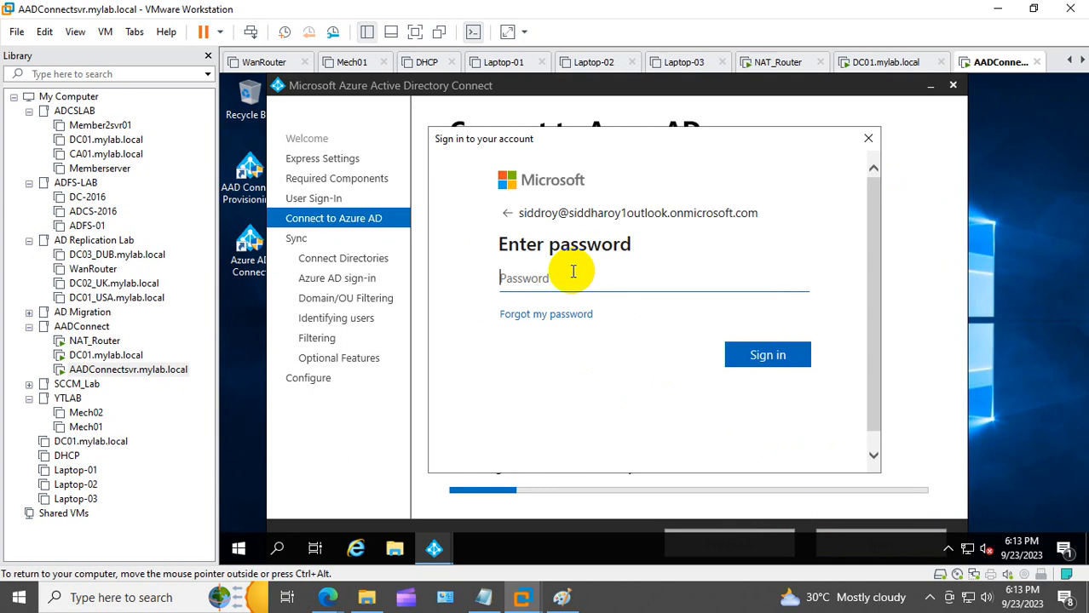
text(••••••••••••)
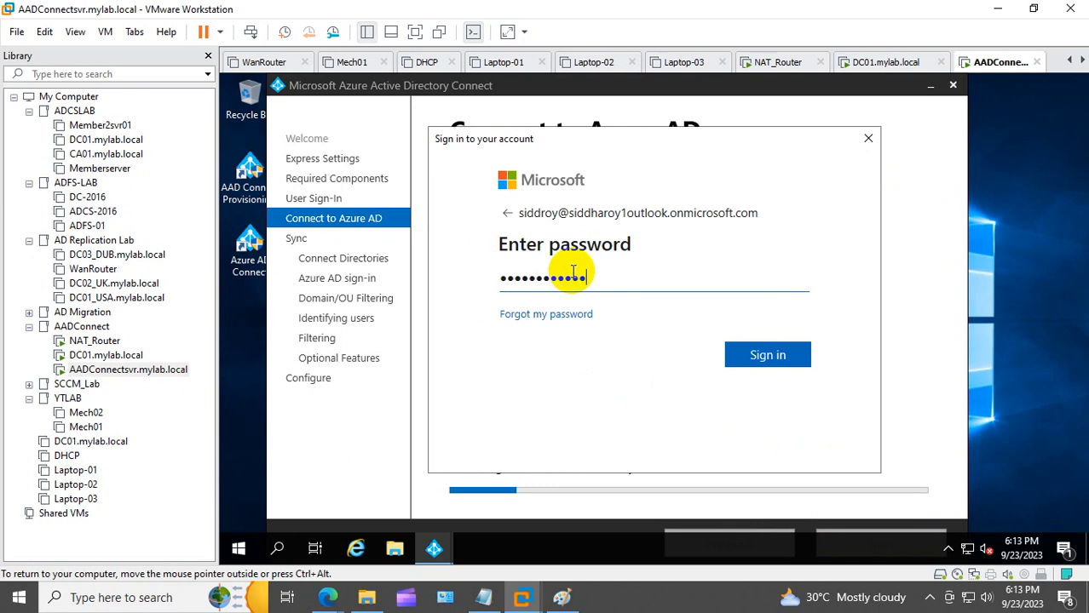
key(Return)
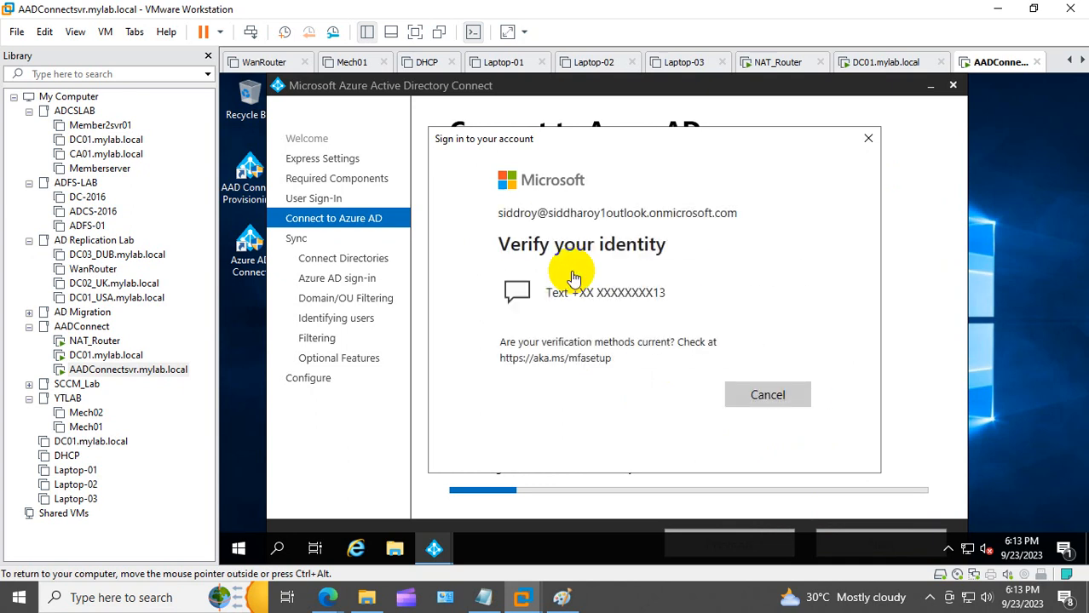
click(579, 292)
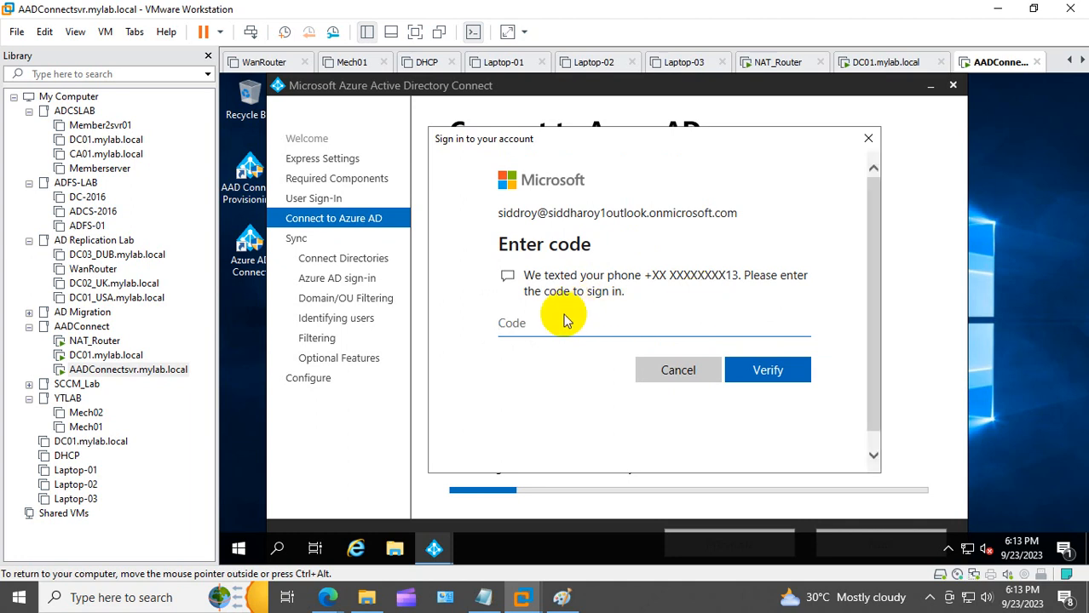
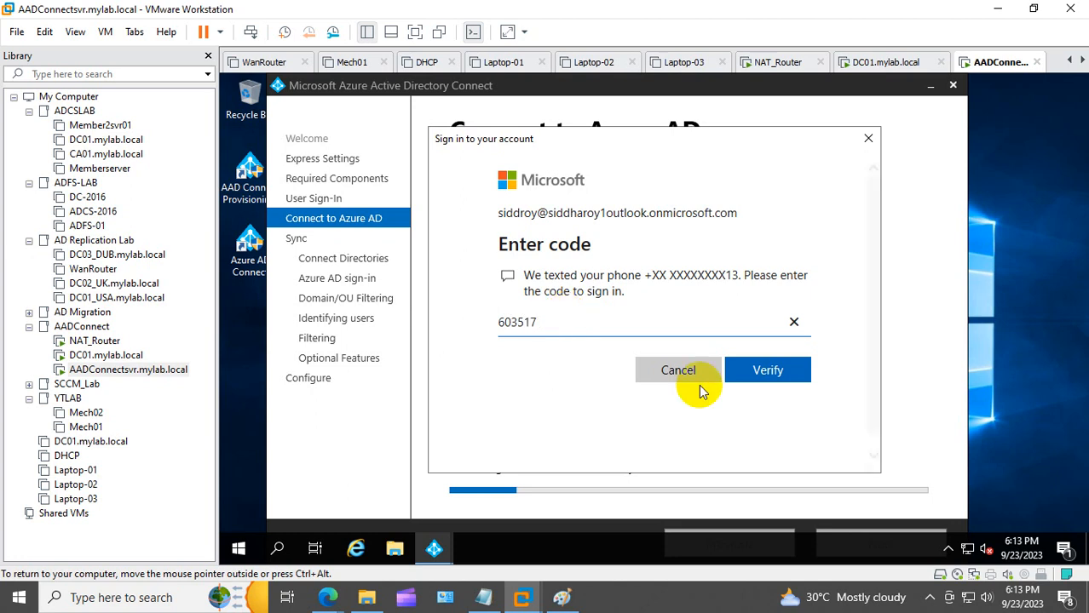
click(769, 375)
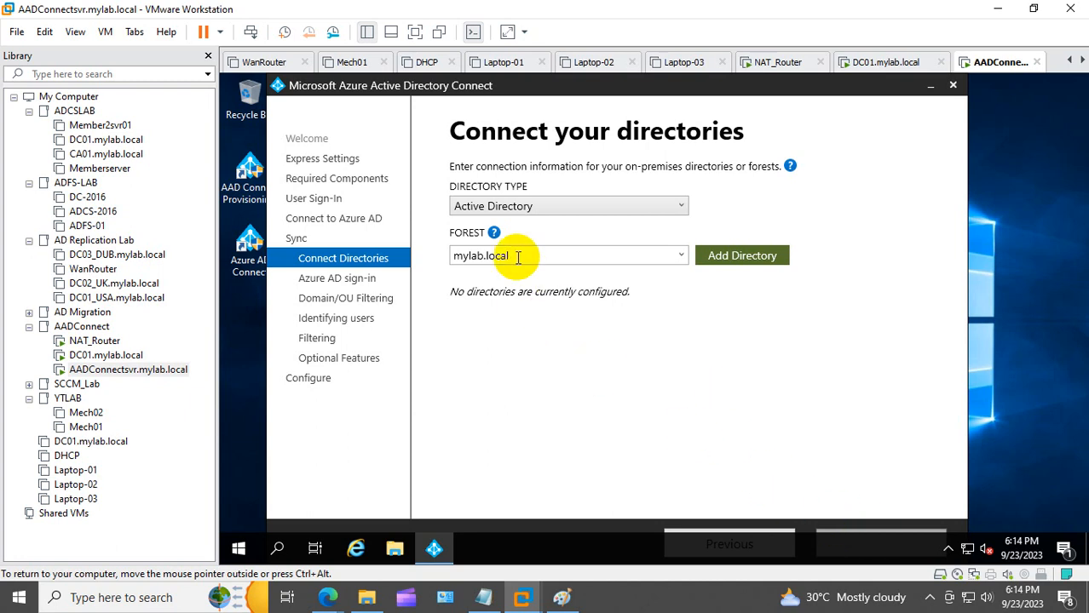
Start Add Directory and copy the signed-in account name from whoami in a command prompt
click(721, 255)
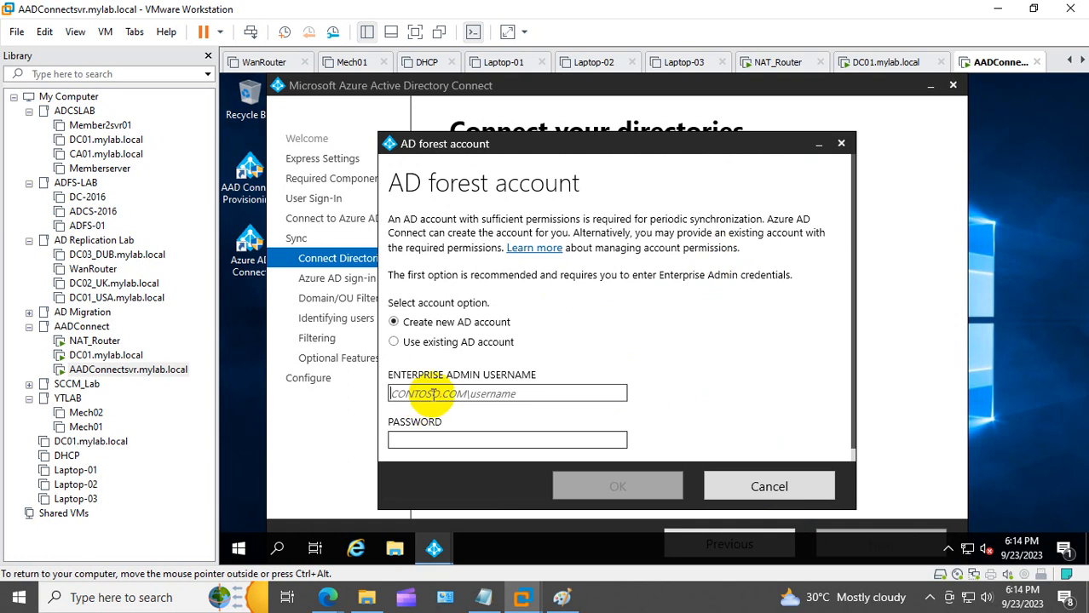
click(481, 597)
click(523, 326)
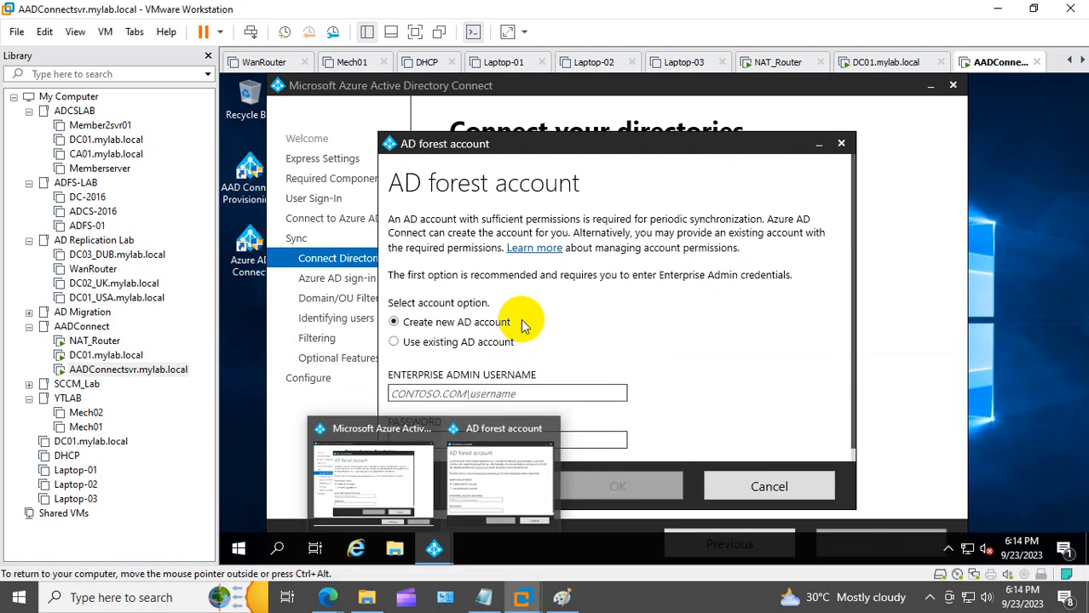
right_click(238, 547)
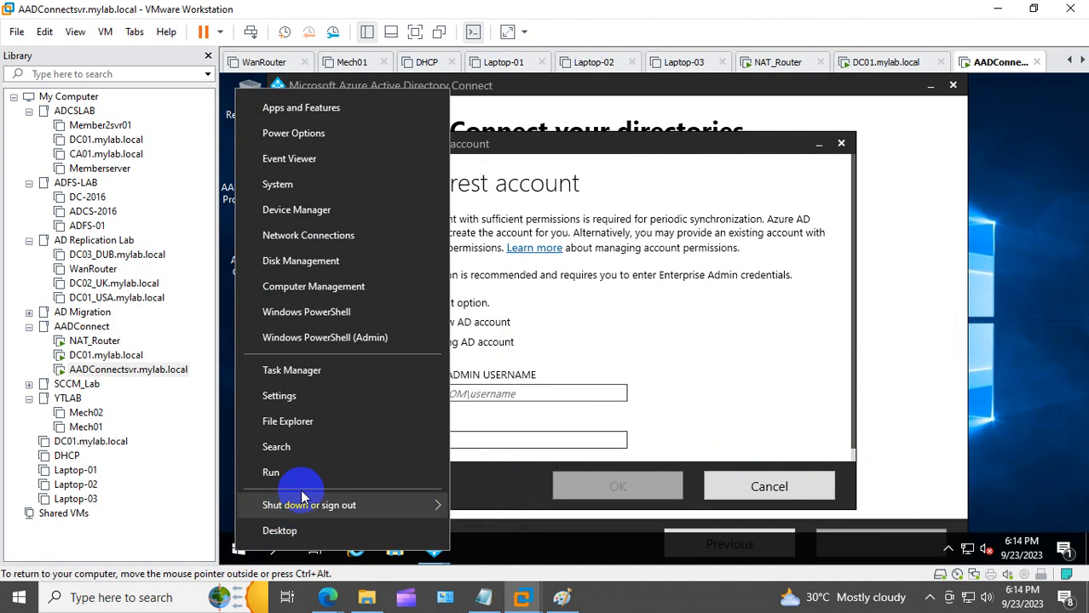
click(306, 472)
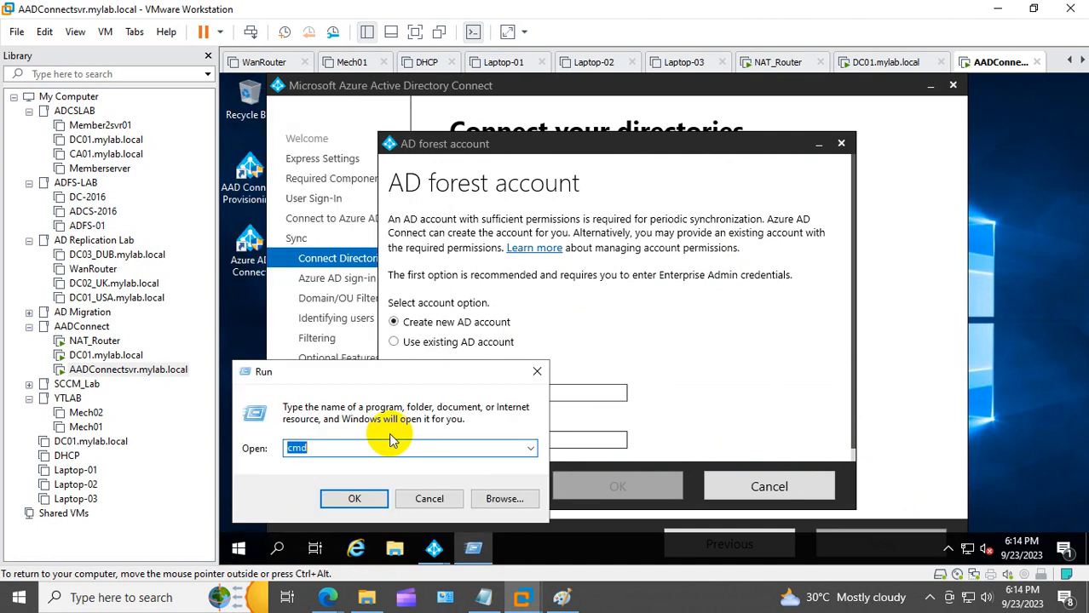
key(Return)
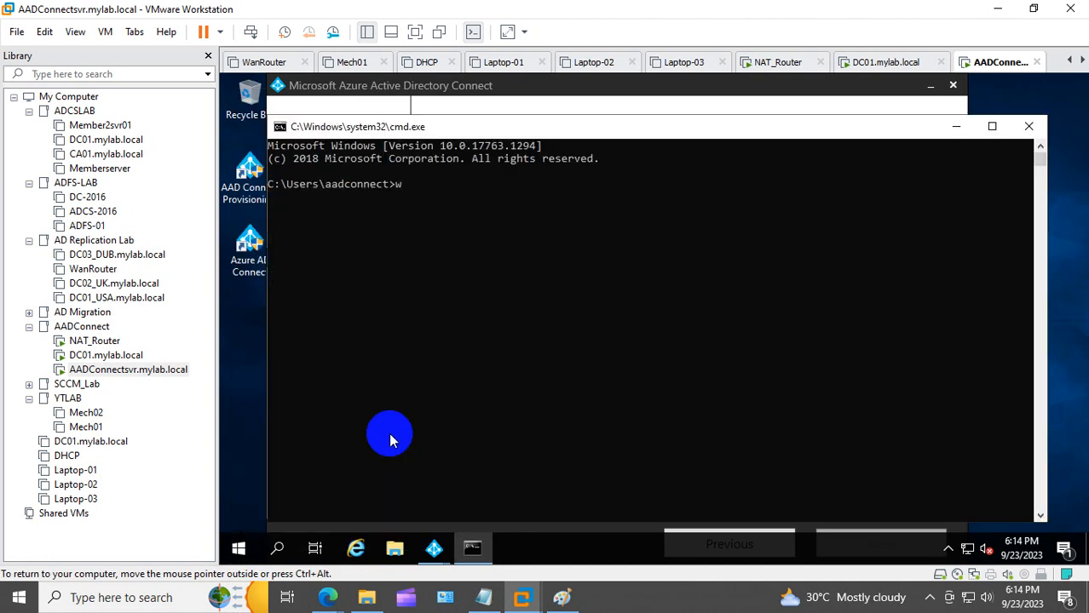
text(whoami)
key(Return)
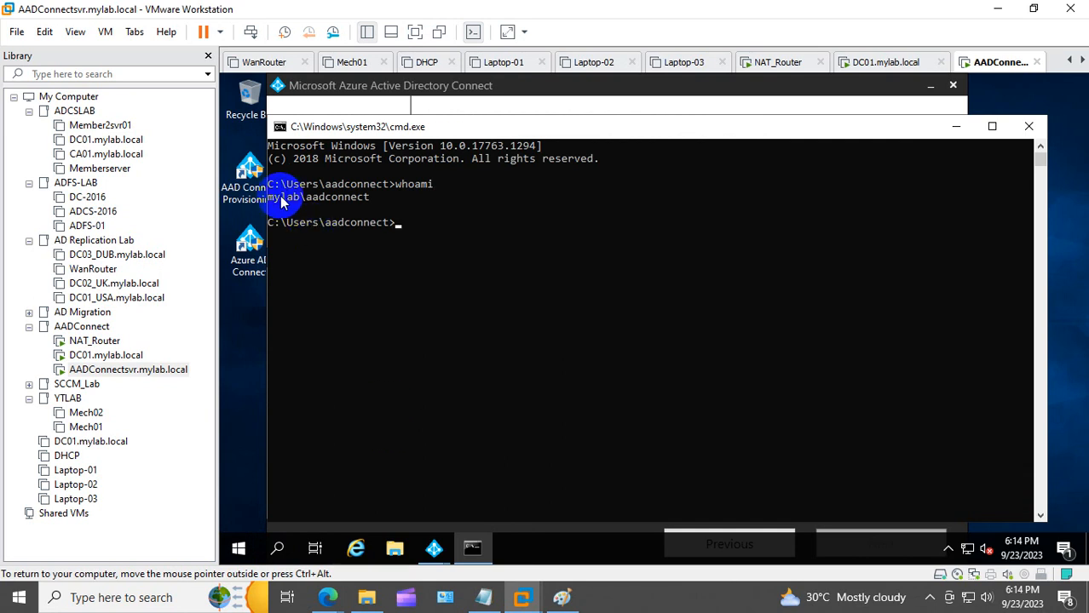
drag(268, 196, 366, 204)
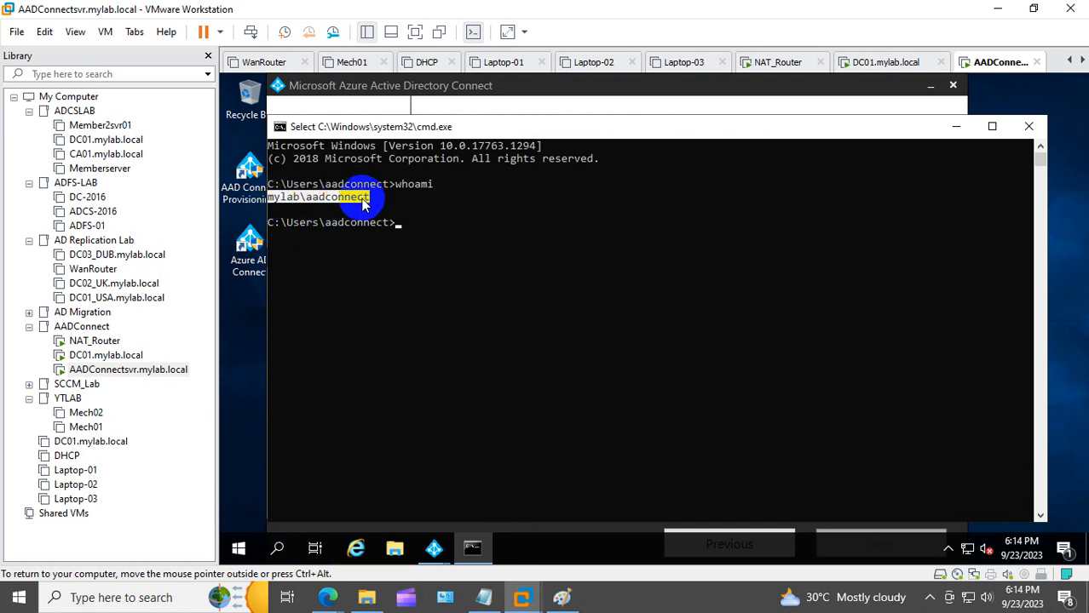
right_click(365, 204)
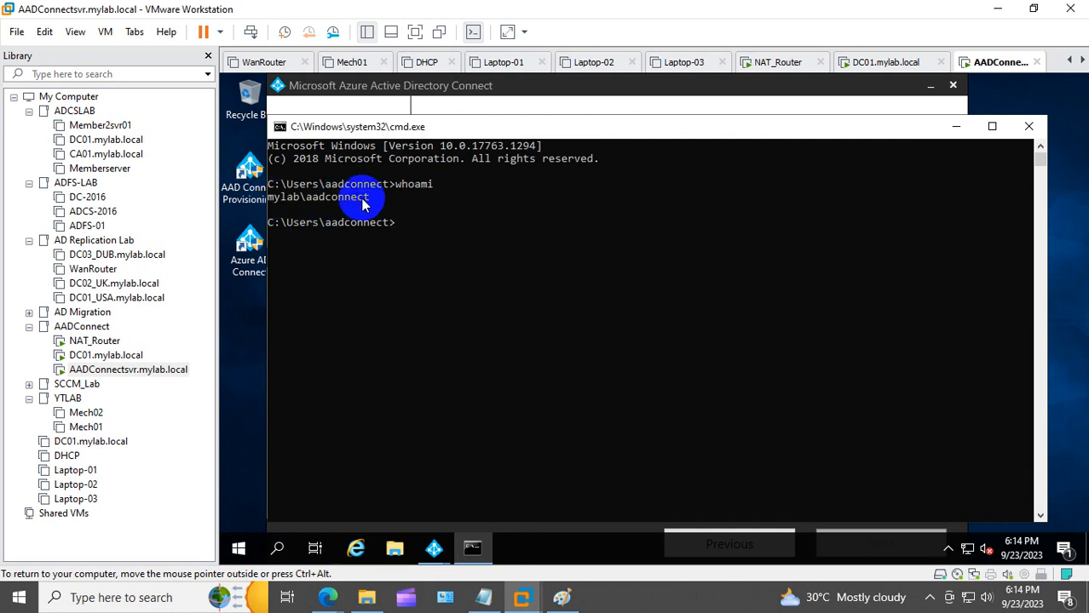
click(957, 126)
Submit that account and its password as an existing AD account for the forest
click(446, 394)
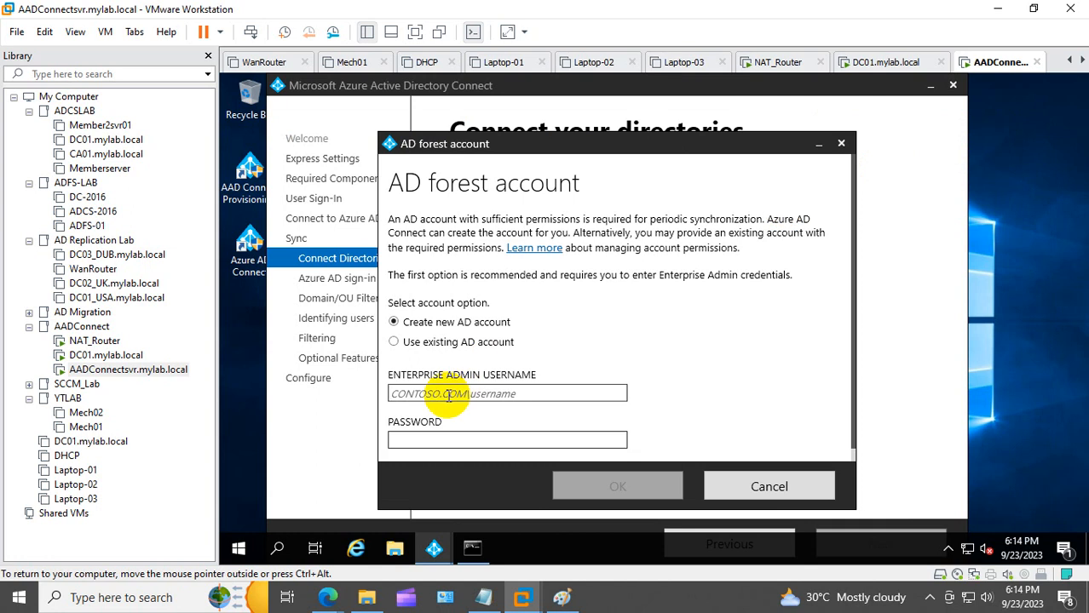
key(ctrl+v)
click(417, 436)
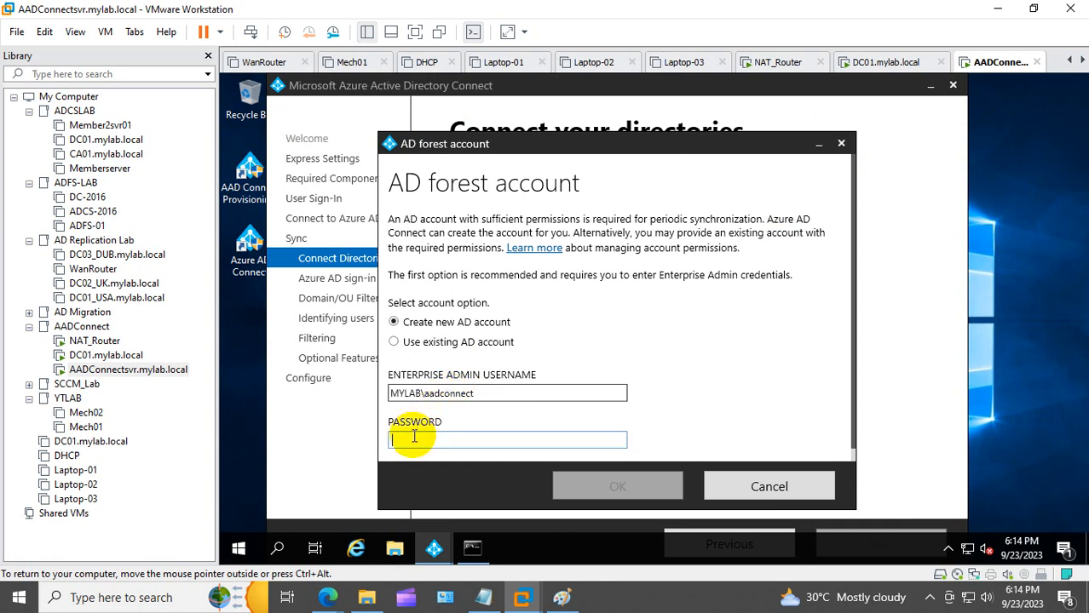
text(********)
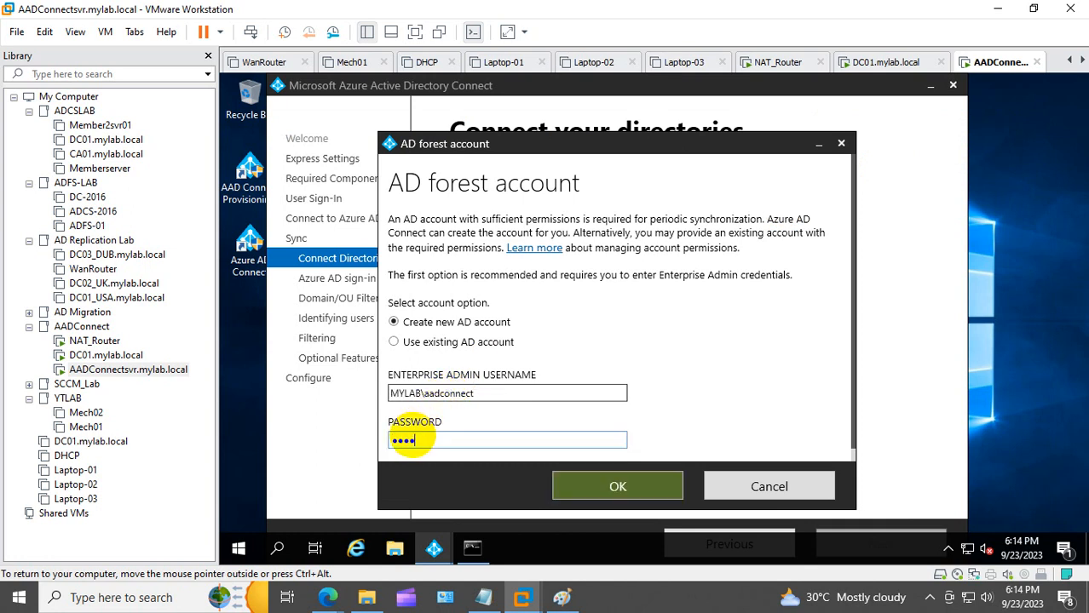
text(*****)
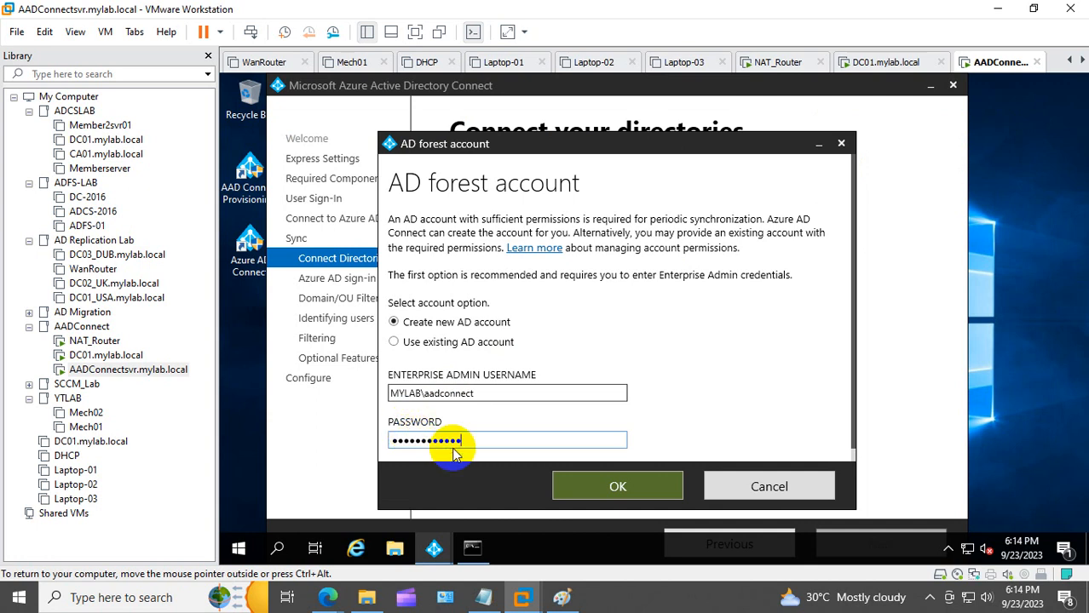
click(456, 346)
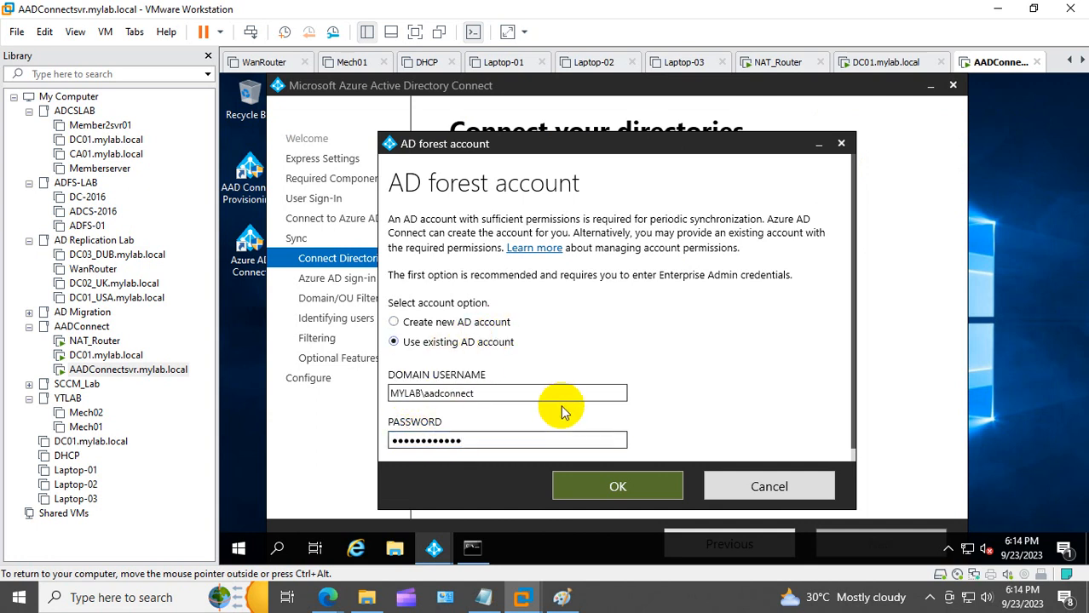
click(616, 486)
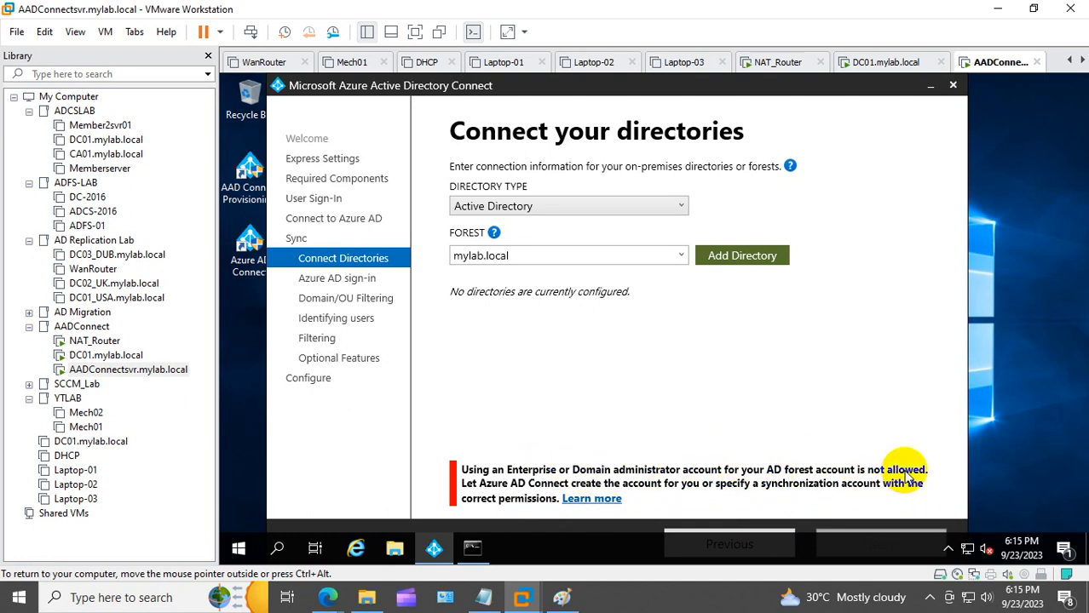
On DC01, remove the aadconnect account from Enterprise Admins in Active Directory Users and Computers
click(100, 356)
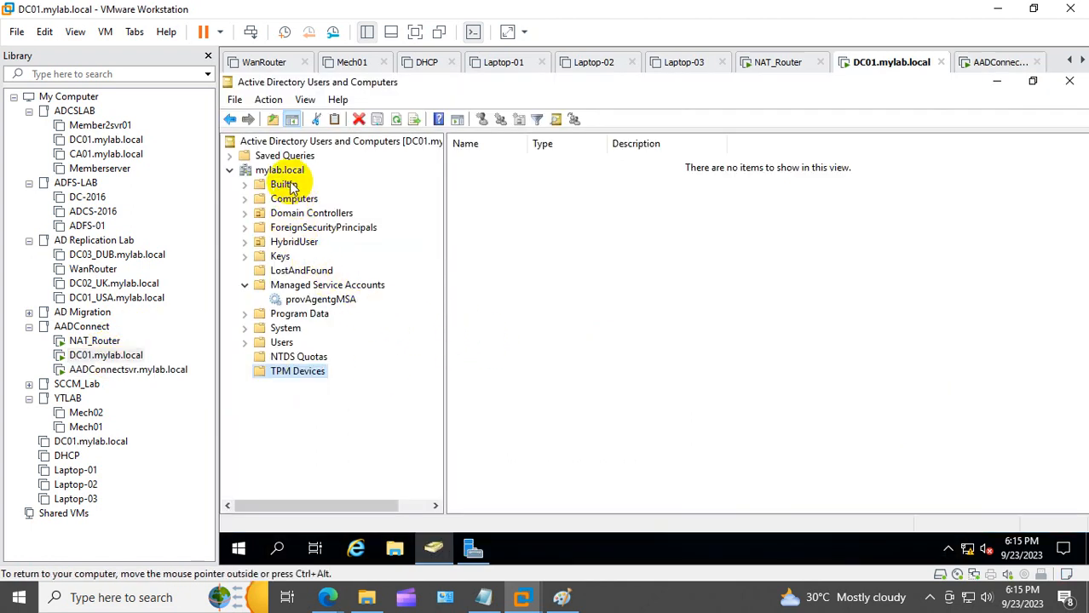
click(506, 233)
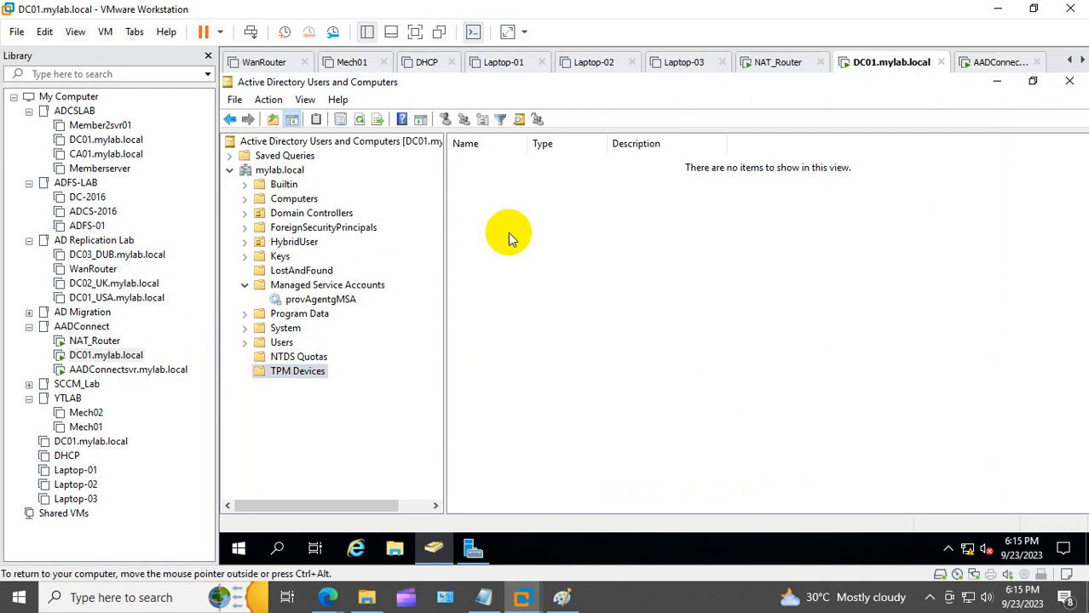
click(245, 287)
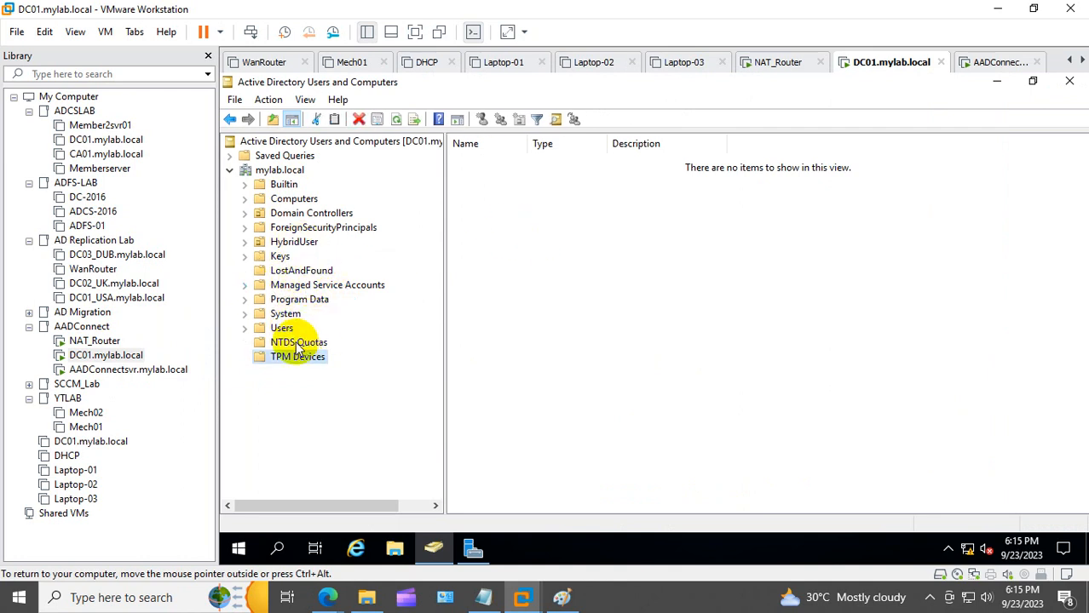
click(285, 170)
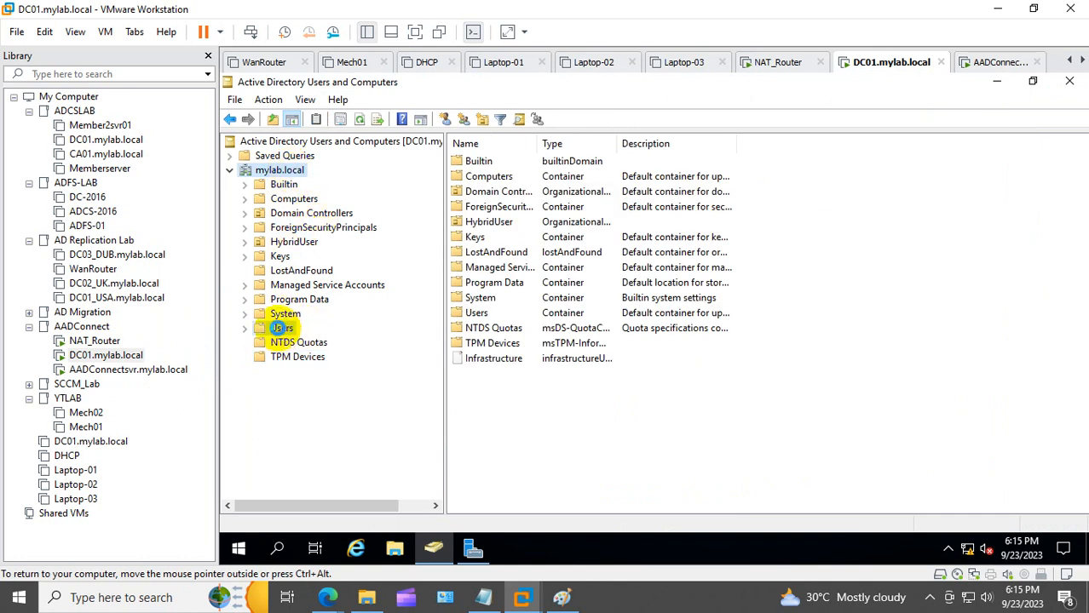
click(281, 327)
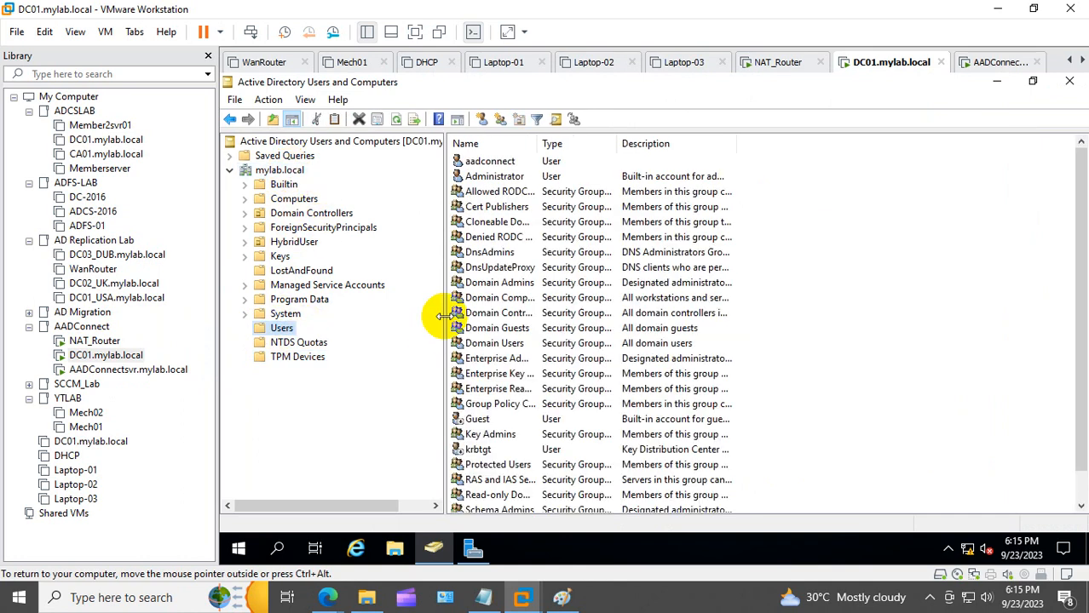
double_click(492, 162)
click(615, 128)
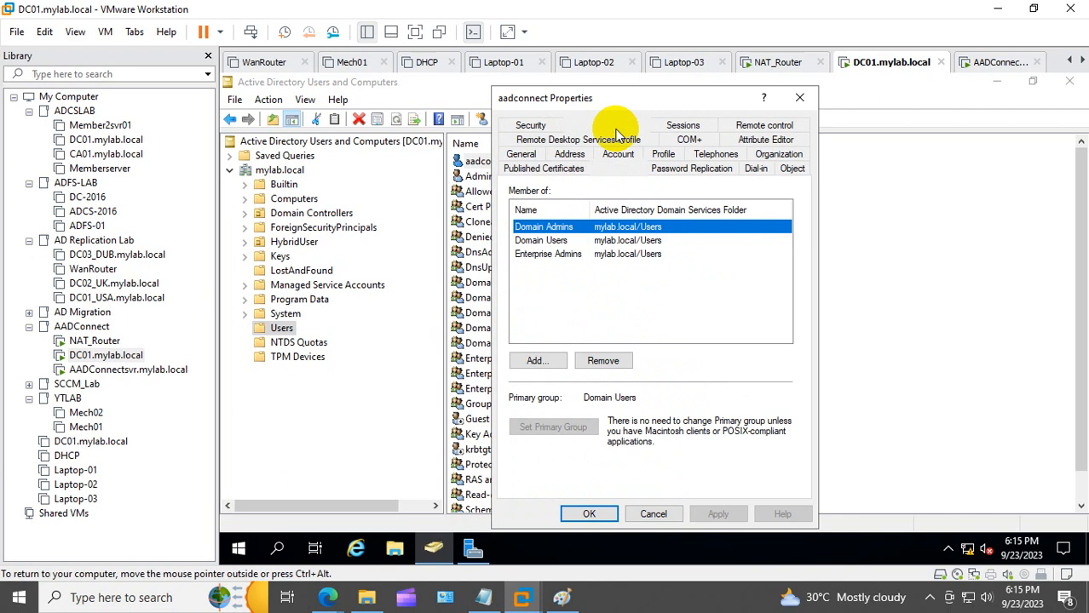
click(558, 299)
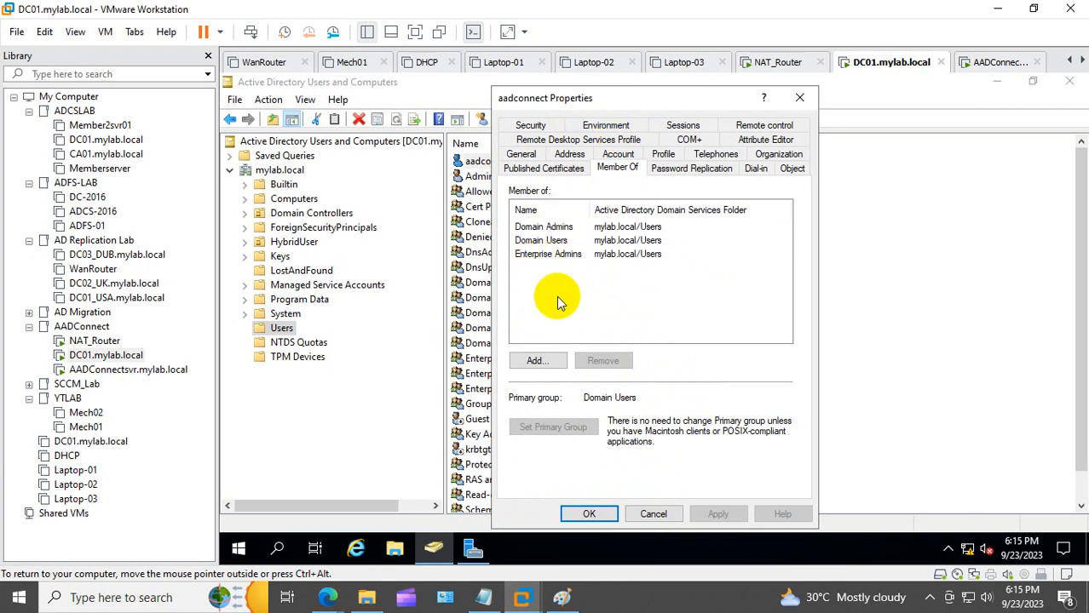
click(547, 255)
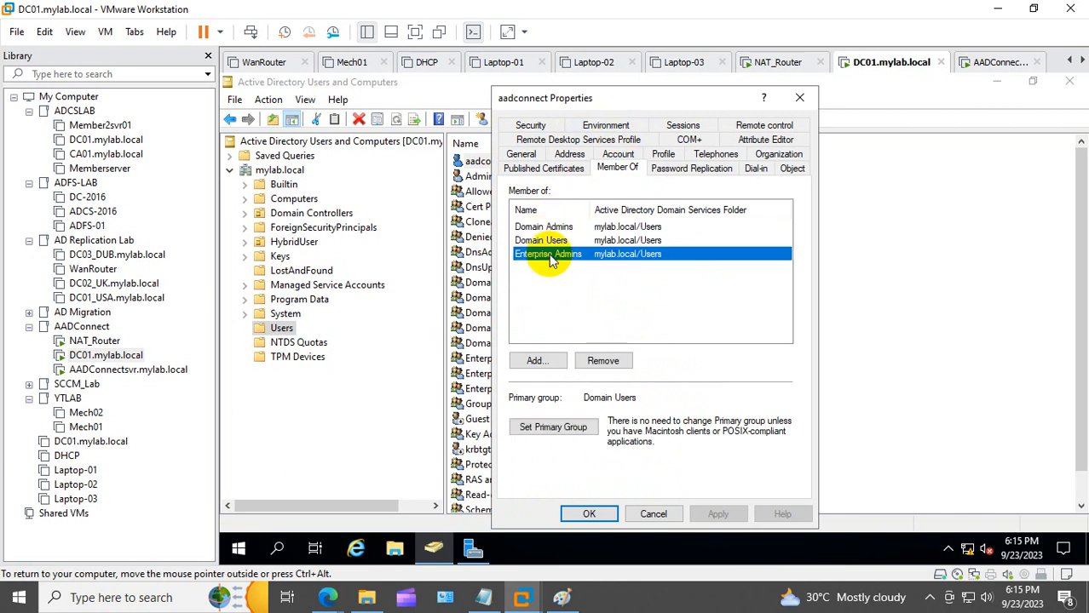
click(607, 361)
click(695, 366)
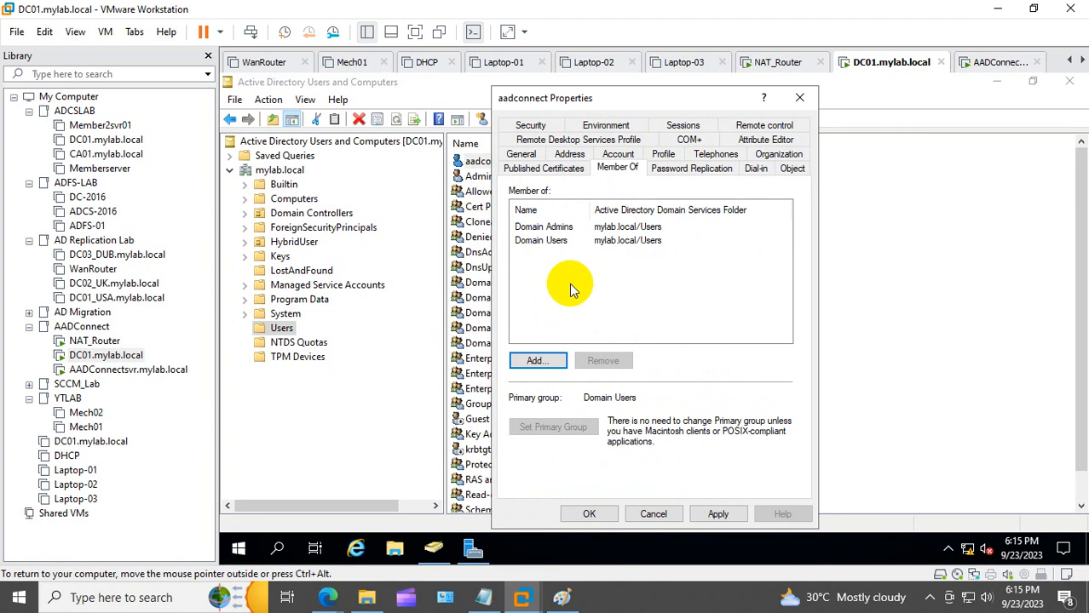
click(799, 100)
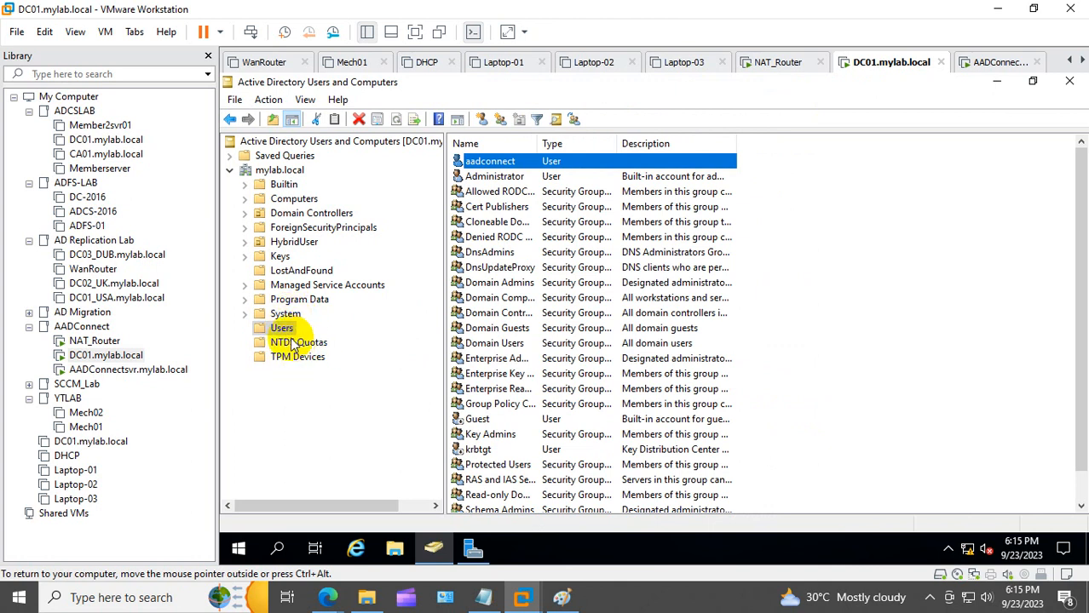
Open the HybridUser OU and check user1's logon name on its Account tab
click(293, 242)
right_click(288, 245)
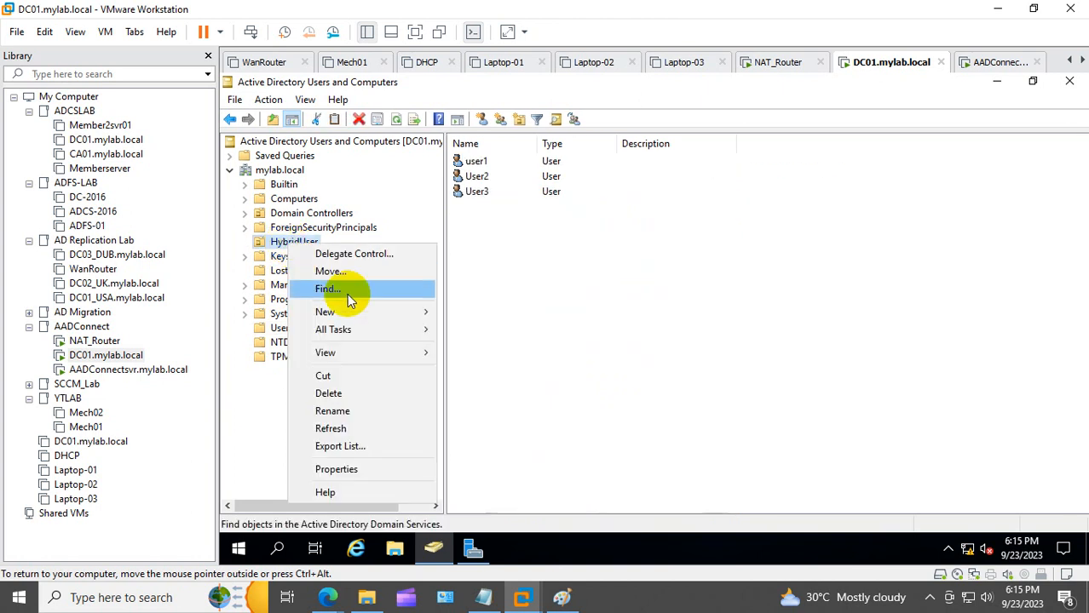
click(554, 242)
double_click(492, 162)
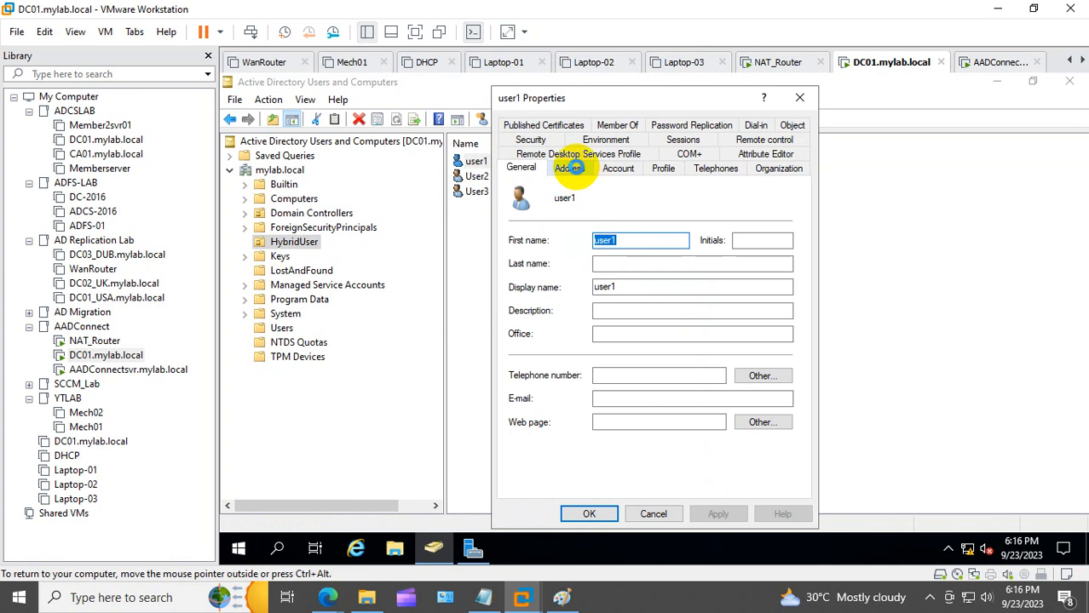
click(568, 167)
click(617, 169)
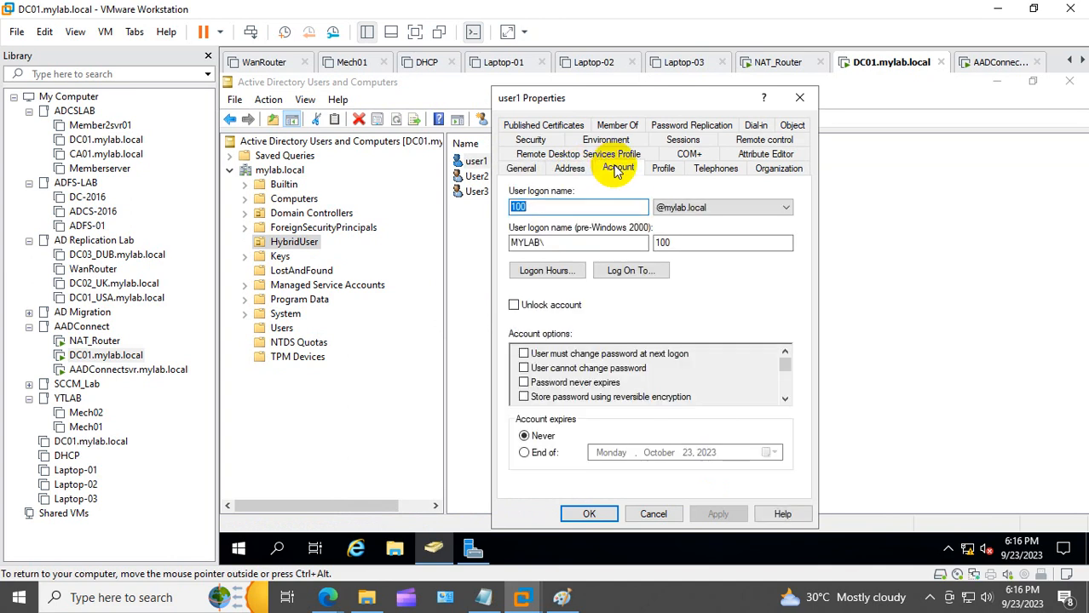
click(799, 97)
click(109, 372)
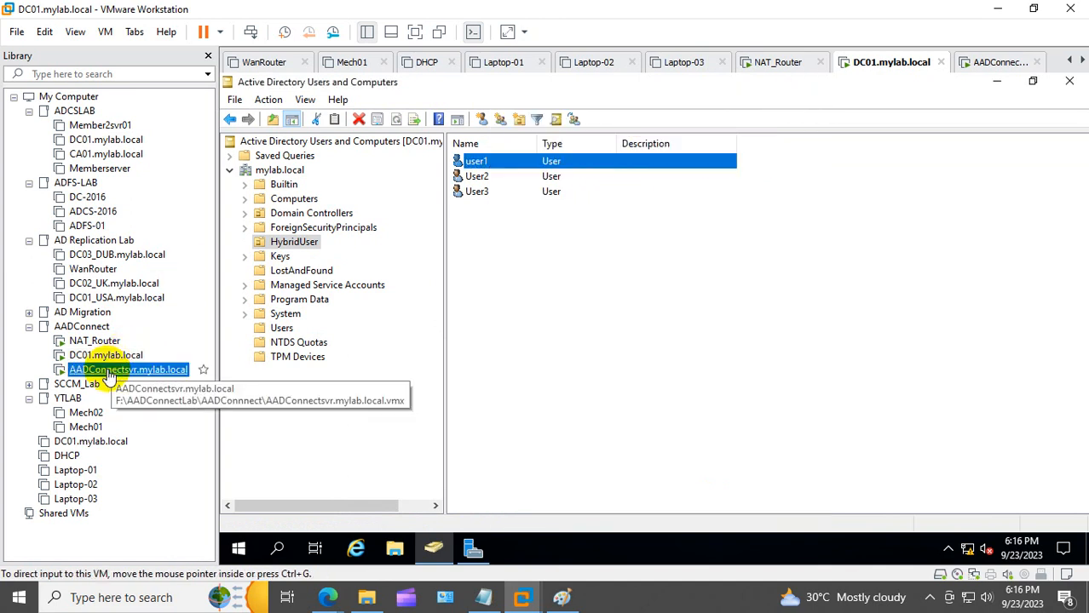
Add mylab.local as a directory with user1's logon and password, then advance to Azure AD sign-in
click(724, 254)
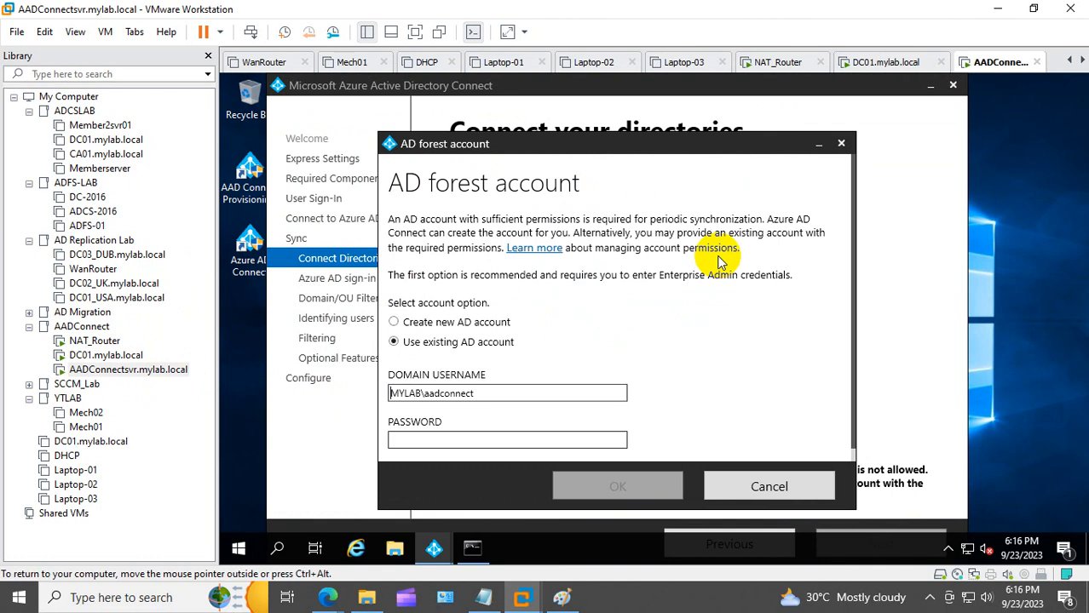
drag(487, 394, 421, 395)
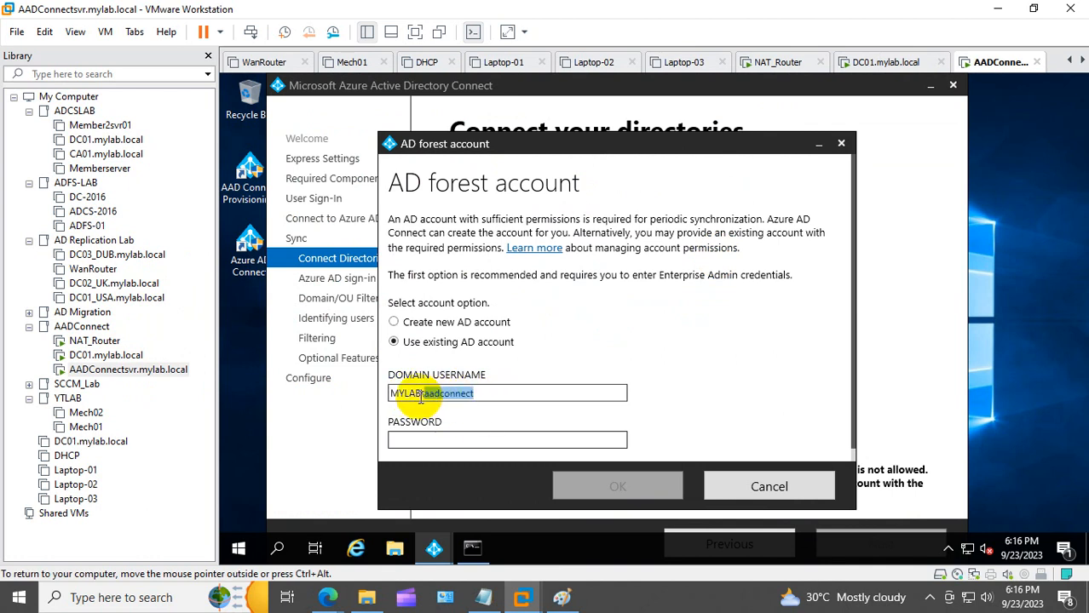
click(528, 398)
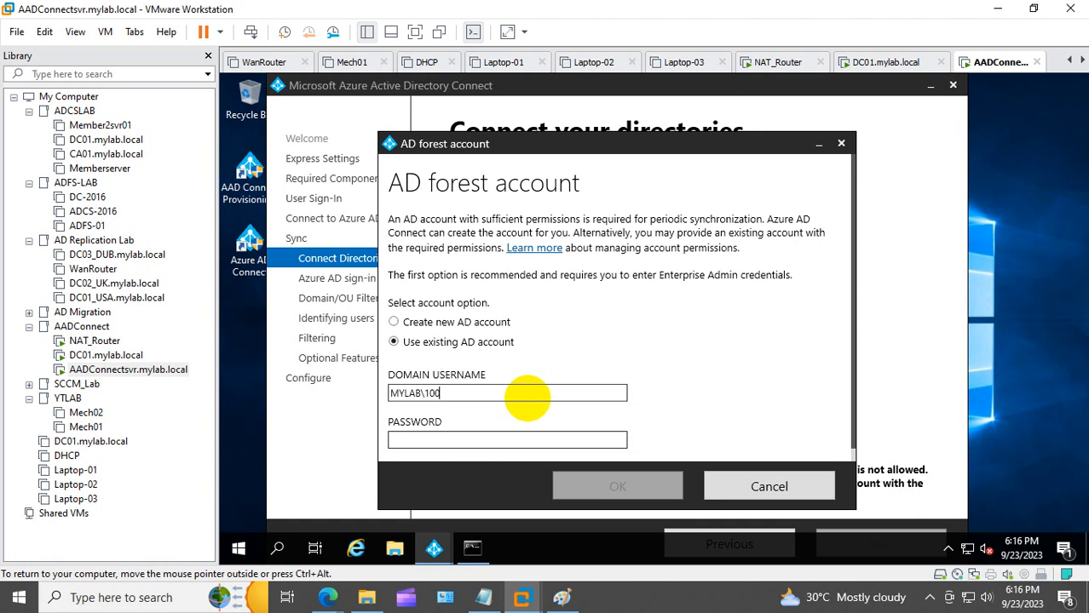
key(Tab)
text(••)
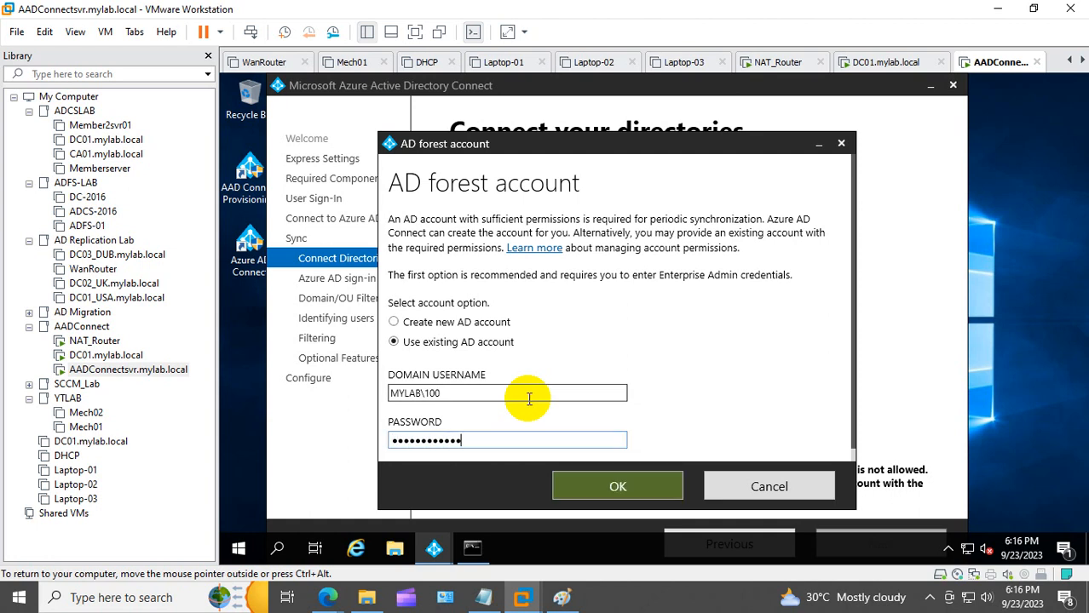
click(623, 485)
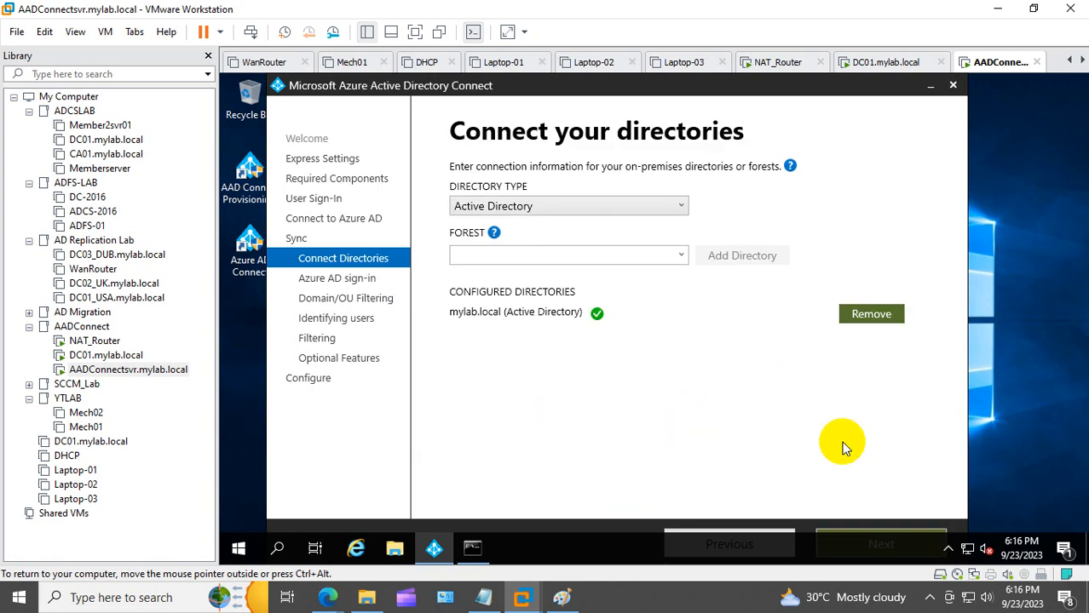
click(902, 530)
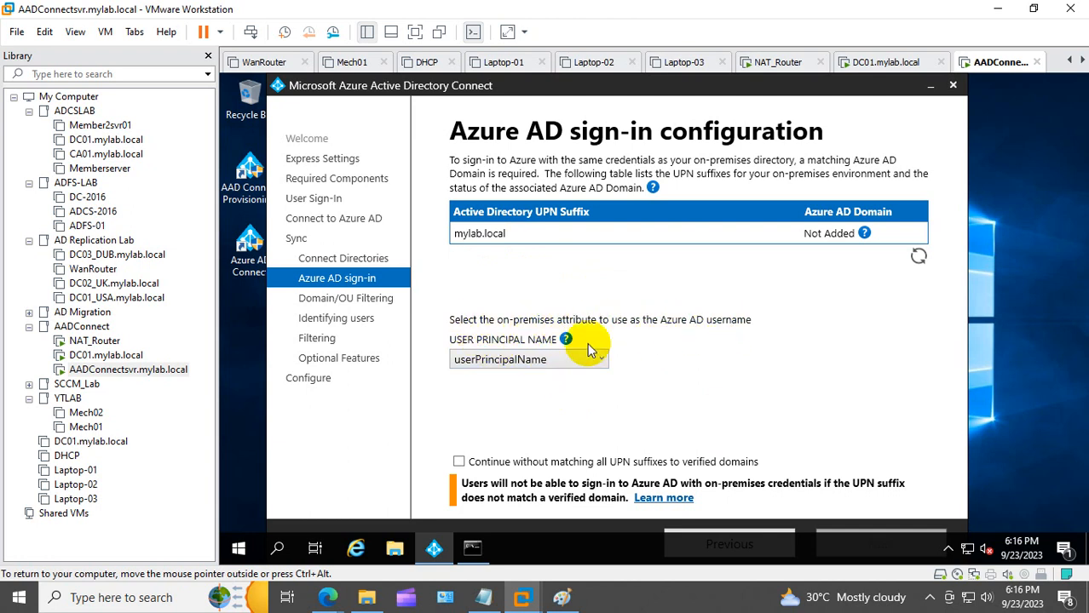
Keep userPrincipalName as the Azure AD username and allow continuing without matching UPN suffixes
click(571, 364)
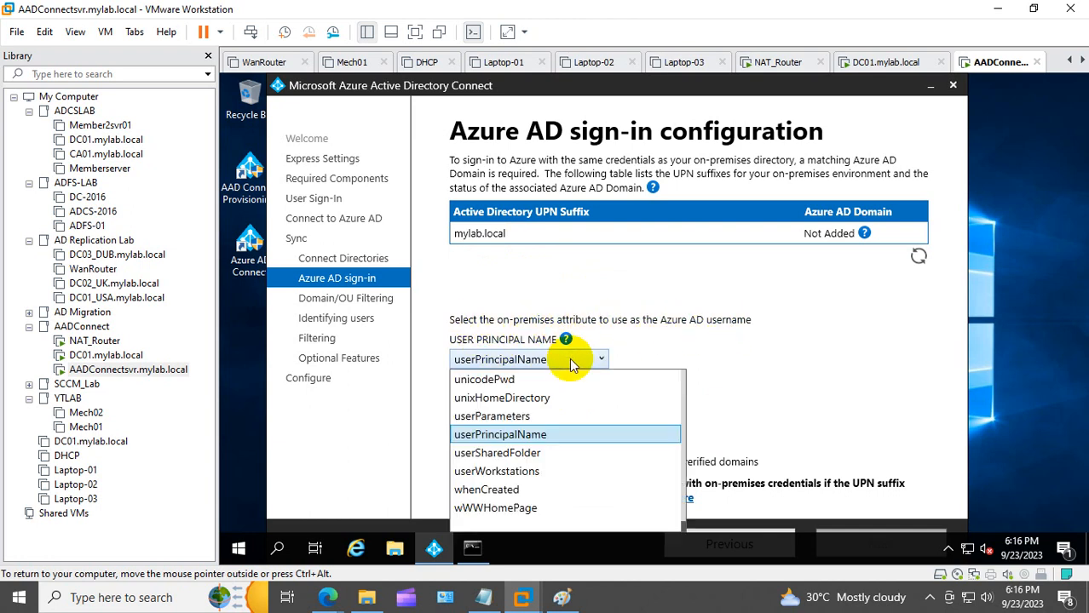
click(771, 354)
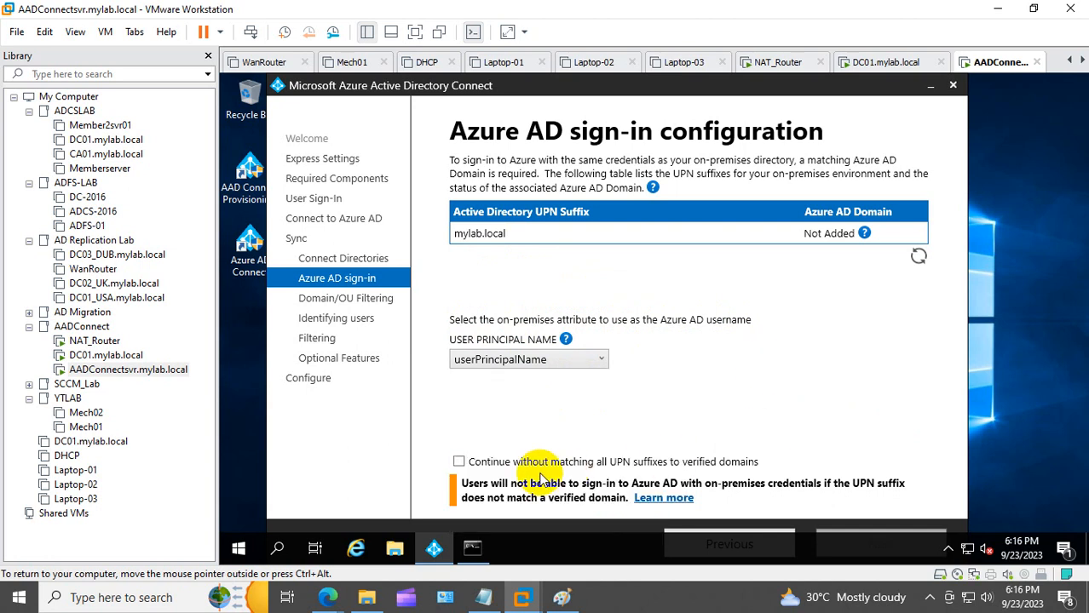
click(458, 463)
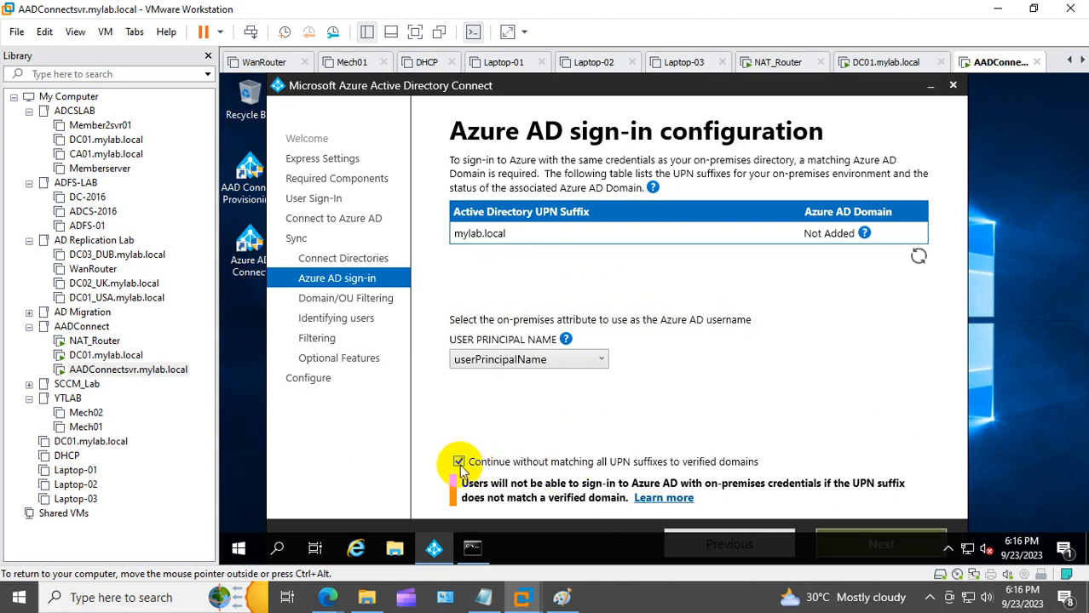
click(862, 538)
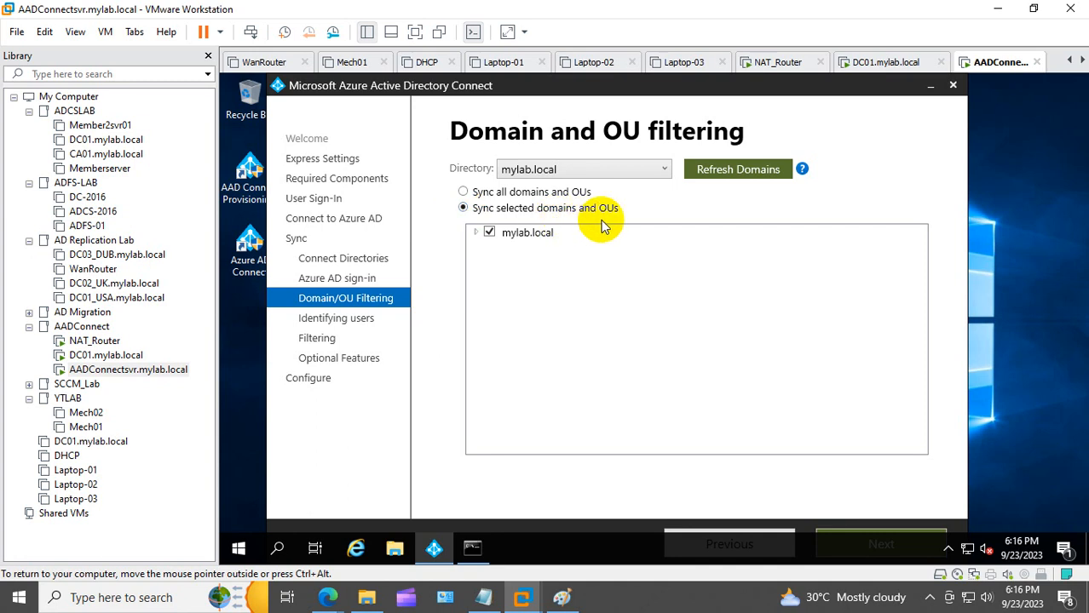
Untick all mylab.local OUs, select only HybridUser for sync, and continue
click(476, 233)
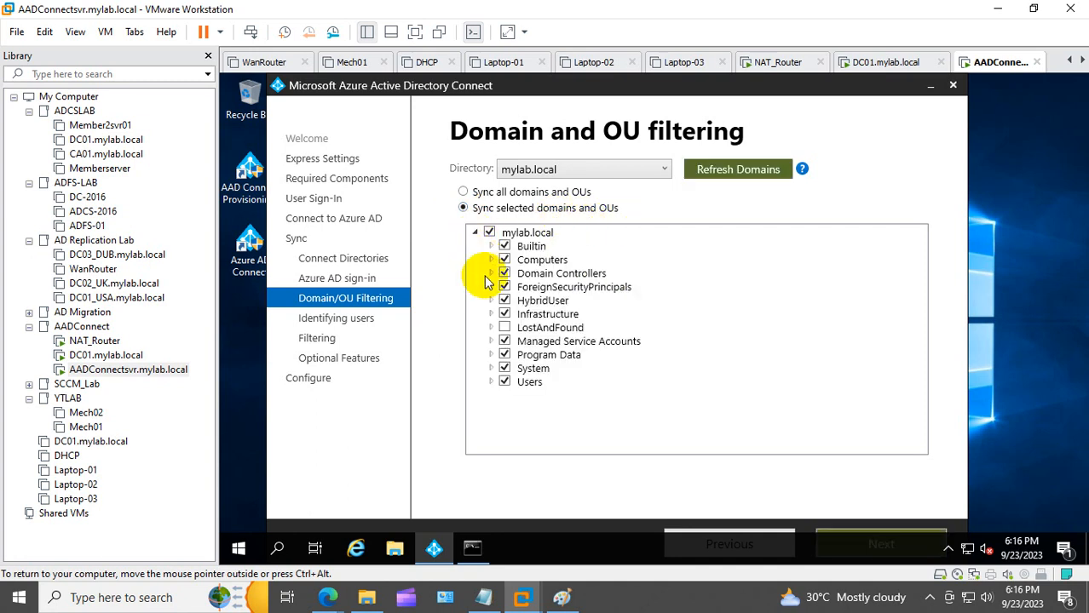
click(489, 233)
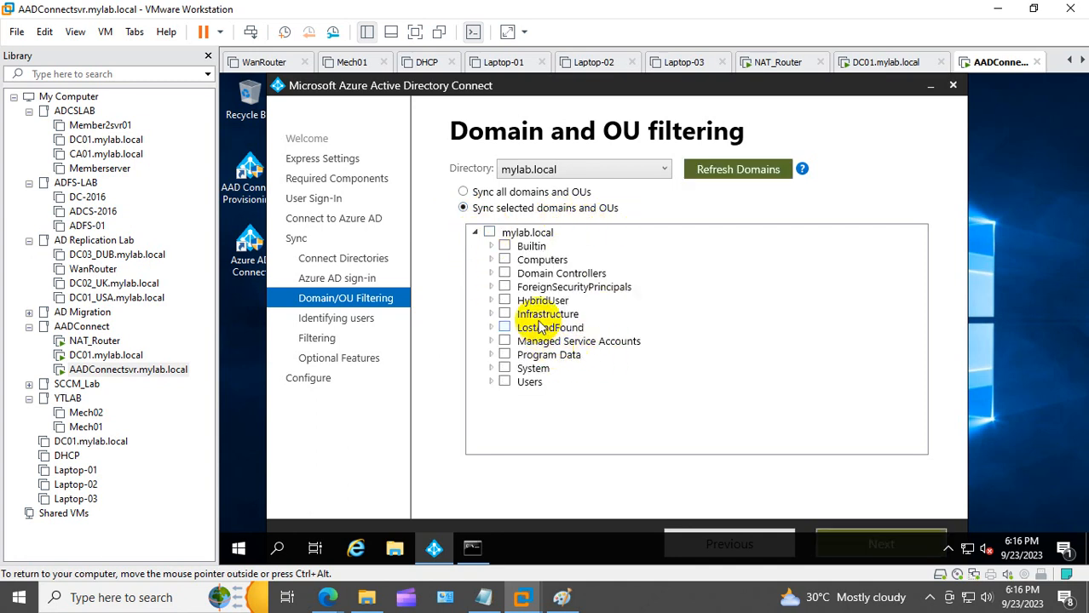
click(504, 300)
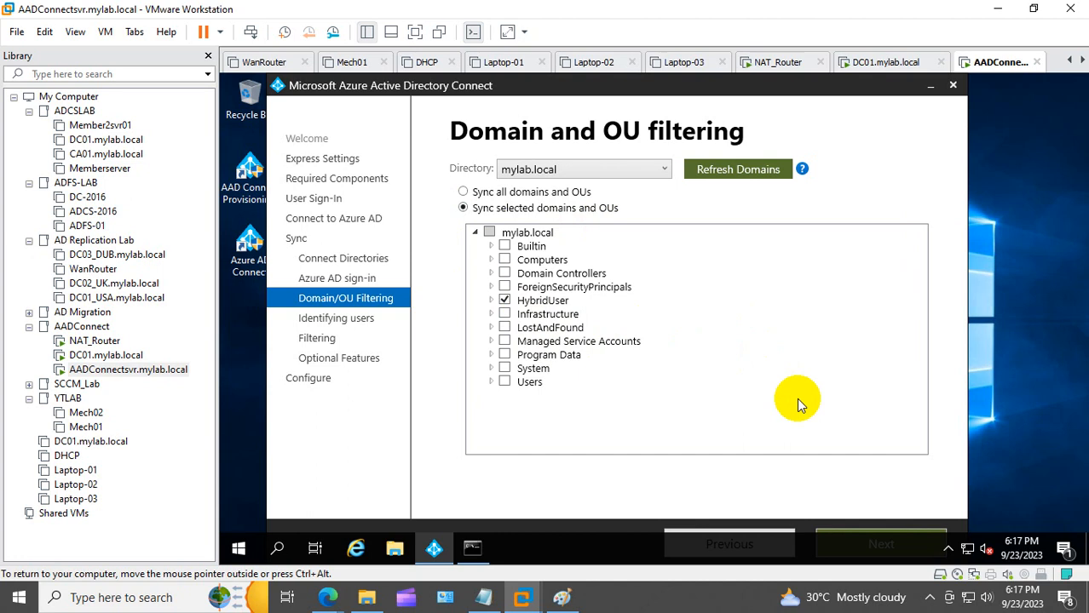
click(880, 538)
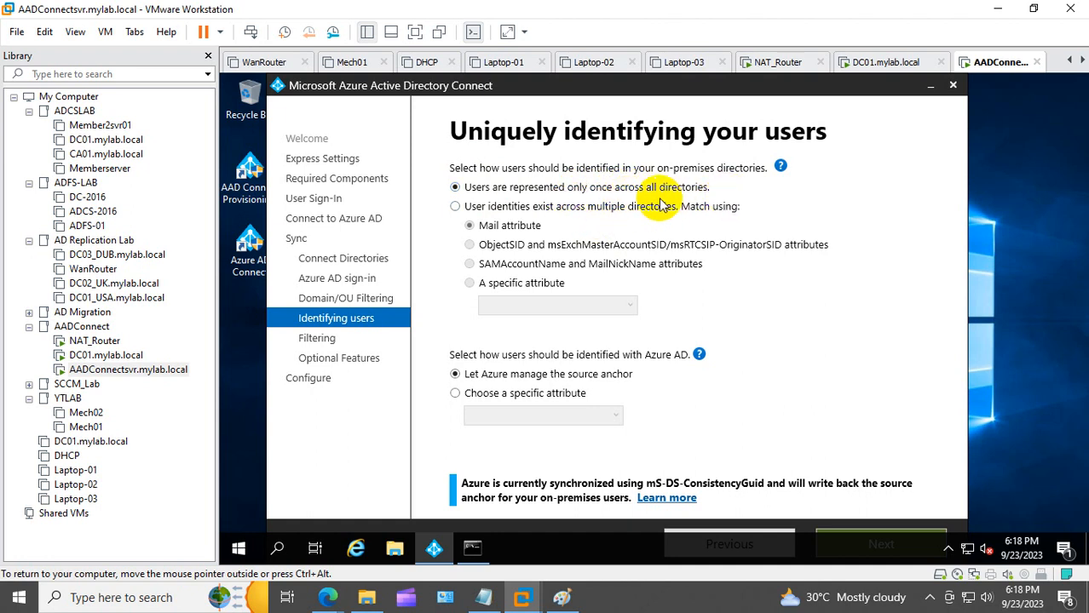
Accept default user identification and leave filtering on Synchronize all users and devices
click(878, 534)
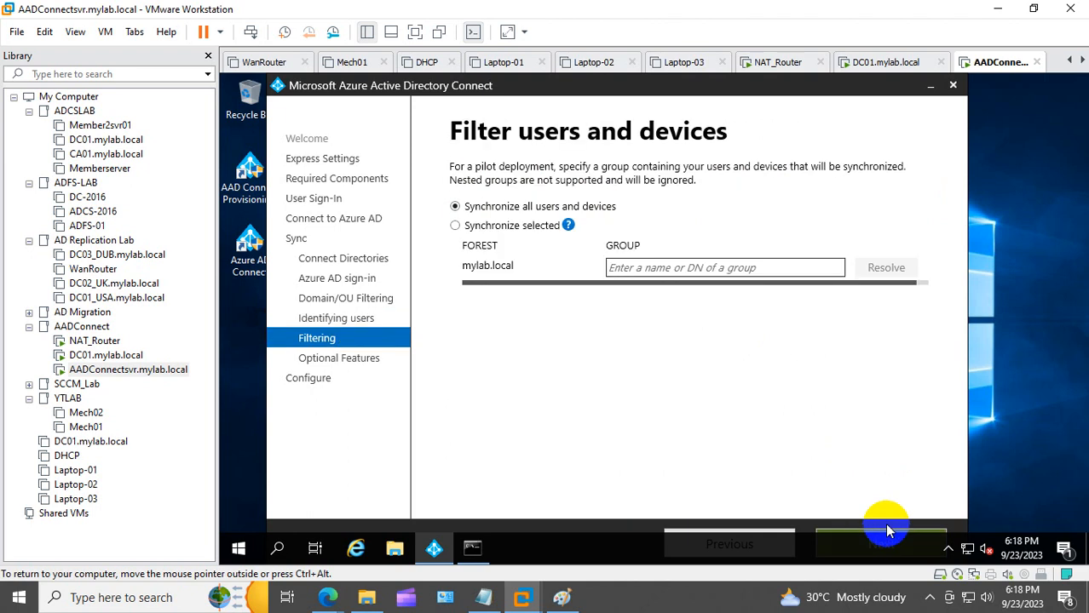
click(477, 226)
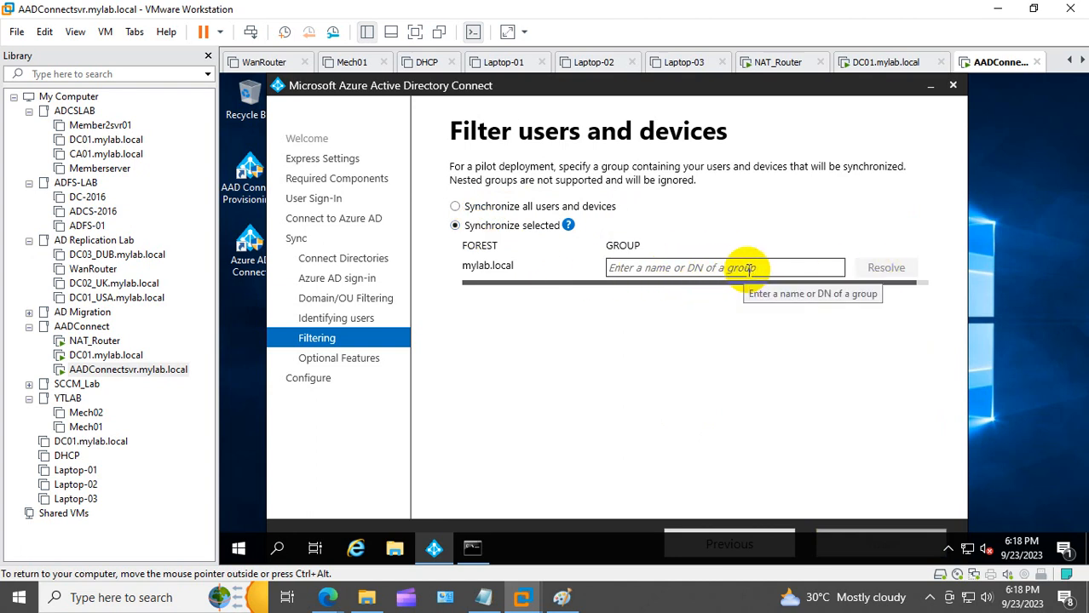
click(534, 206)
click(866, 535)
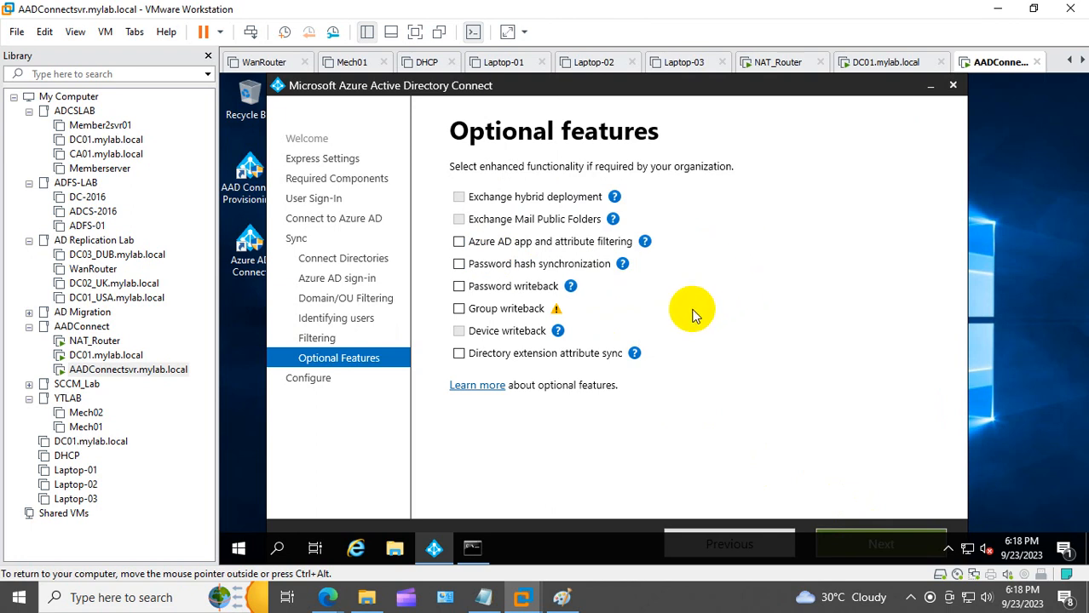
Leave every optional feature unticked and continue to the Ready to configure summary for pass-through authentication
mouse_move(474, 337)
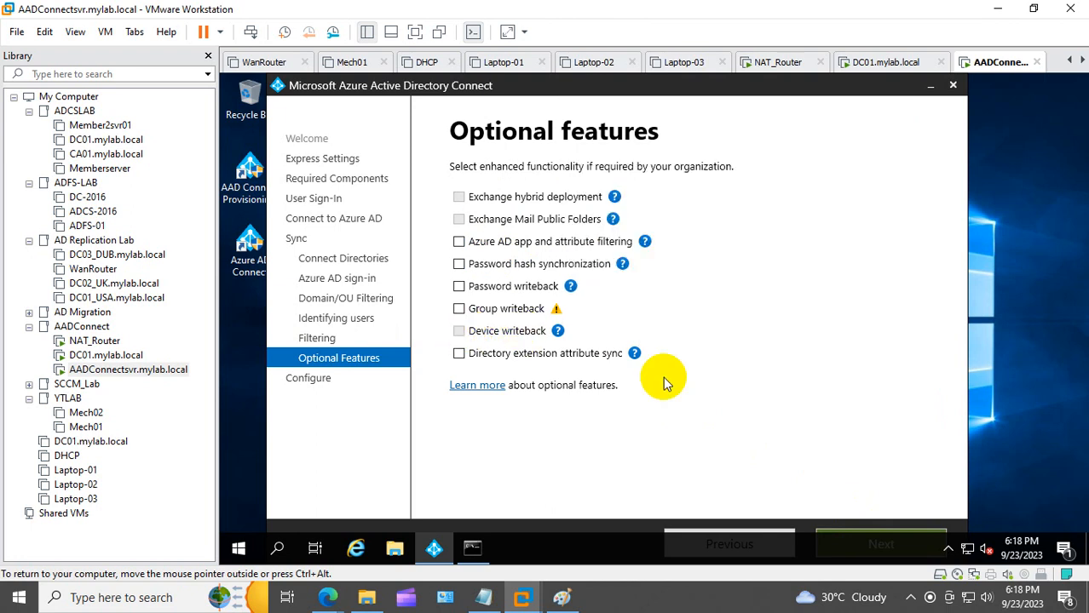
mouse_move(558, 335)
click(888, 527)
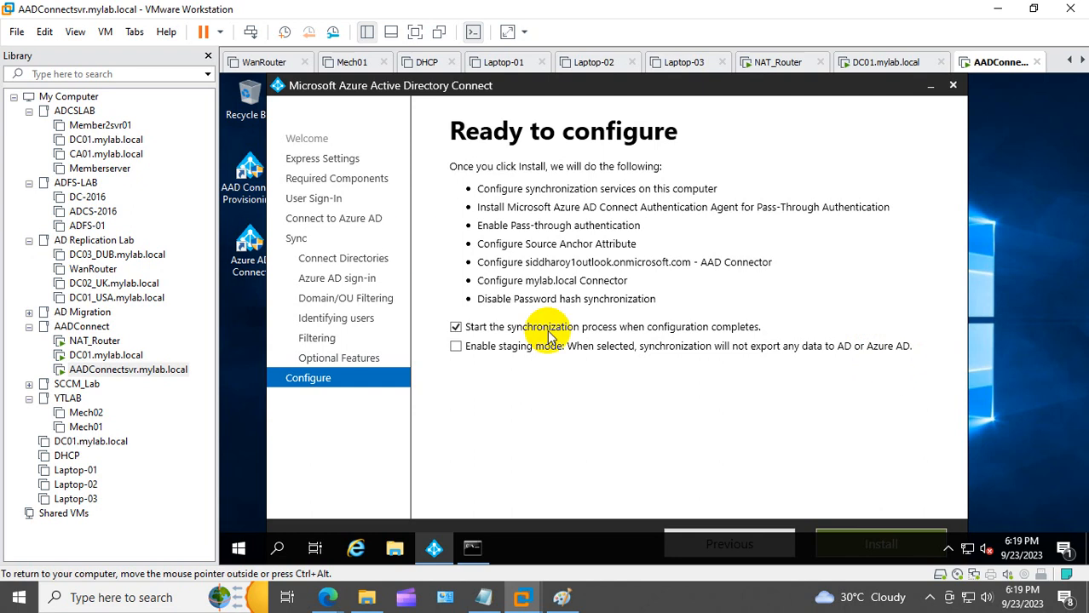
Maximize the Azure AD Connect window to fill the VM screen and start the installation
click(841, 537)
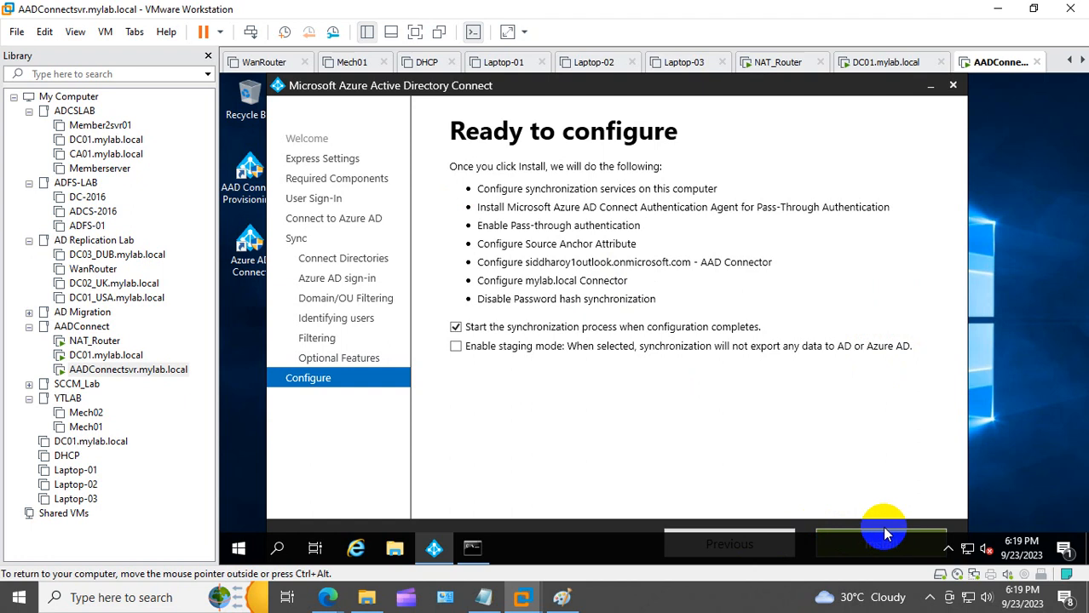
drag(867, 88, 817, 75)
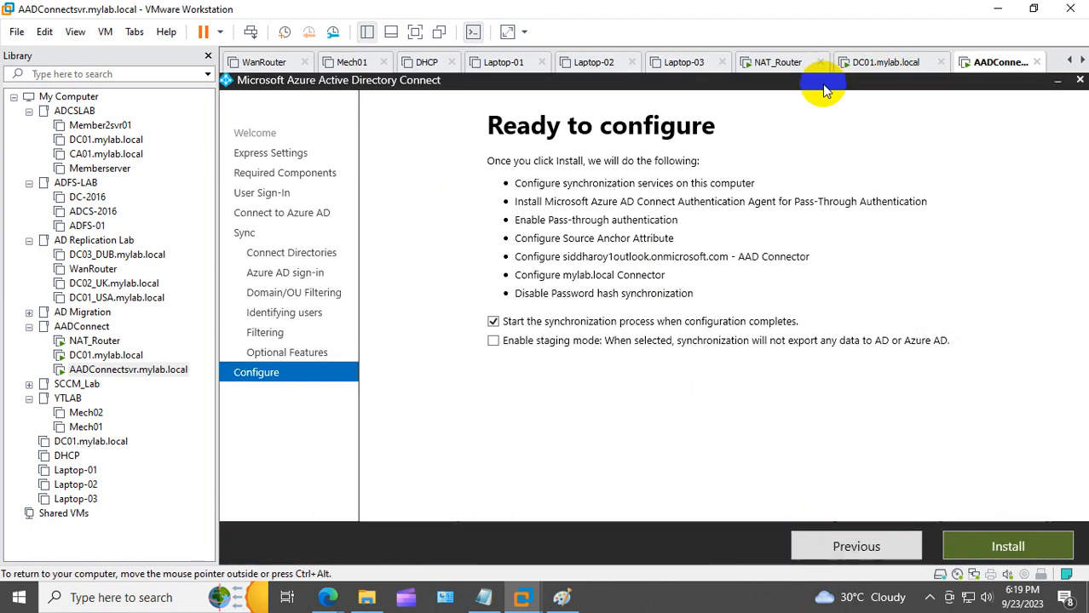
click(1015, 545)
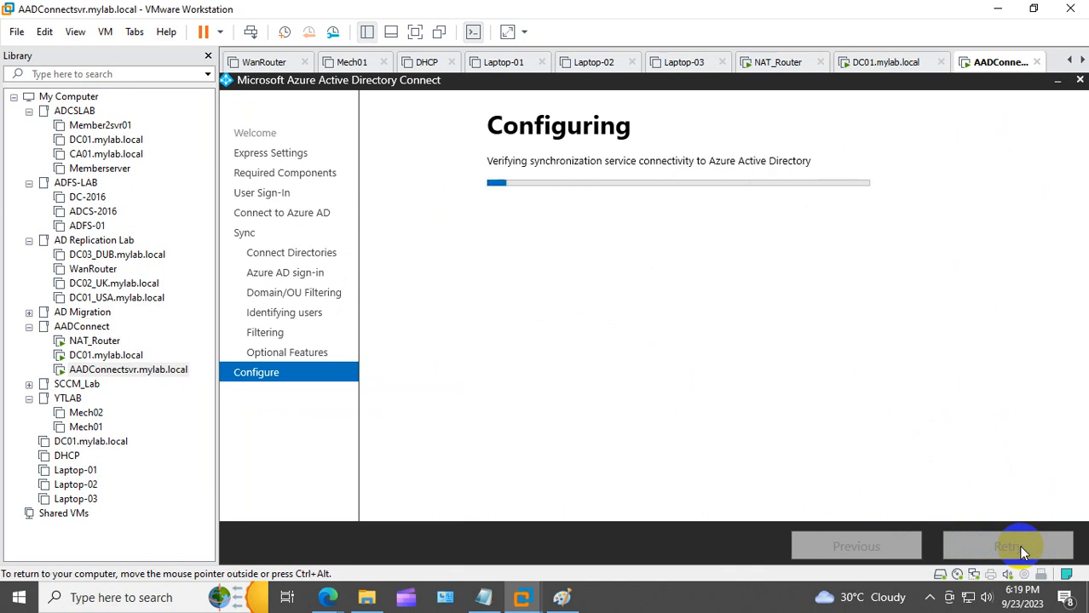
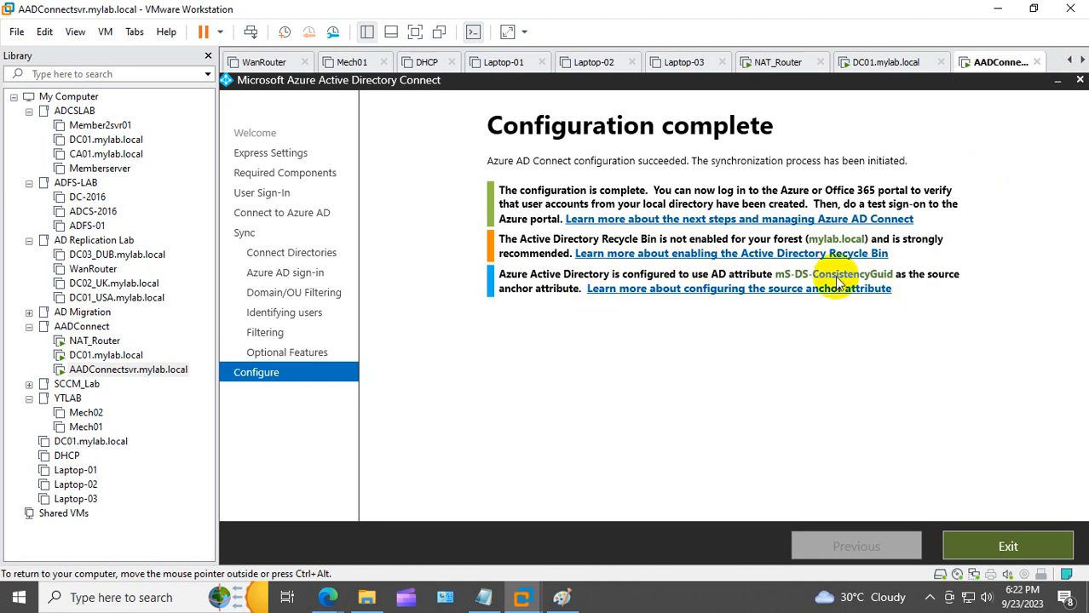
Close the finished Azure AD Connect wizard, relaunch it with admin approval, and bring Edge forward
click(1014, 546)
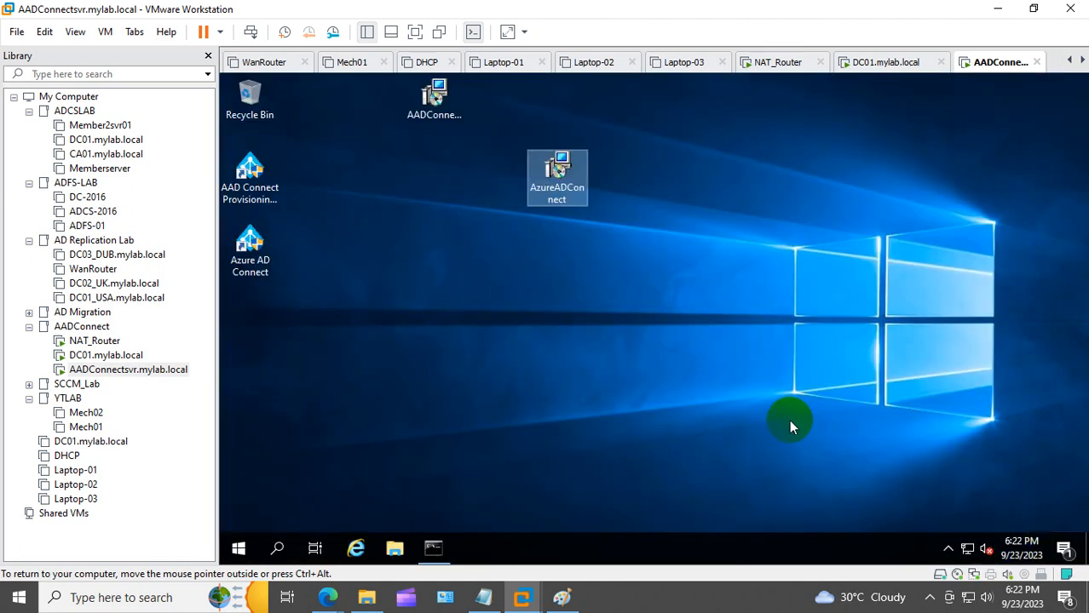
double_click(286, 261)
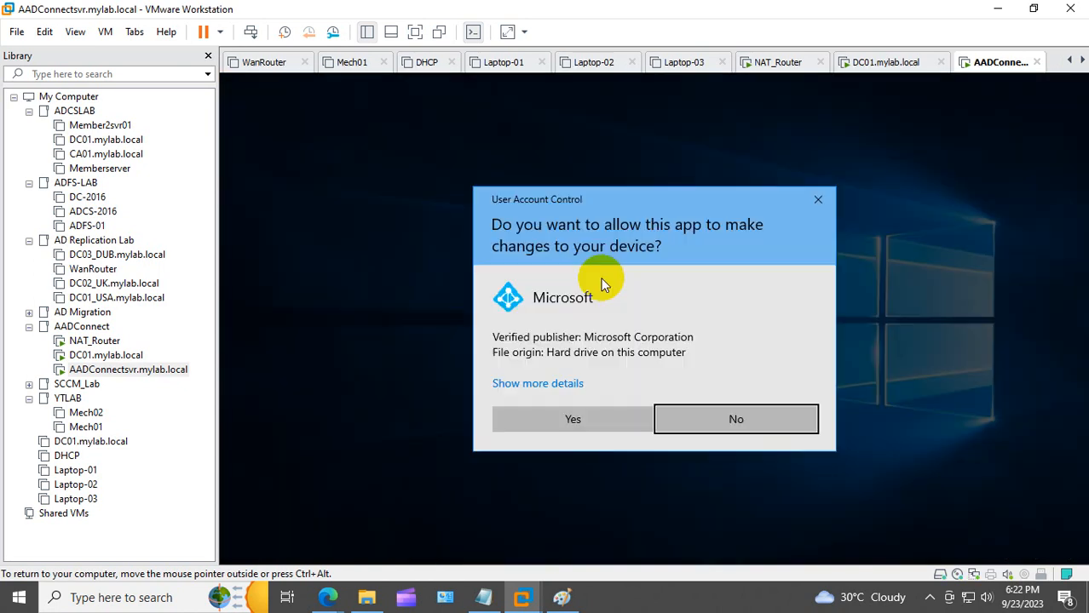
click(587, 419)
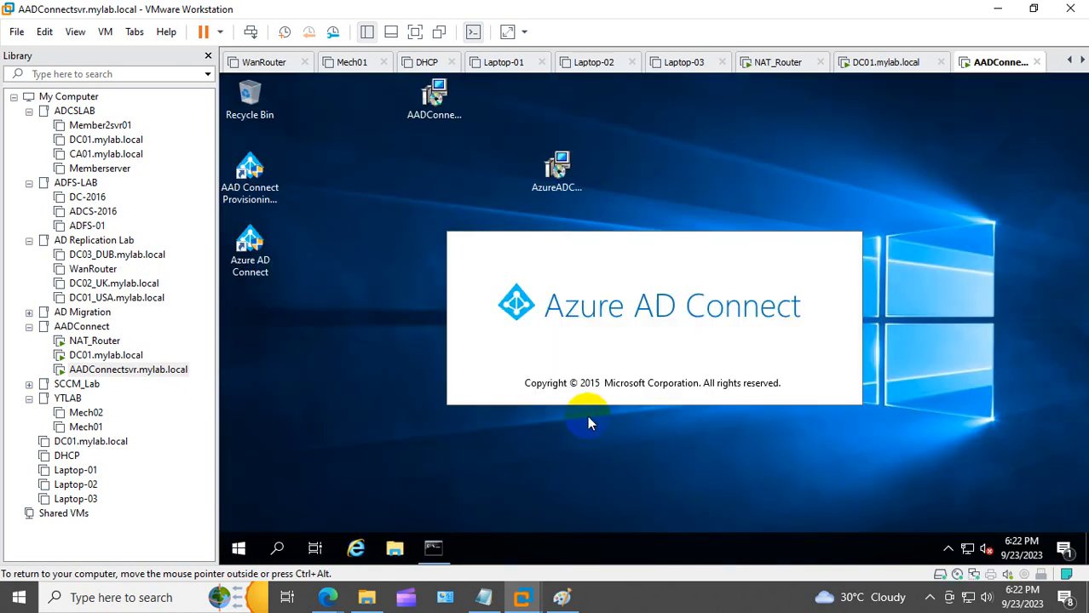
click(338, 598)
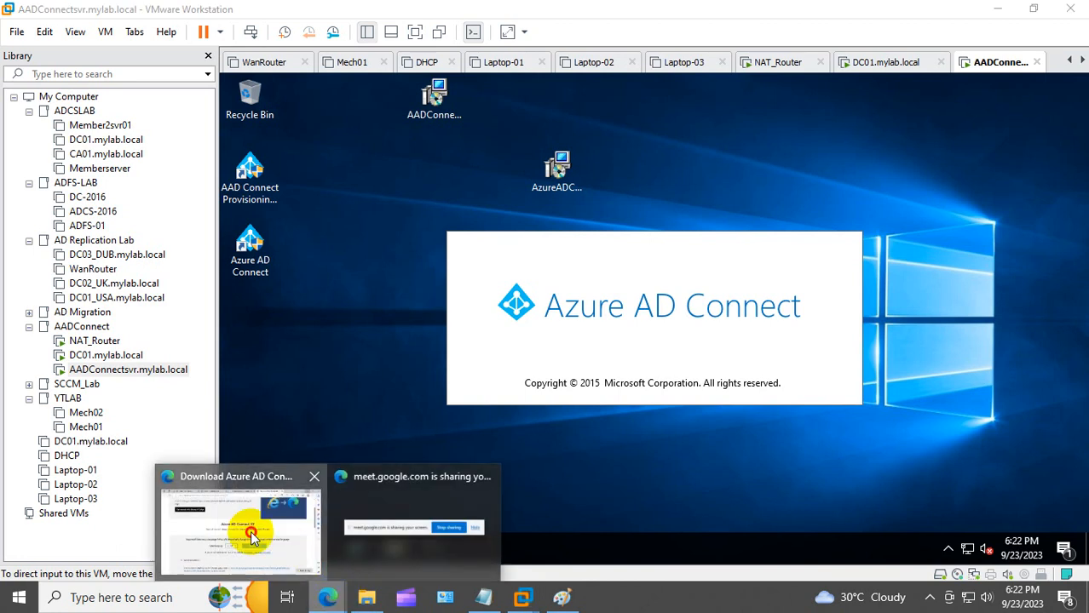
click(243, 467)
Refresh the Azure Users list to show three users, including the on-premises sync account, then minimize Edge
click(338, 11)
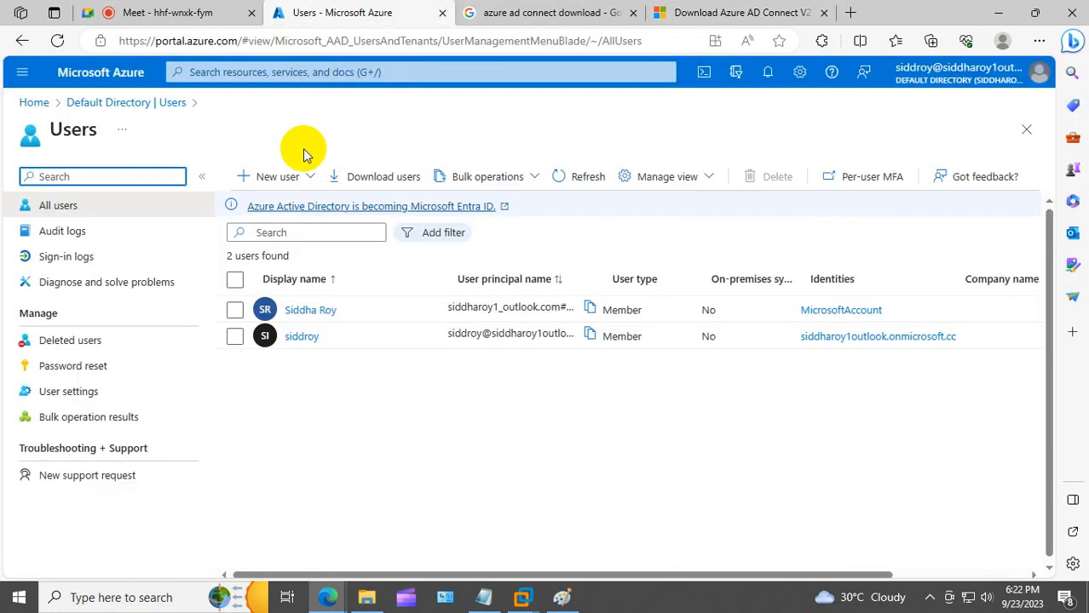
click(595, 176)
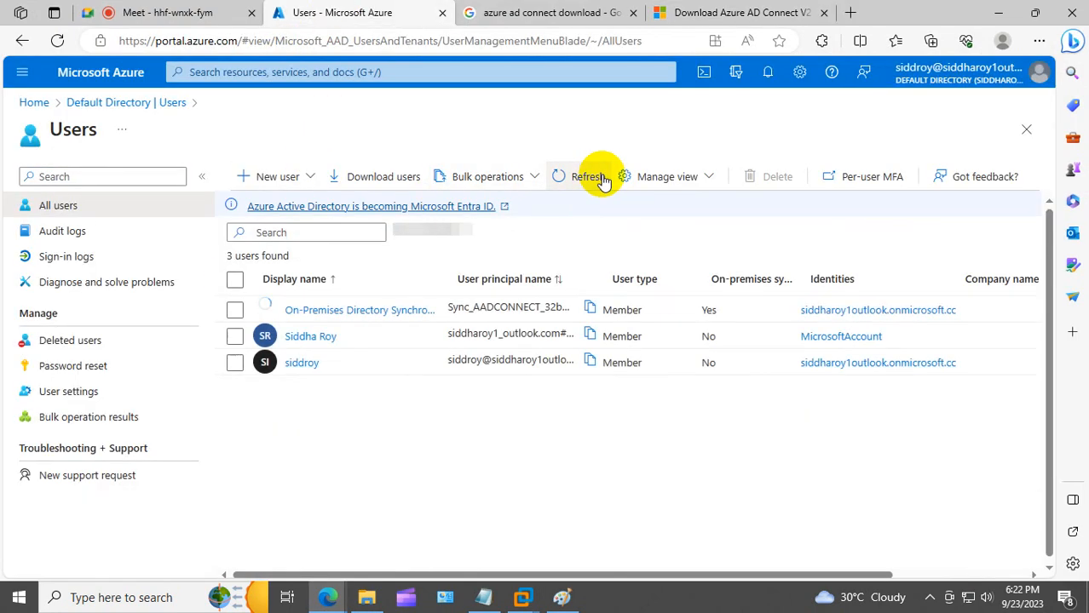
click(599, 178)
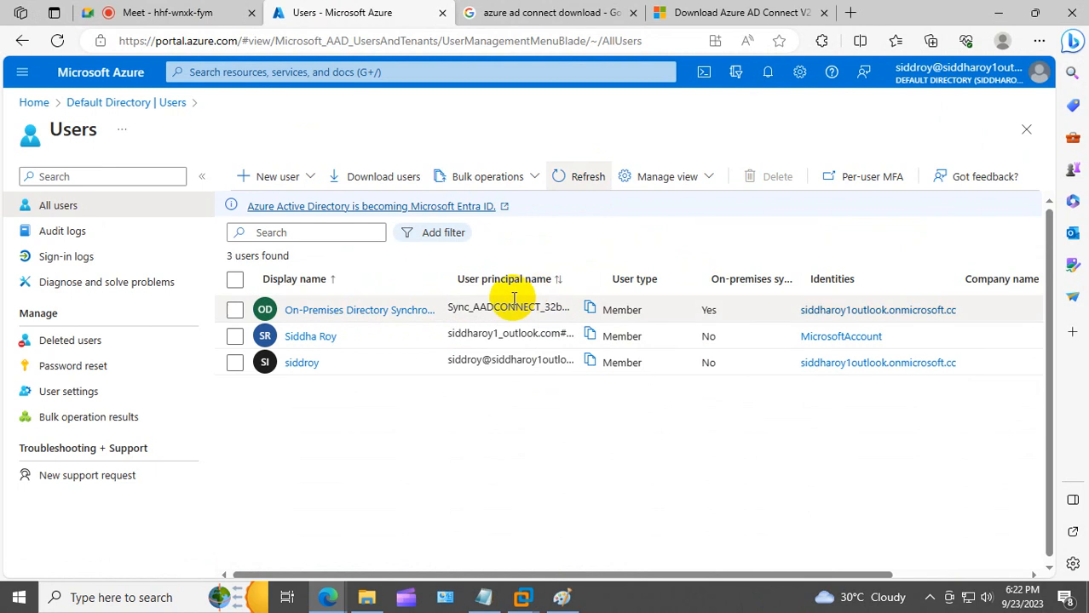
click(997, 11)
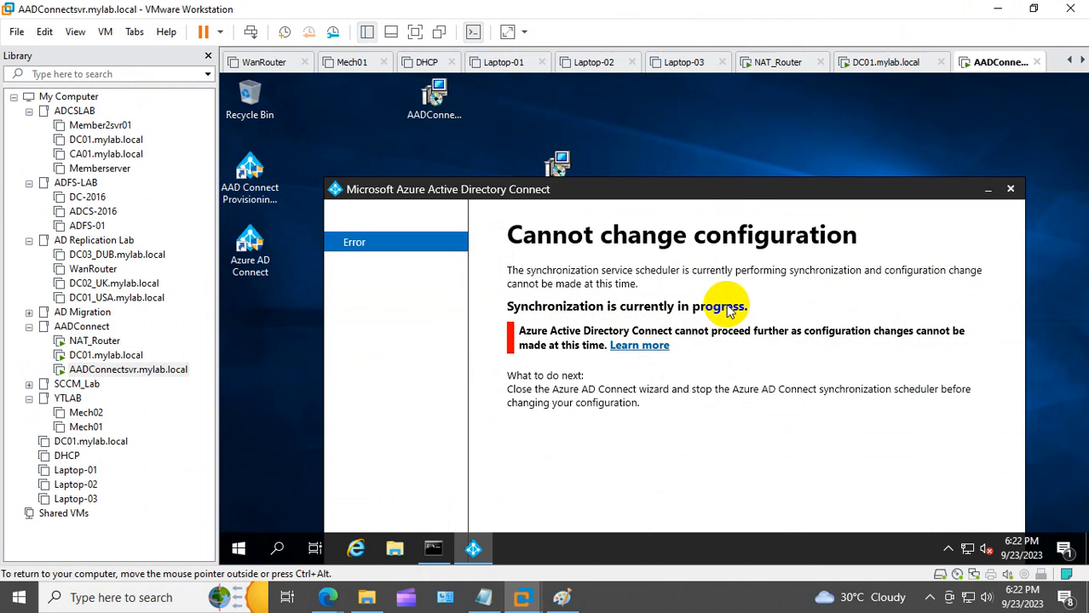
click(106, 354)
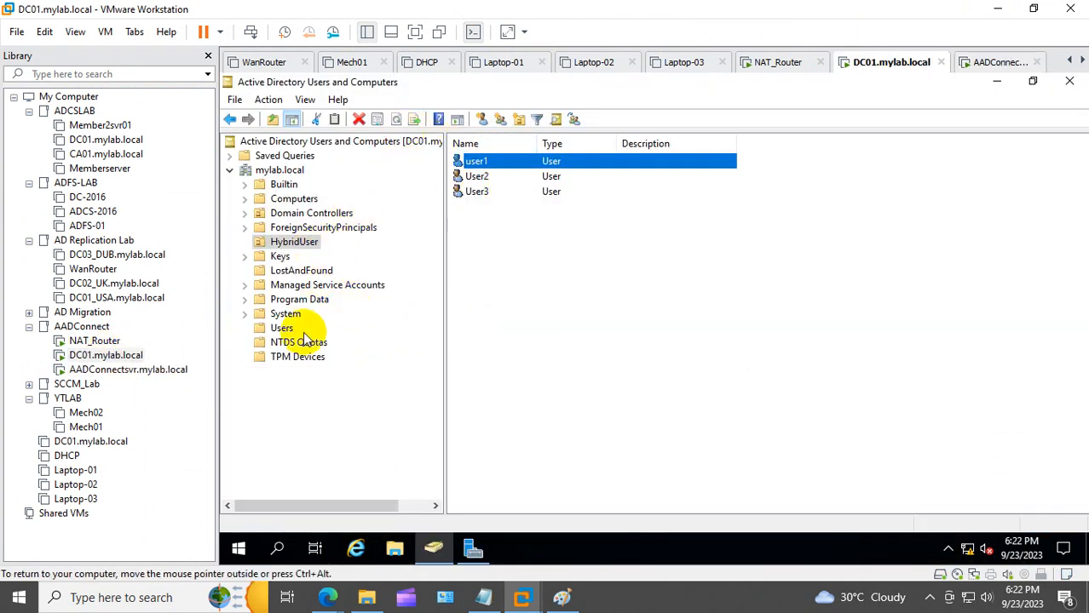
click(314, 286)
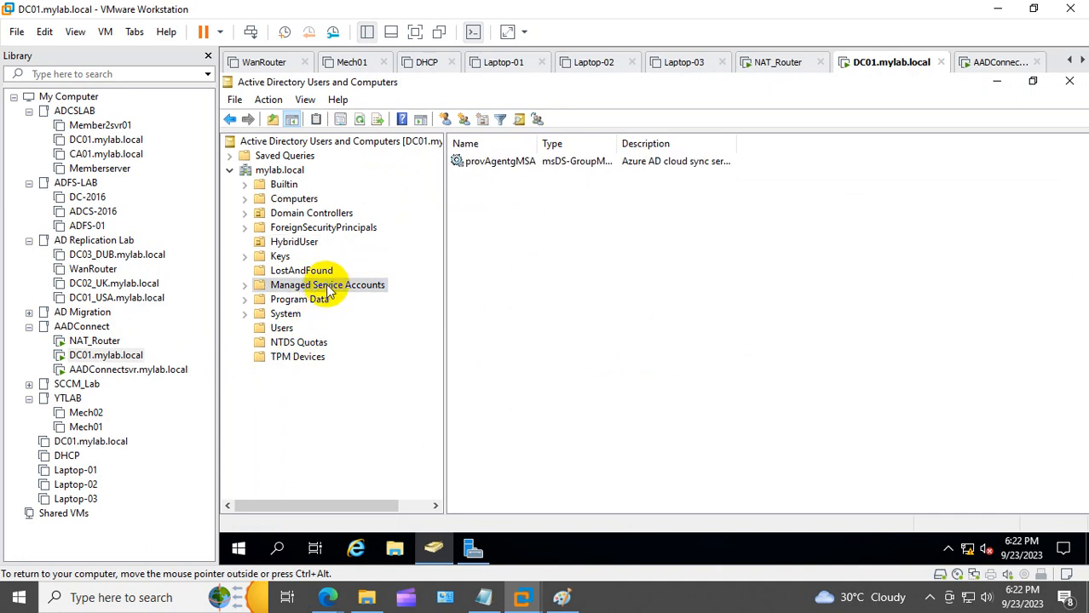
click(507, 170)
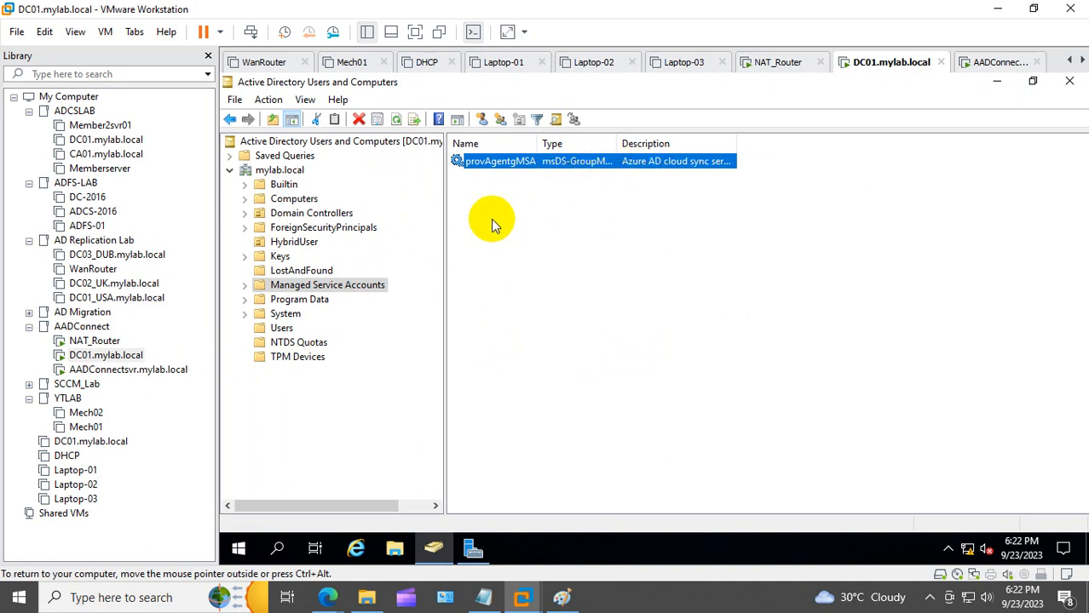
click(285, 171)
click(361, 119)
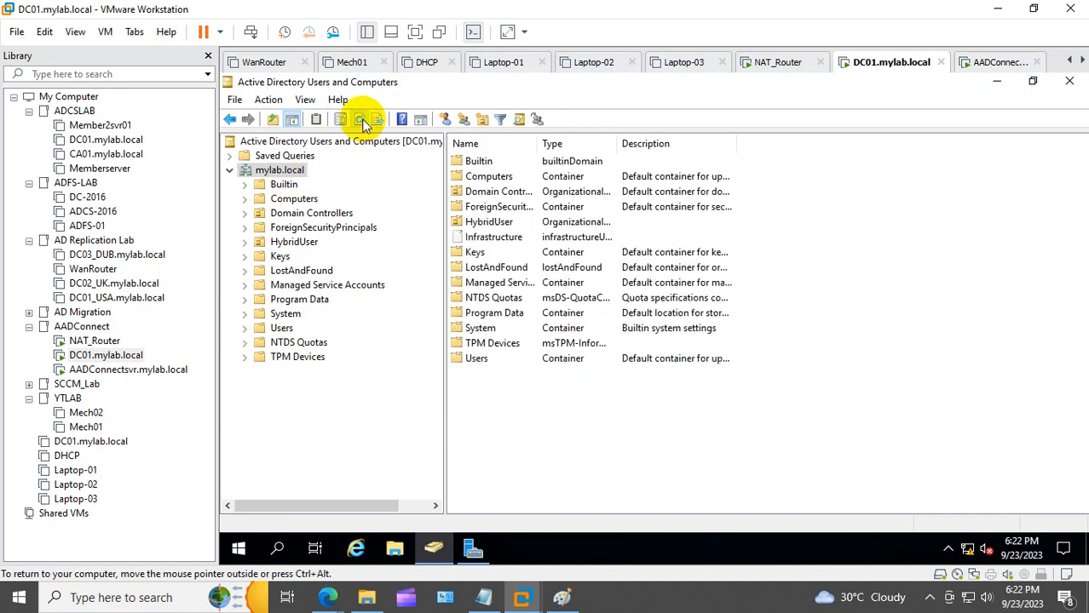
click(331, 285)
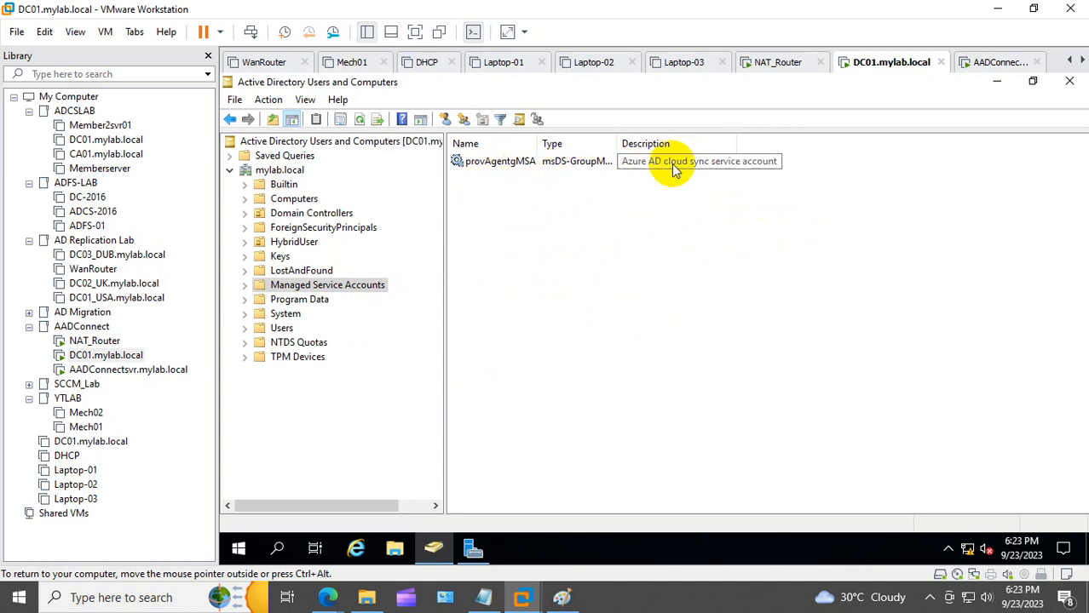
click(290, 303)
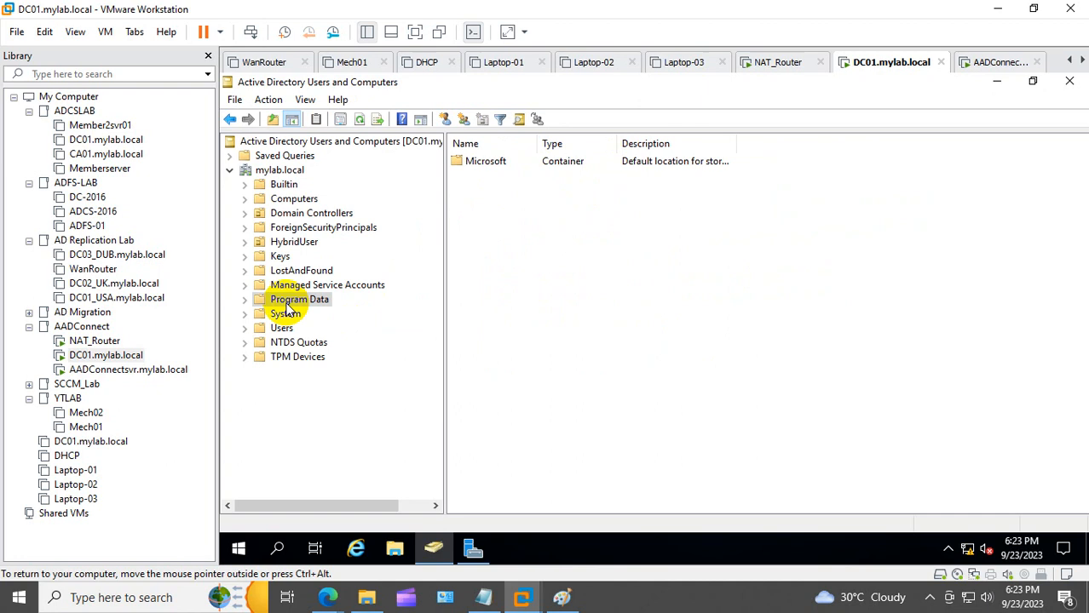
click(246, 299)
click(300, 315)
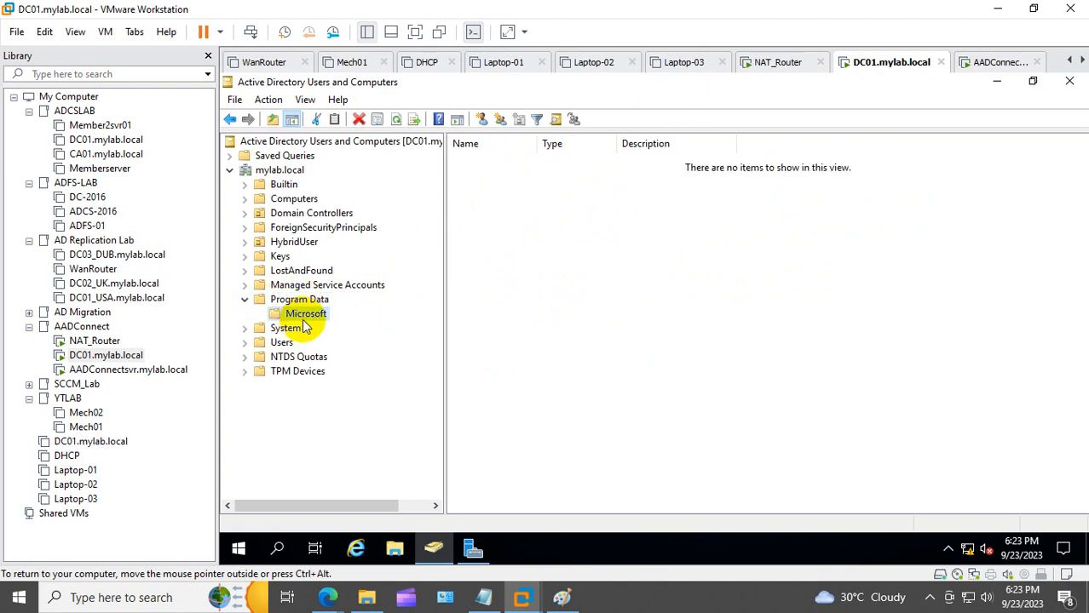
click(287, 331)
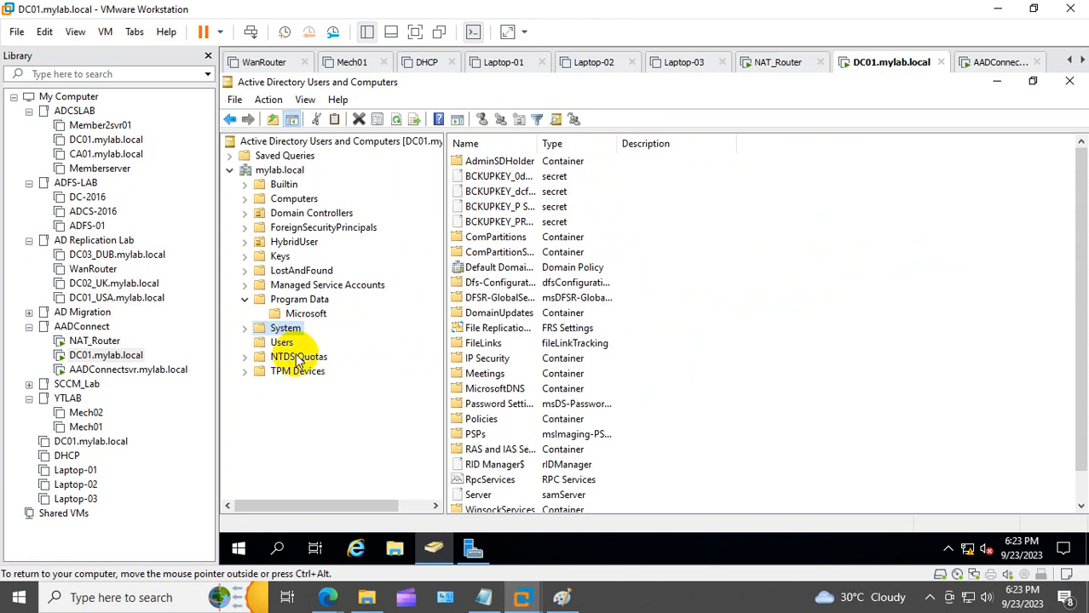
click(282, 344)
click(297, 357)
click(305, 372)
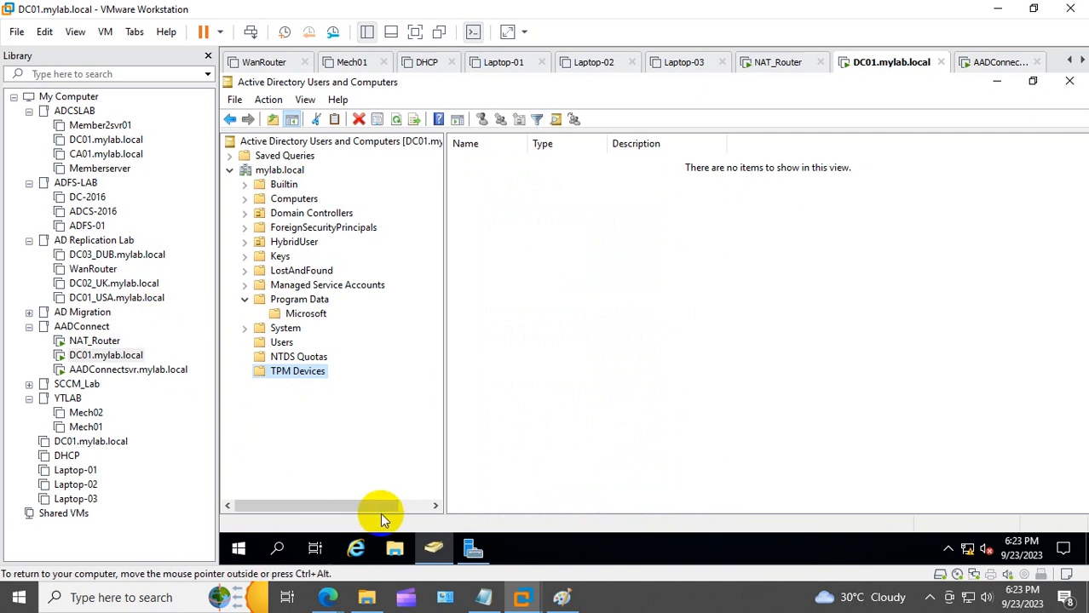
click(102, 371)
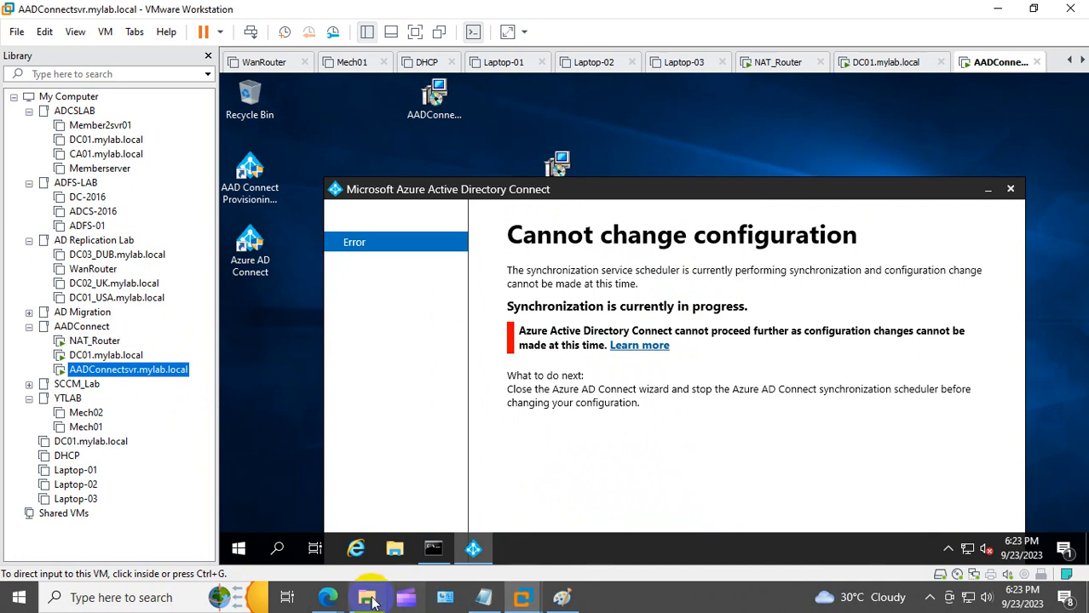
Bring the Azure portal forward and refresh Users to list six users, including synced user1, User2, User3
click(327, 597)
click(283, 532)
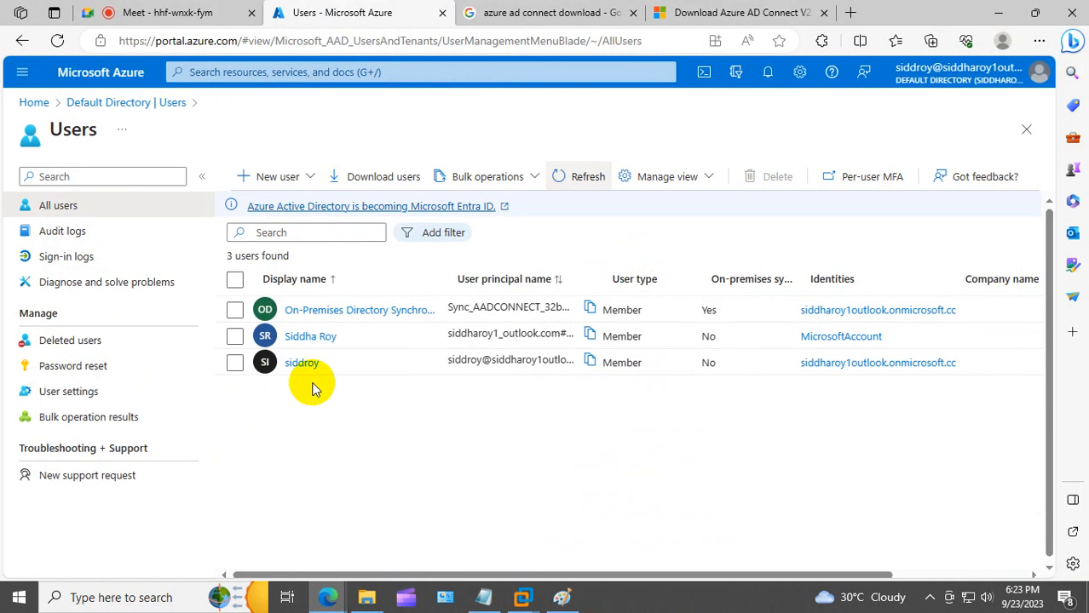
click(576, 179)
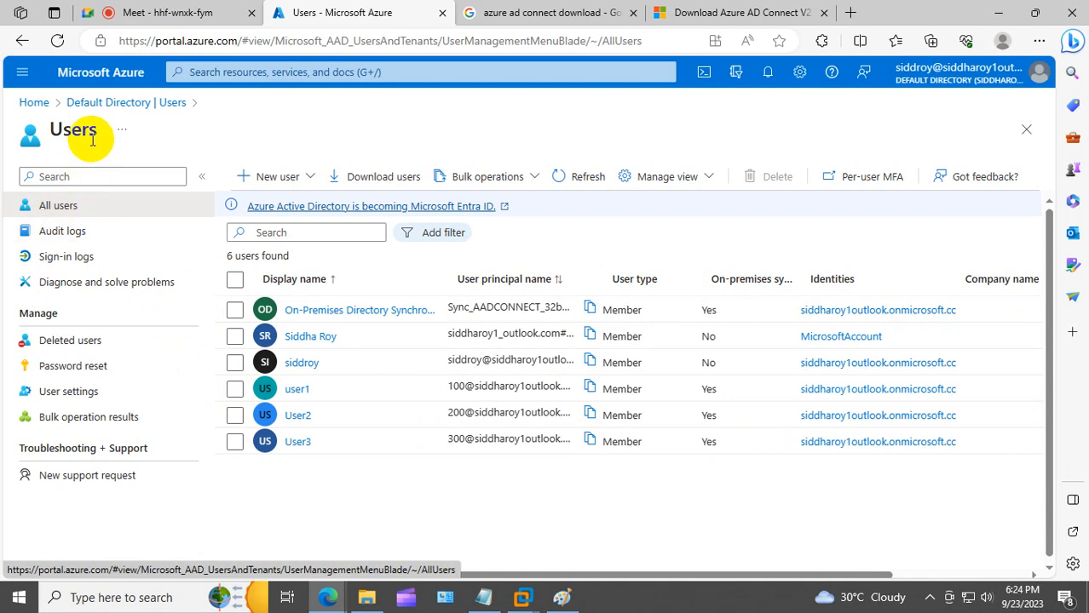
Navigate Home > Microsoft Entra ID > Users and scroll the six-user list sideways
click(34, 102)
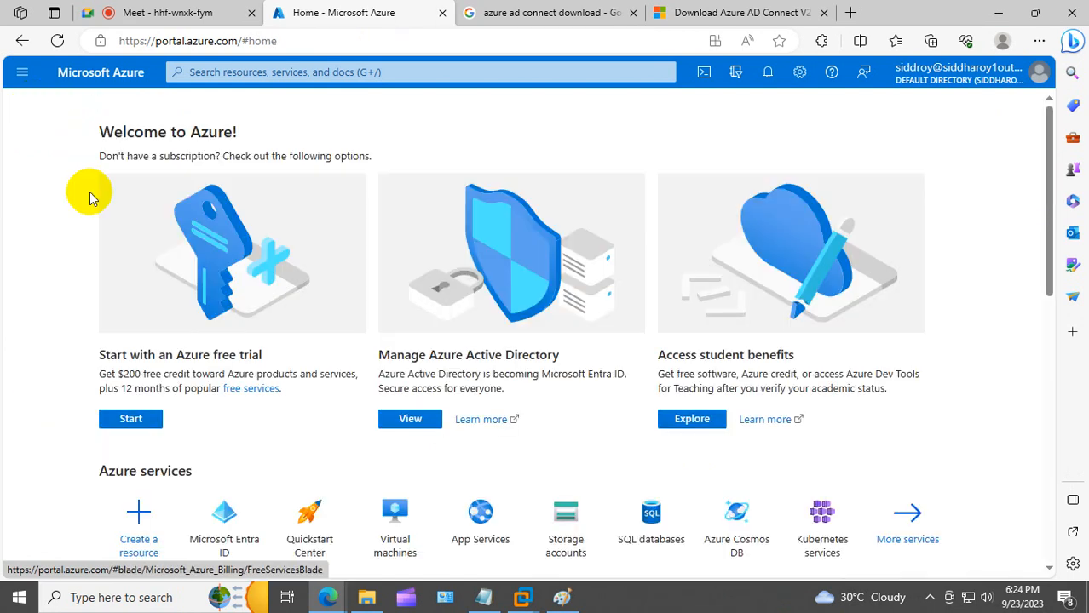
click(239, 513)
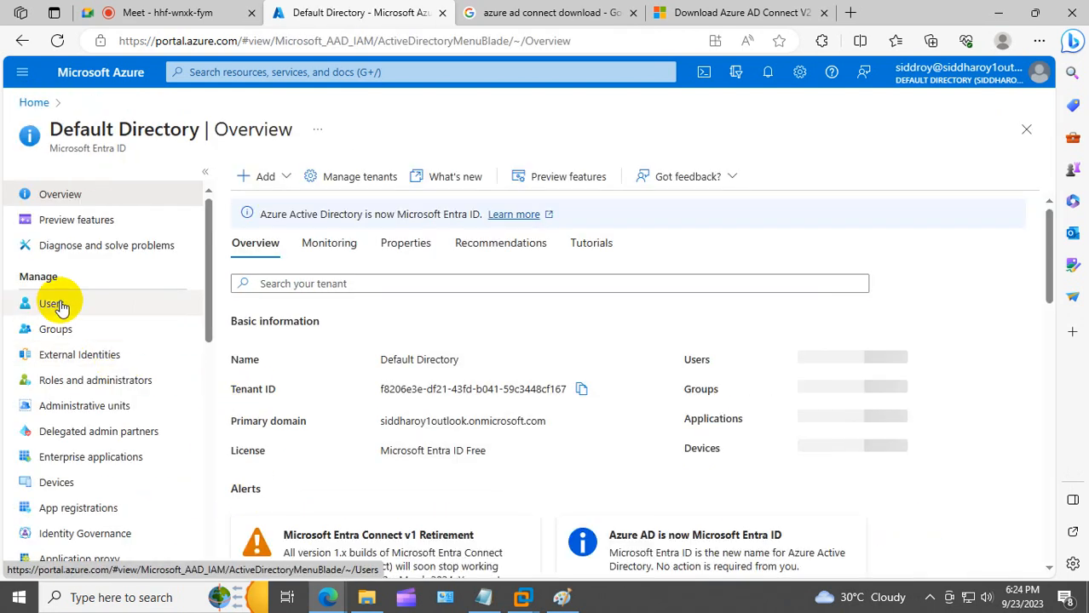
click(56, 304)
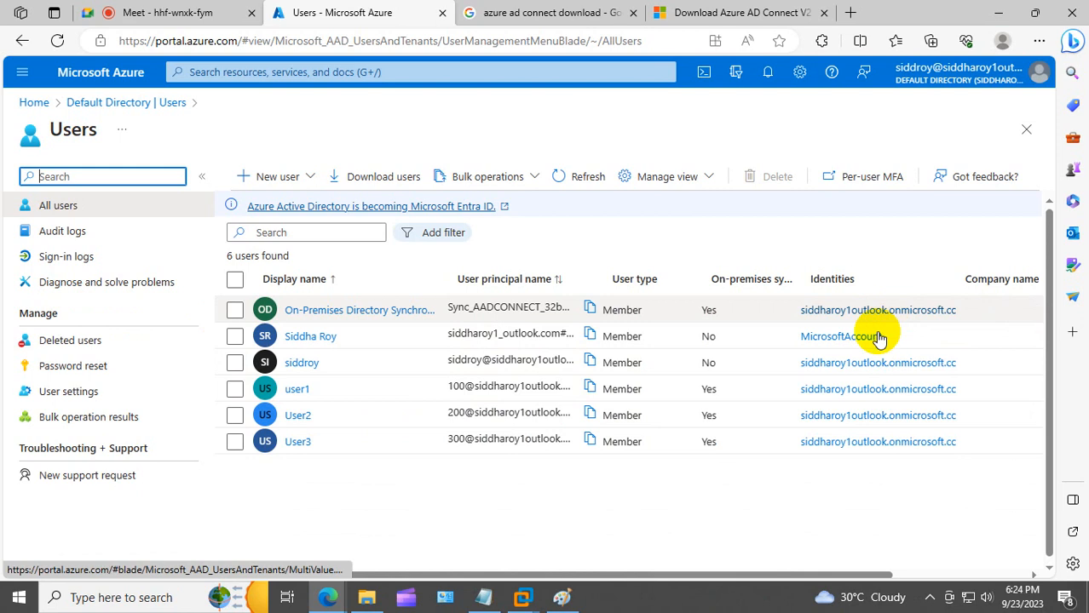
drag(818, 575, 570, 542)
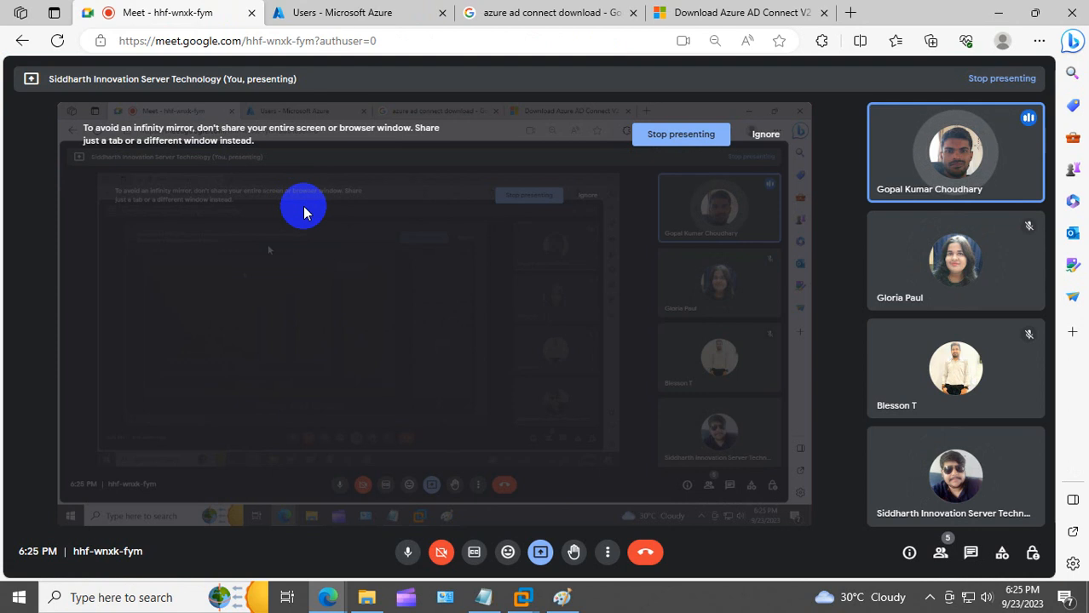
Return from the Meet tab to the Azure portal and go to its Home page
click(418, 19)
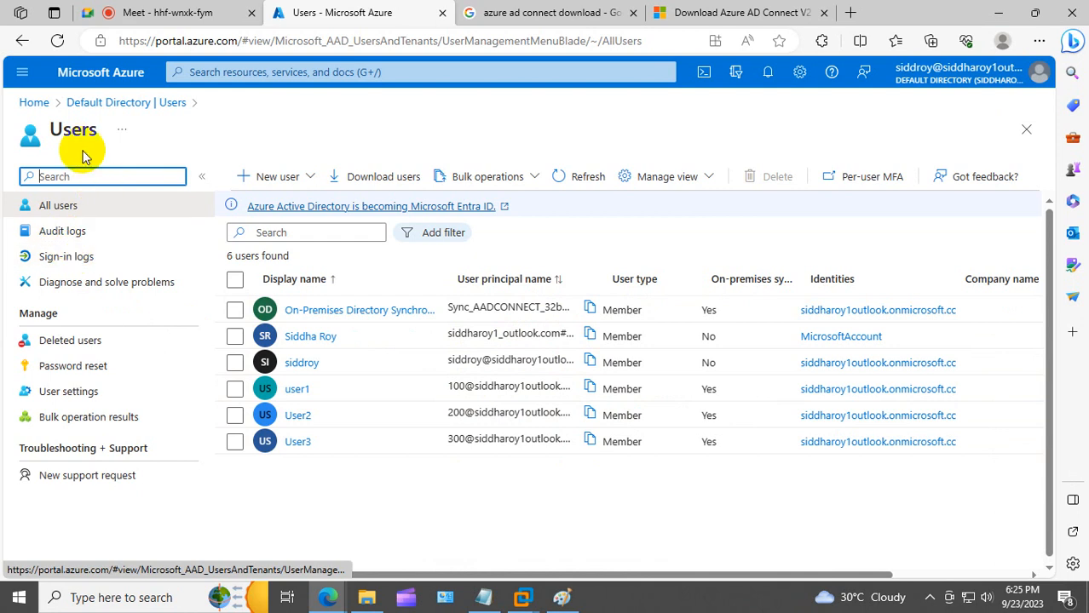
click(38, 104)
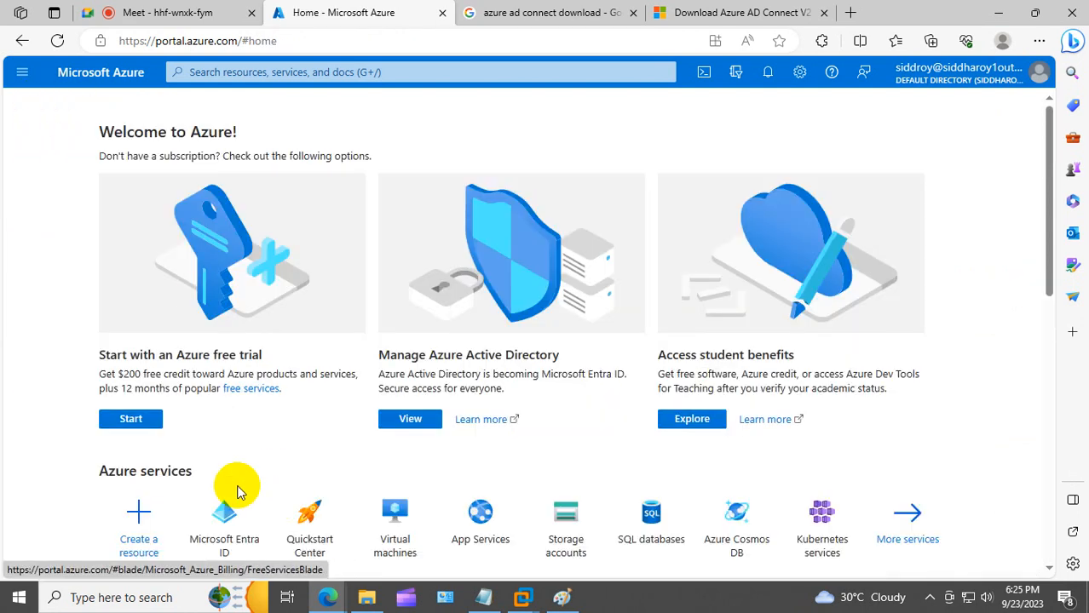
Open Microsoft Entra ID Users and widen the User principal name column to show full addresses
click(224, 512)
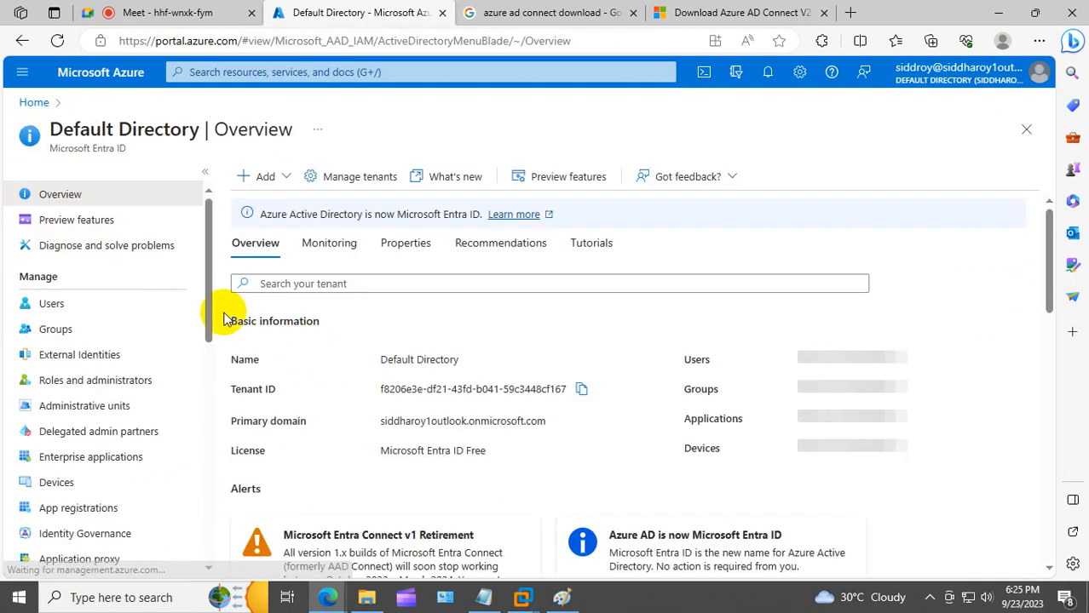
click(88, 304)
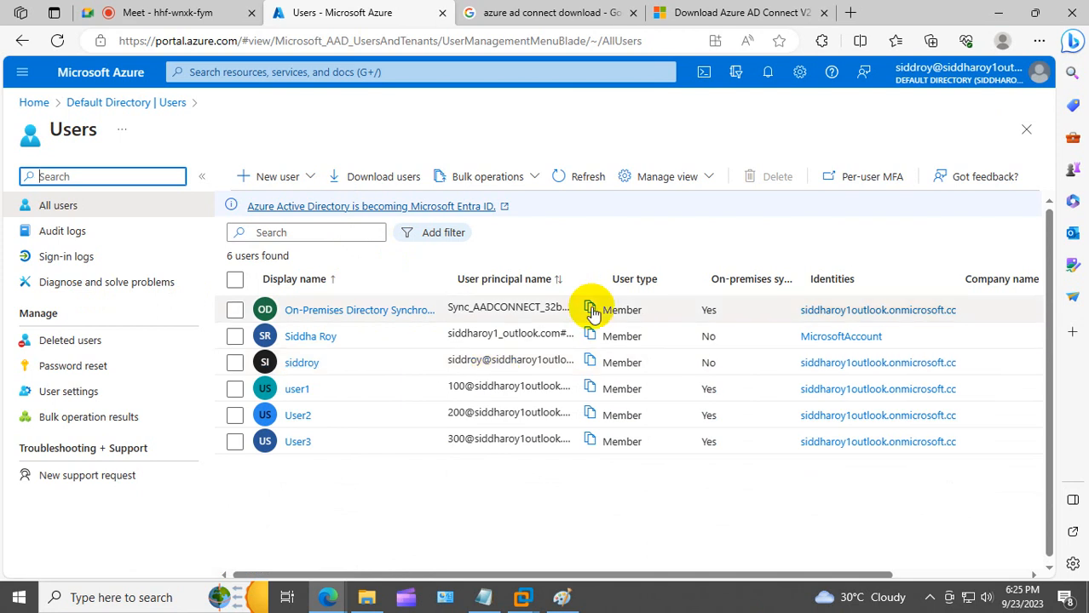
drag(599, 279, 875, 259)
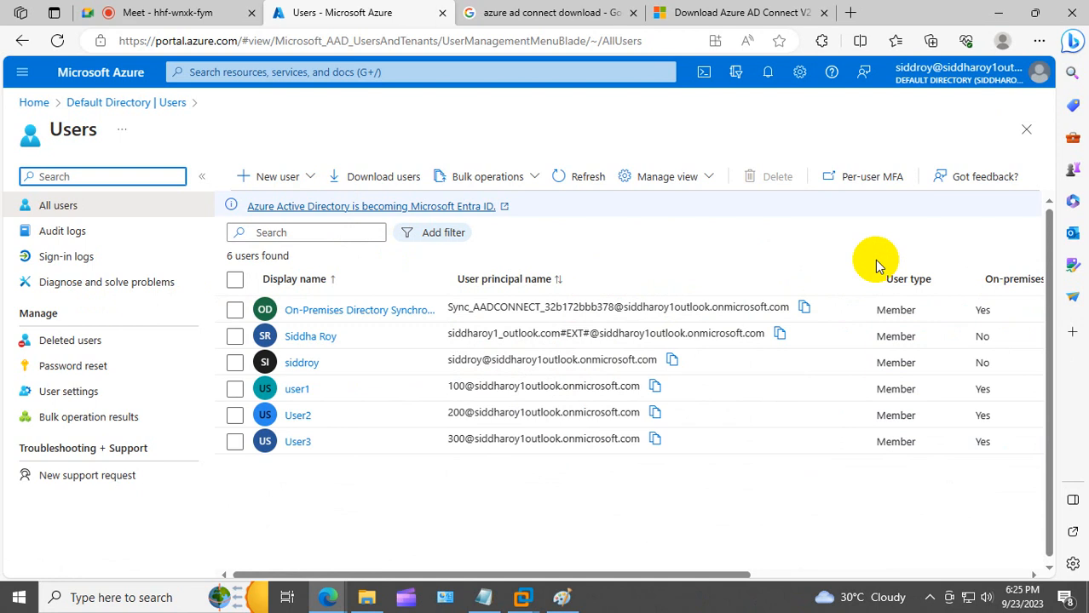
Open user1's profile and highlight its User type value, Member
click(298, 390)
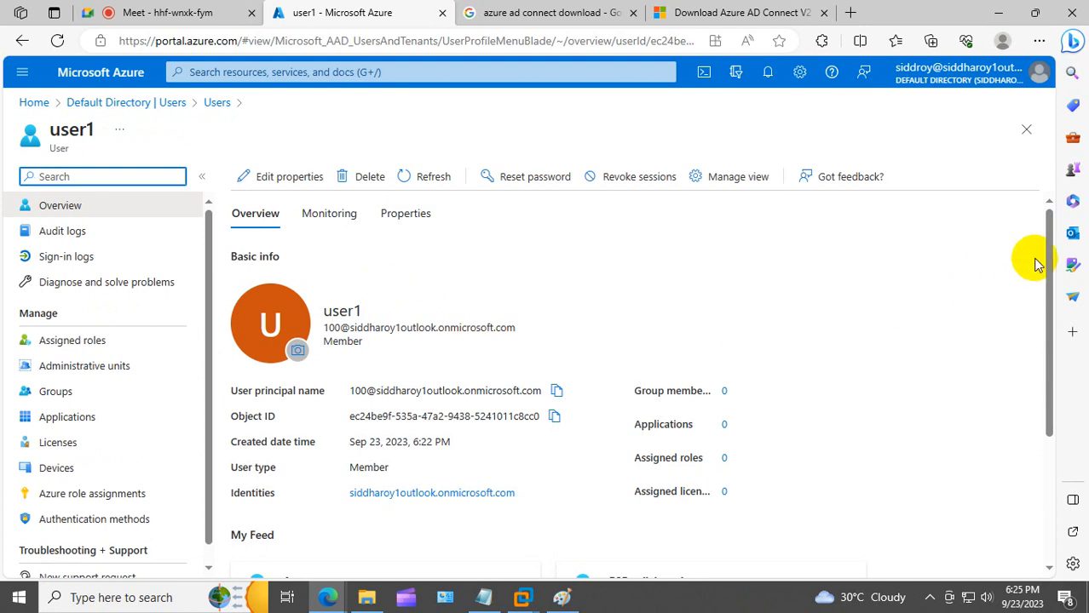
drag(1054, 266, 1077, 292)
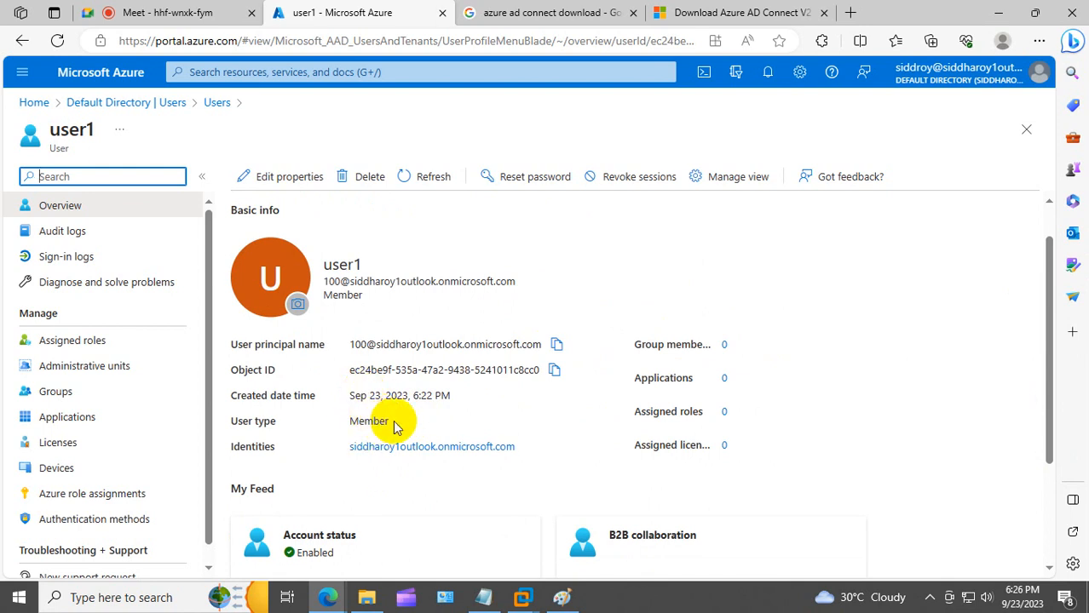
drag(390, 421, 304, 420)
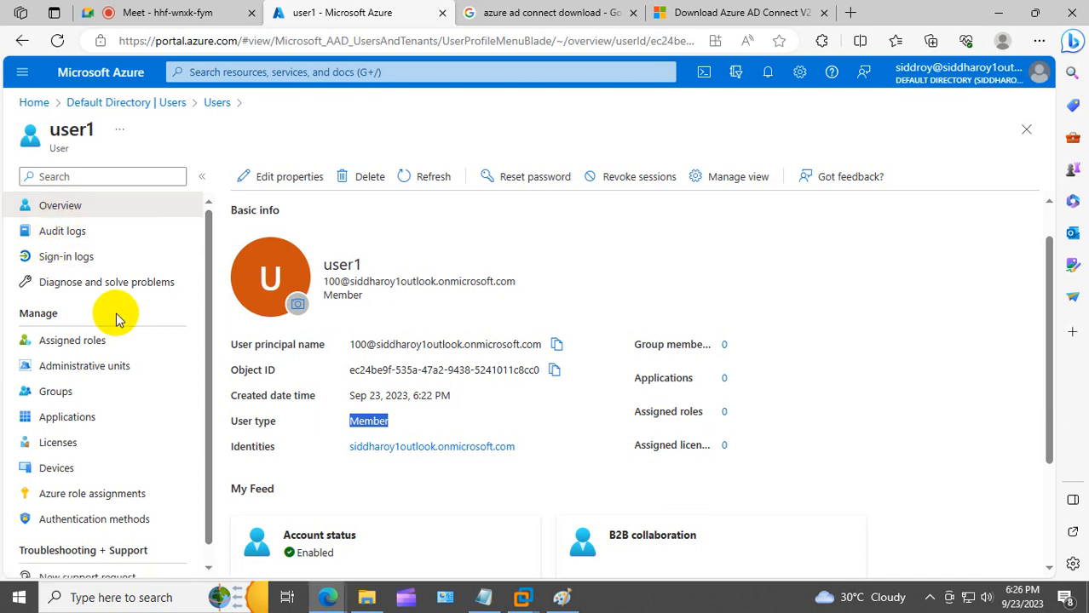
Switch via the Meet tab to the 'azure ad connect download' results and select the address bar
click(140, 12)
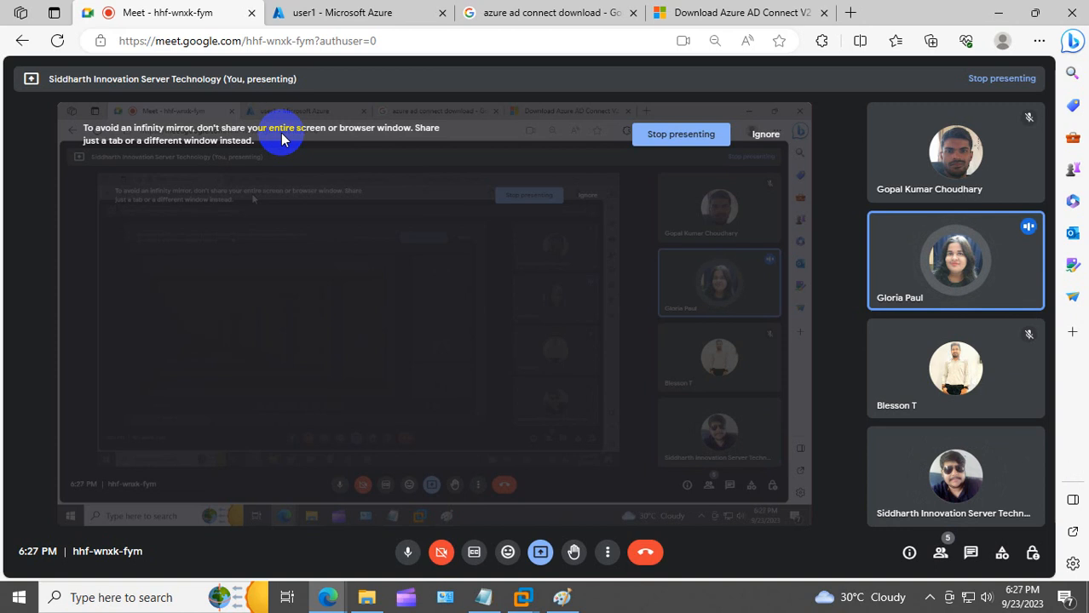
click(503, 11)
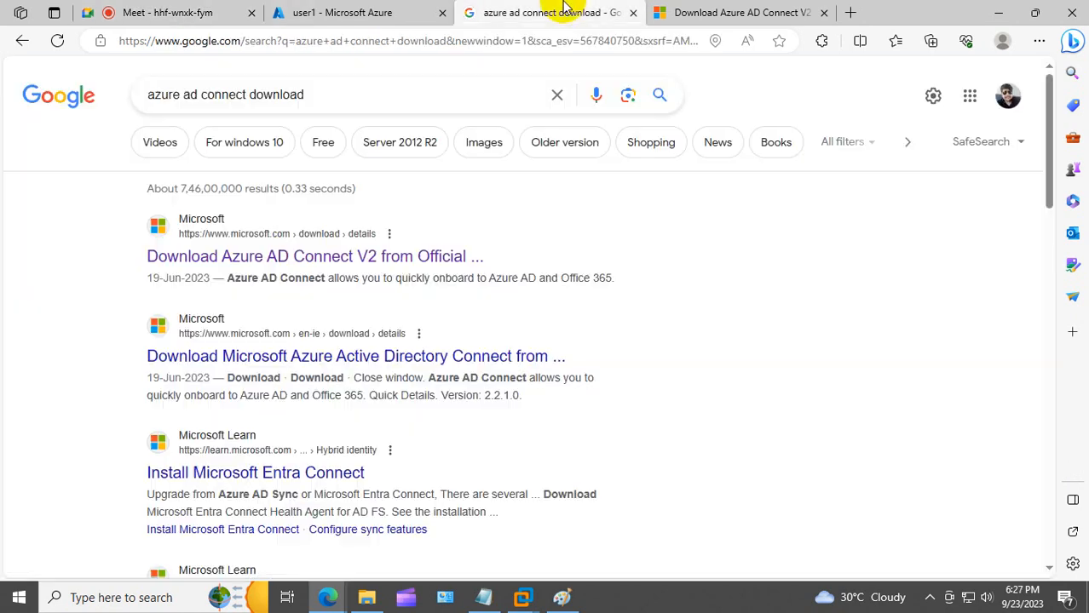
click(344, 40)
Open WhatsApp Web, search for the contact's chat, and open its shared Google Drive folder link
text(web.whatsapp.com)
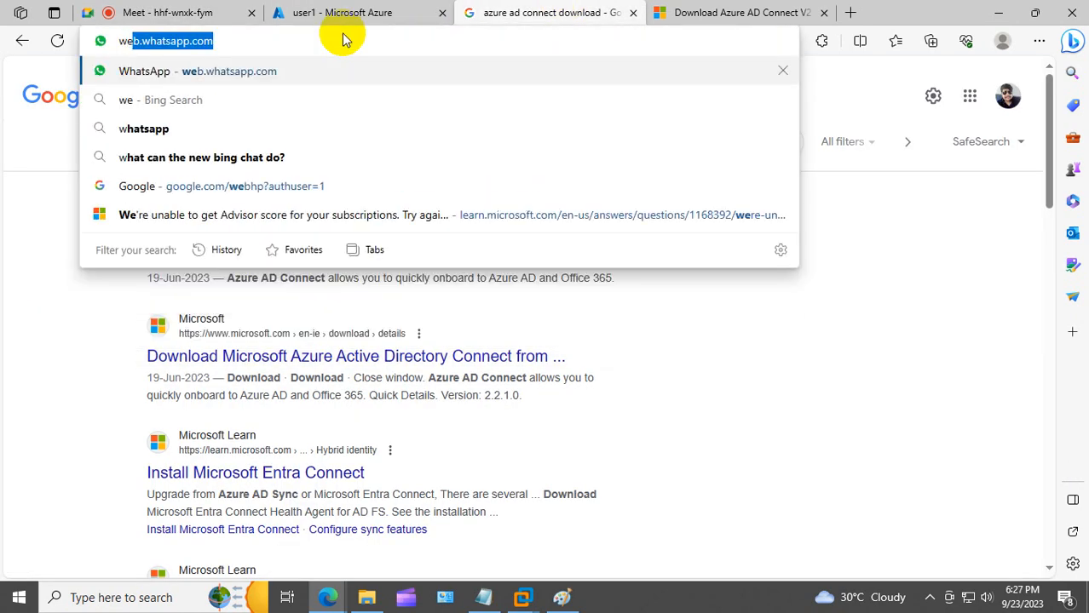
key(Return)
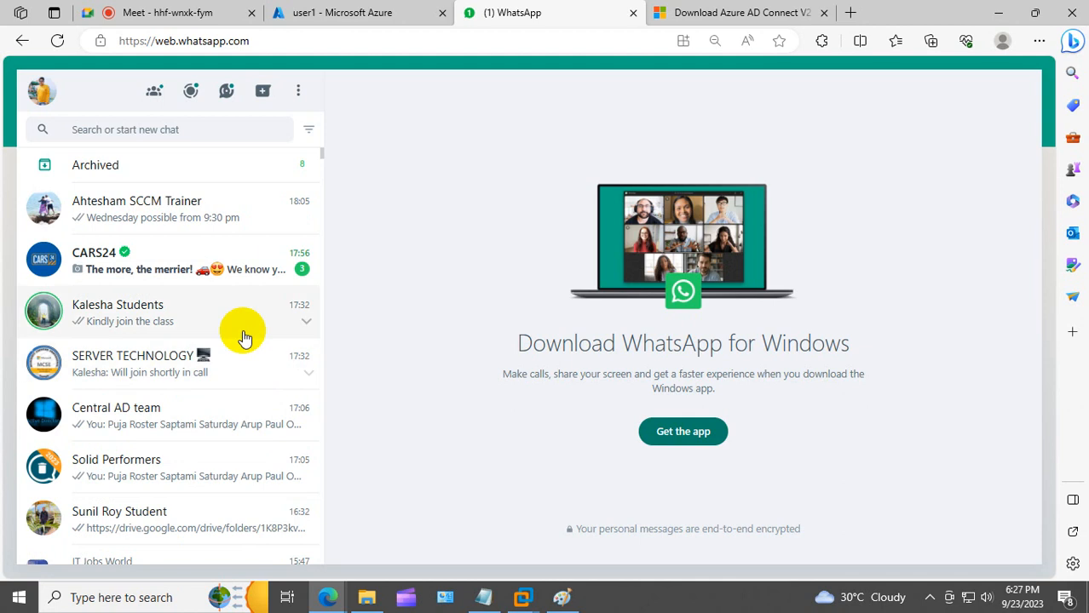
click(129, 129)
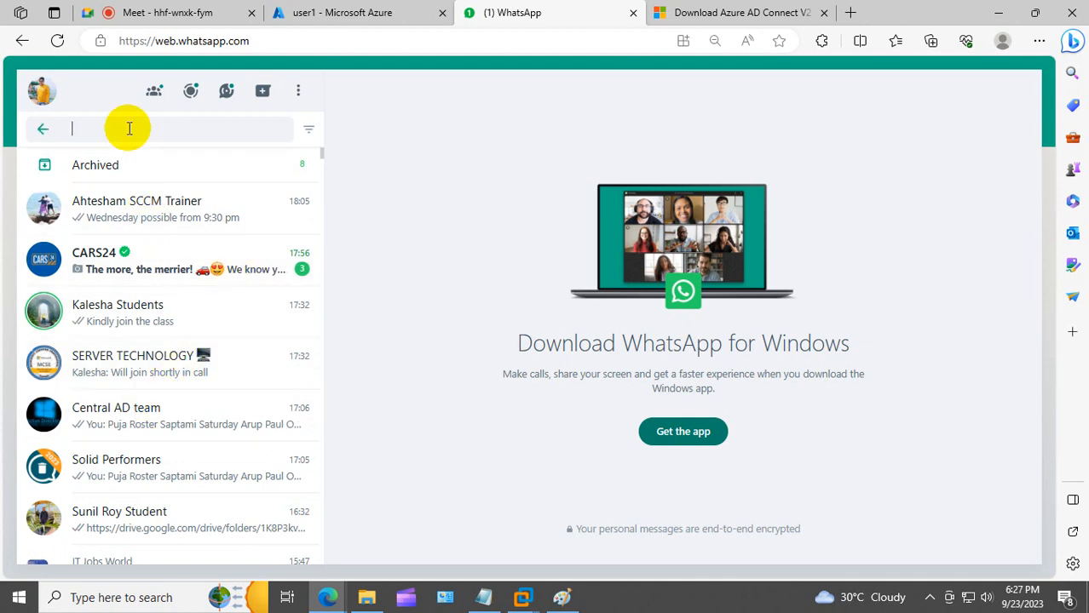
text(avij)
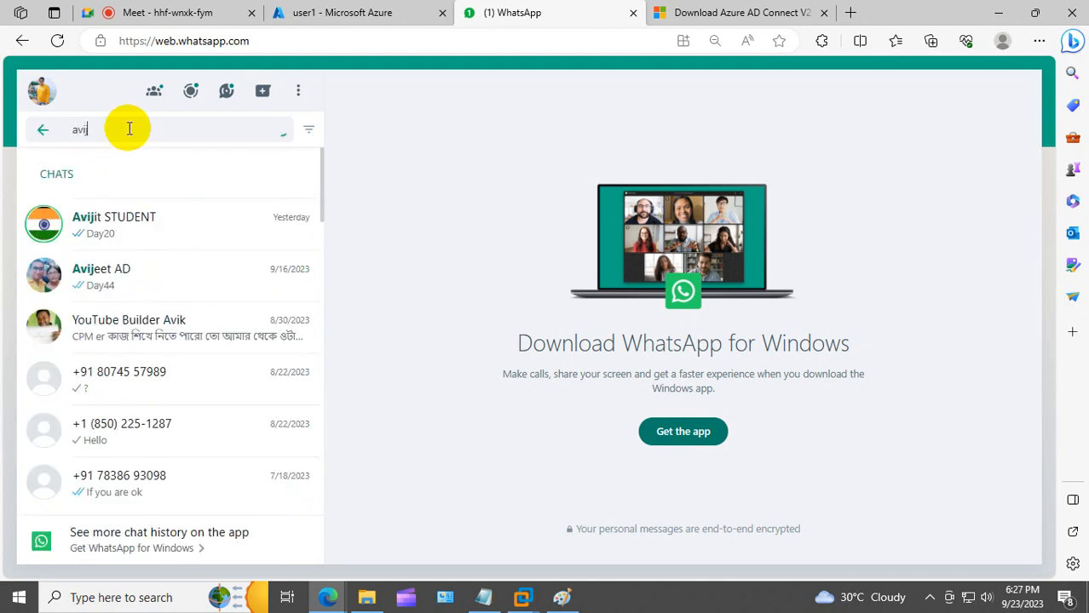
click(114, 280)
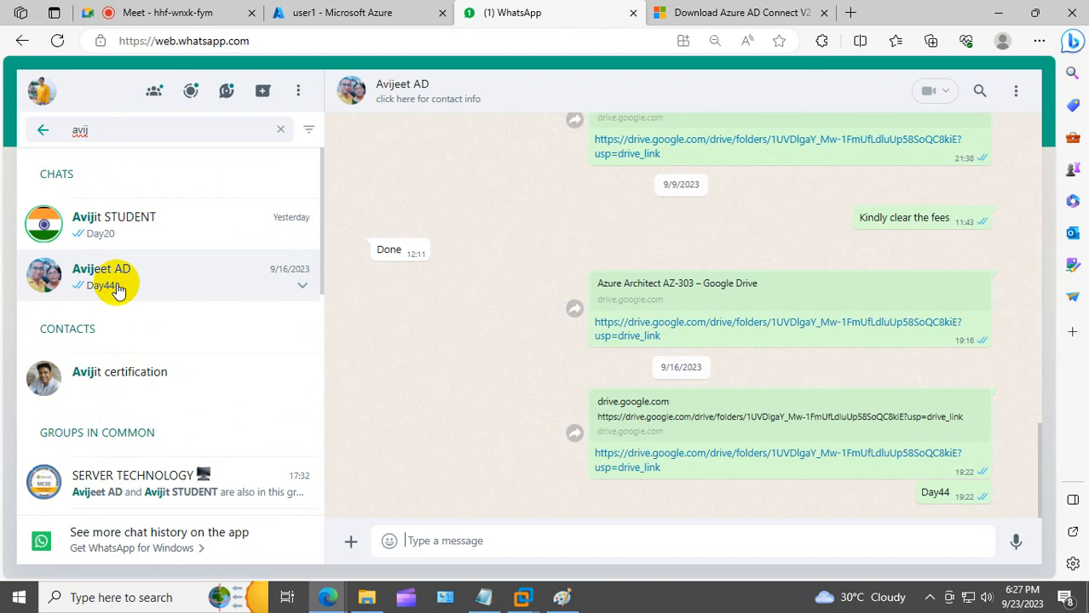
click(606, 458)
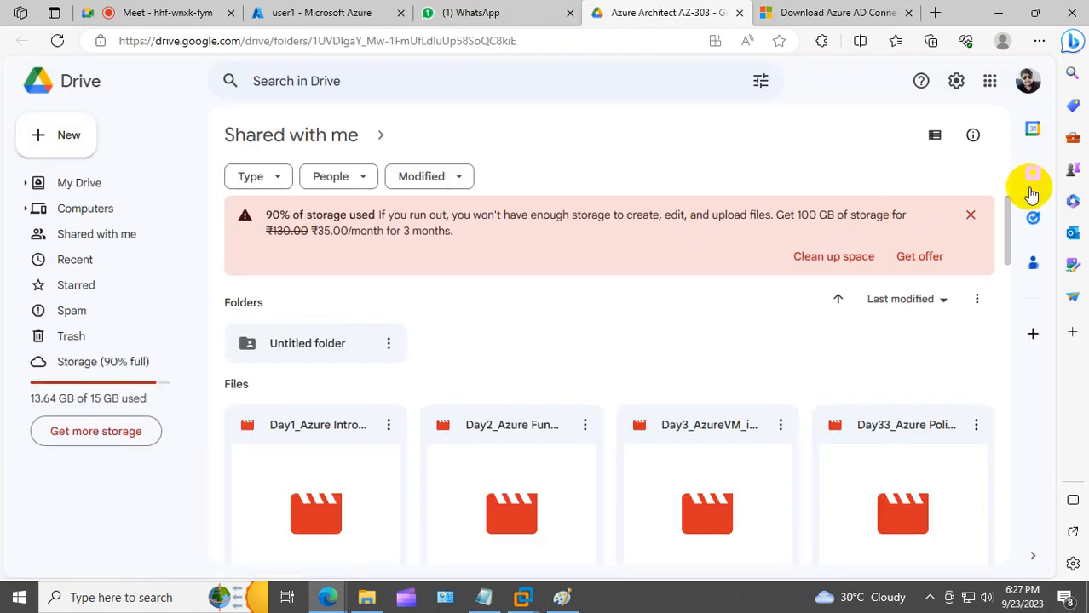
drag(1010, 217, 1044, 555)
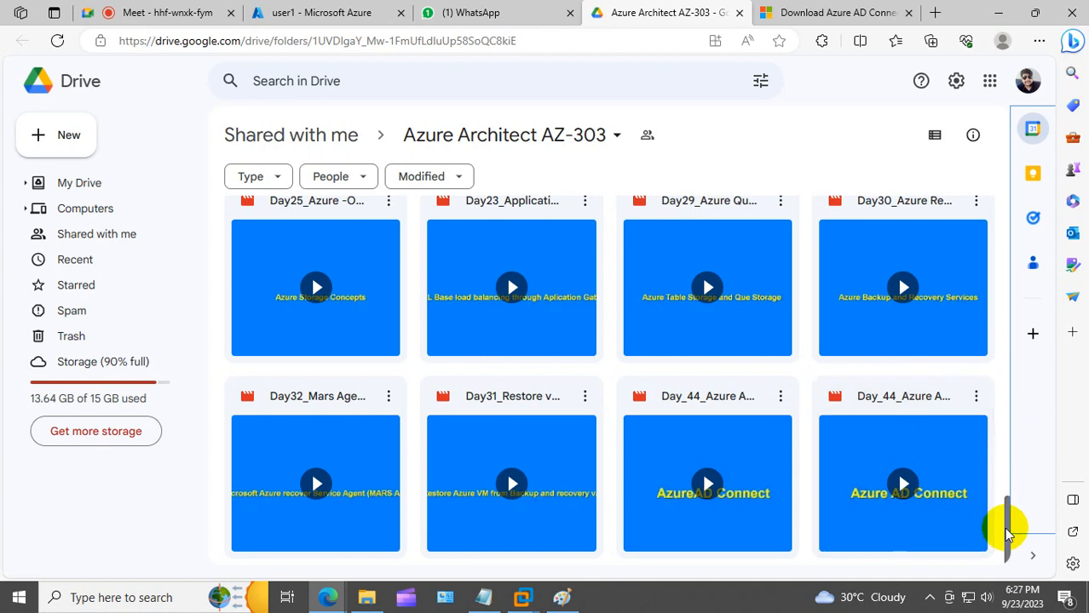
drag(1007, 523, 1025, 269)
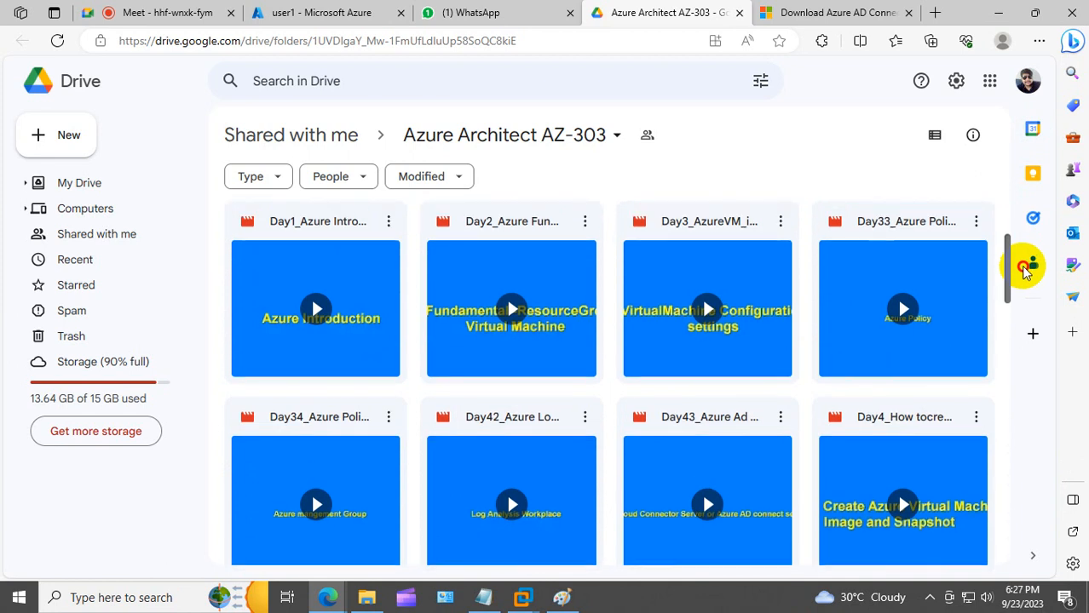
drag(1024, 270, 1035, 336)
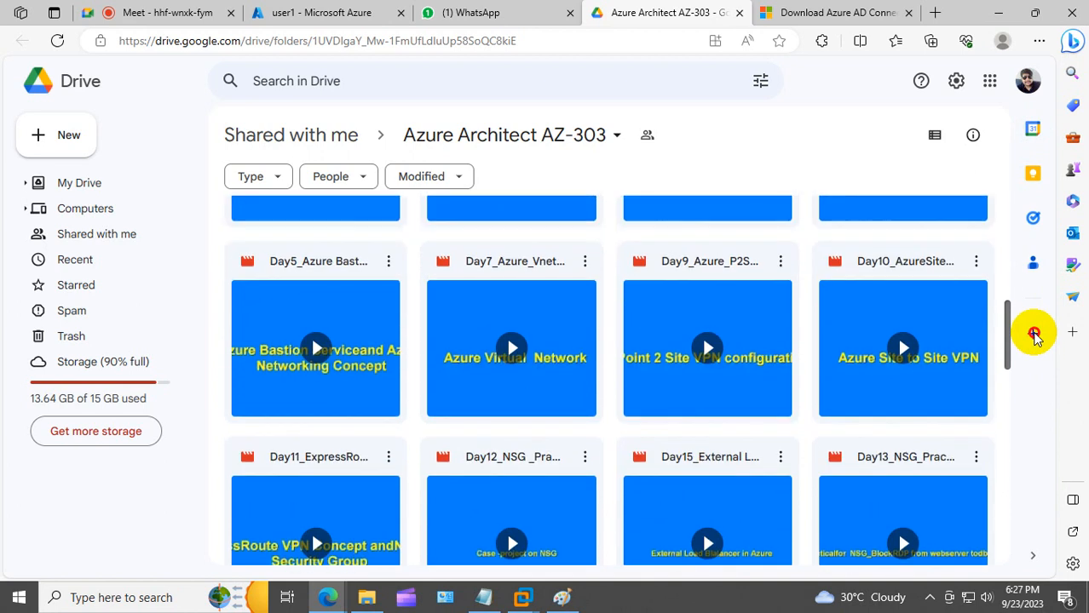
drag(1034, 337, 1003, 559)
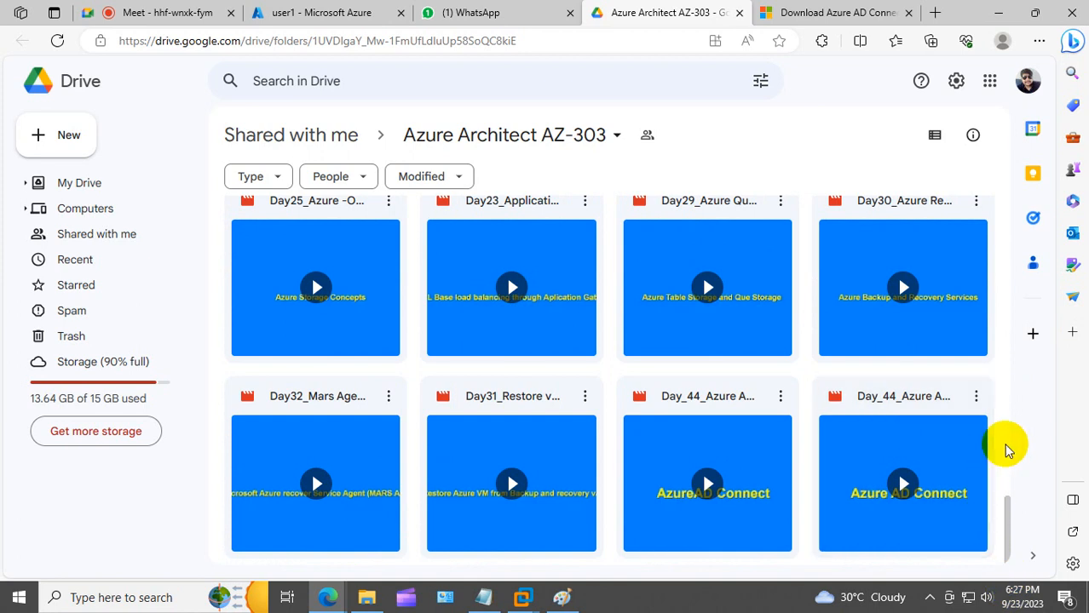
click(1002, 374)
right_click(1001, 375)
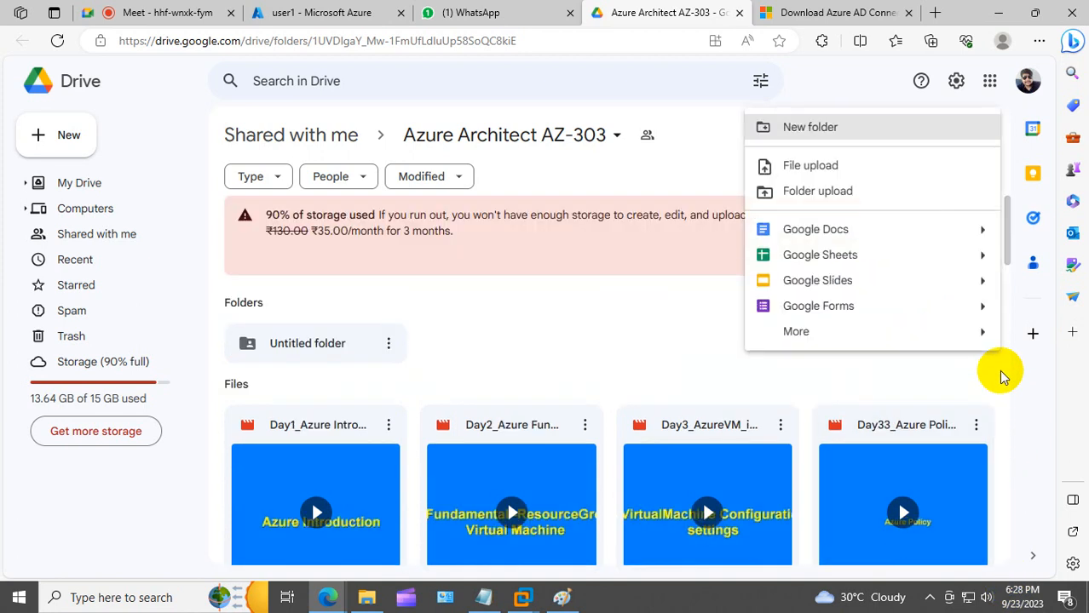
right_click(699, 371)
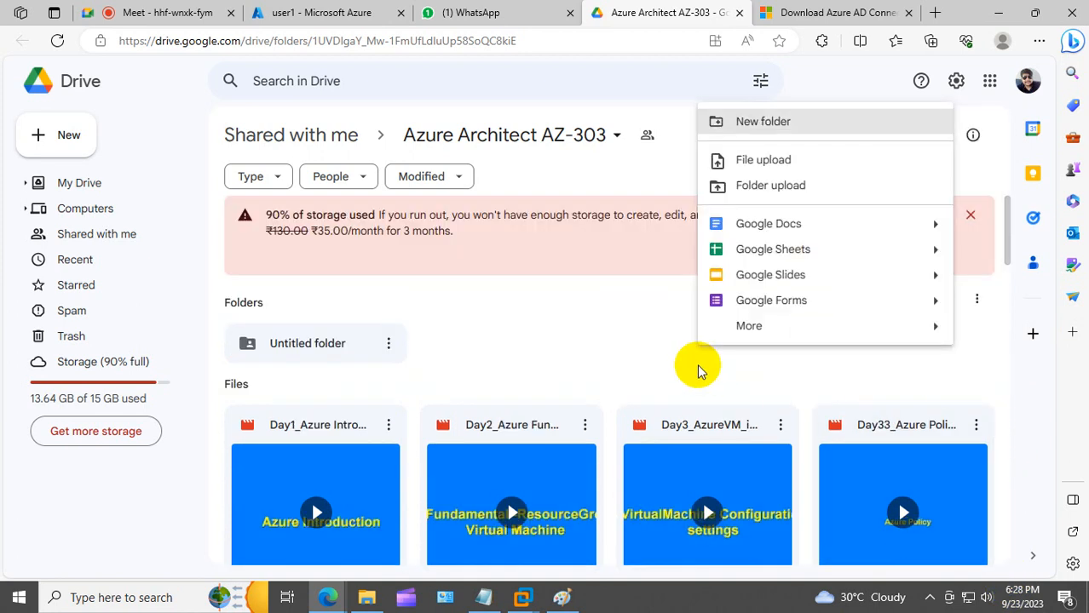
click(338, 350)
double_click(338, 349)
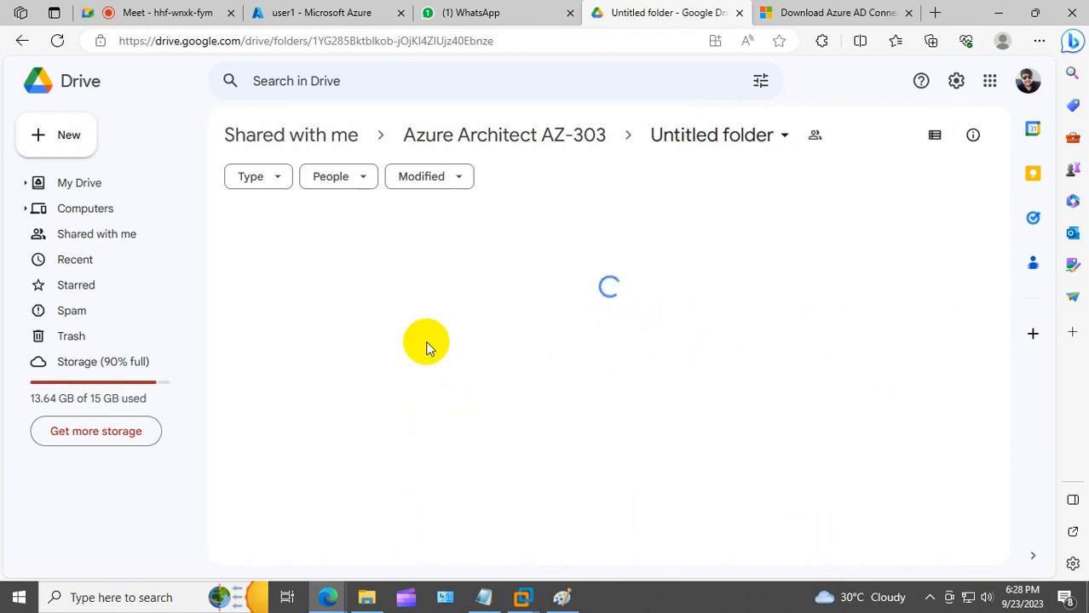
scroll(761, 319, down, 1)
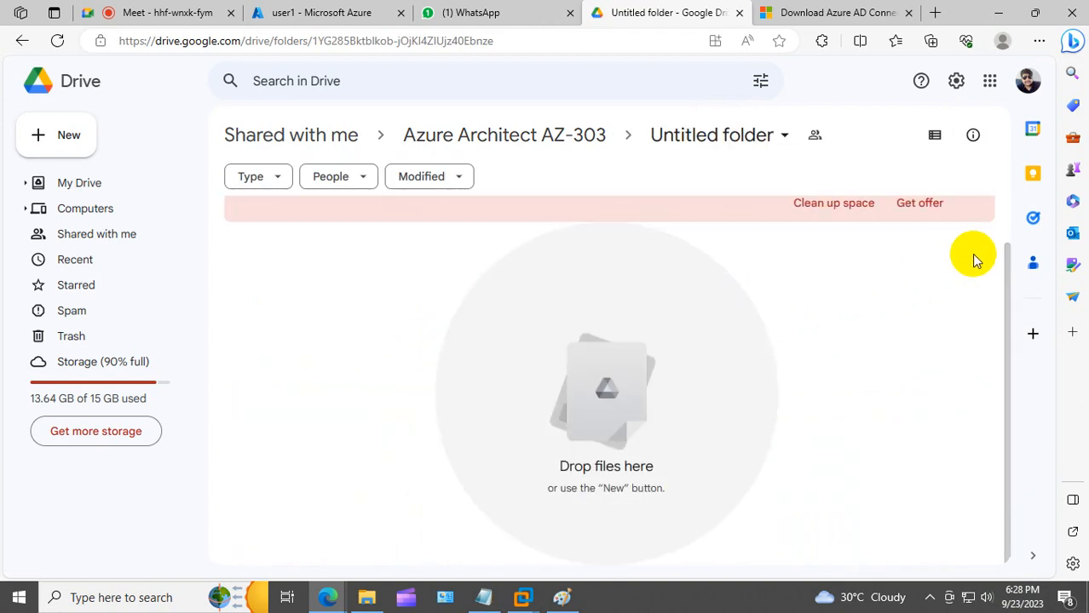
click(525, 140)
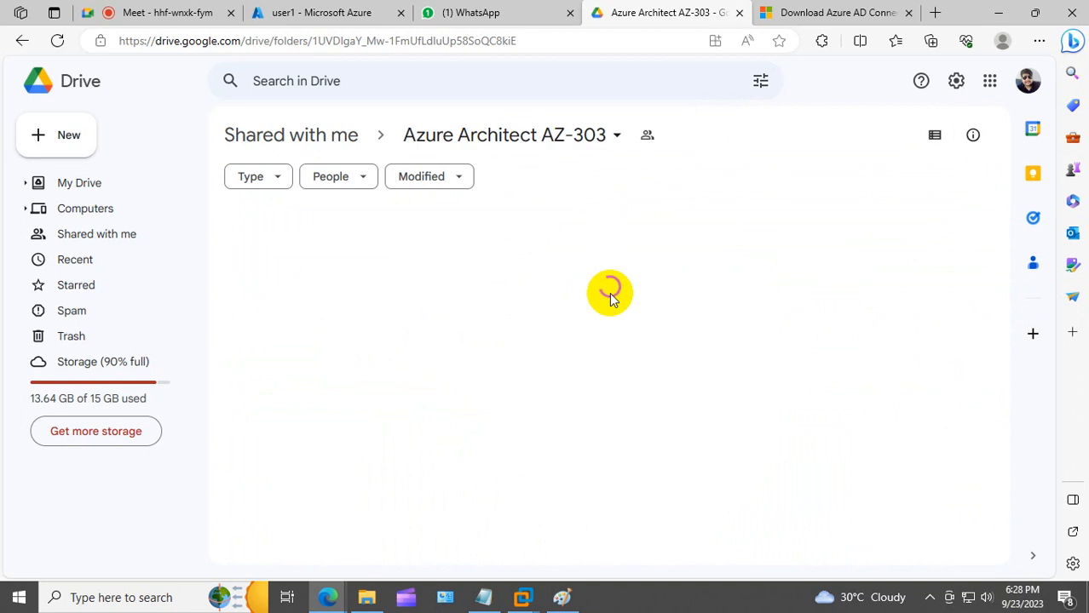
right_click(563, 316)
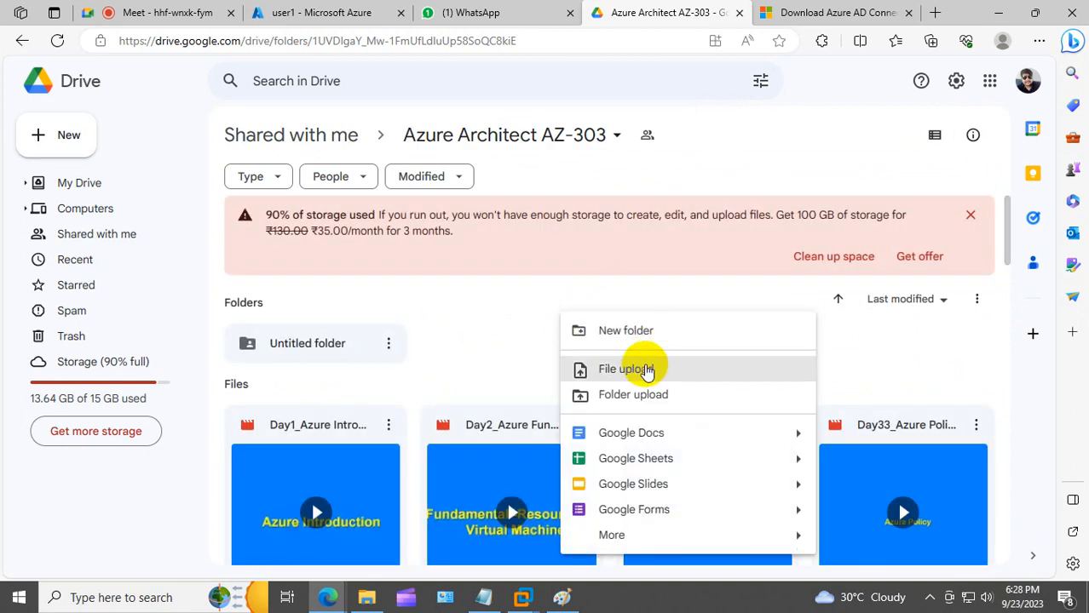
click(930, 597)
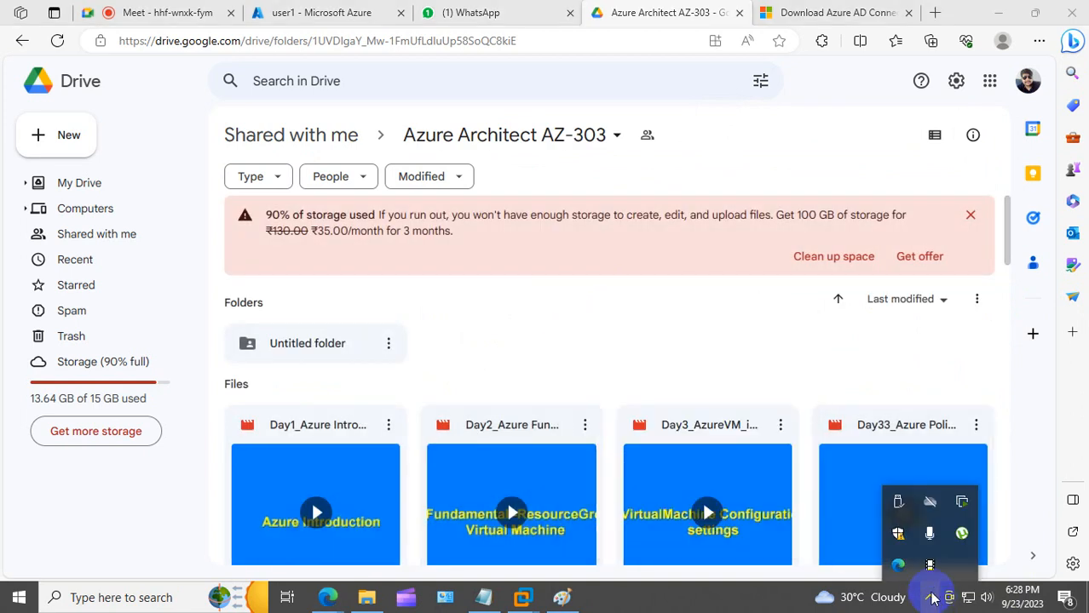